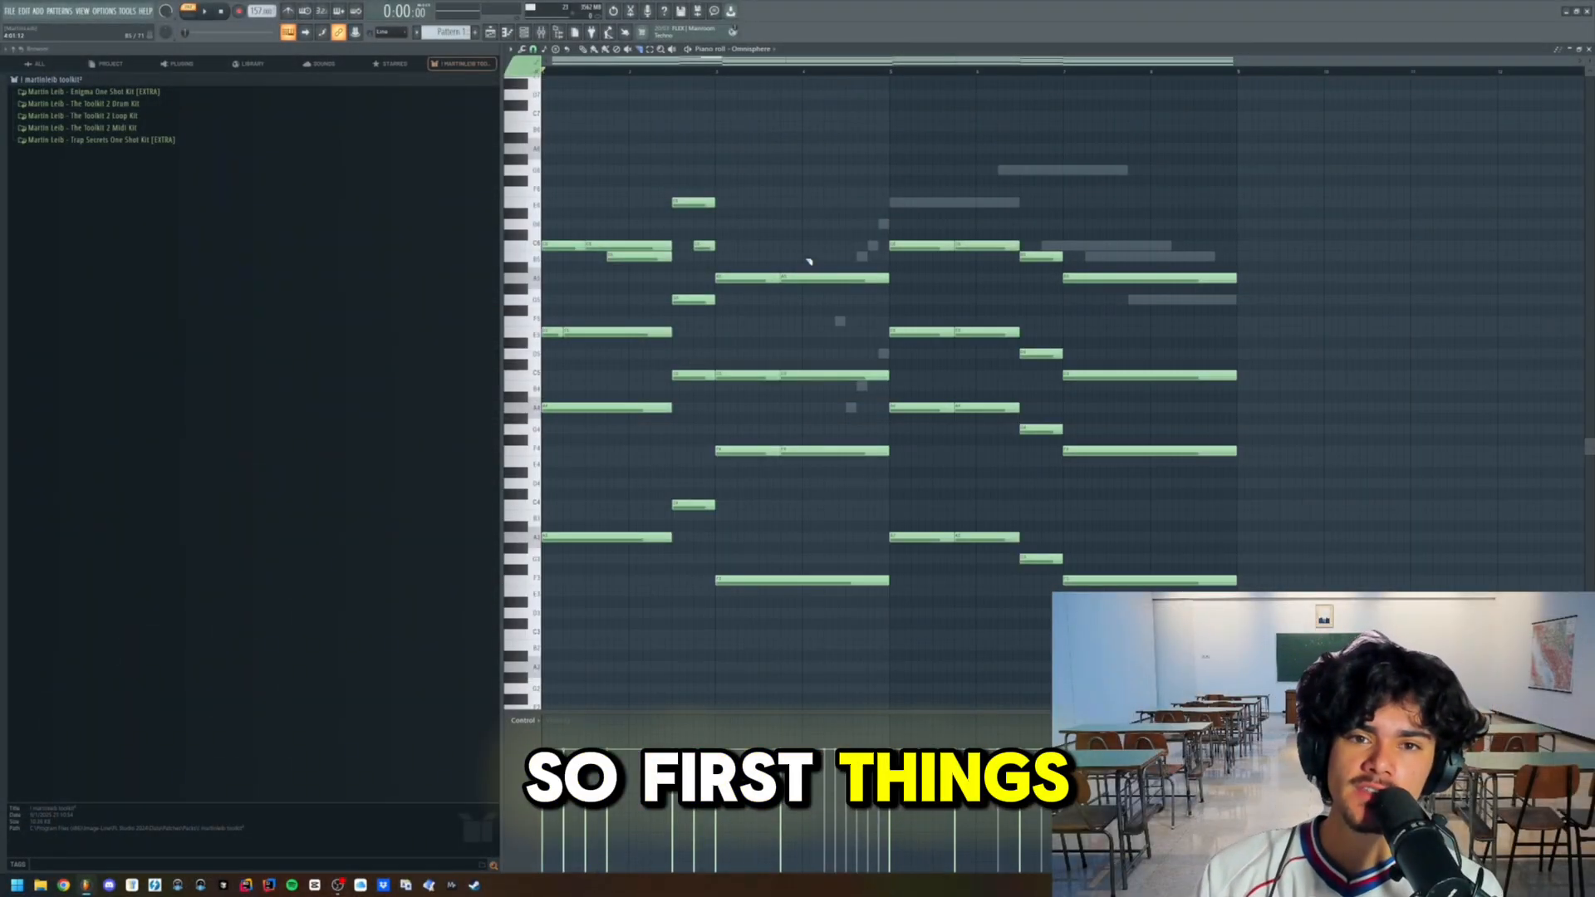
# - Humanize the chord notes in the piano roll with the Humanize tool, raising the velocity range and accepting the variation
pyautogui.scroll(-1, 781, 313)
pyautogui.click(522, 50)
pyautogui.click(522, 49)
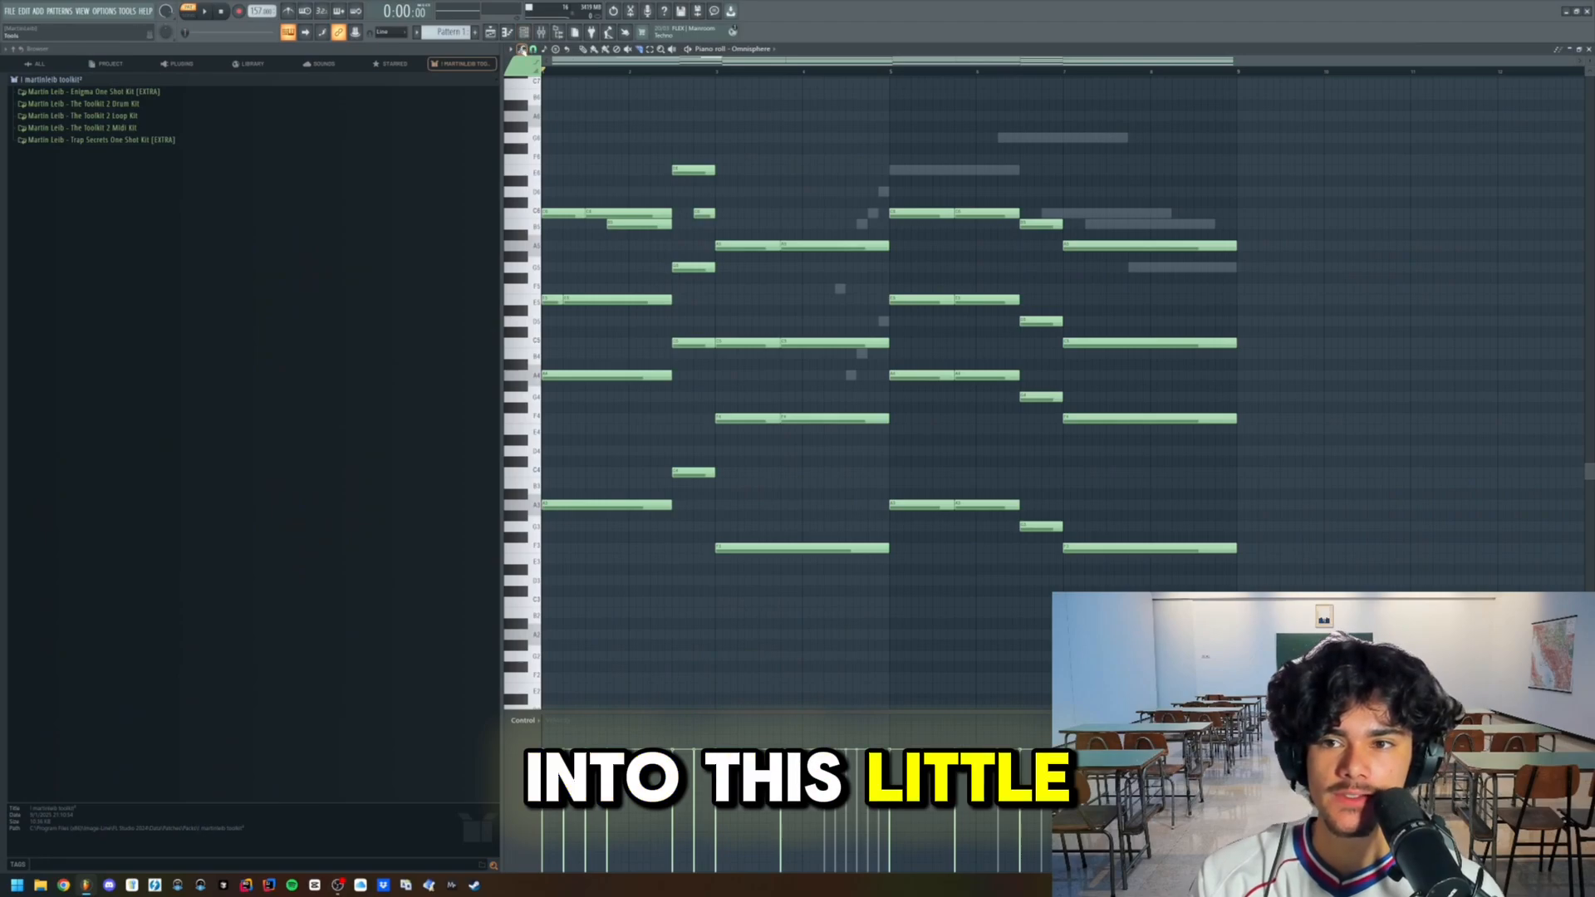
pyautogui.click(521, 48)
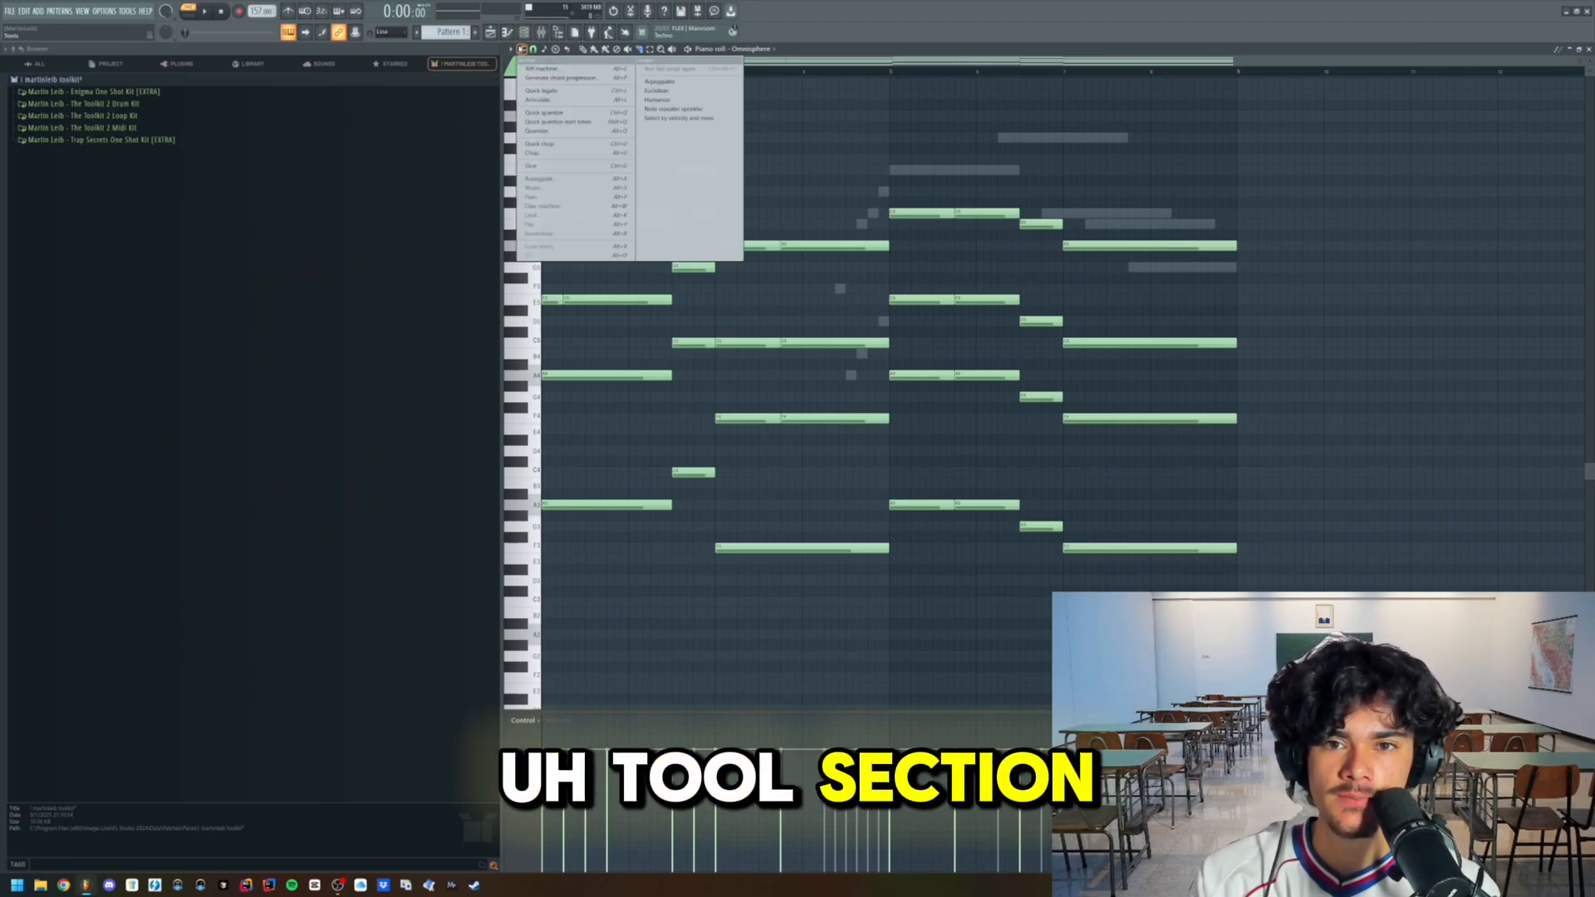
pyautogui.click(657, 99)
pyautogui.moveTo(811, 351); pyautogui.dragTo(936, 333)
pyautogui.moveTo(898, 432); pyautogui.dragTo(902, 392)
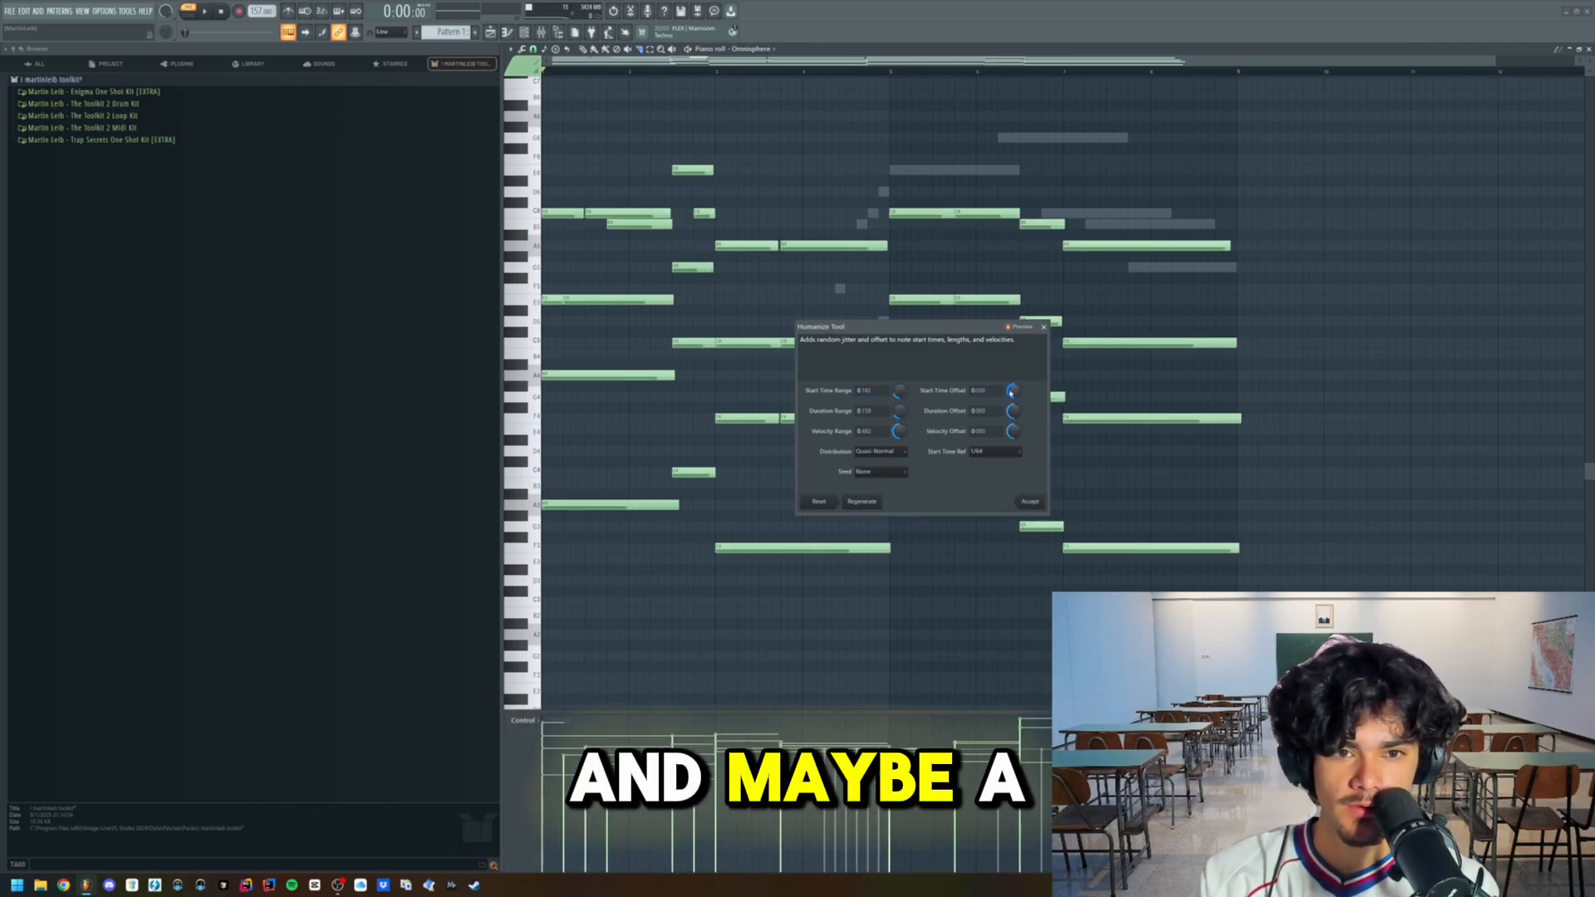
pyautogui.click(1031, 502)
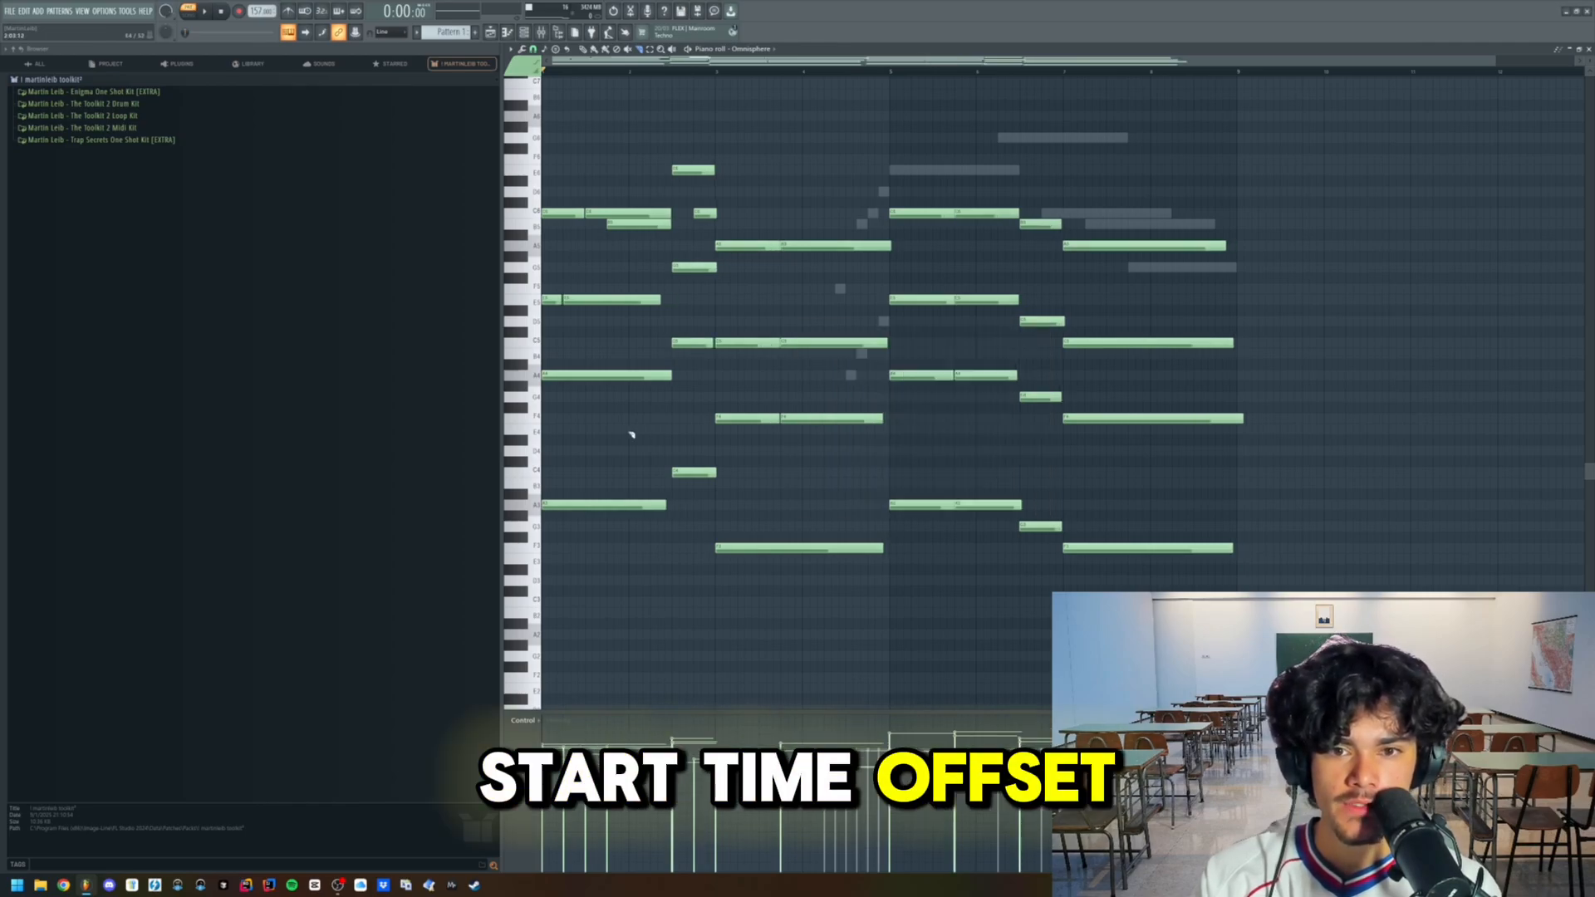
# - Play back the humanized chords and cut off the overlapping ends of the first chord's notes at the start of the second half
pyautogui.scroll(4, 636, 78)
pyautogui.press('space')
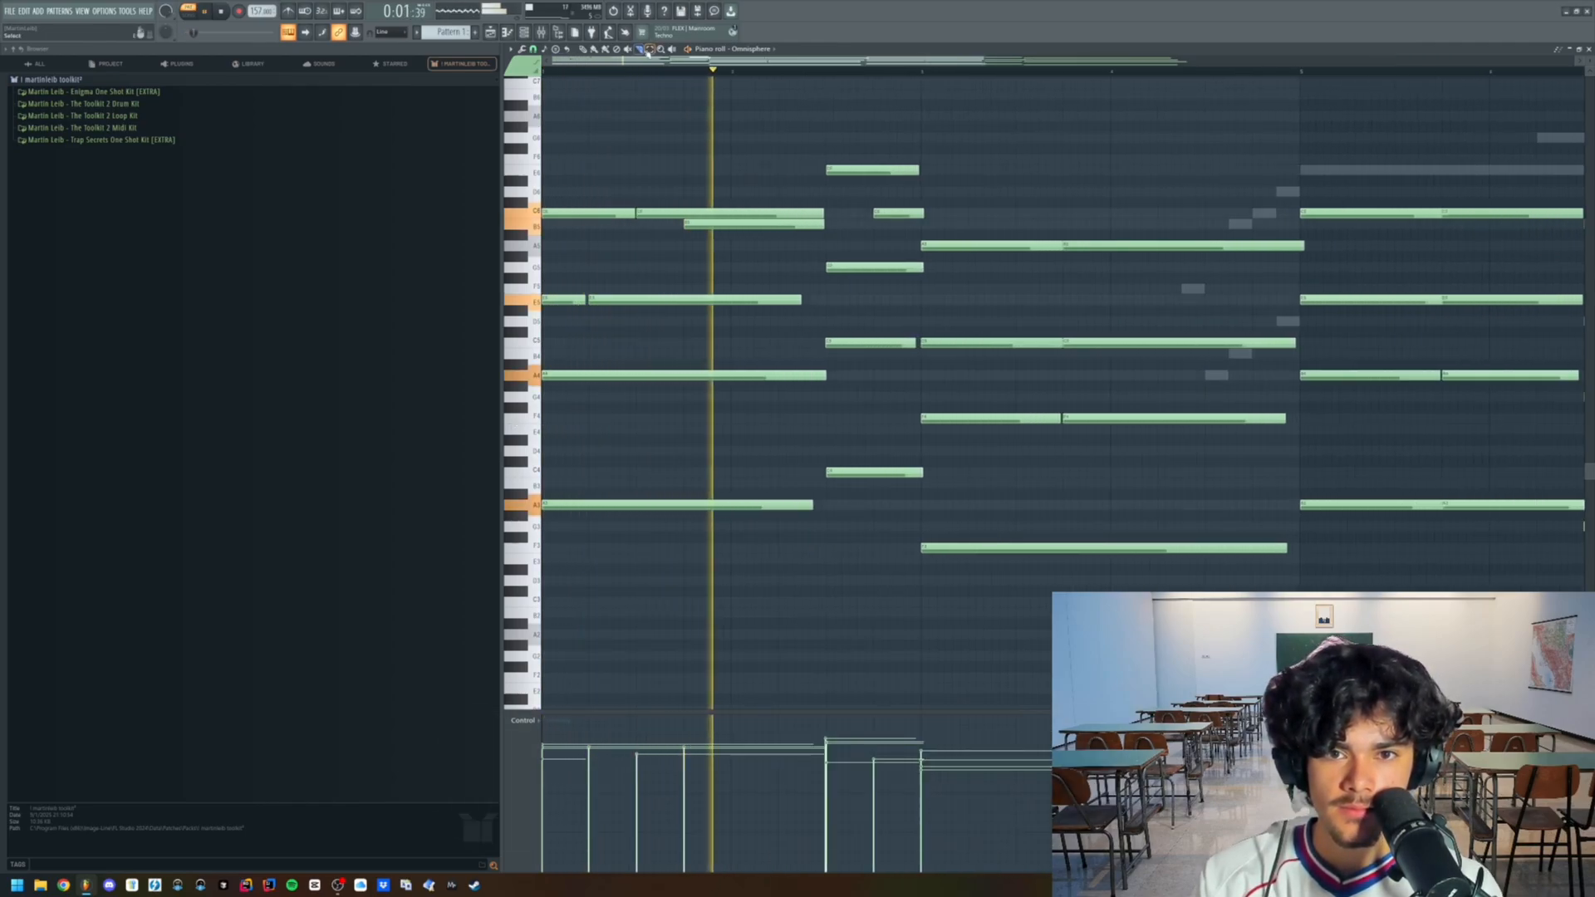
pyautogui.scroll(-2, 954, 349)
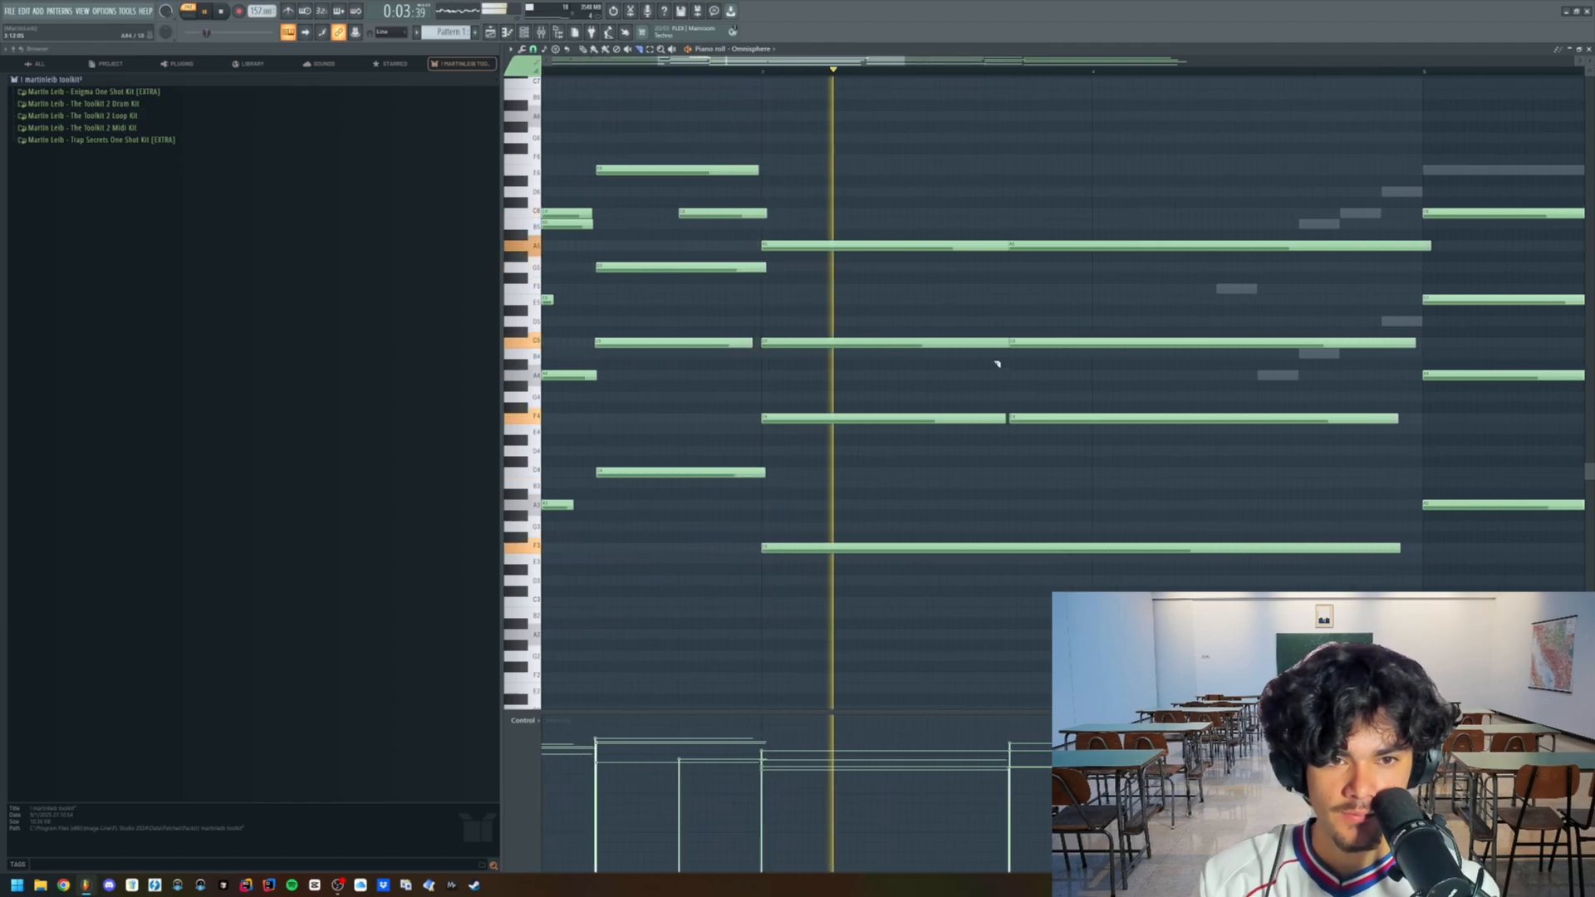
pyautogui.scroll(2, 934, 321)
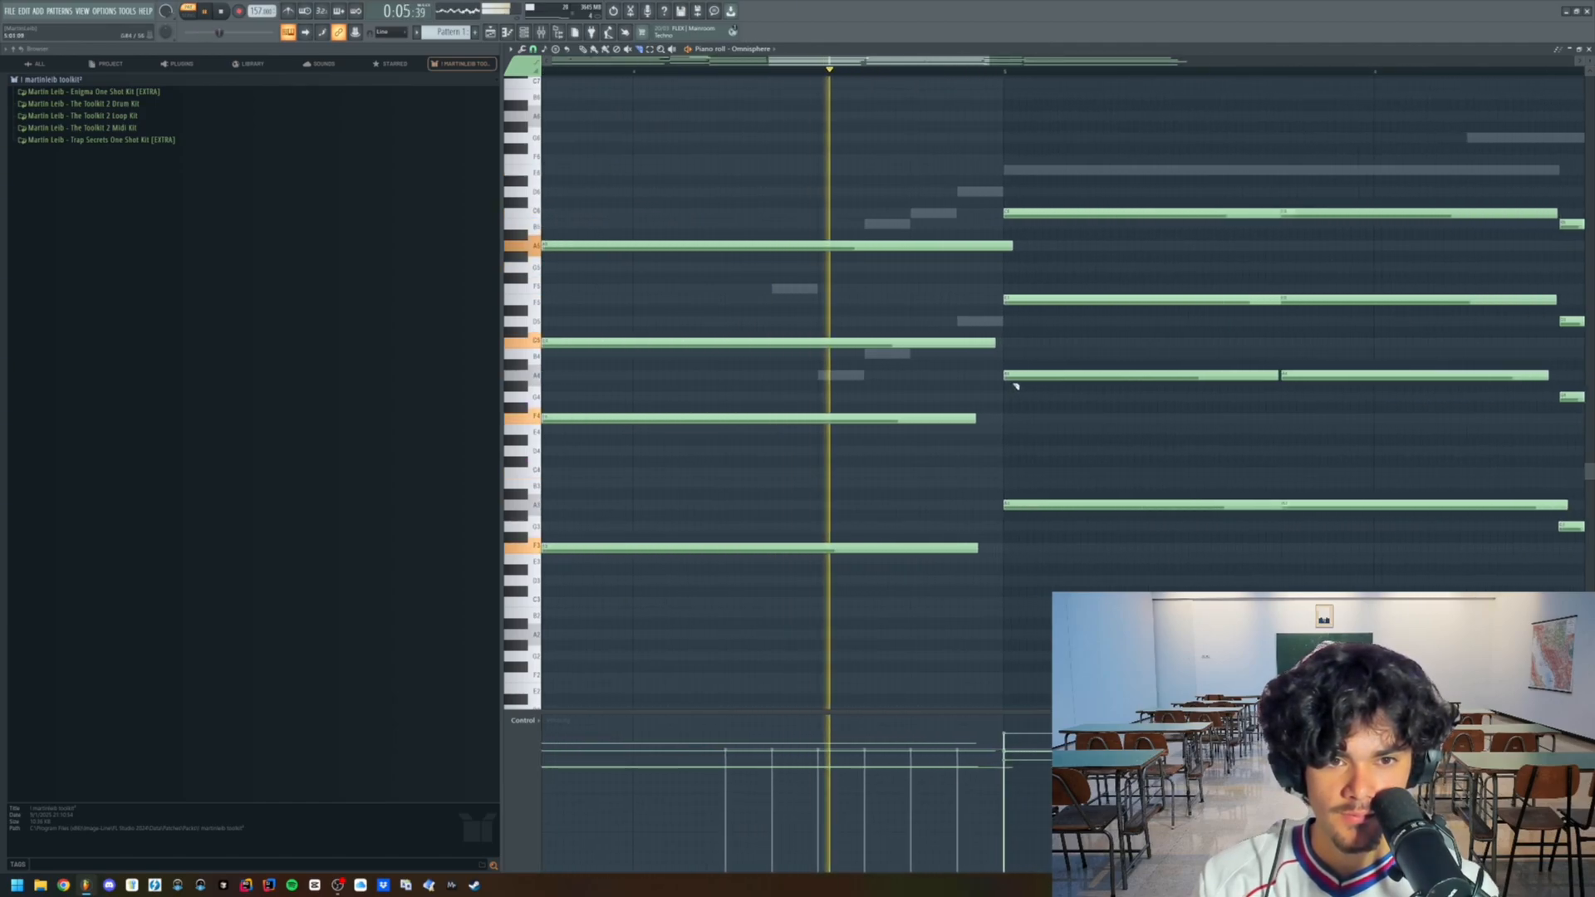
pyautogui.scroll(1, 1144, 339)
pyautogui.scroll(1, 1144, 339)
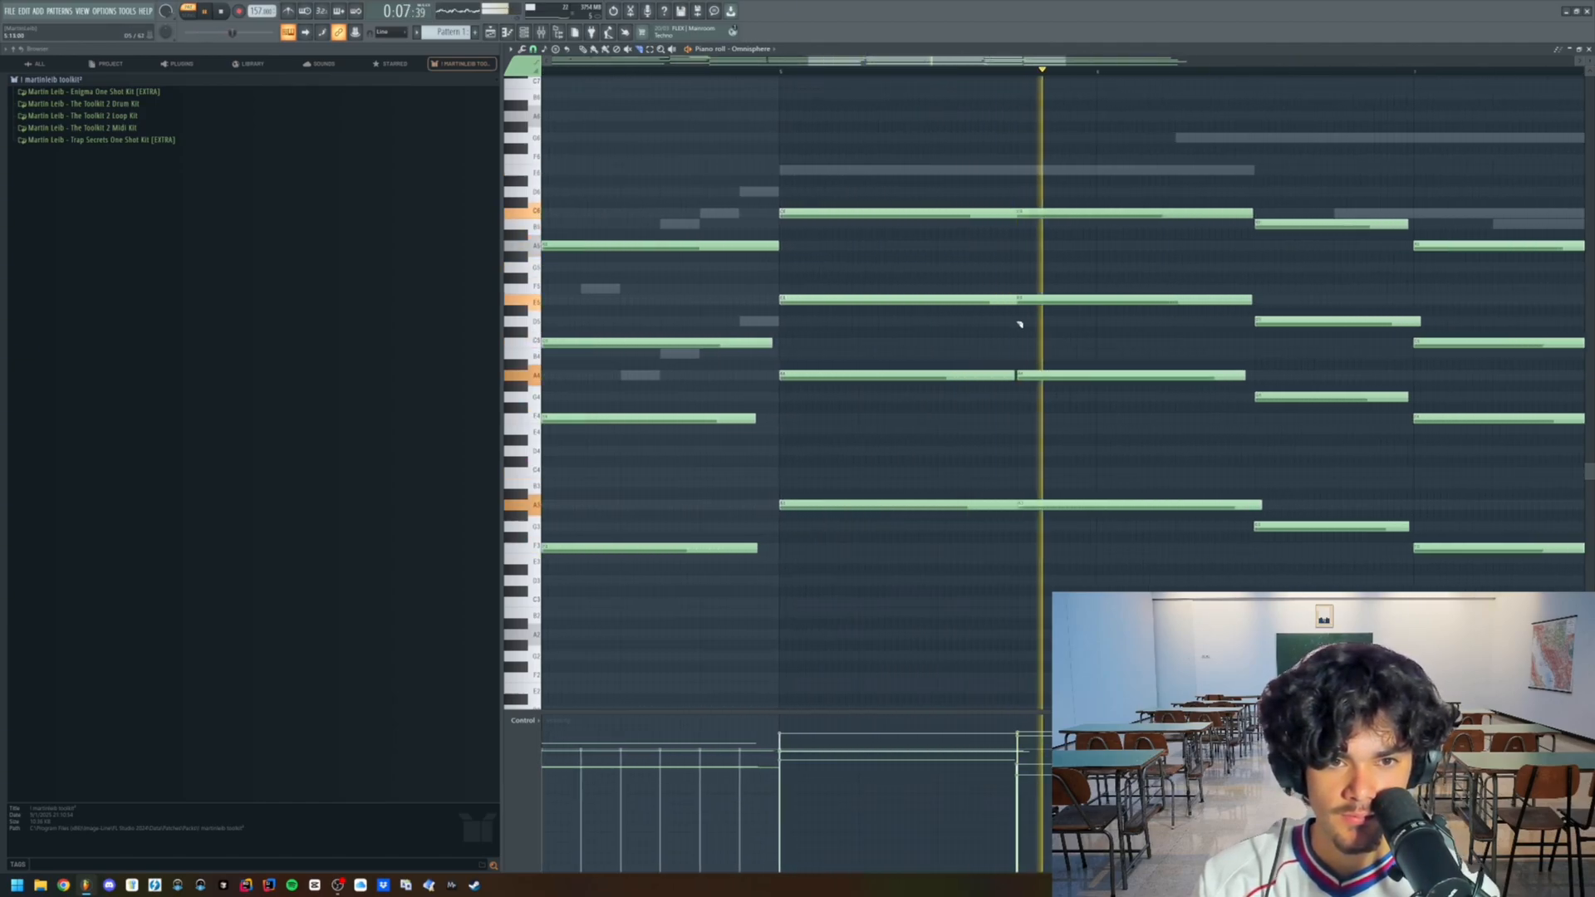
pyautogui.moveTo(1012, 217); pyautogui.dragTo(1011, 214)
pyautogui.scroll(-4, 1030, 260)
pyautogui.scroll(3, 1301, 279)
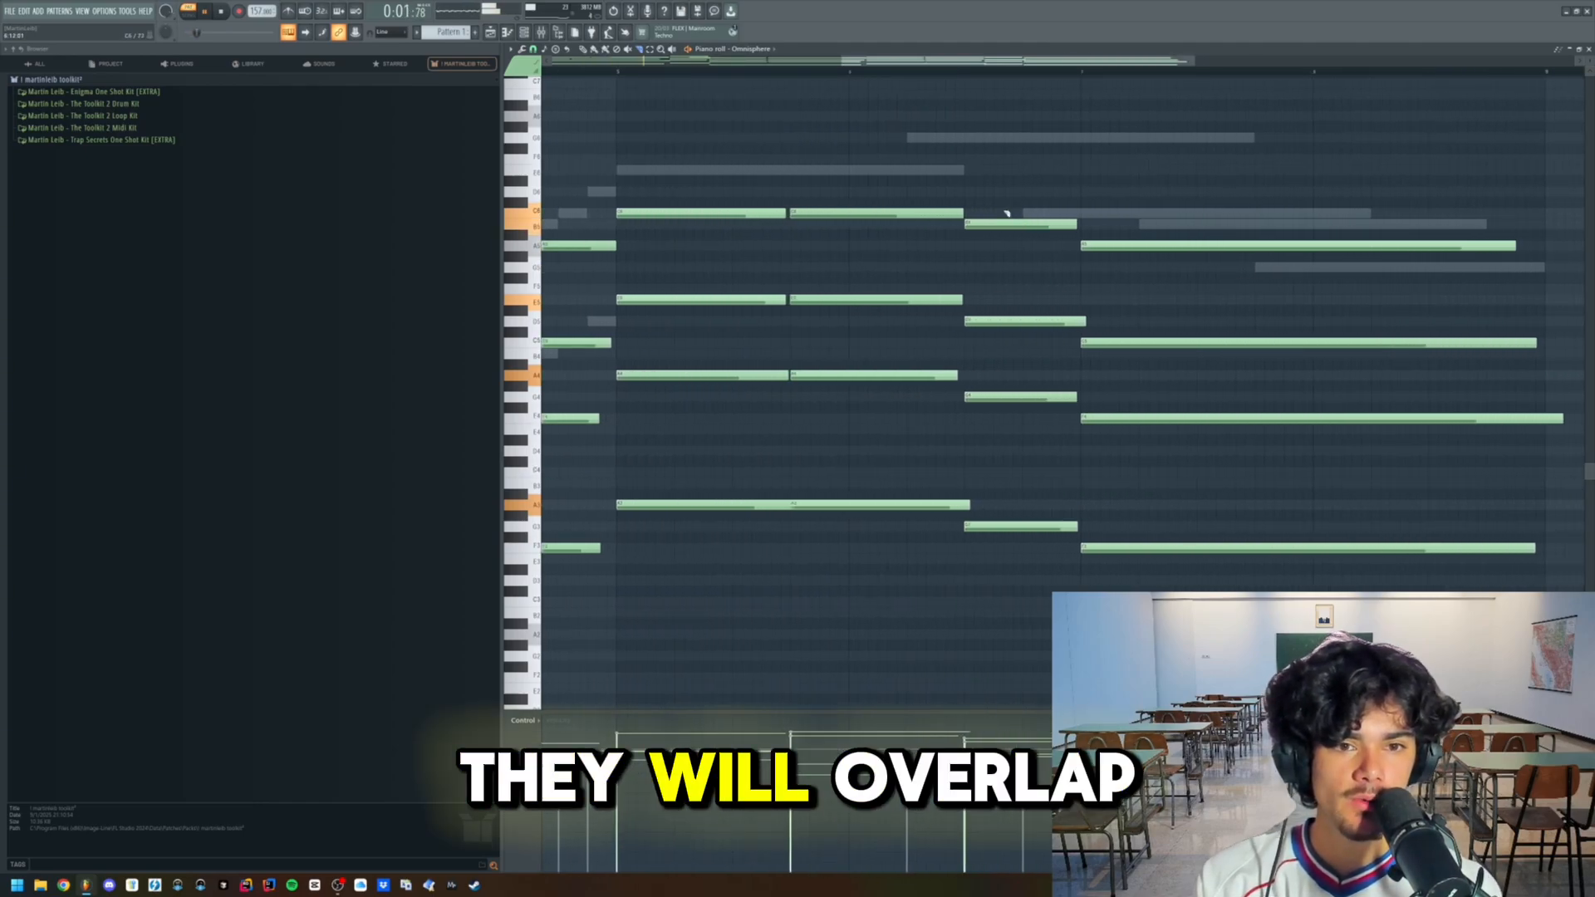
# - Trim the remaining overlapping chord notes in the second half and the note extending past the pattern's end, restarting playback to check
pyautogui.moveTo(957, 427); pyautogui.dragTo(965, 510)
pyautogui.hscroll(2, 994, 384)
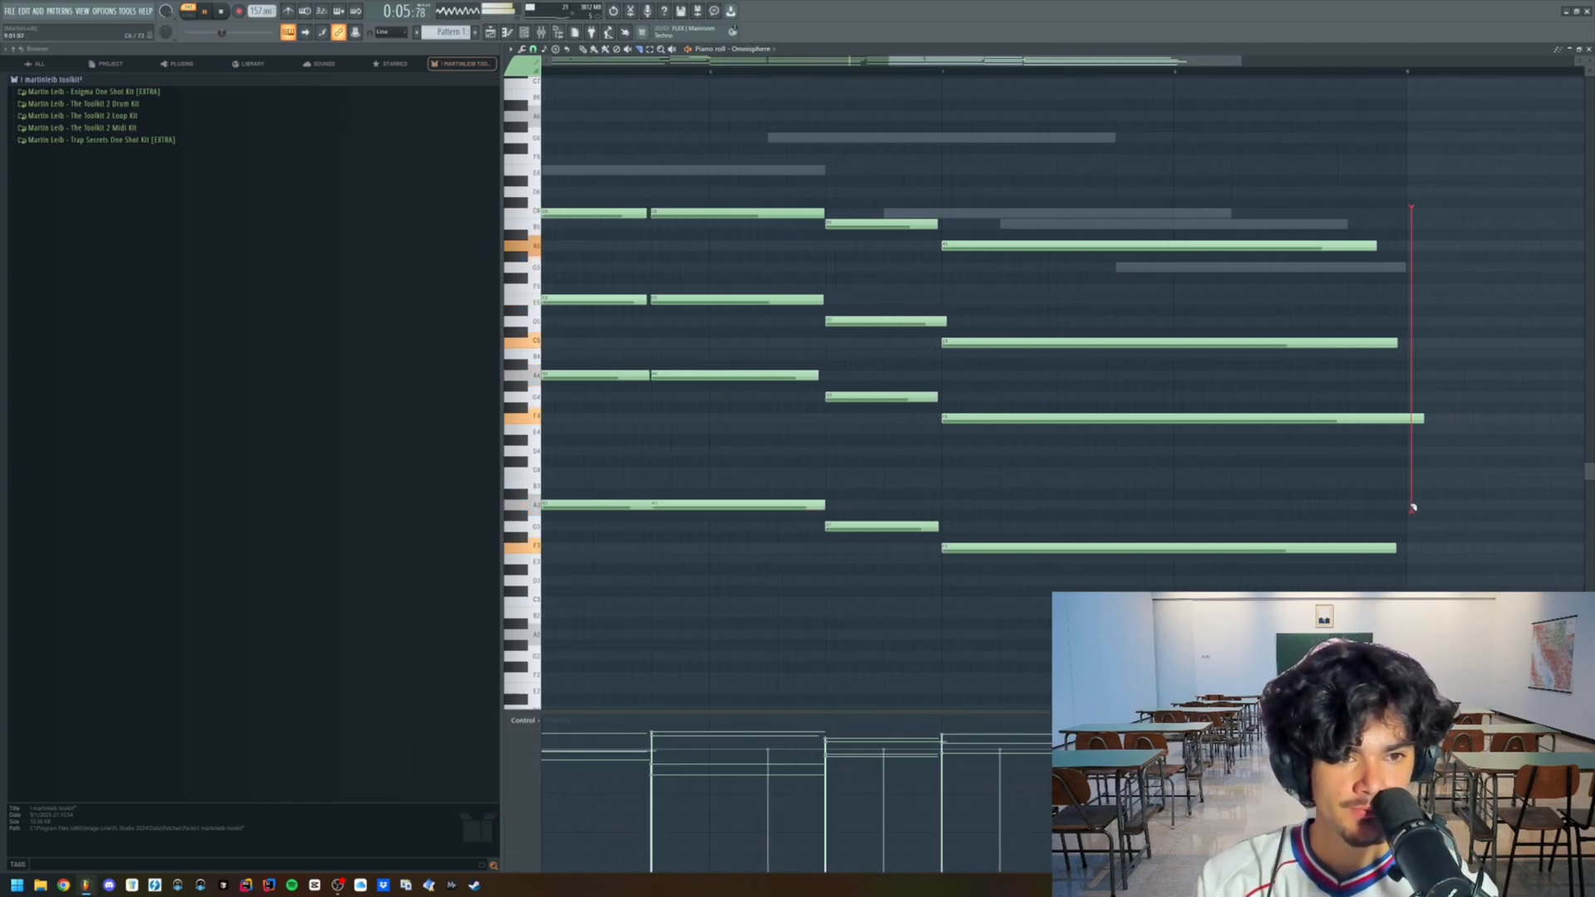
pyautogui.moveTo(1414, 509); pyautogui.dragTo(1415, 509)
pyautogui.scroll(-2, 1415, 510)
pyautogui.scroll(3, 1397, 442)
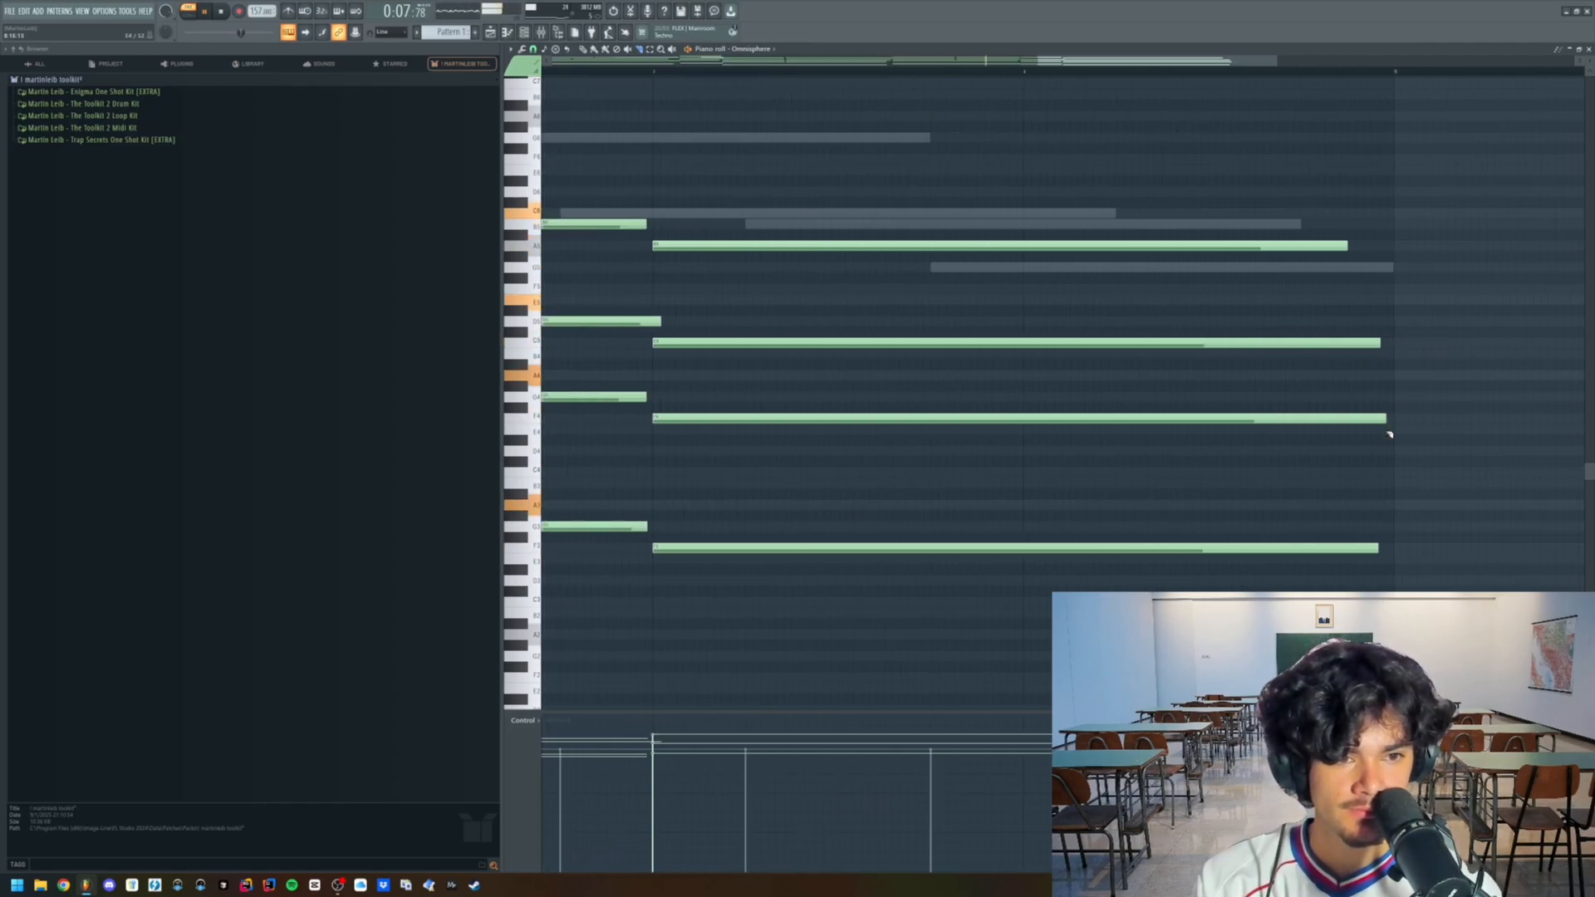
pyautogui.scroll(-3, 1390, 435)
pyautogui.press('space')
pyautogui.press('space')
pyautogui.scroll(4, 964, 384)
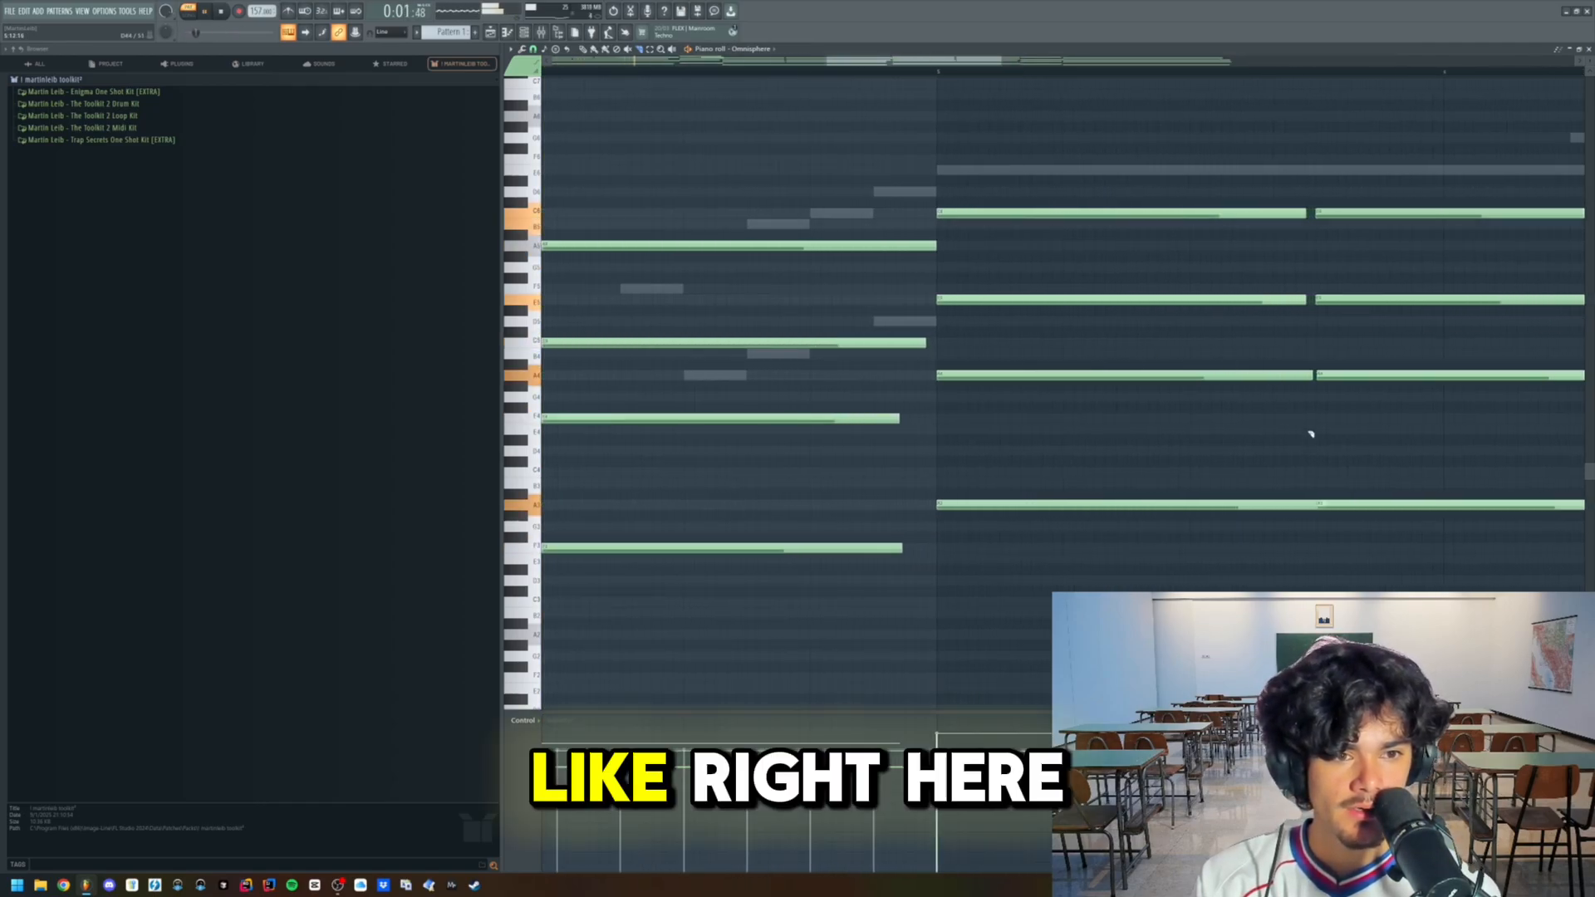
# - Switch the piano roll to the Omnisphere #2 melody and apply the Humanize tool to its notes
pyautogui.scroll(-4, 1054, 446)
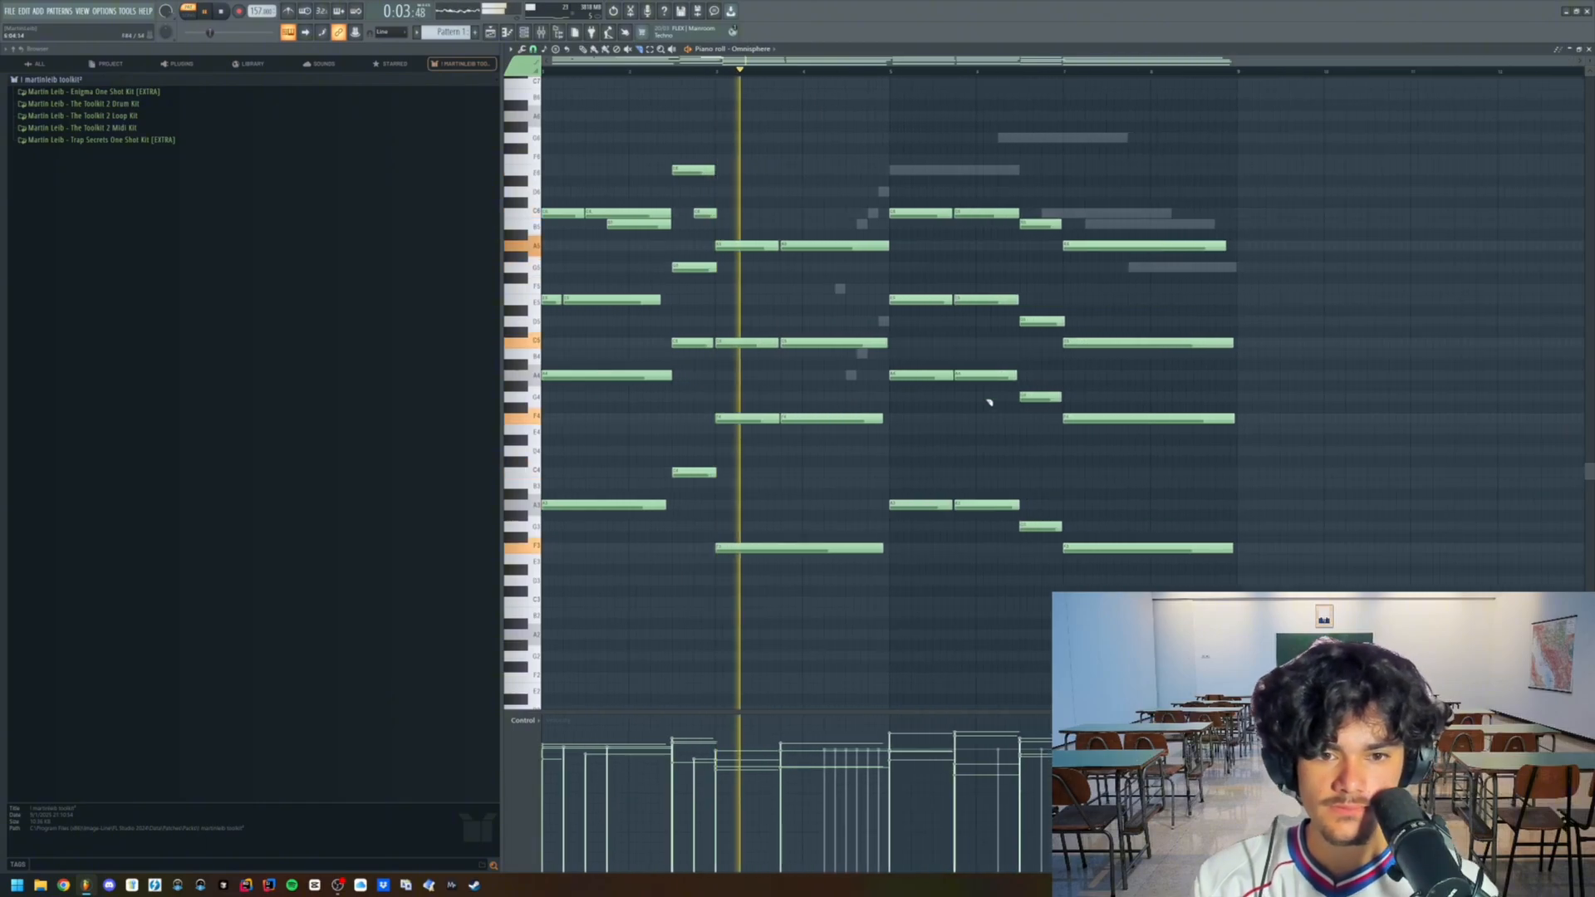
pyautogui.scroll(-1, 747, 53)
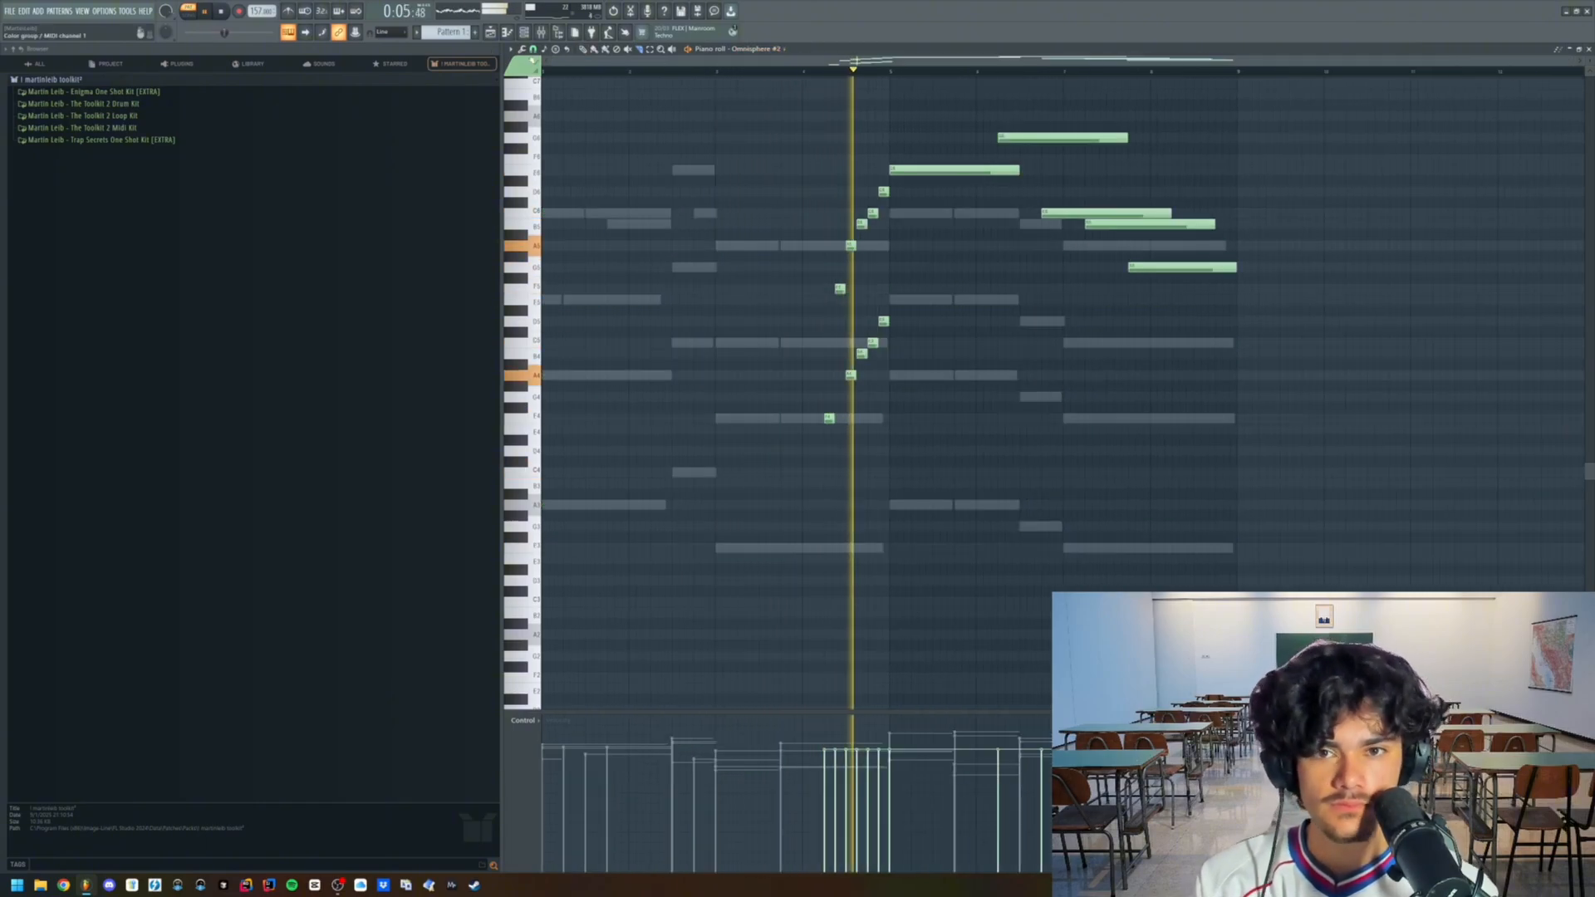
pyautogui.click(522, 49)
pyautogui.click(654, 96)
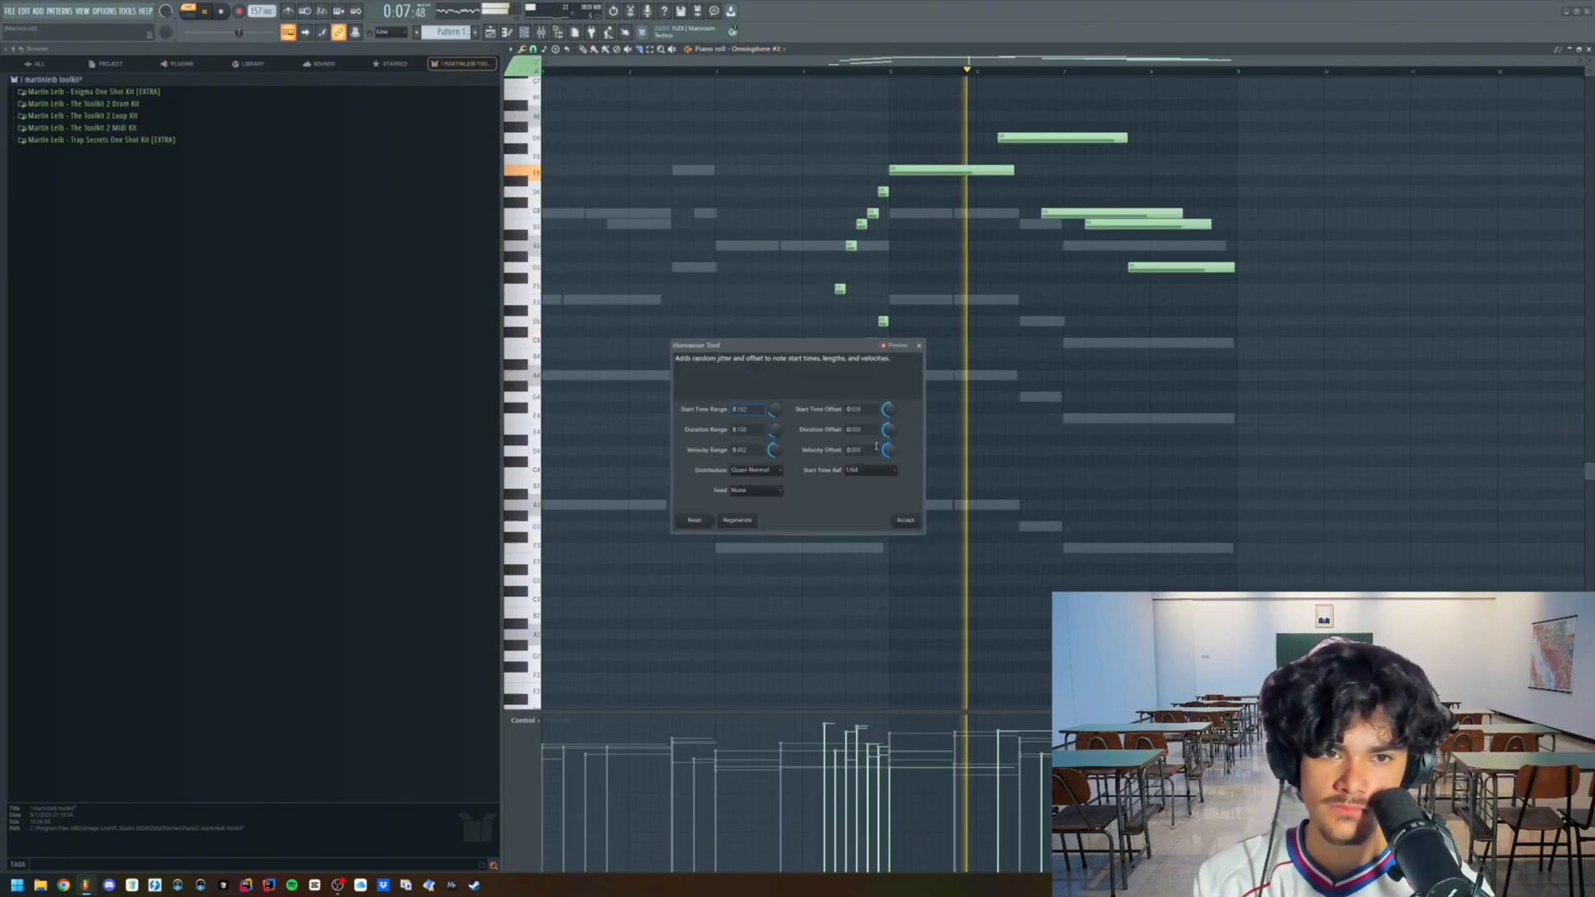
pyautogui.click(908, 522)
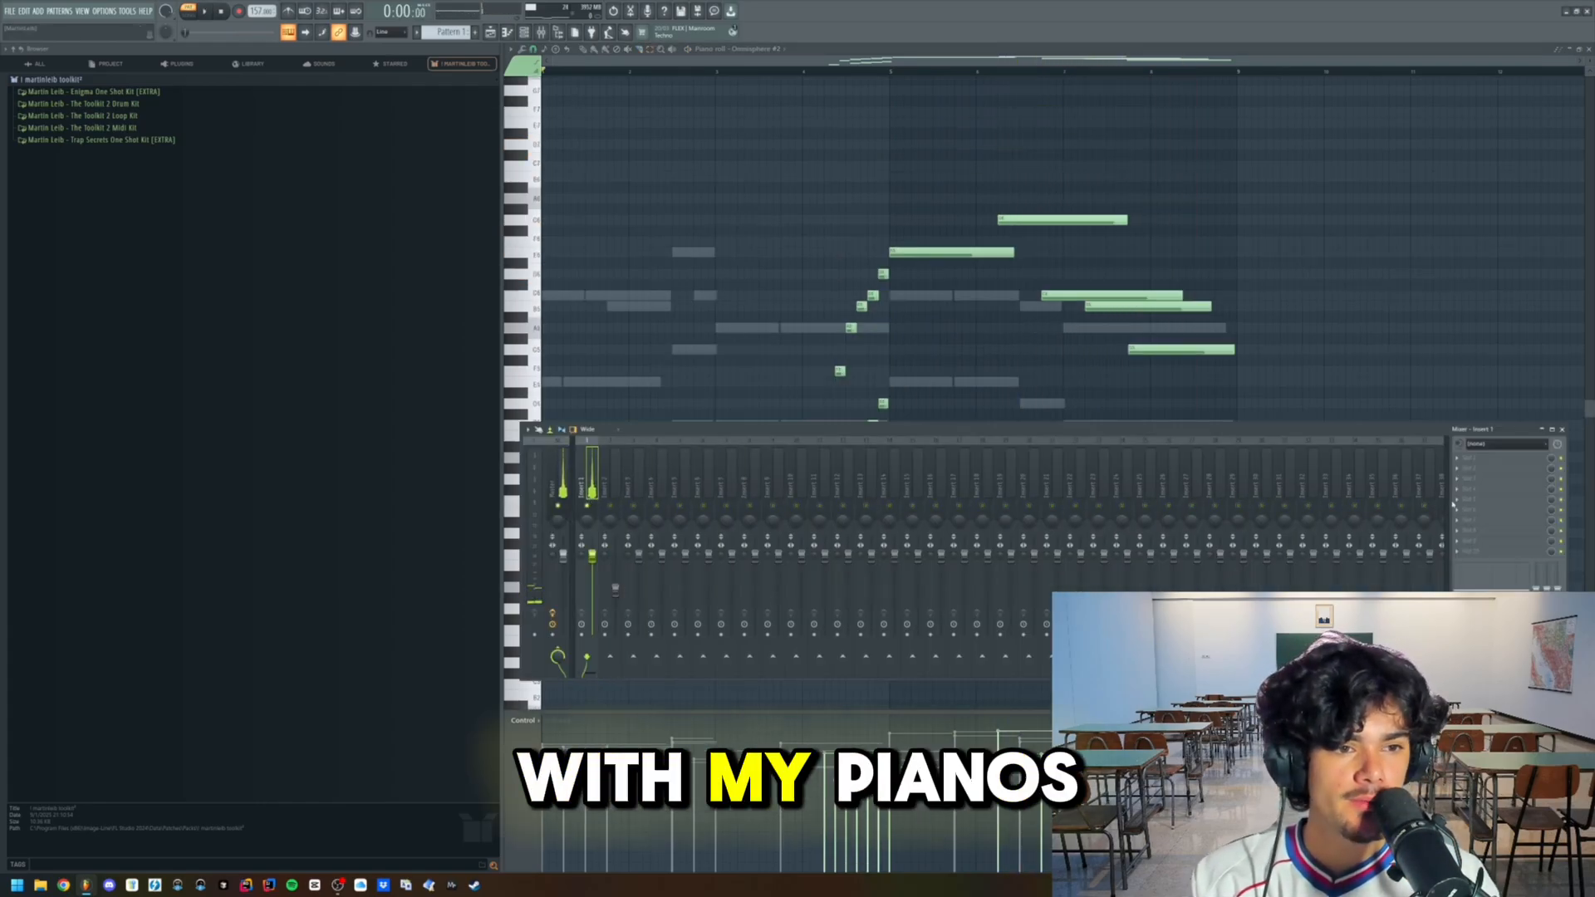
# - Load Arturia Dist TUBE-CULTURE in the fifth effect slot of mixer Insert 1 and put the open windows away
pyautogui.click(1463, 502)
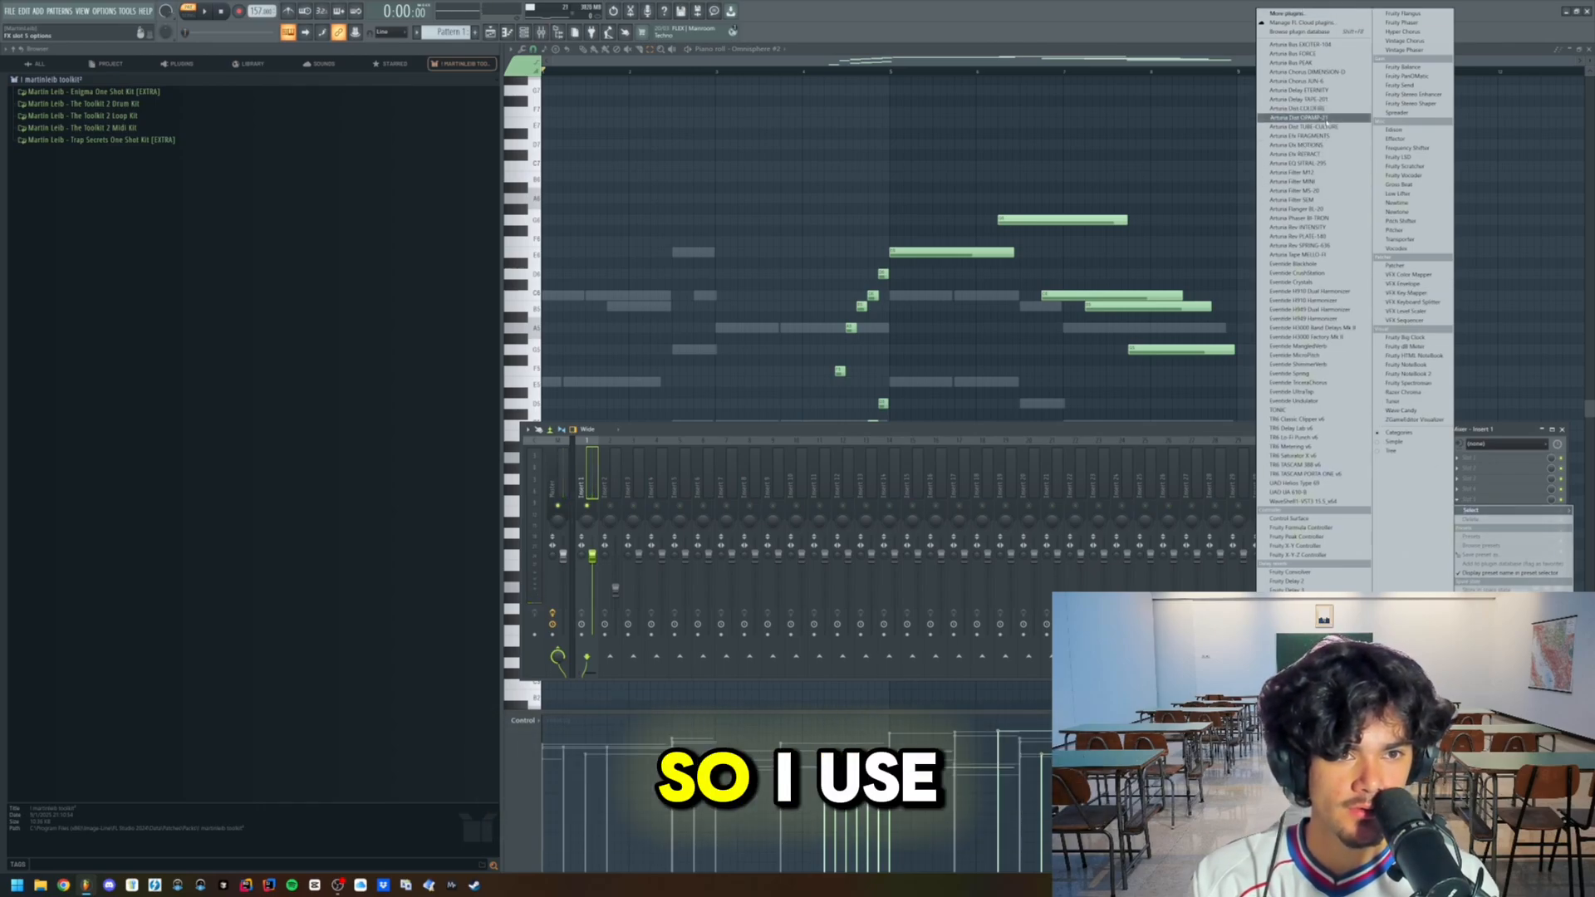
pyautogui.click(1333, 127)
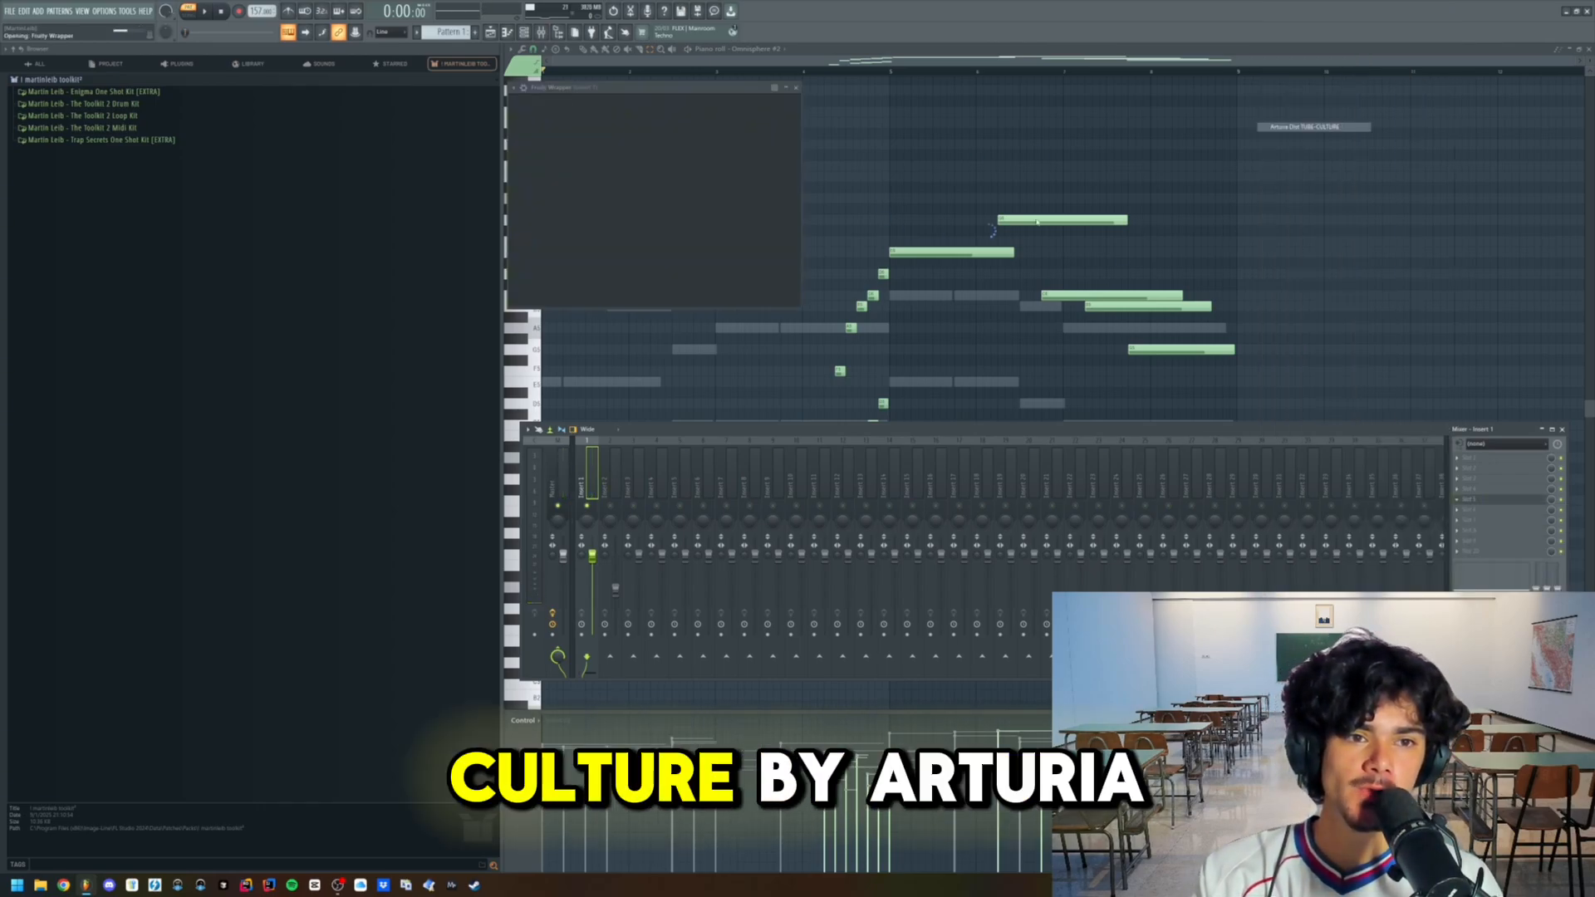
pyautogui.moveTo(813, 88); pyautogui.dragTo(1245, 244)
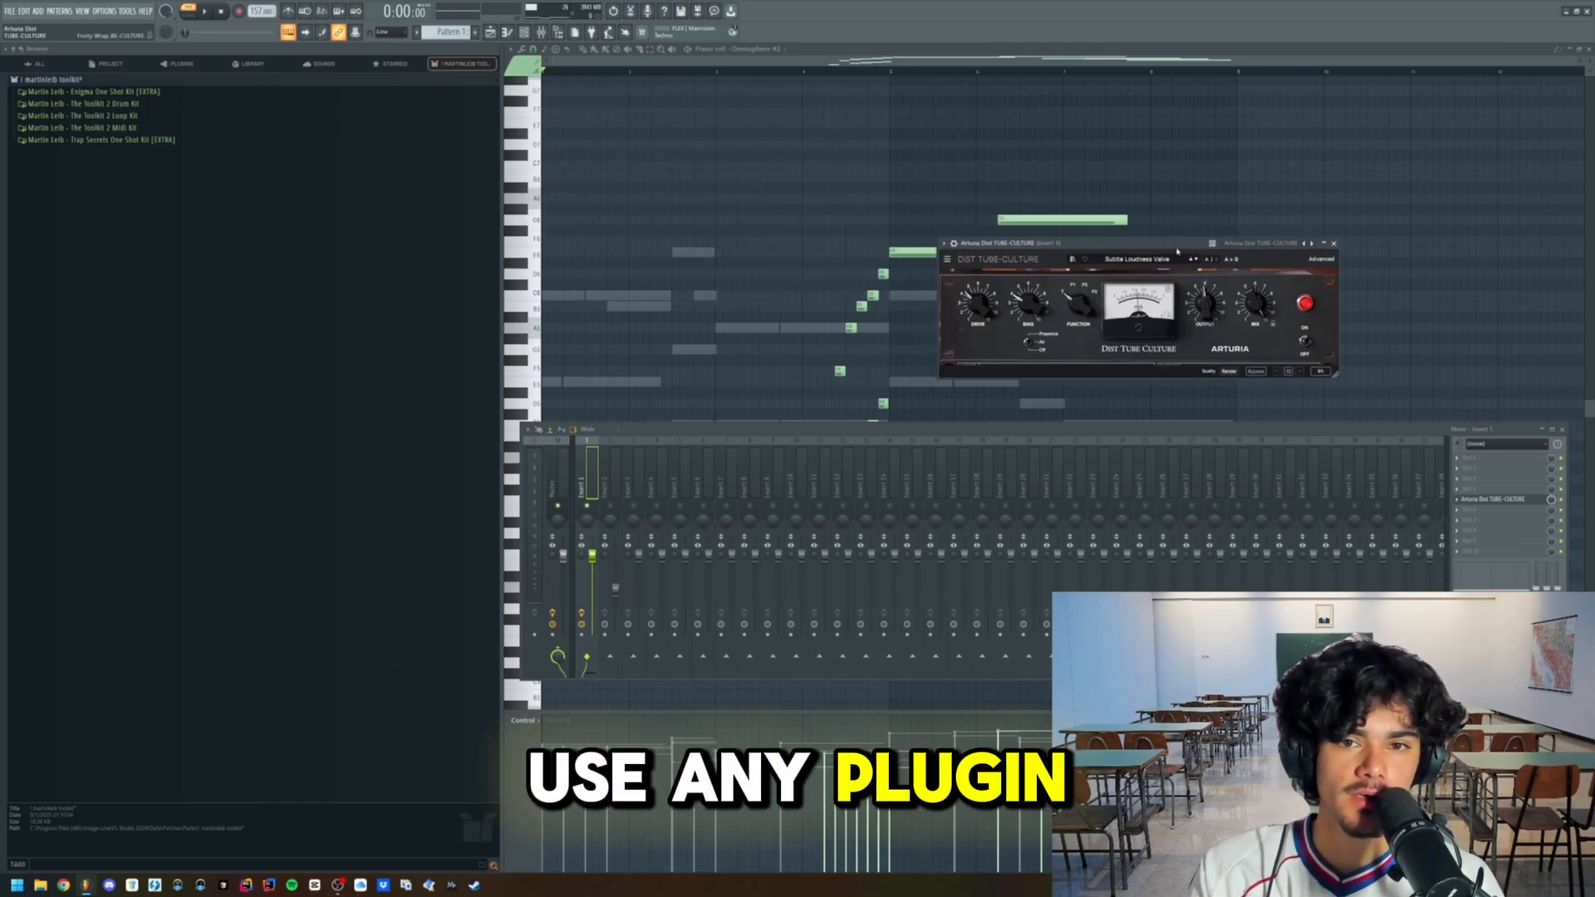
pyautogui.click(701, 306)
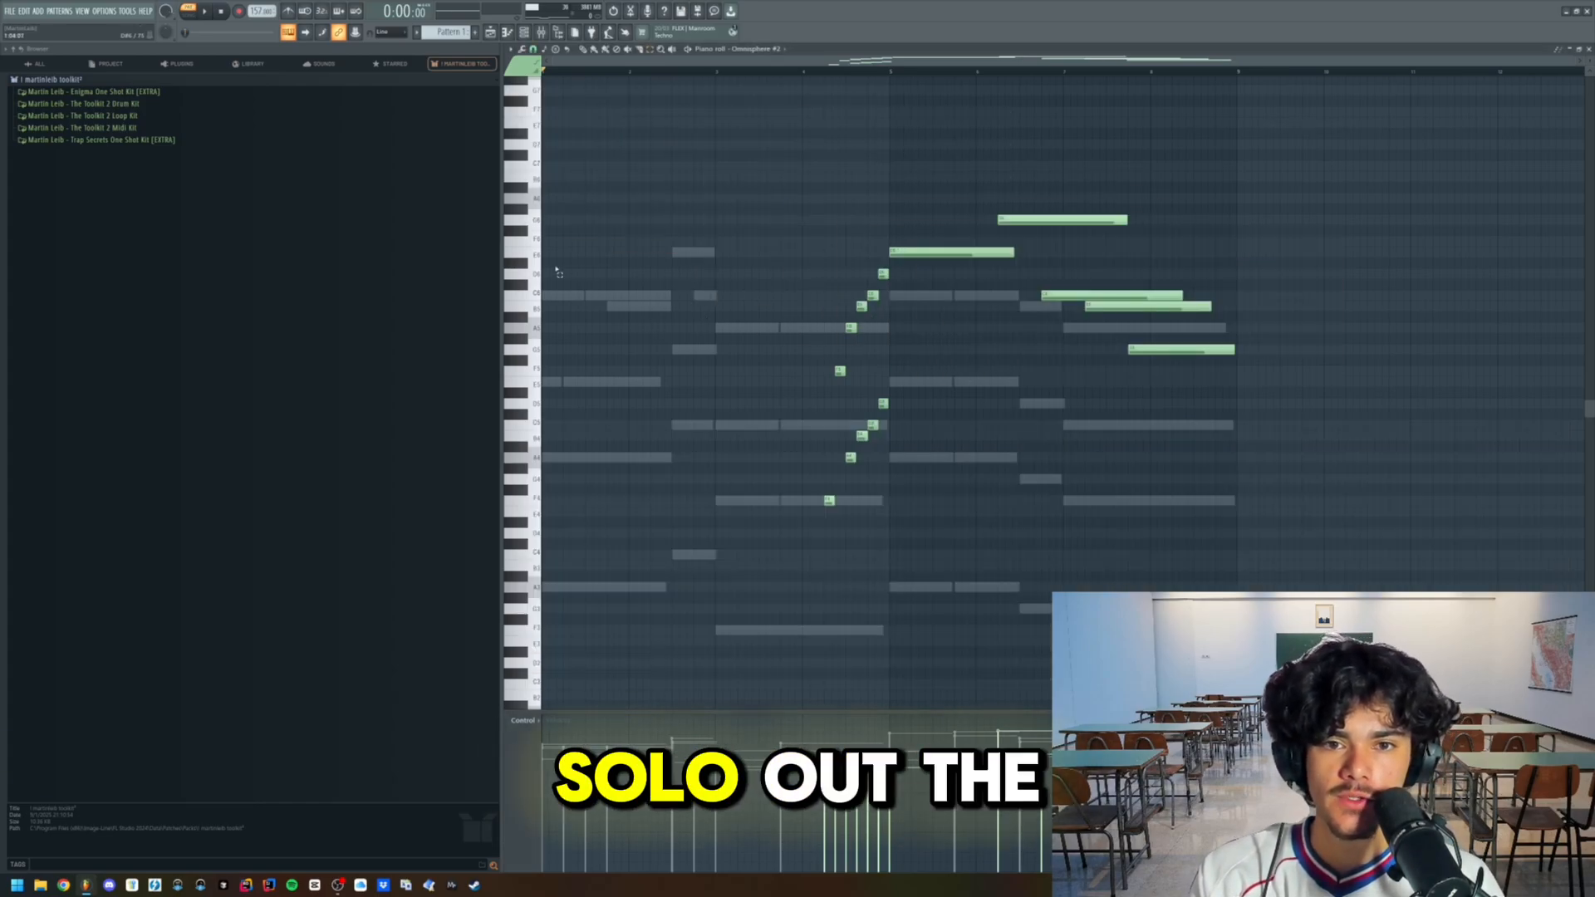
# - Play the pattern and reopen the TUBE-CULTURE effect from mixer Insert 1, stopping playback once it is open
pyautogui.scroll(-3, 573, 268)
pyautogui.scroll(1, 648, 266)
pyautogui.press('space')
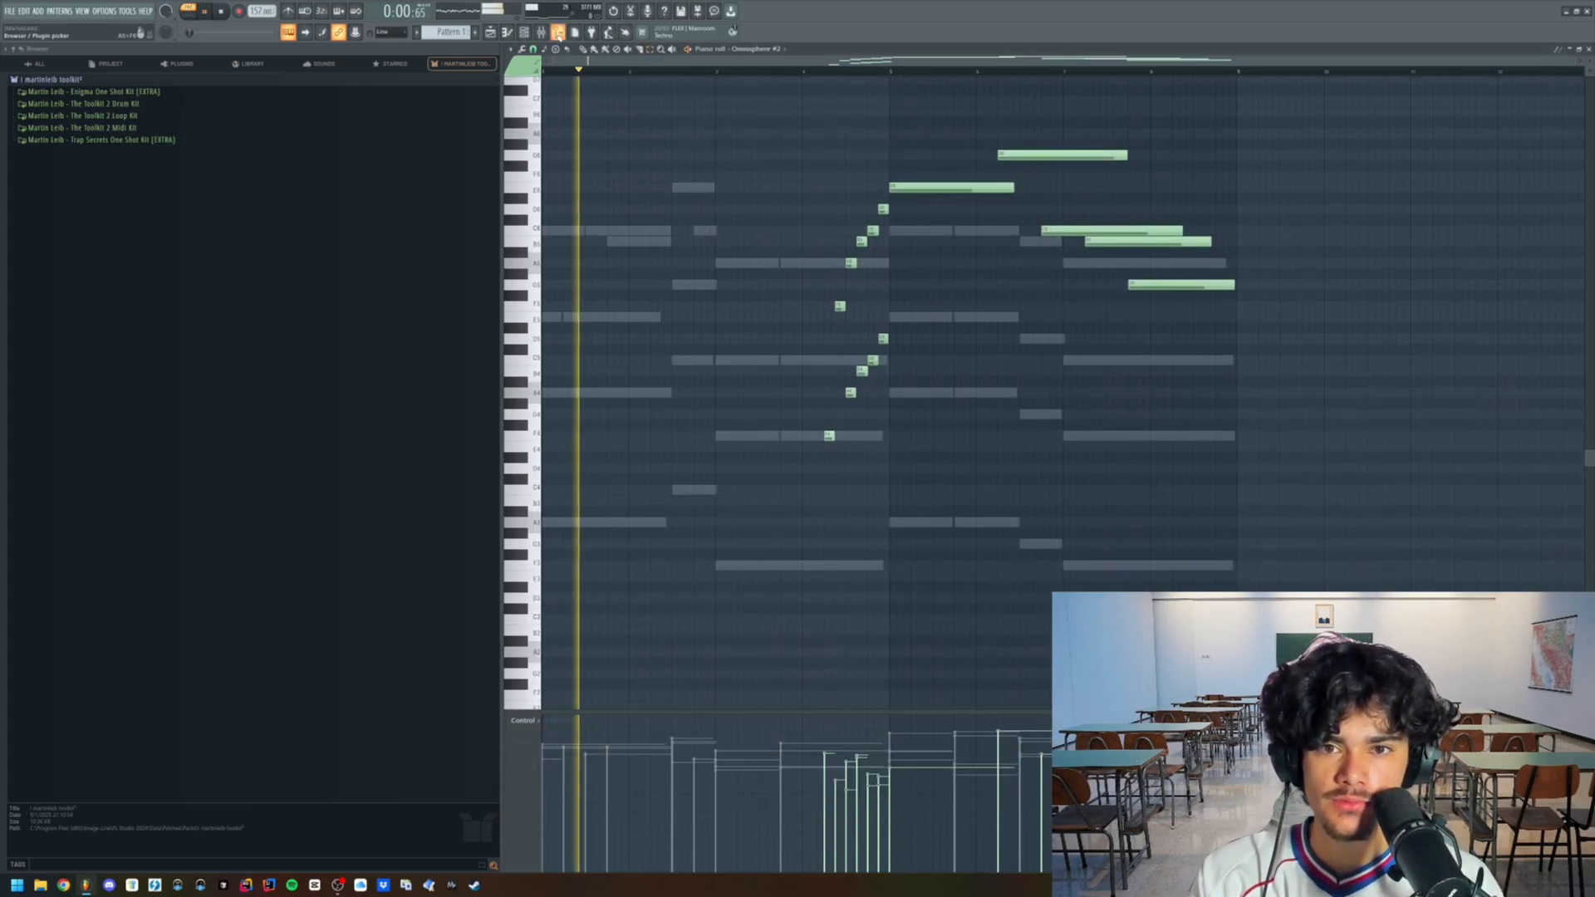
pyautogui.press('F9')
pyautogui.click(1492, 500)
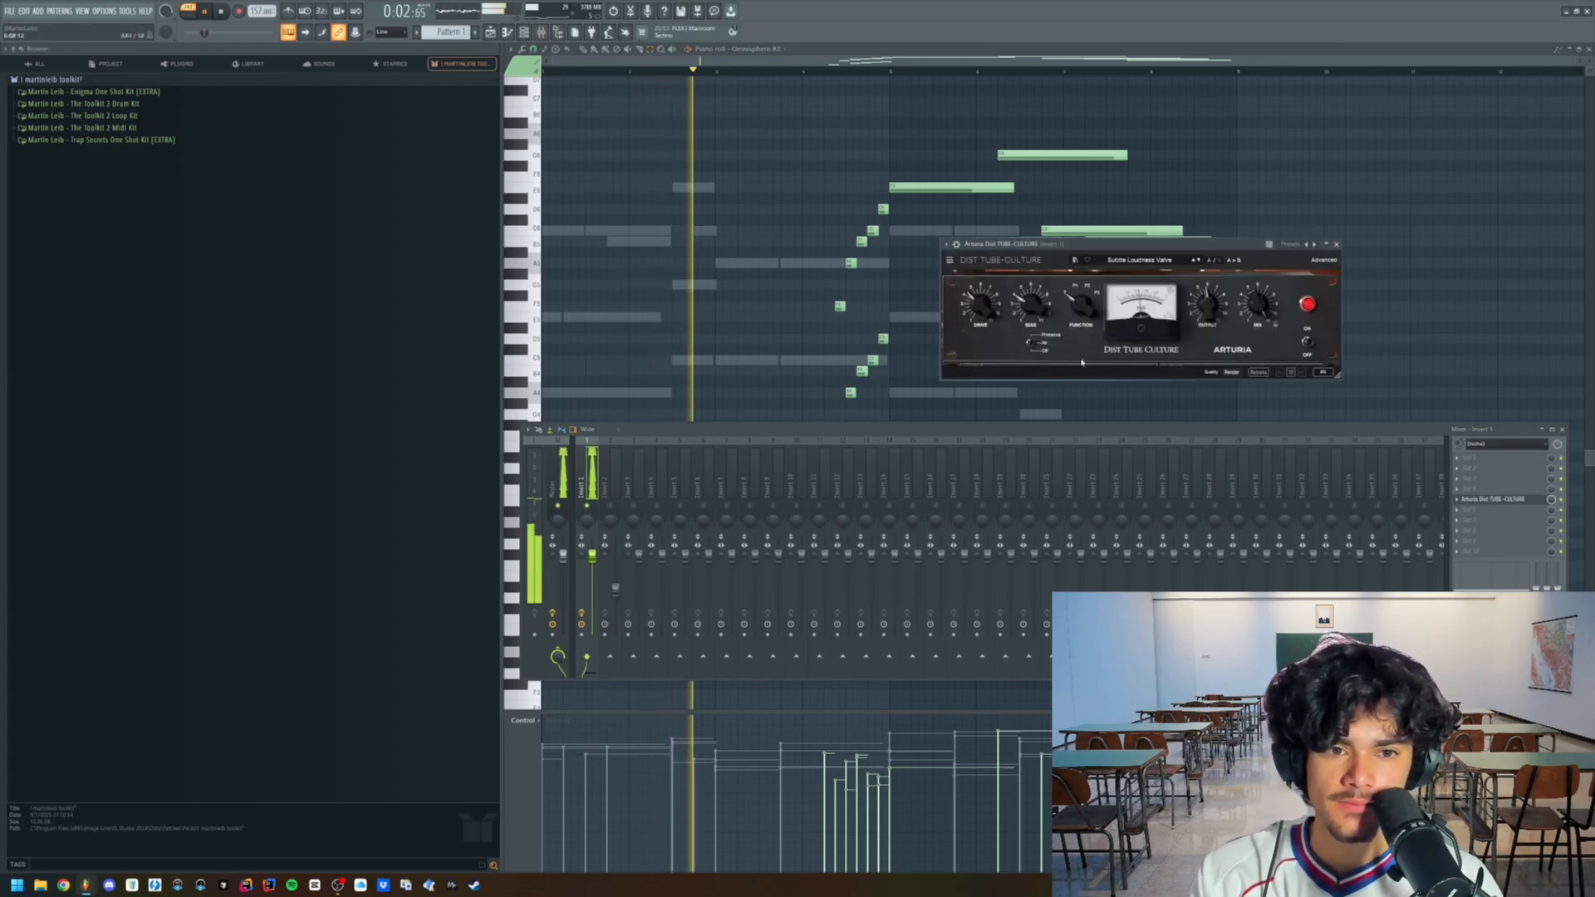
pyautogui.press('space')
# - Raise the TUBE-CULTURE bias to 10.0, set its presence mode to Air, and adjust its drive and mix while listening
pyautogui.moveTo(1032, 306); pyautogui.dragTo(1032, 278)
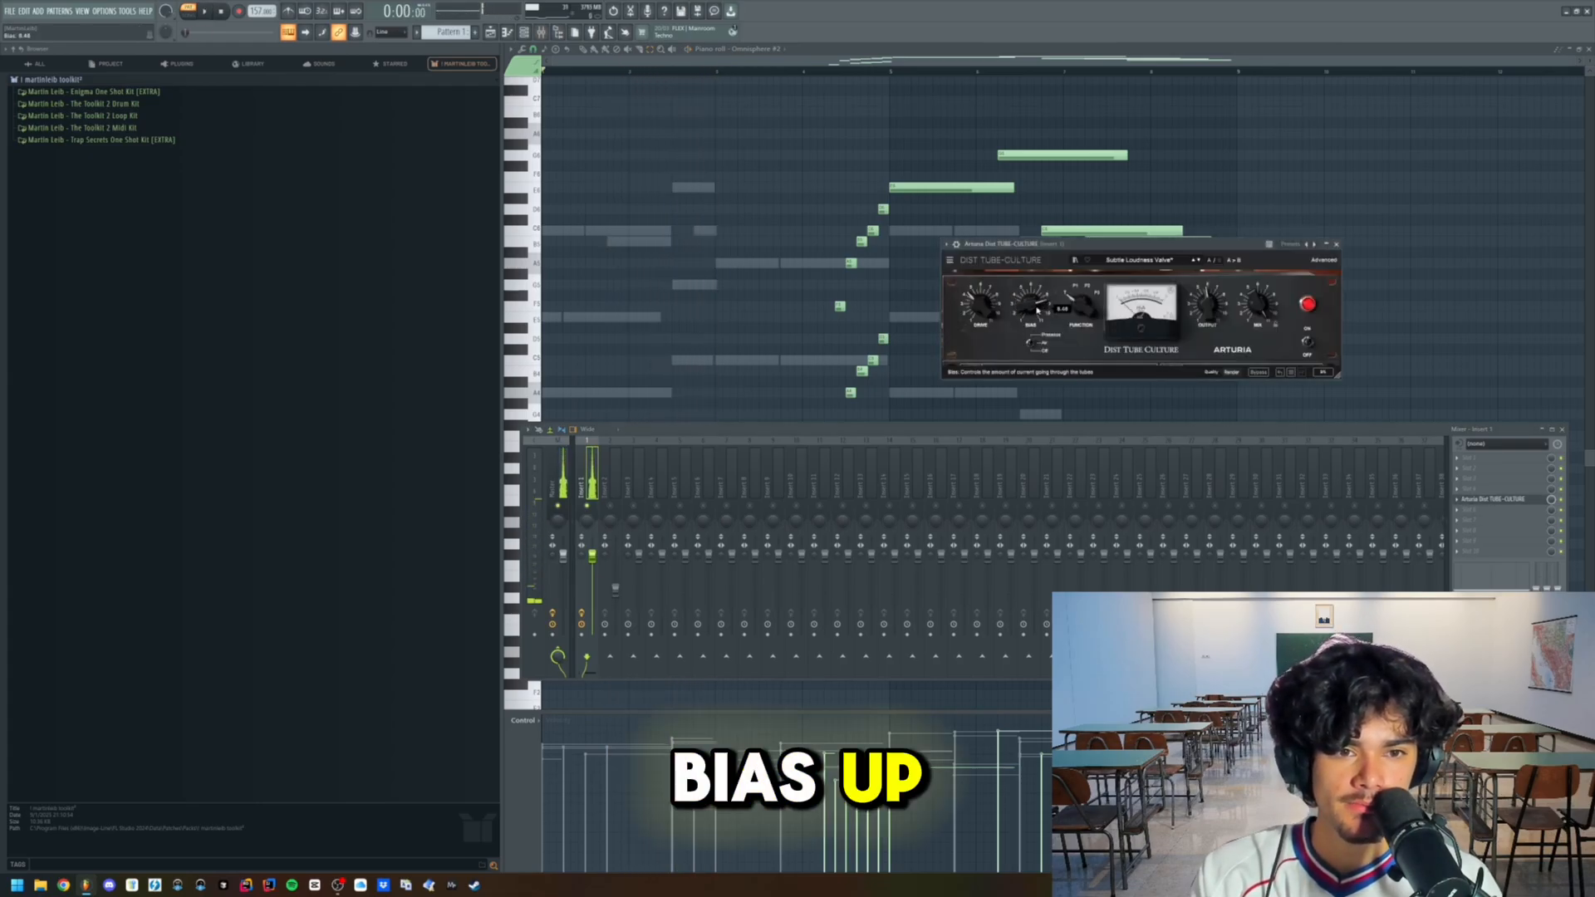
pyautogui.moveTo(980, 306); pyautogui.dragTo(1031, 322)
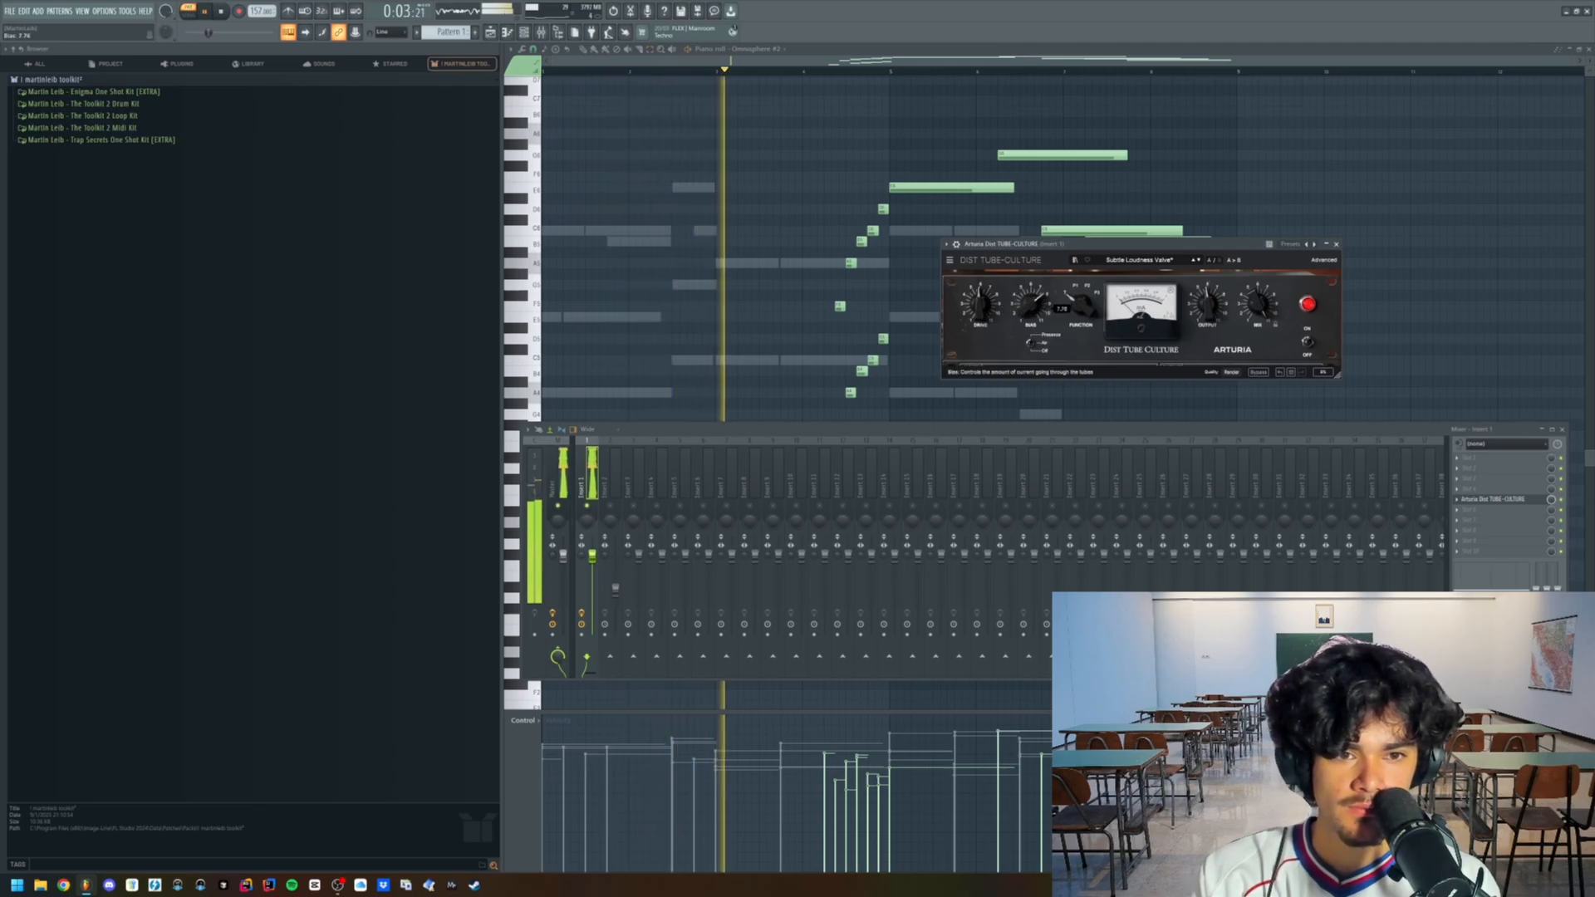
pyautogui.click(1032, 344)
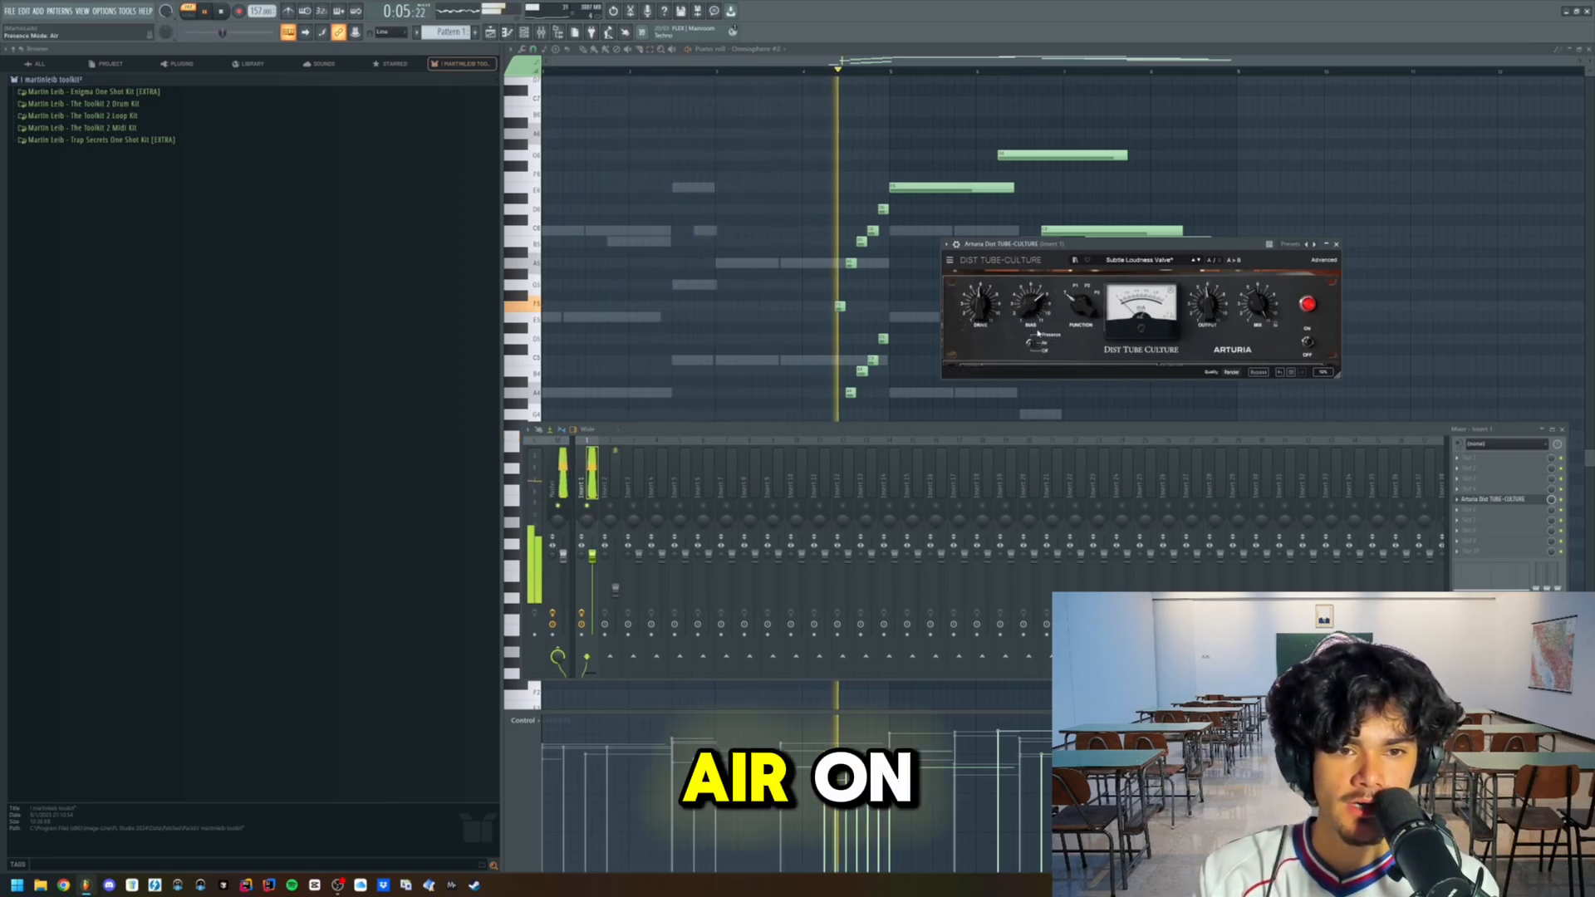
pyautogui.moveTo(990, 309); pyautogui.dragTo(989, 312)
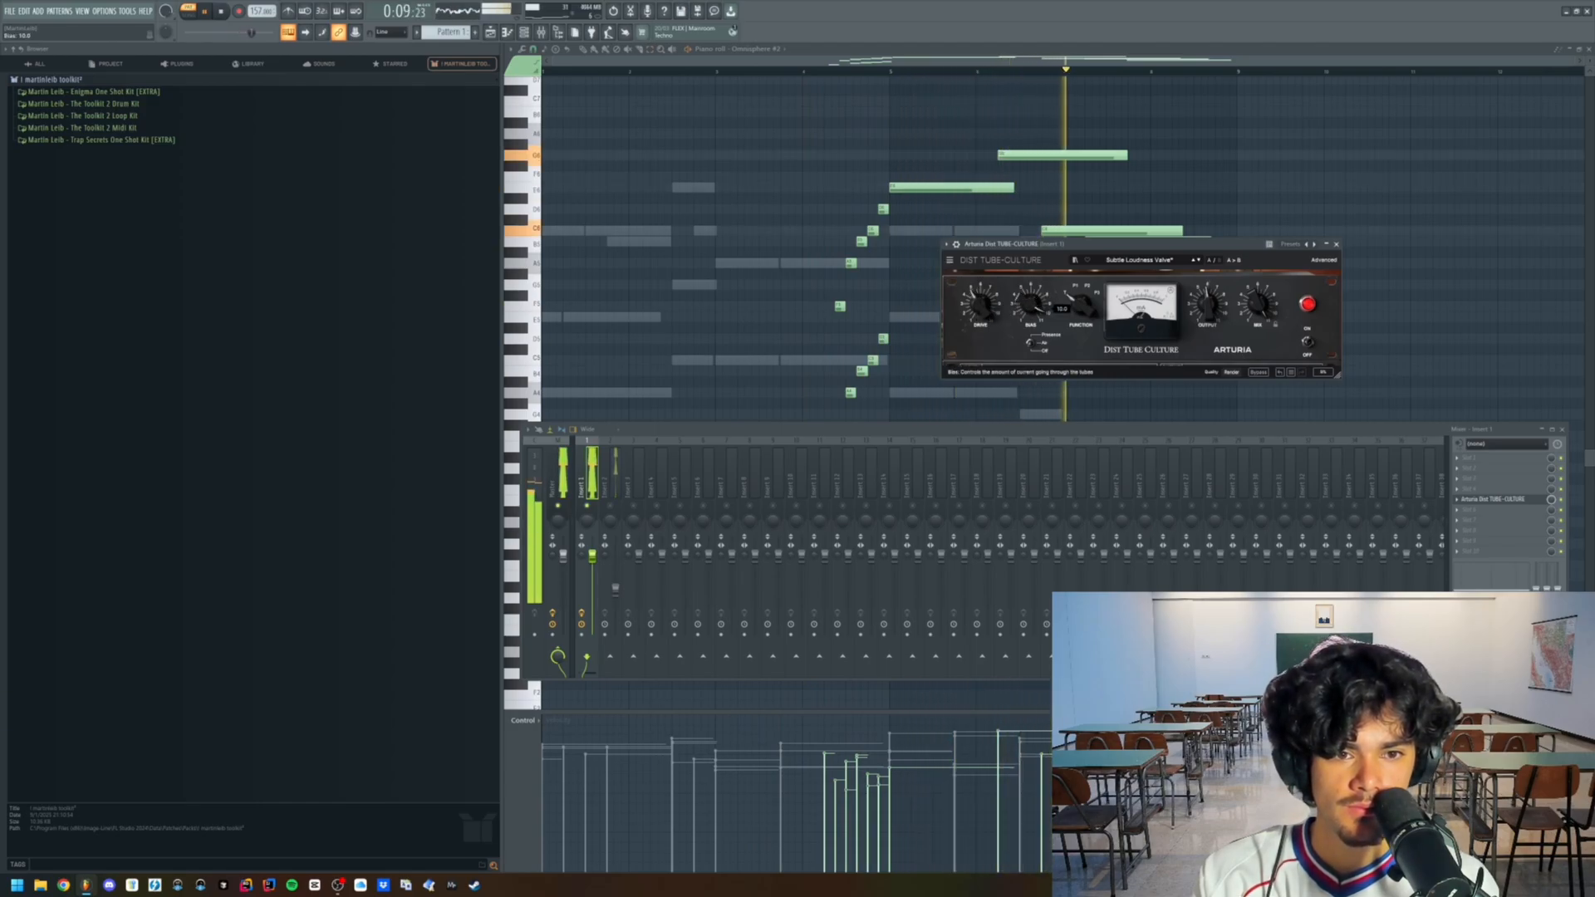
pyautogui.moveTo(1257, 308); pyautogui.dragTo(1258, 352)
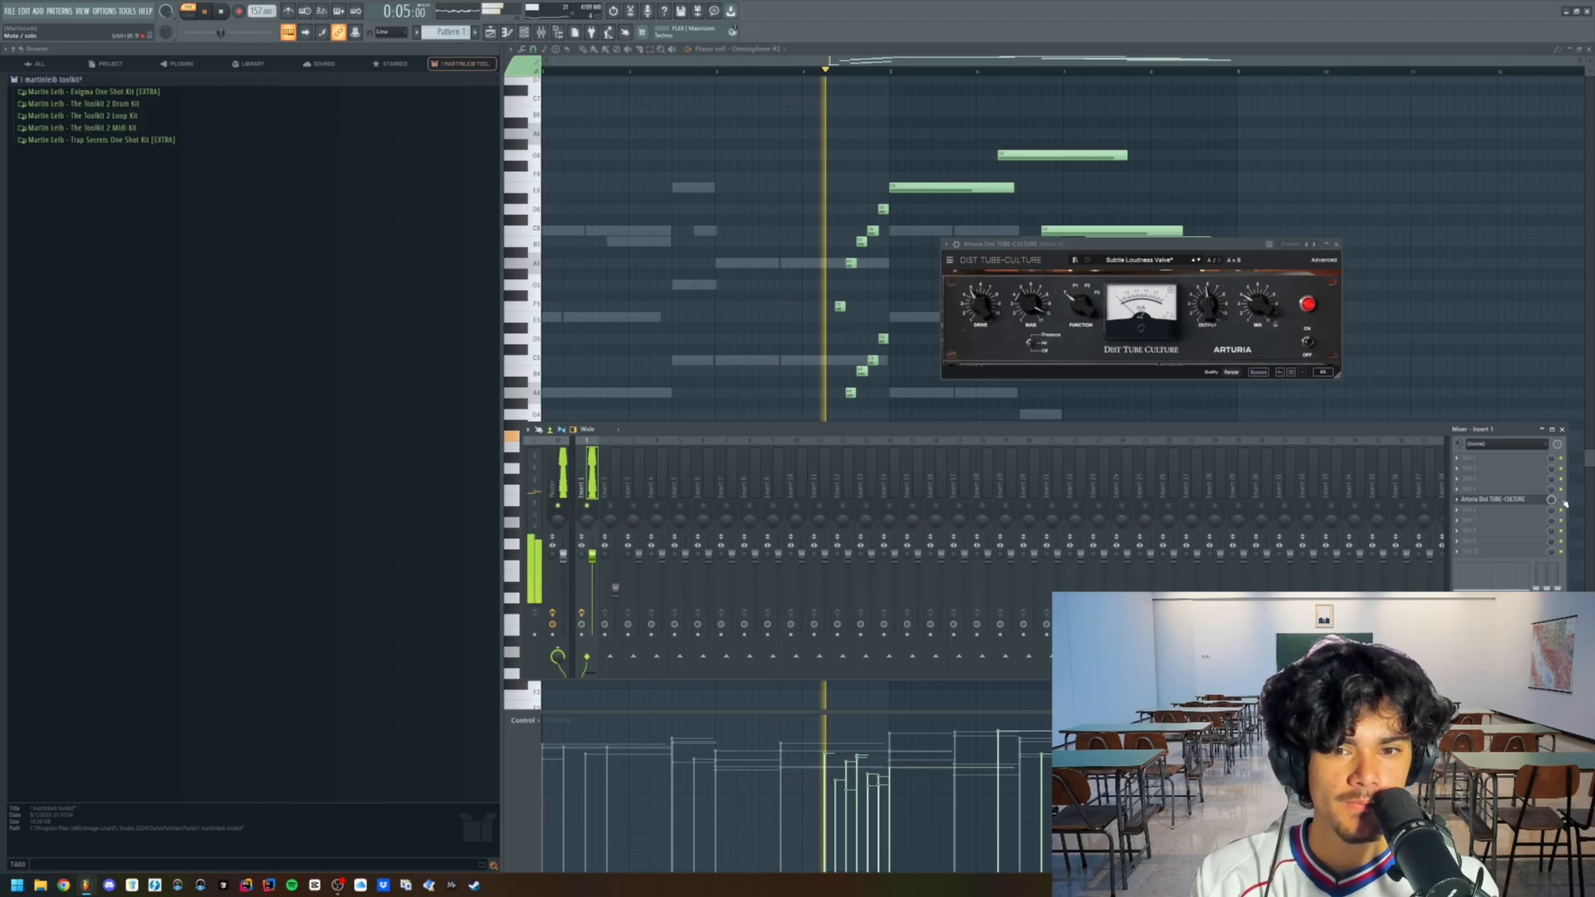
pyautogui.moveTo(1263, 313)
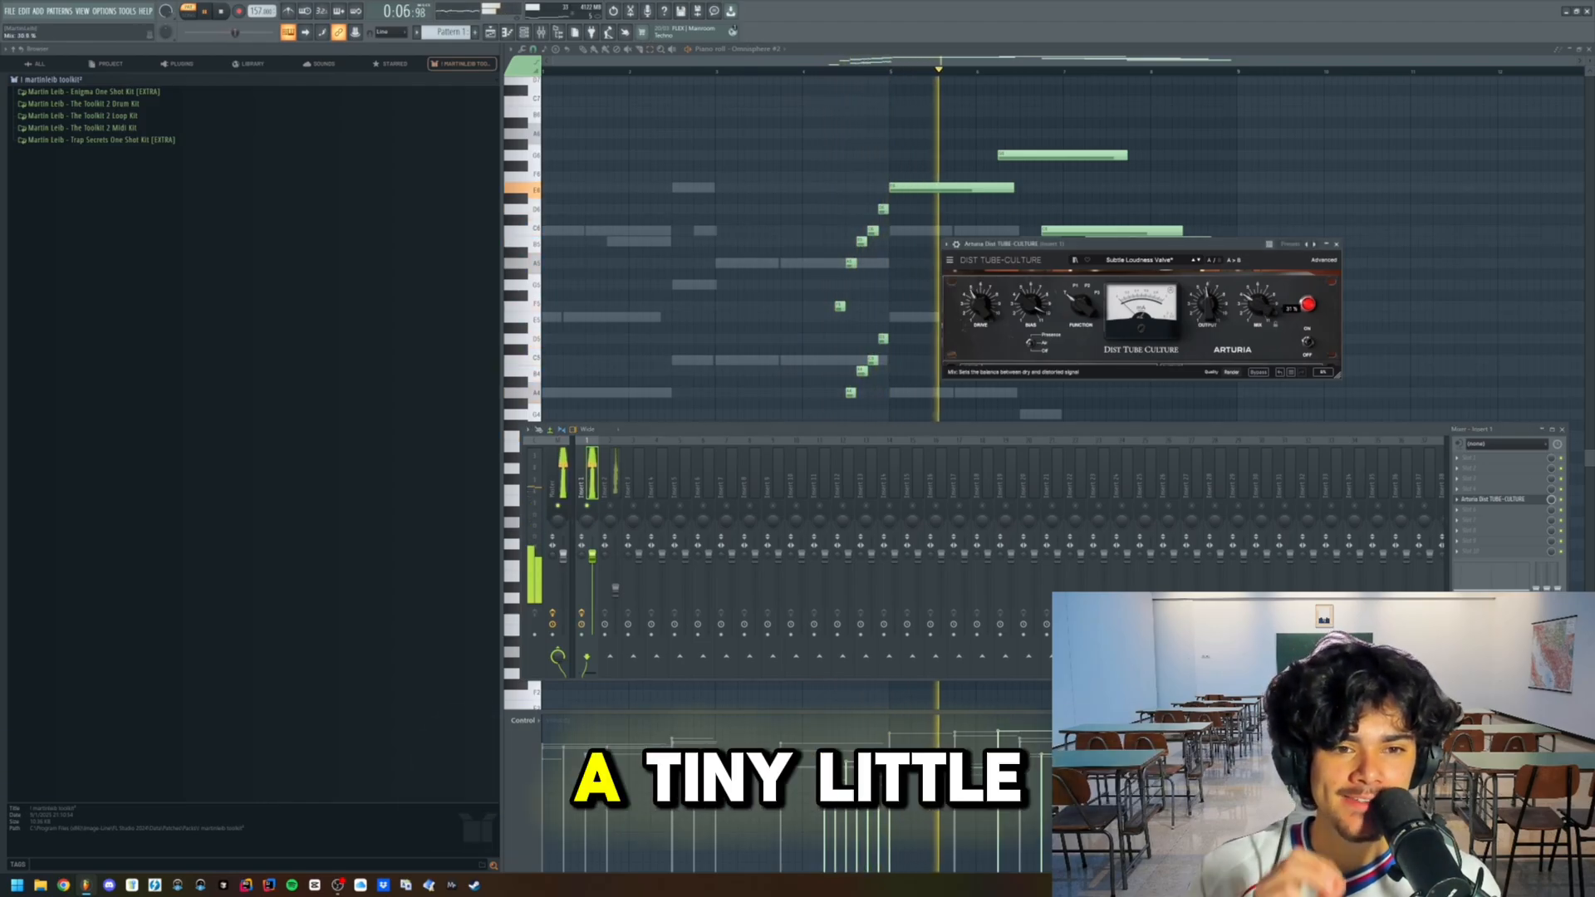
# - Close the TUBE-CULTURE effect and stop the pattern playback
pyautogui.click(1336, 244)
pyautogui.scroll(-3, 1339, 255)
pyautogui.click(1506, 501)
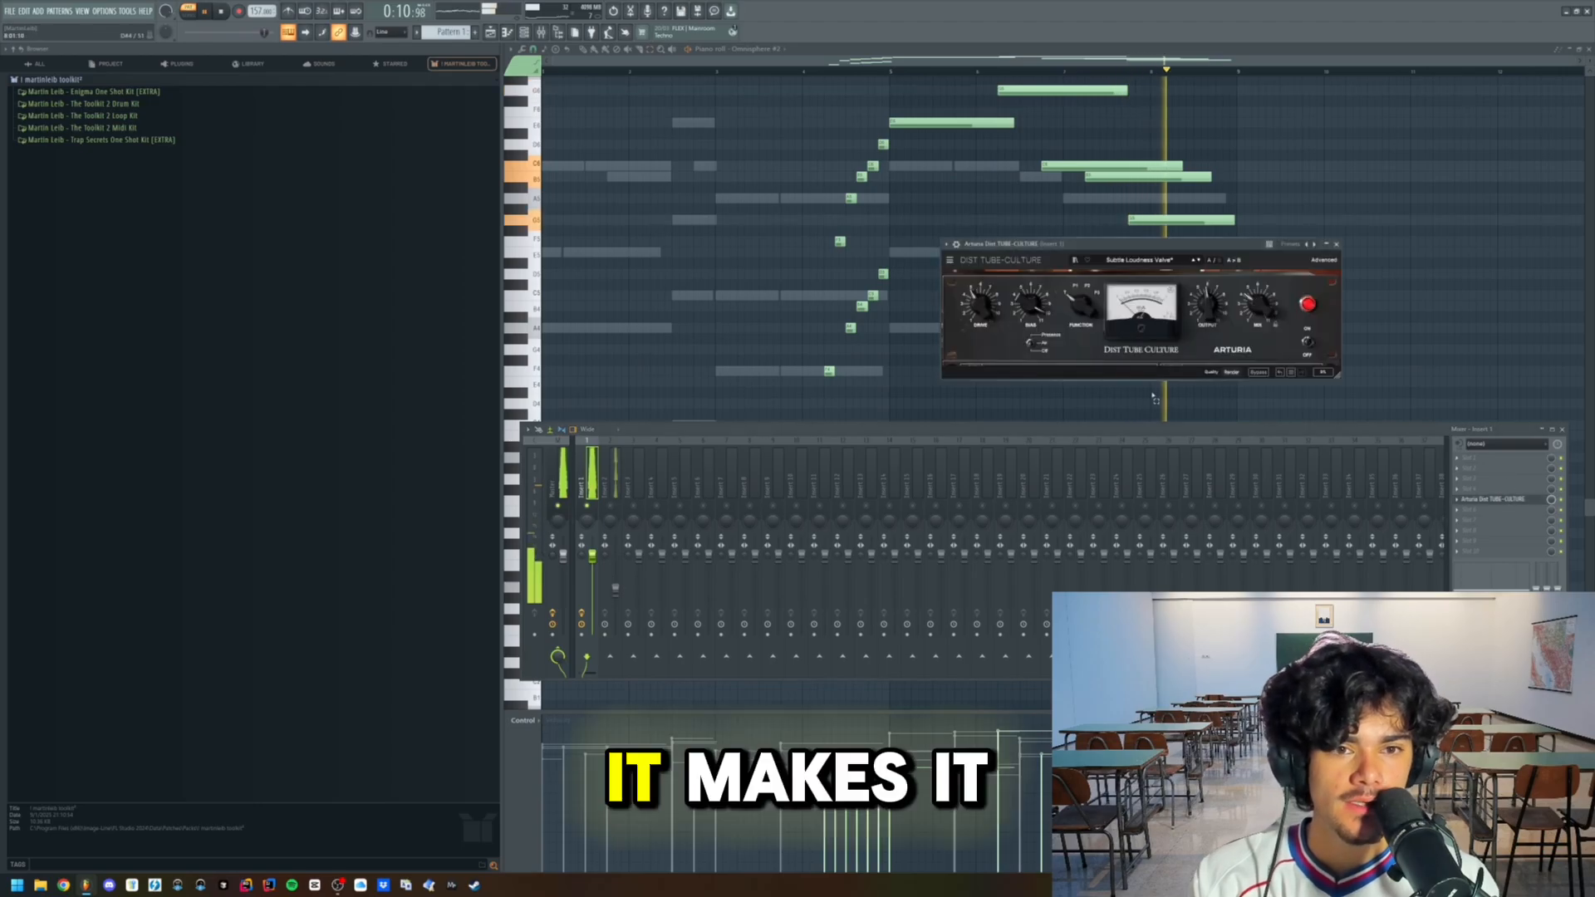
pyautogui.click(1336, 244)
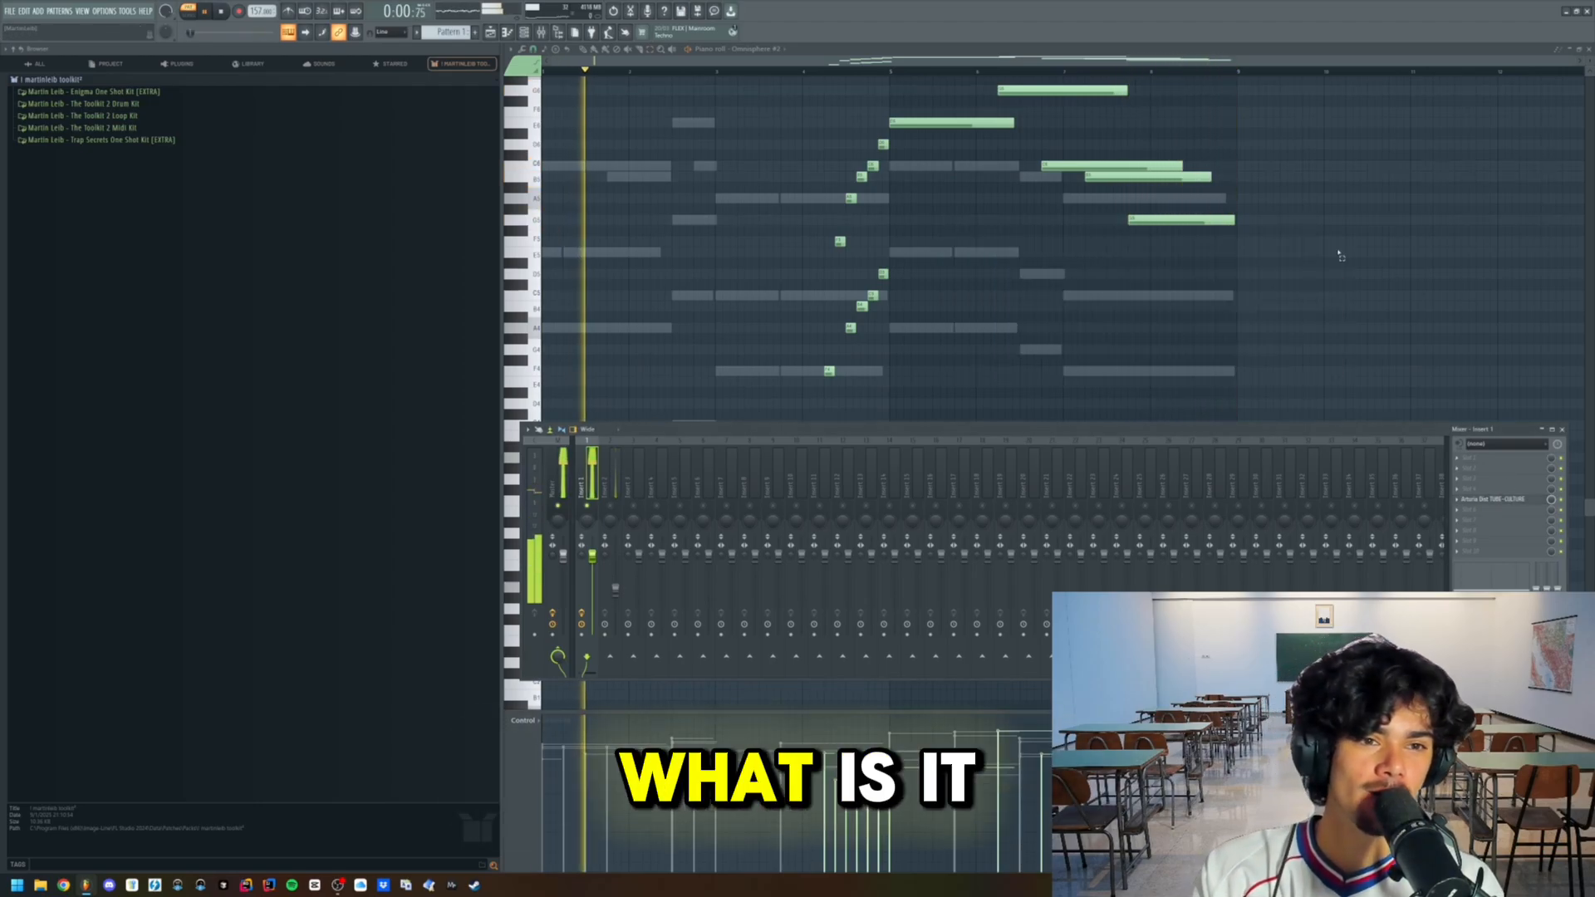
pyautogui.press('F9')
pyautogui.scroll(-1, 1128, 296)
pyautogui.scroll(2, 1072, 279)
pyautogui.press('space')
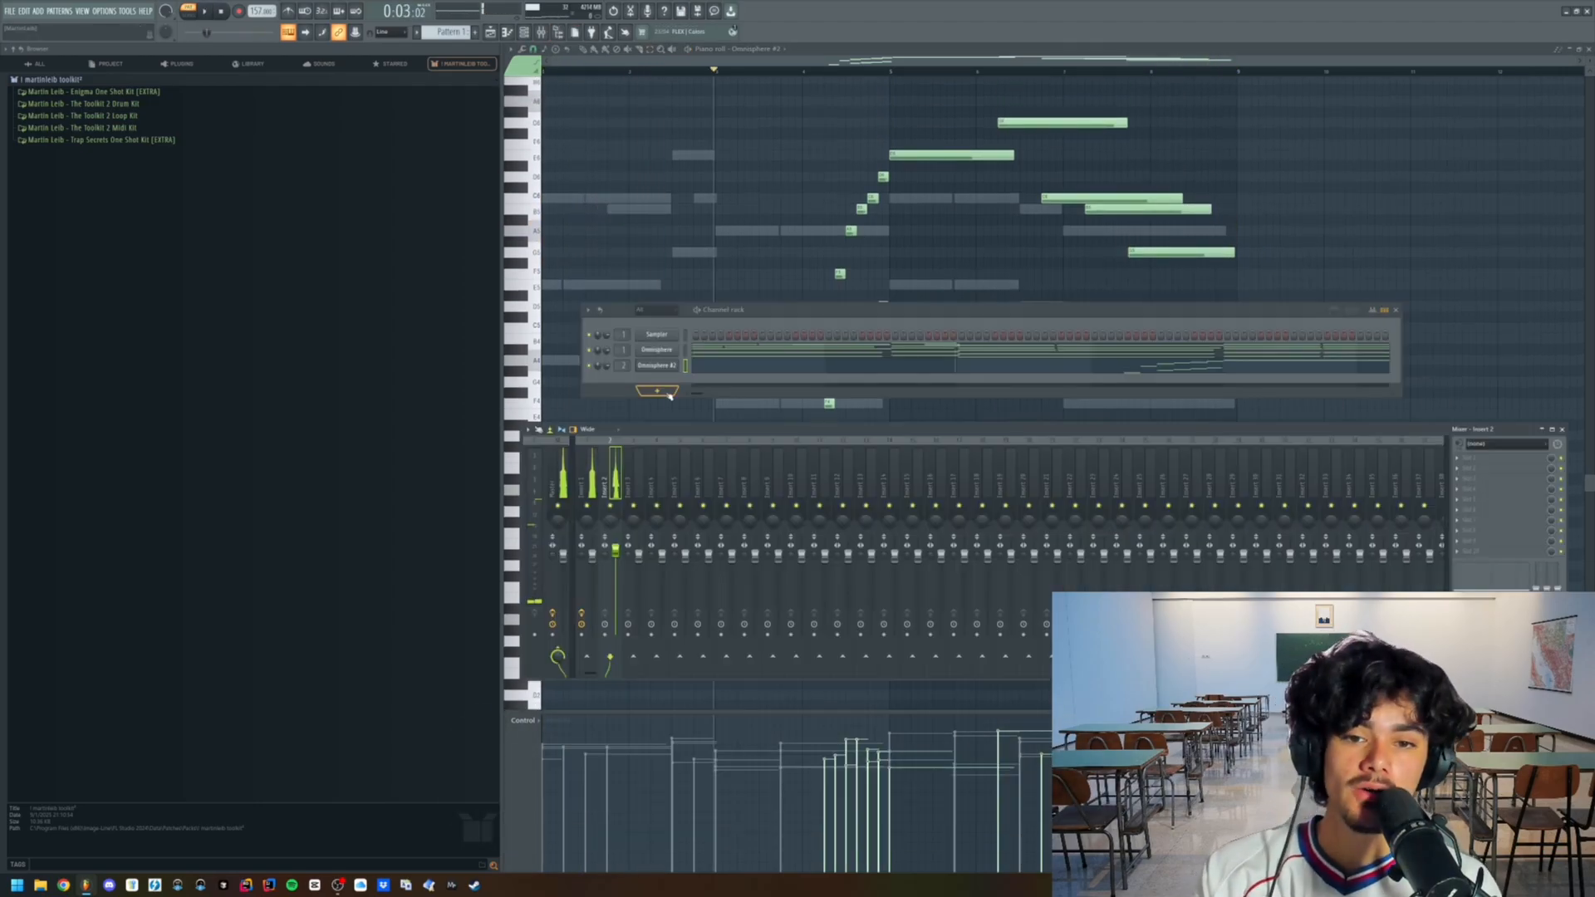
# - Add another Omnisphere instrument channel to the channel rack for an ambience layer
pyautogui.click(658, 392)
pyautogui.click(700, 580)
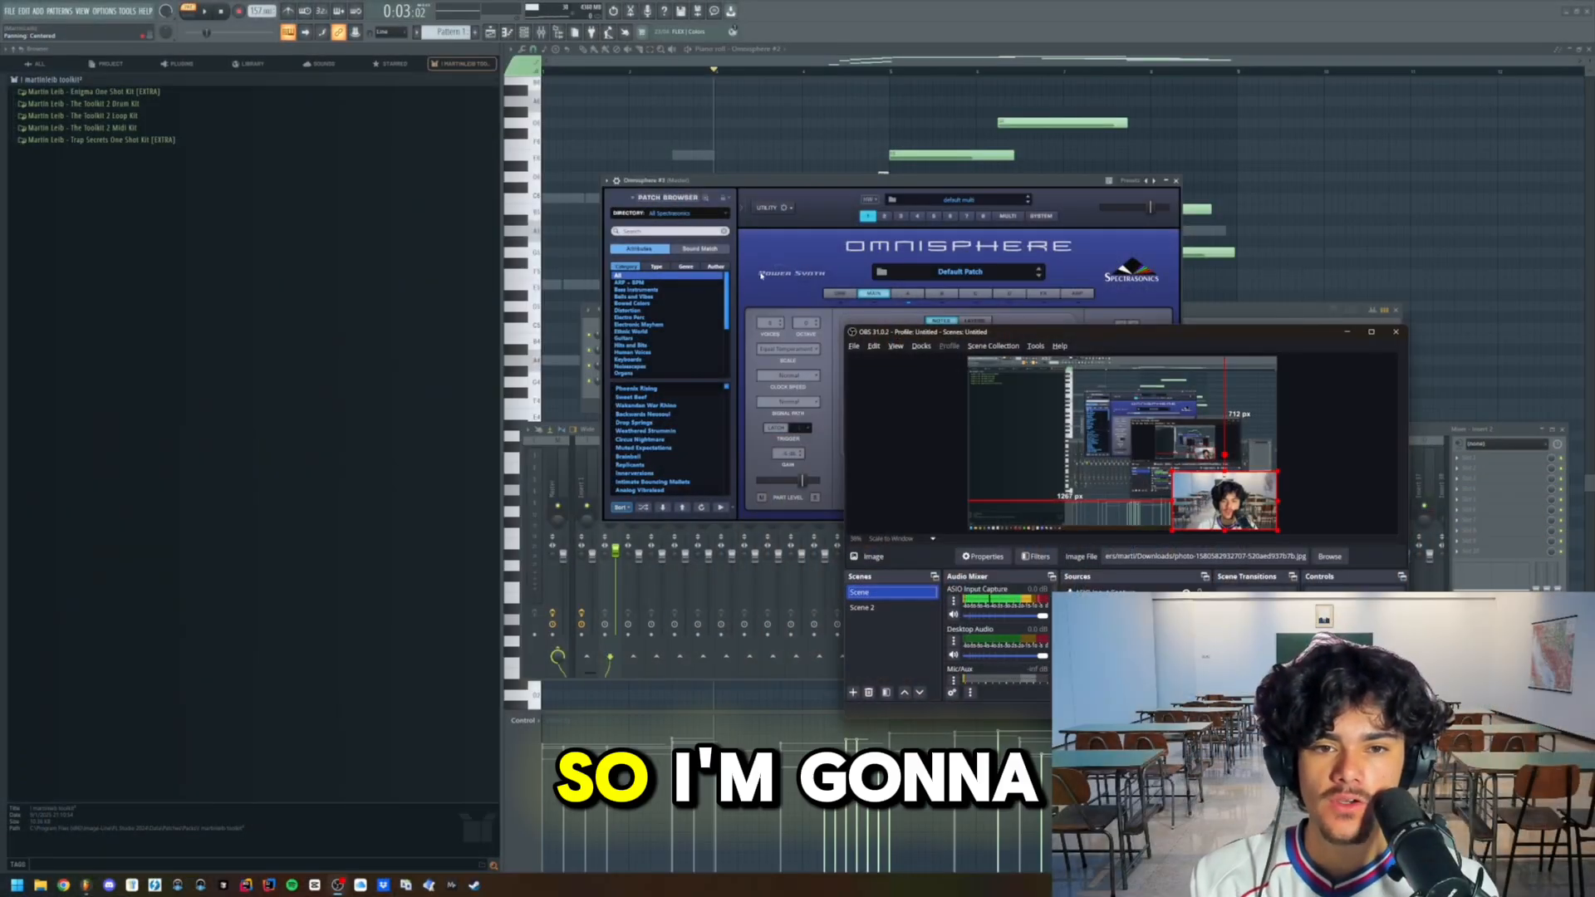
pyautogui.click(761, 276)
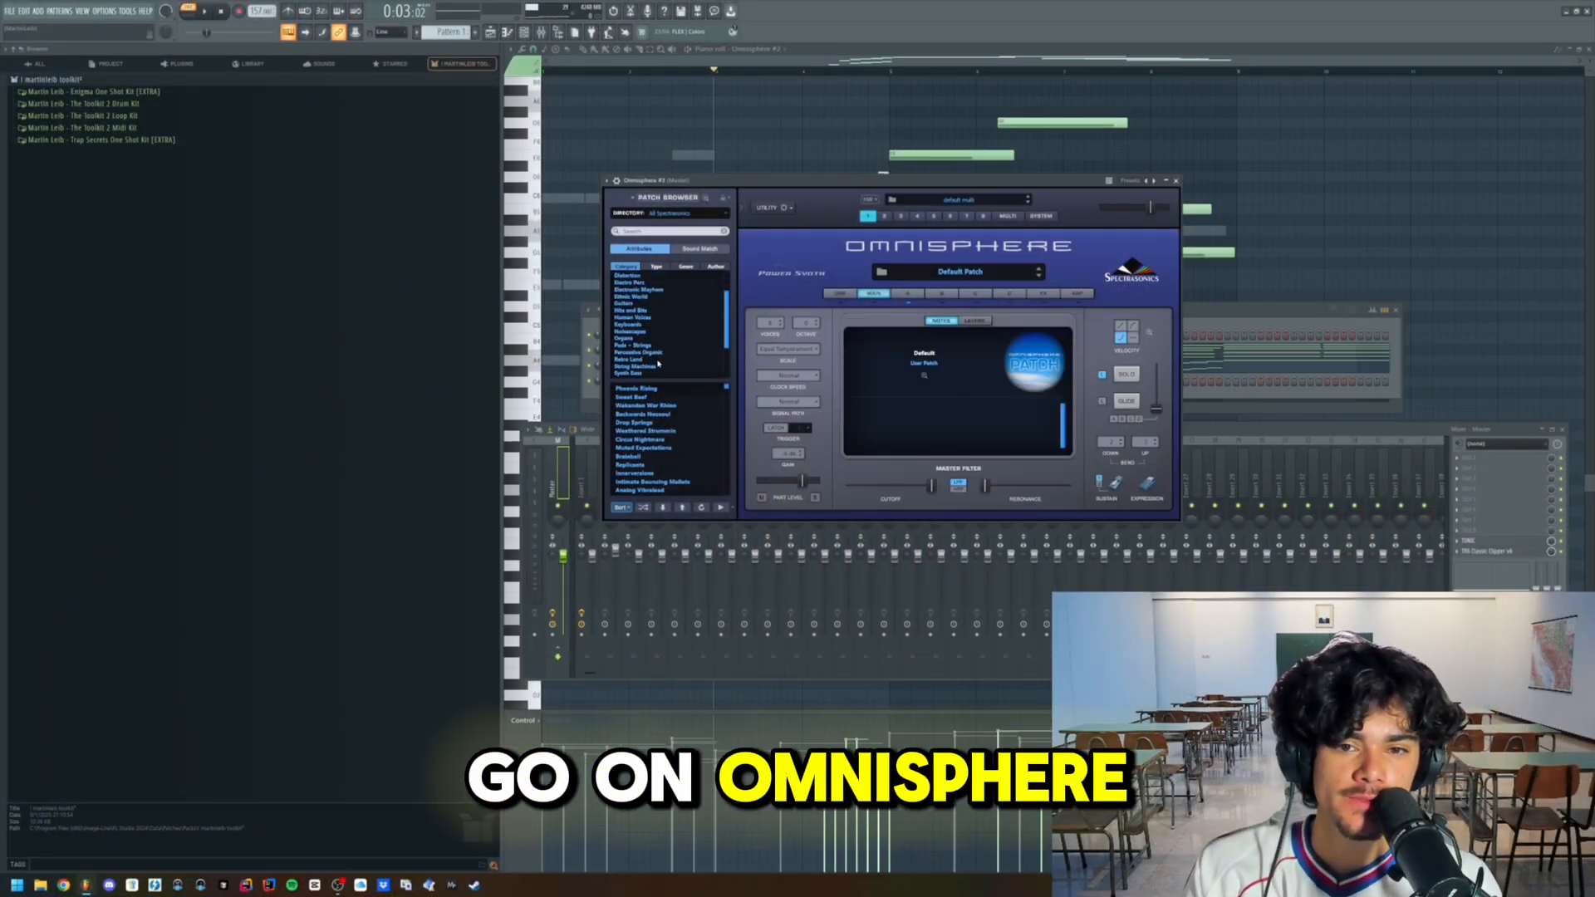
# - Load the Absent Soul patch from the Pads + Strings category into the new Omnisphere channel
pyautogui.scroll(-1, 656, 364)
pyautogui.click(652, 345)
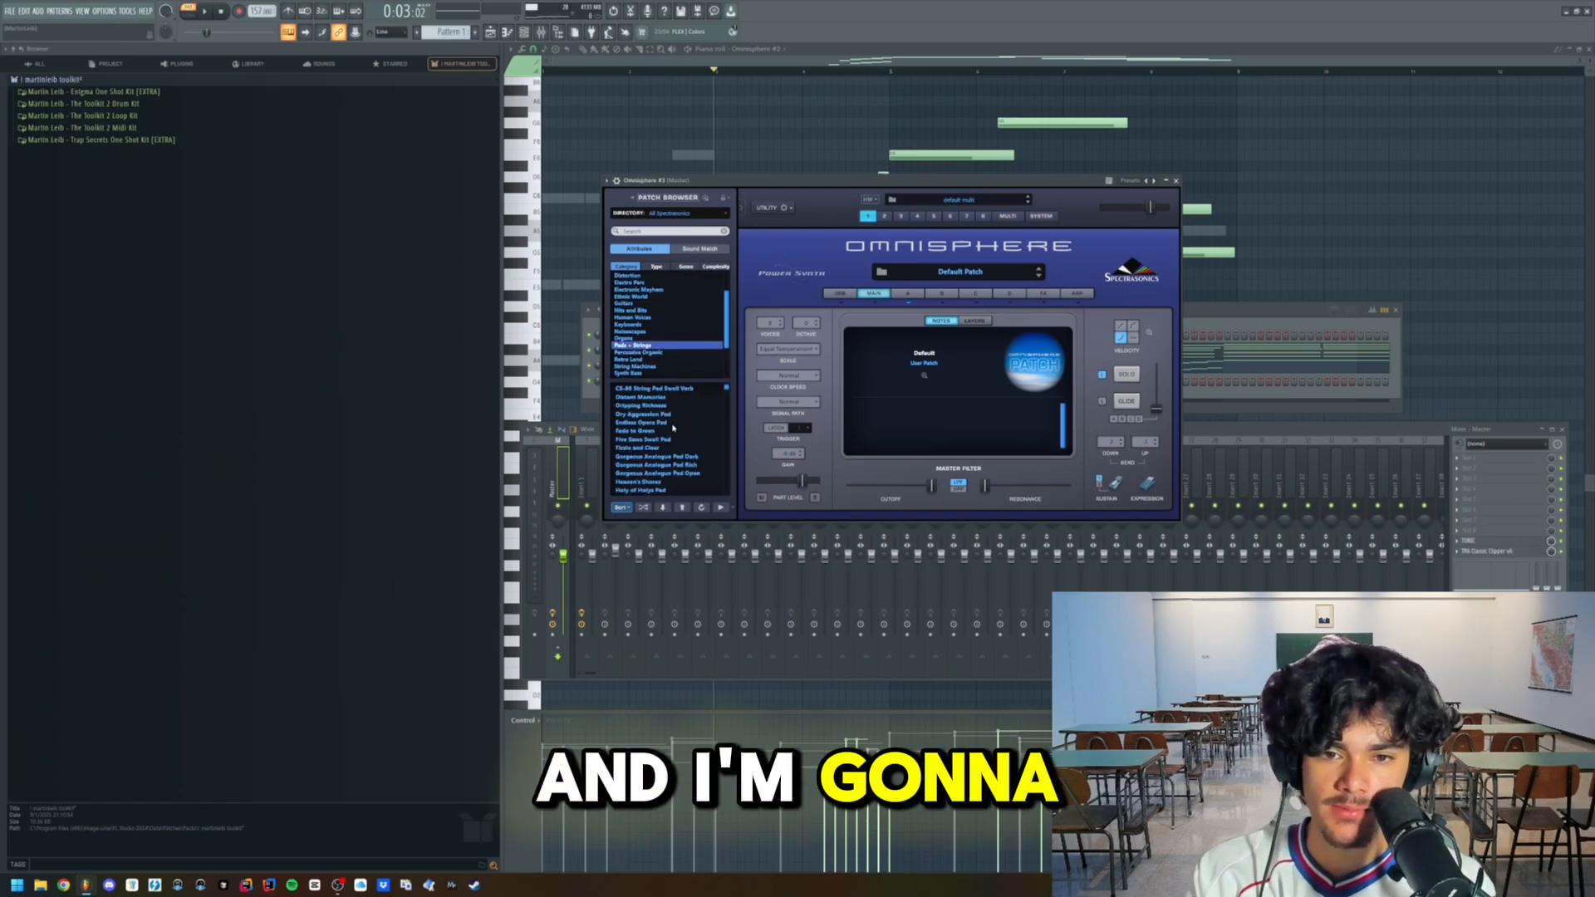
pyautogui.scroll(-5, 658, 454)
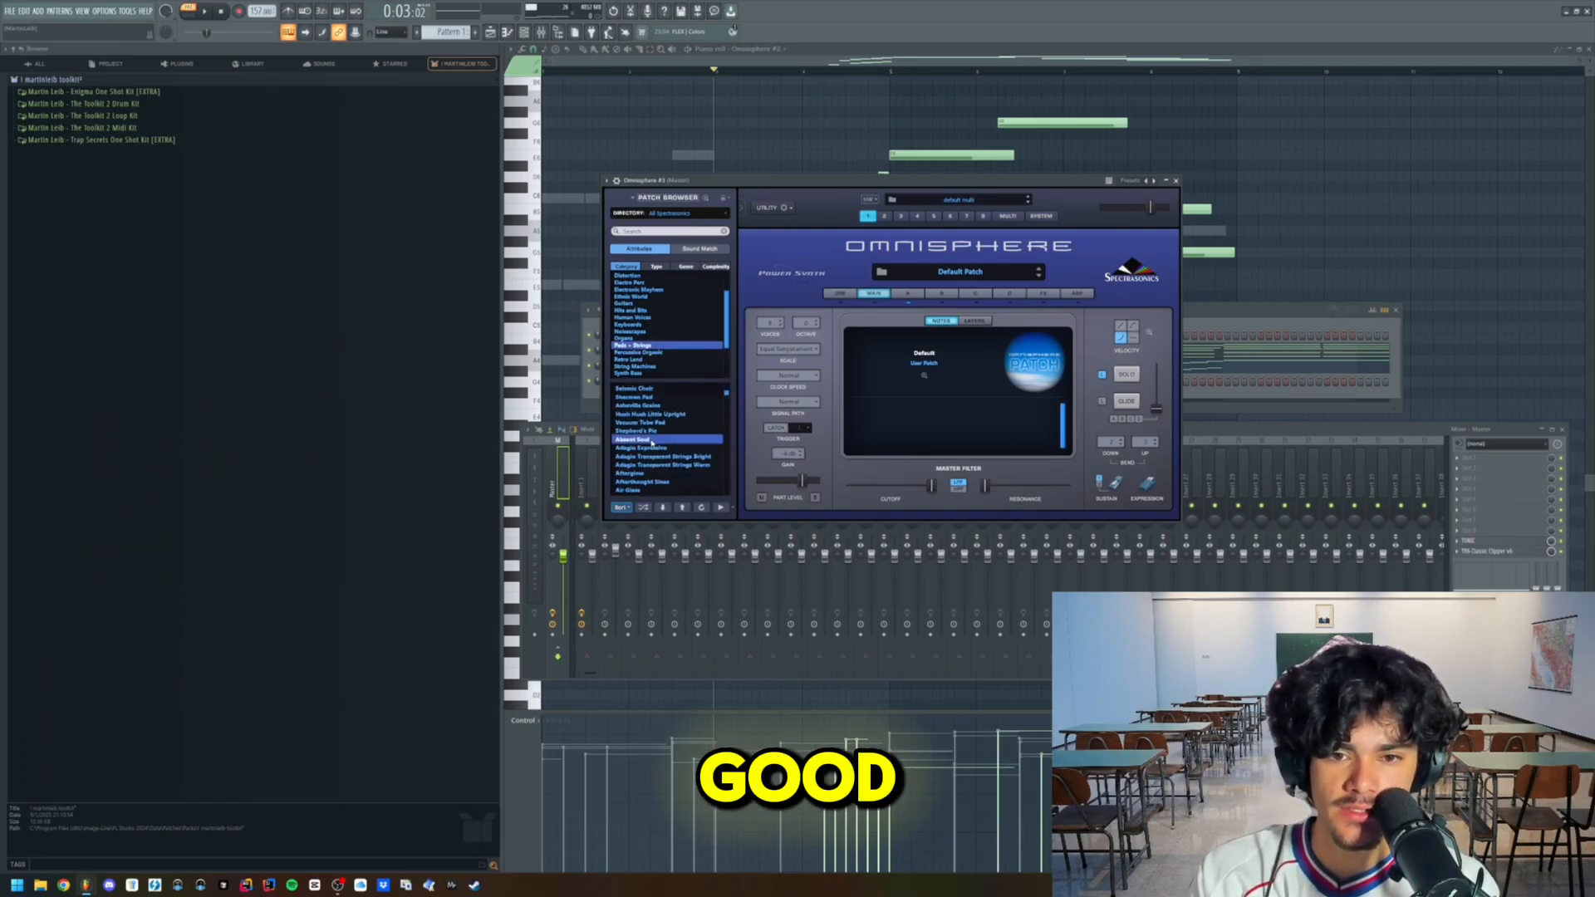
pyautogui.click(653, 441)
# - Paste the copied melody notes into the Omnisphere #3 channel and route it to mixer Insert 3
pyautogui.click(1193, 398)
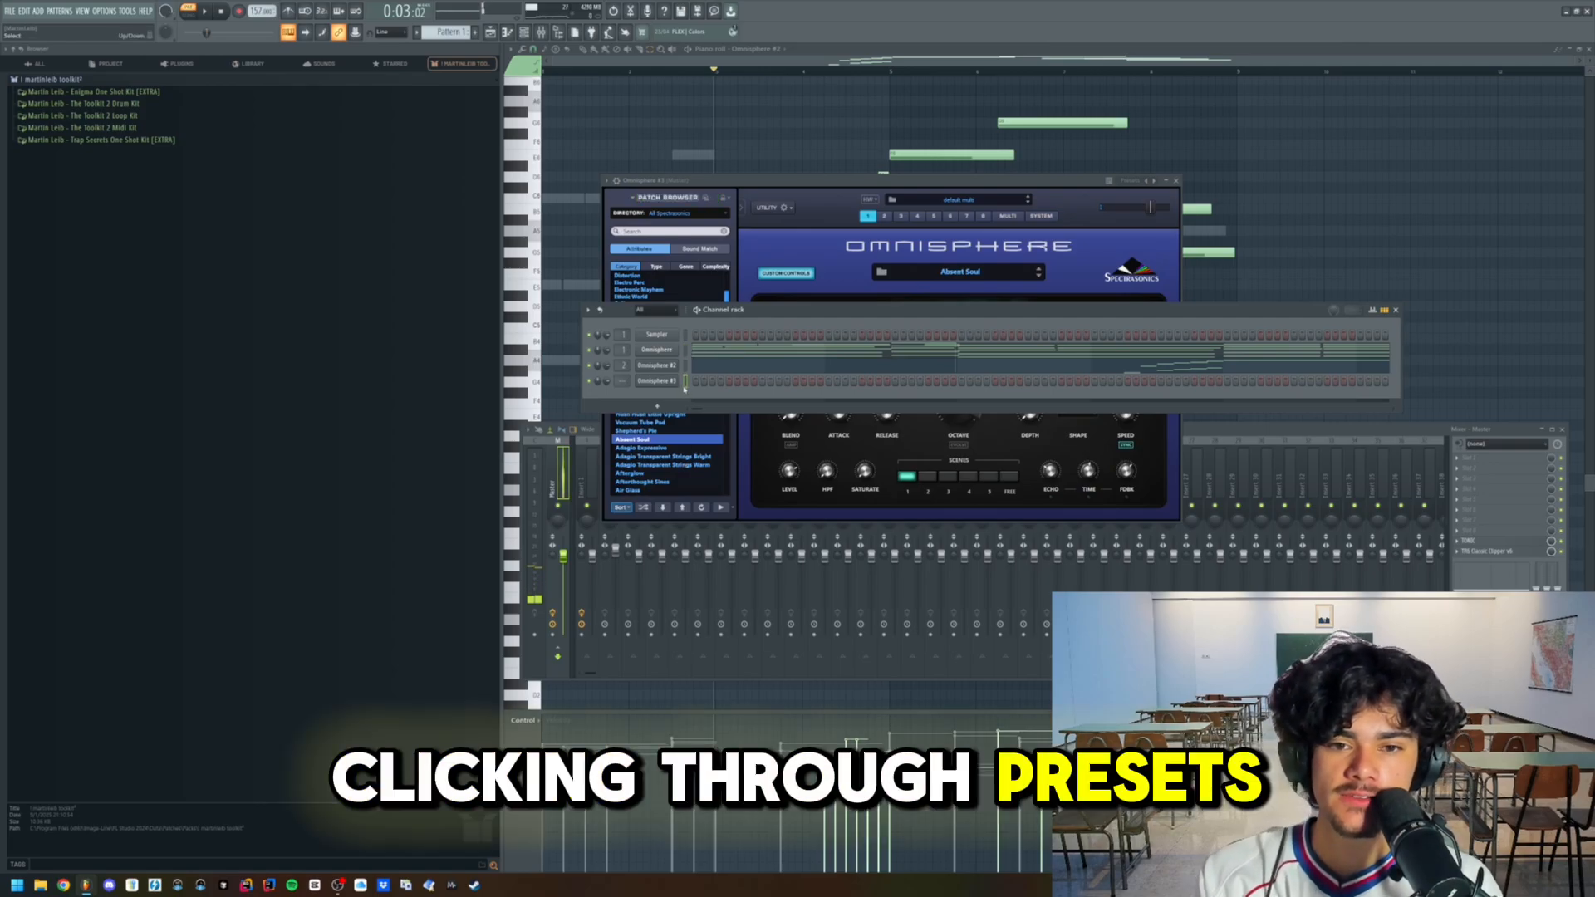
pyautogui.hotkey('ctrl', 'v')
pyautogui.scroll(3, 622, 382)
pyautogui.click(636, 573)
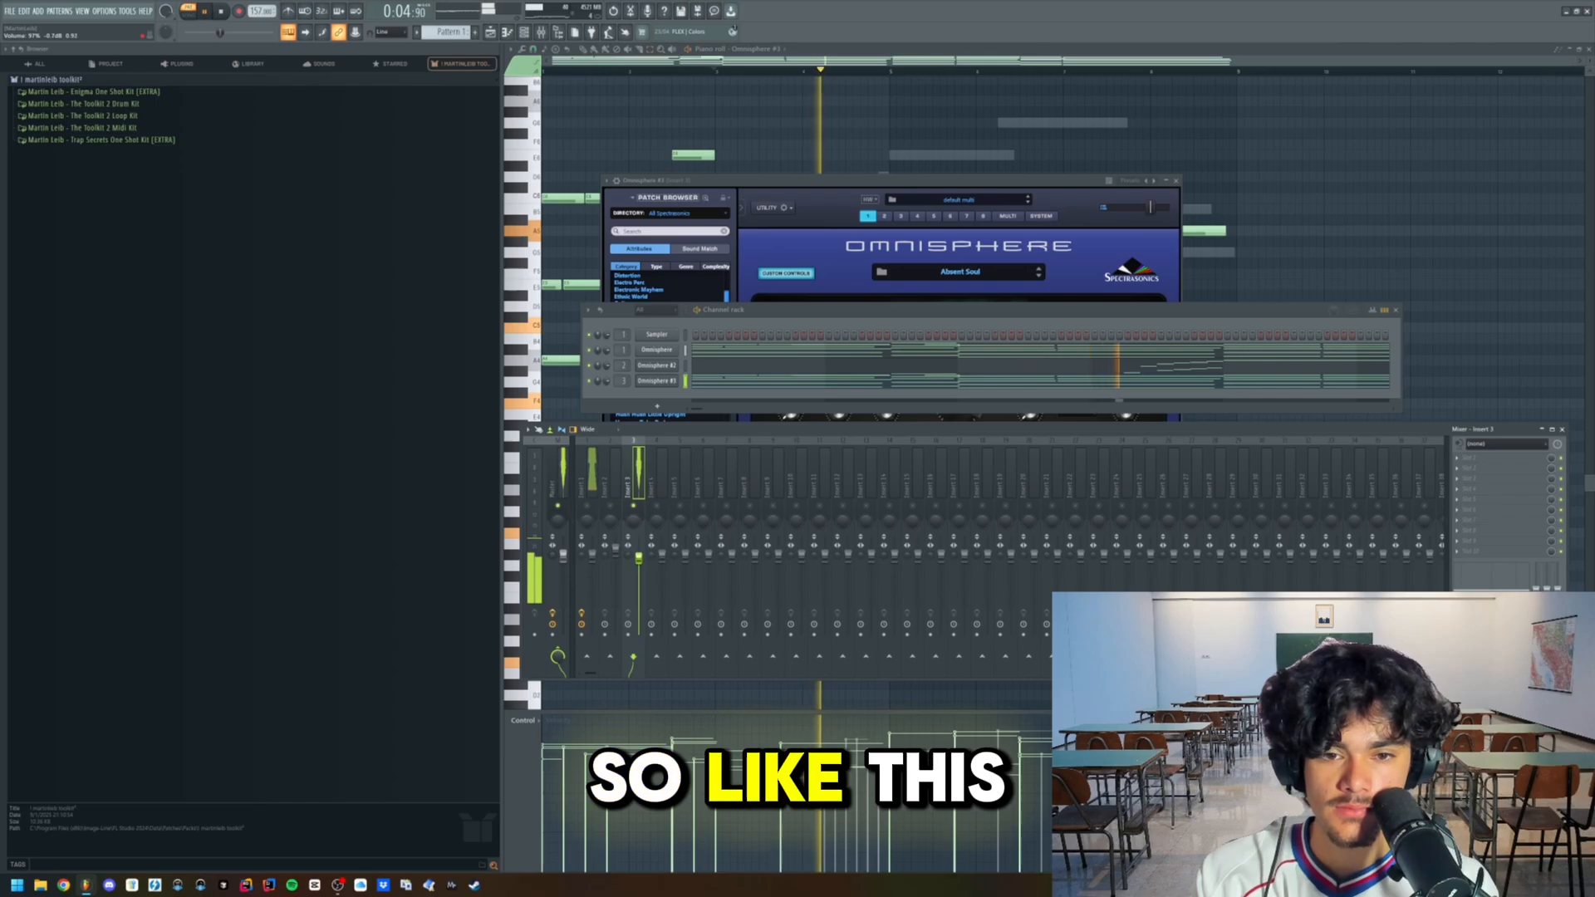
# - Add Fruity Parametric EQ 2 to mixer Insert 3, cut the low and extreme high frequencies, and close it
pyautogui.click(1458, 469)
pyautogui.moveTo(1470, 479)
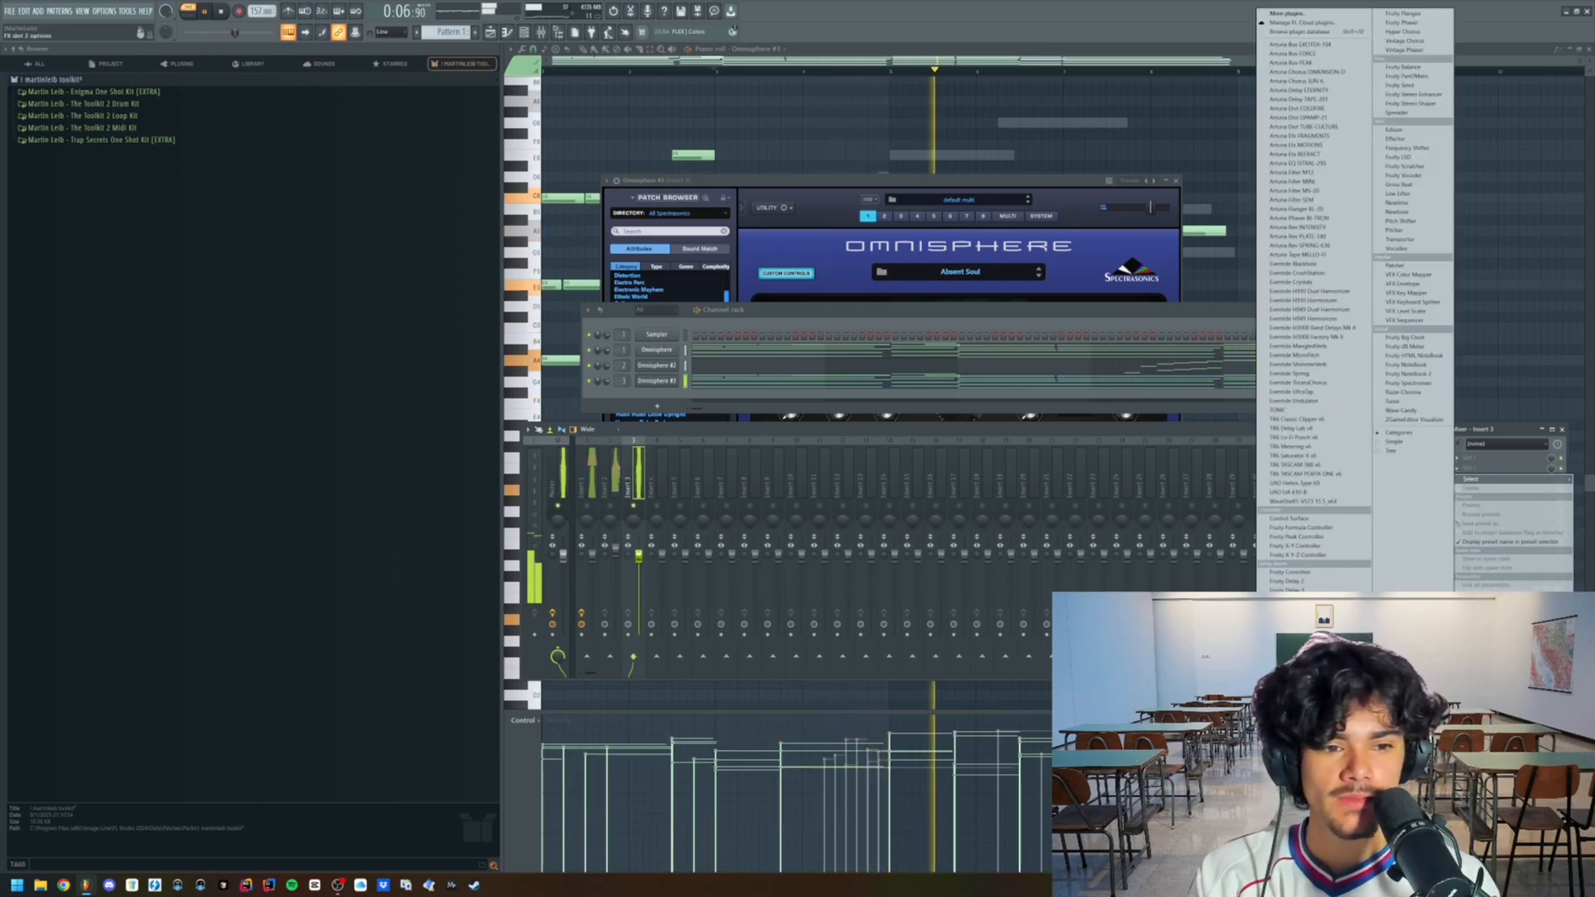
pyautogui.click(1306, 852)
pyautogui.click(829, 101)
pyautogui.click(860, 128)
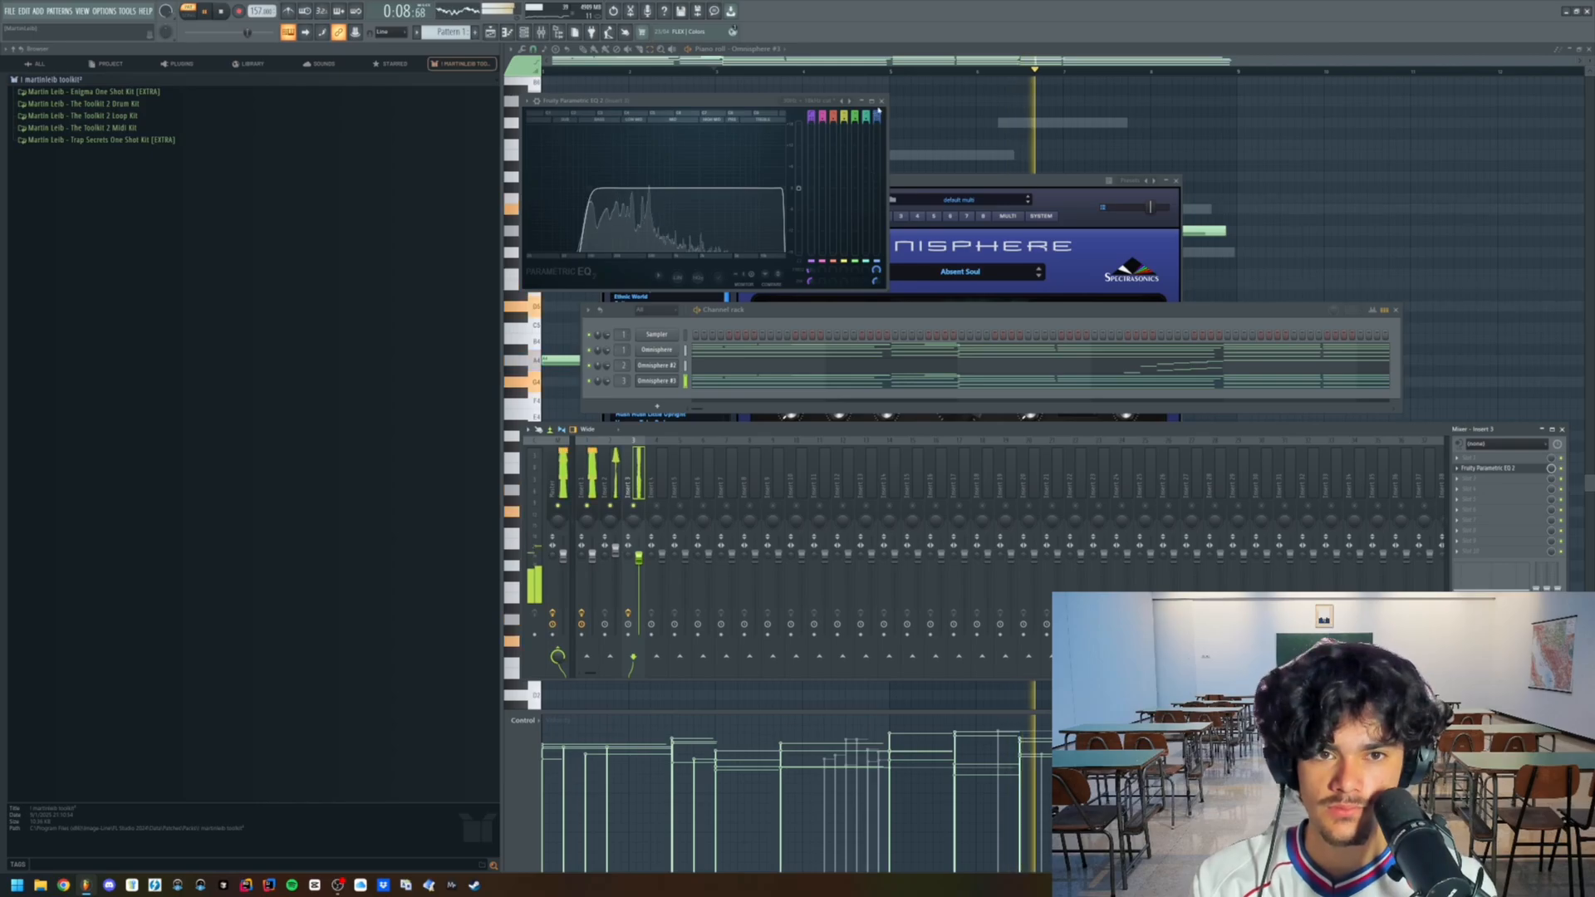
pyautogui.click(881, 100)
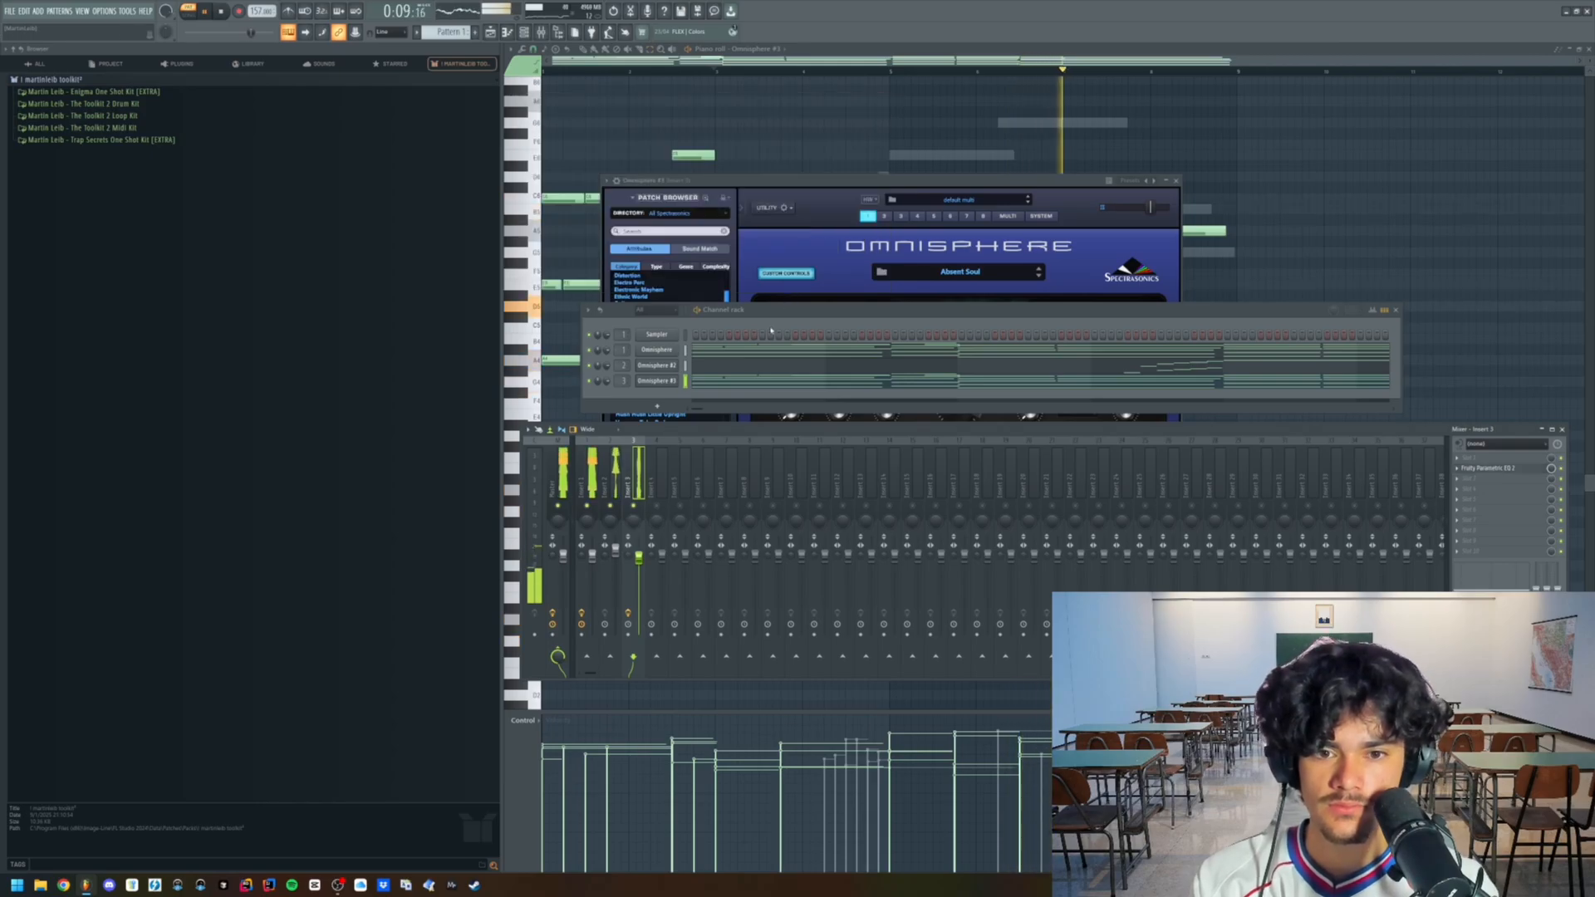
# - Add another Omnisphere channel, load Nylon Sky Guitar Clean from the Nylon Sky guitar patches, and close its window
pyautogui.click(658, 404)
pyautogui.click(700, 586)
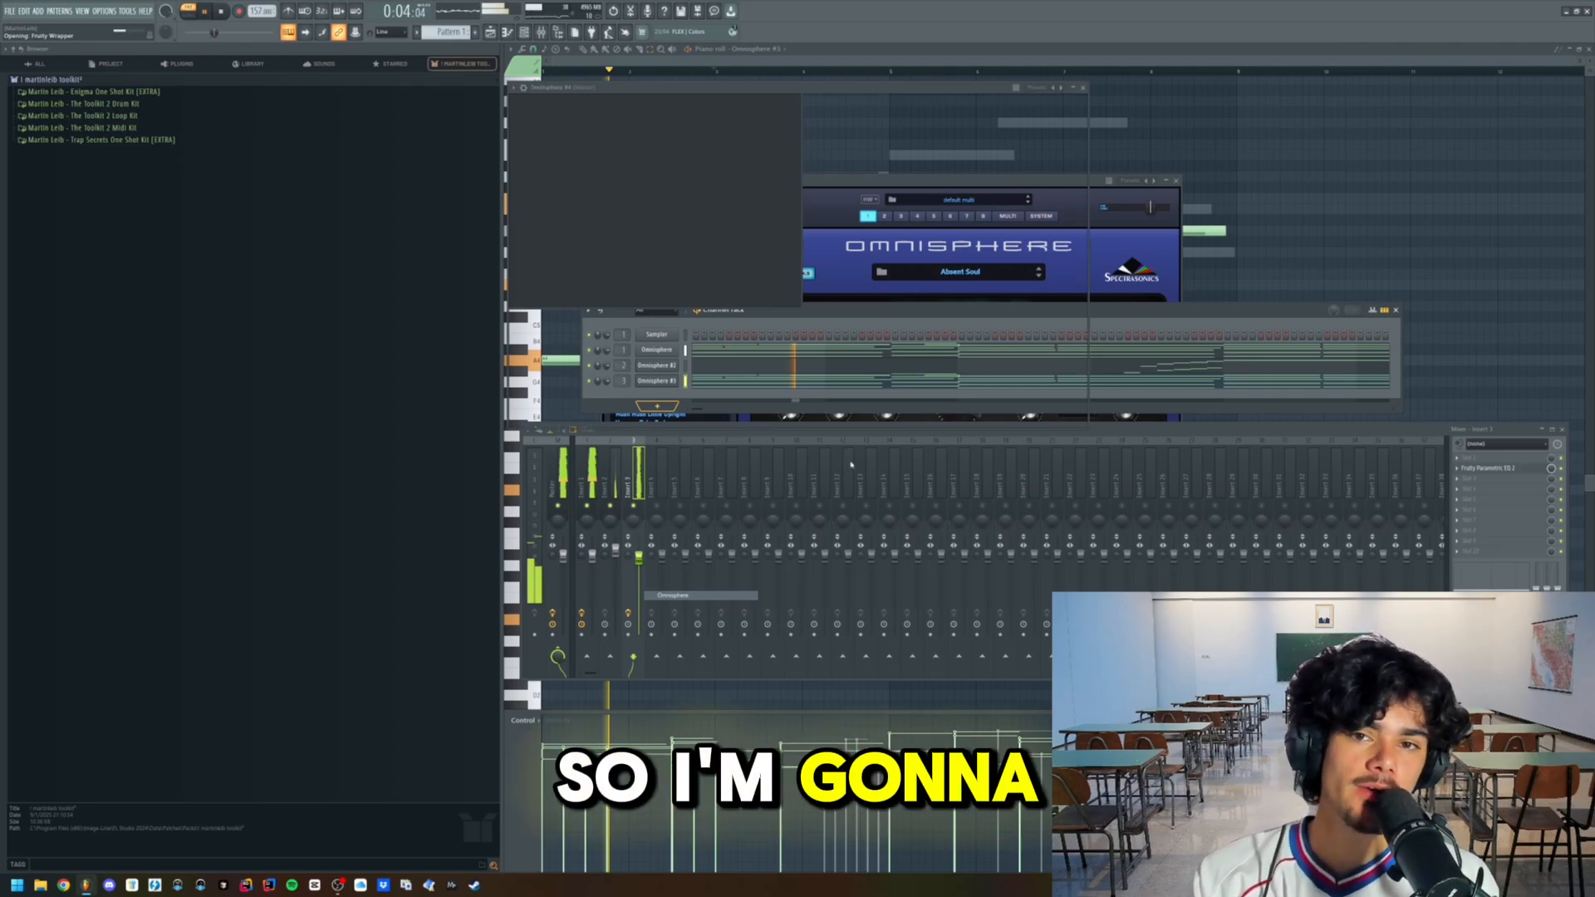
pyautogui.click(622, 126)
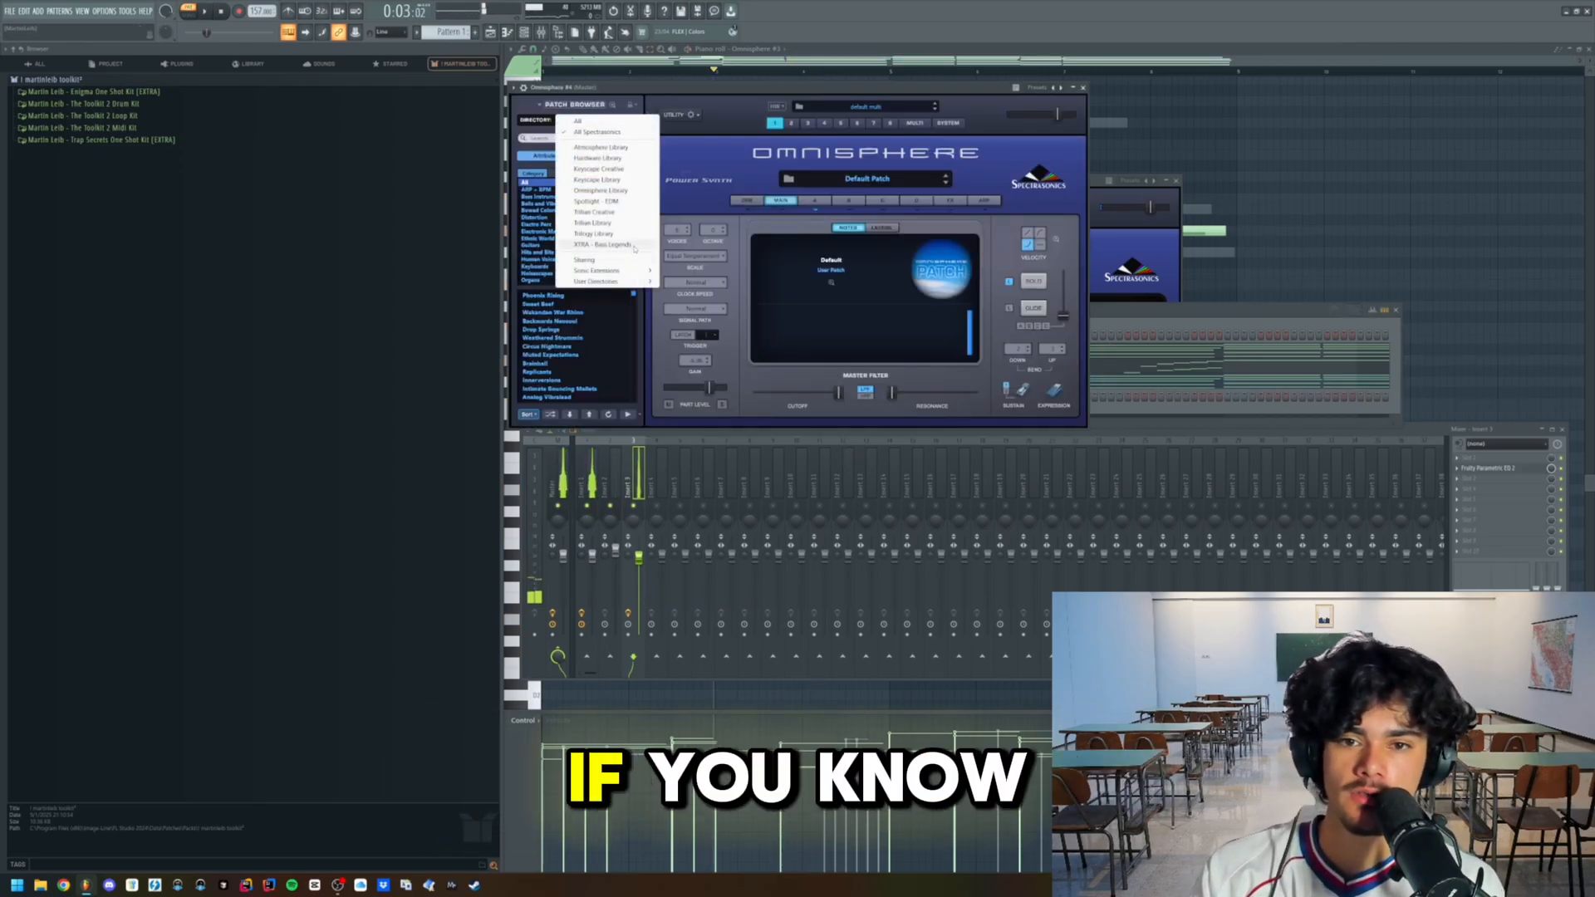
pyautogui.click(687, 273)
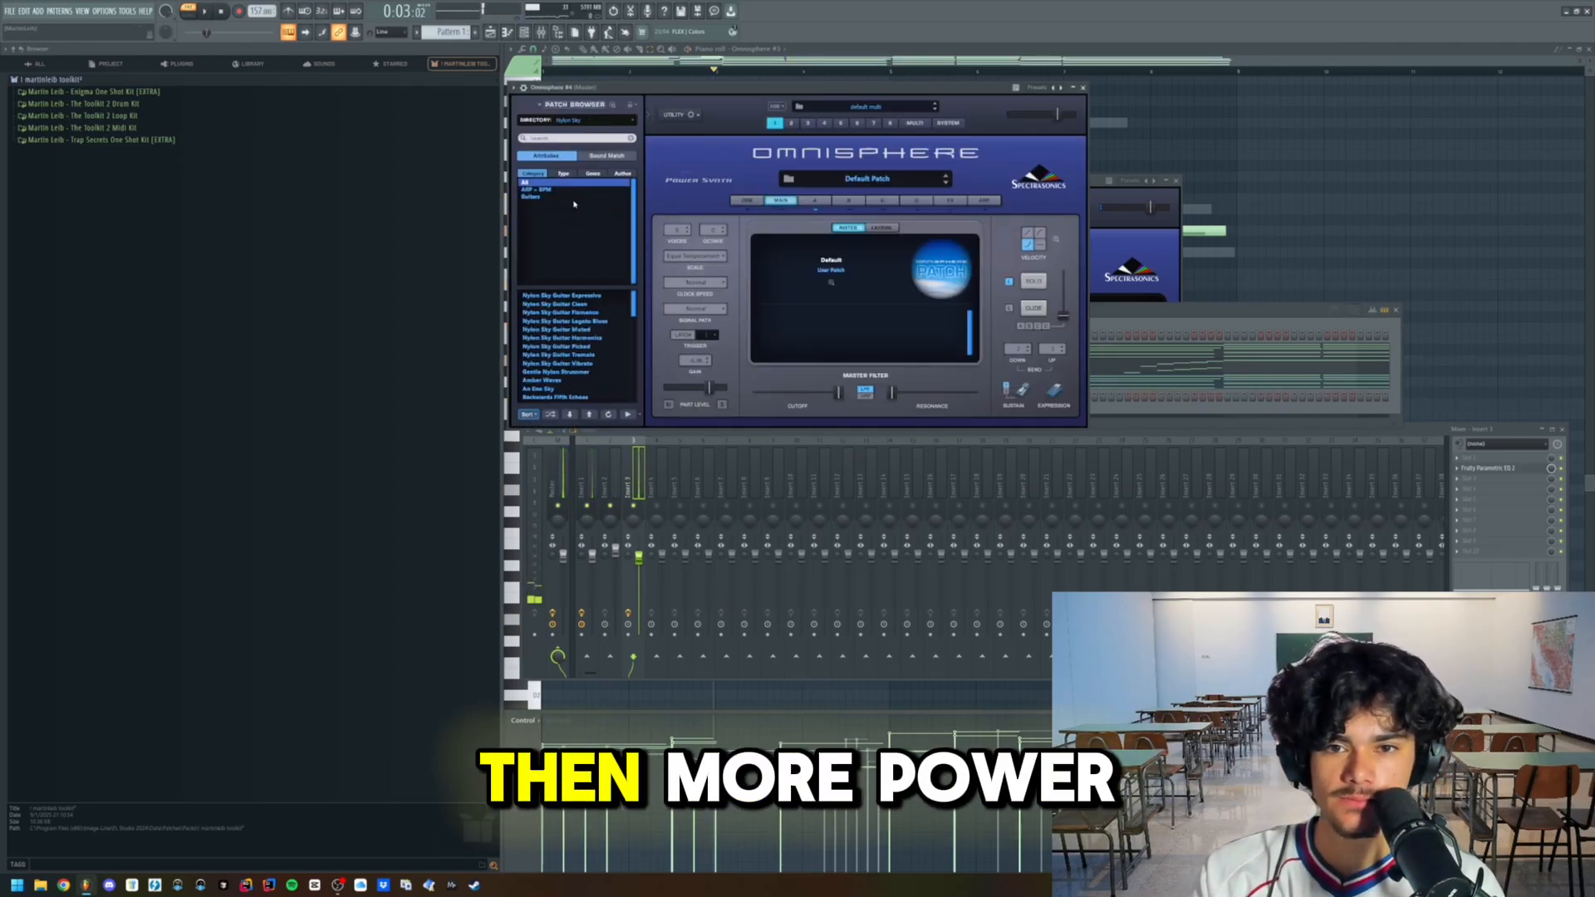
pyautogui.click(571, 198)
pyautogui.click(579, 305)
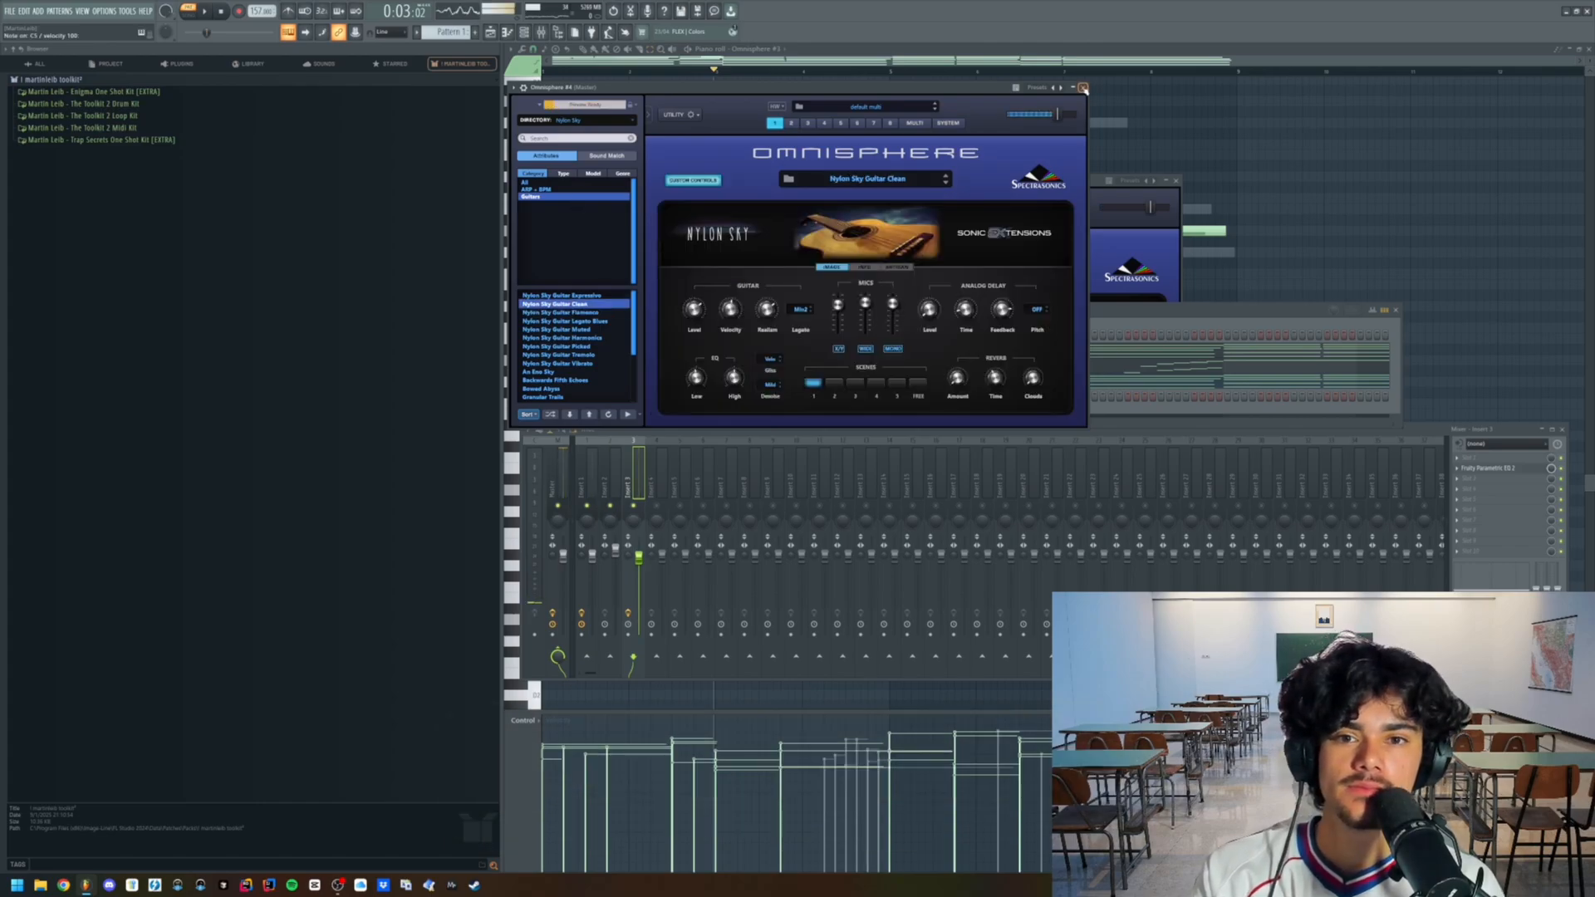
pyautogui.click(1083, 88)
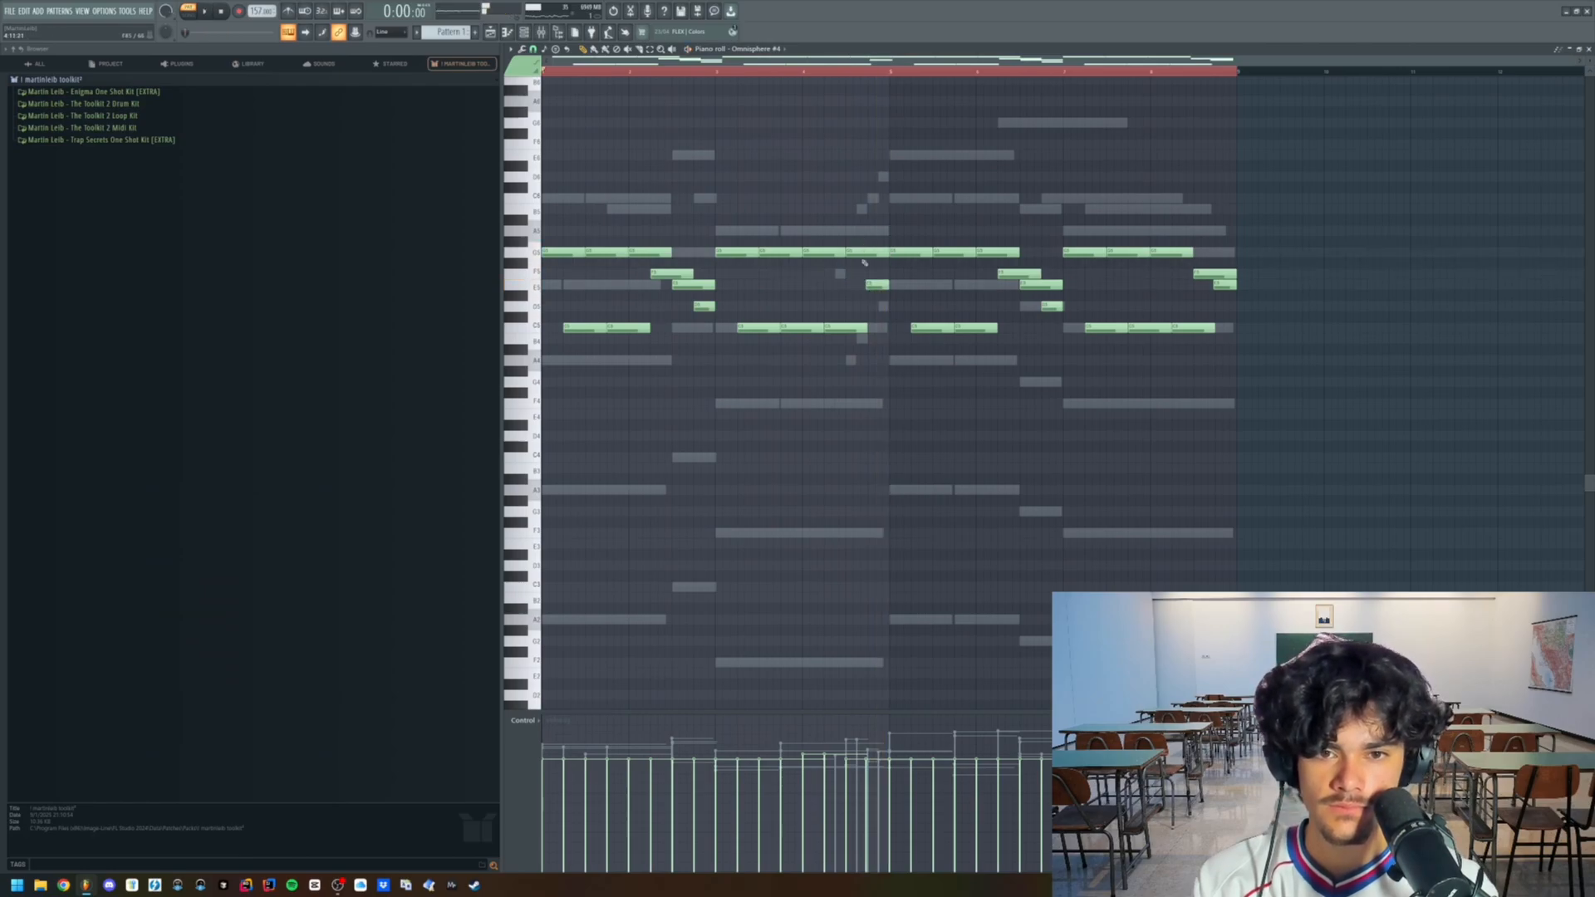
# - Rework the guitar line's phrase endings in the Omnisphere #4 piano roll by shifting, deleting and adding short closing notes
pyautogui.scroll(2, 864, 262)
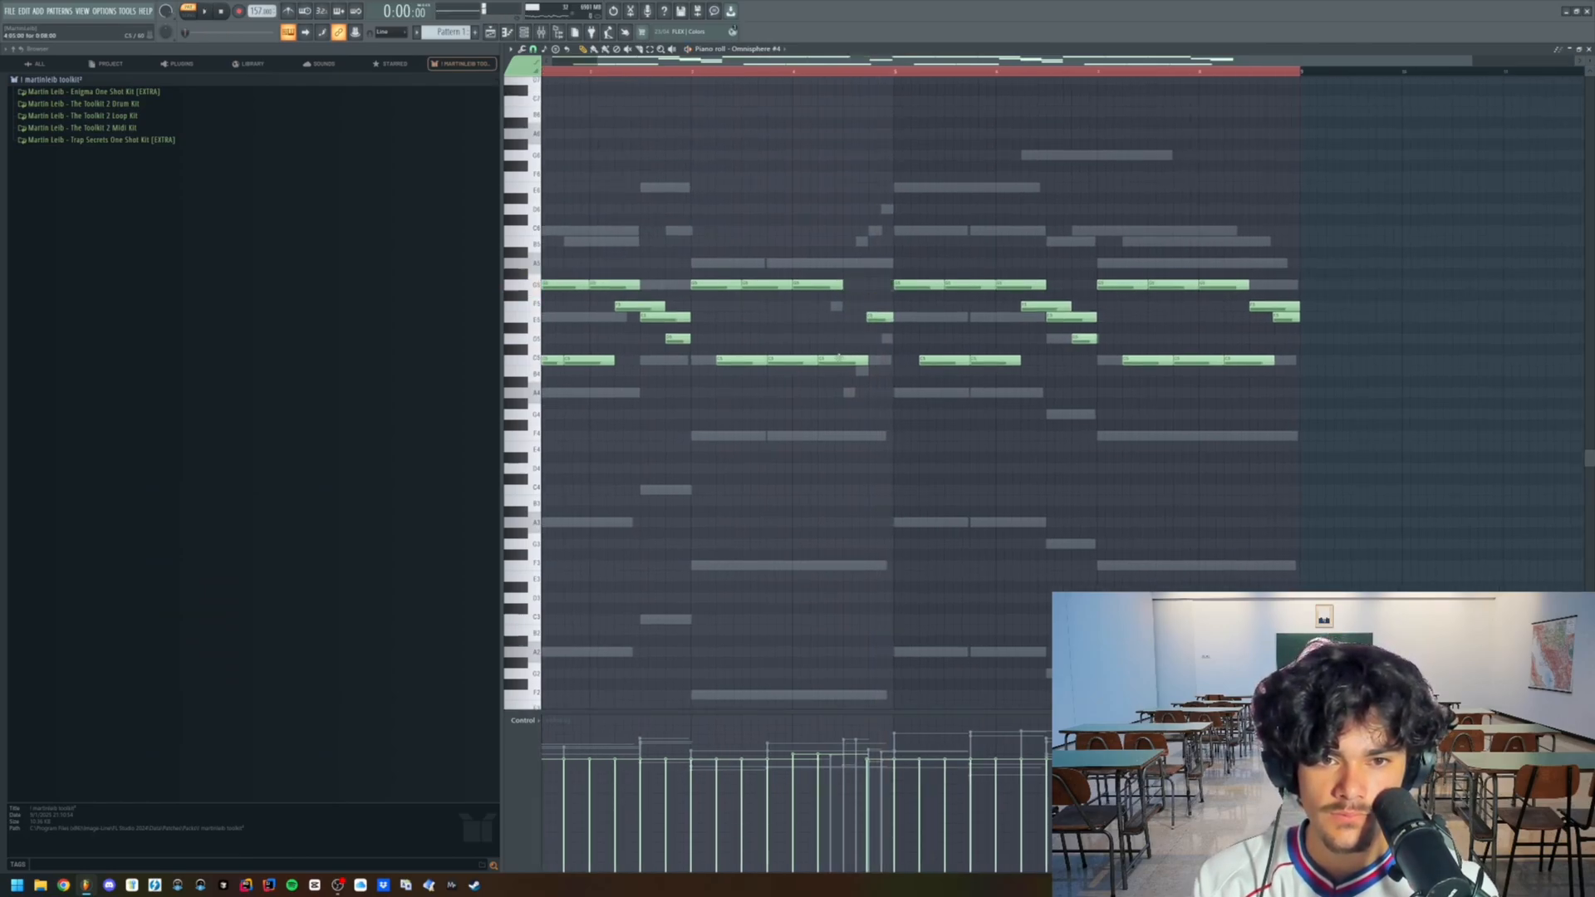
pyautogui.scroll(2, 856, 310)
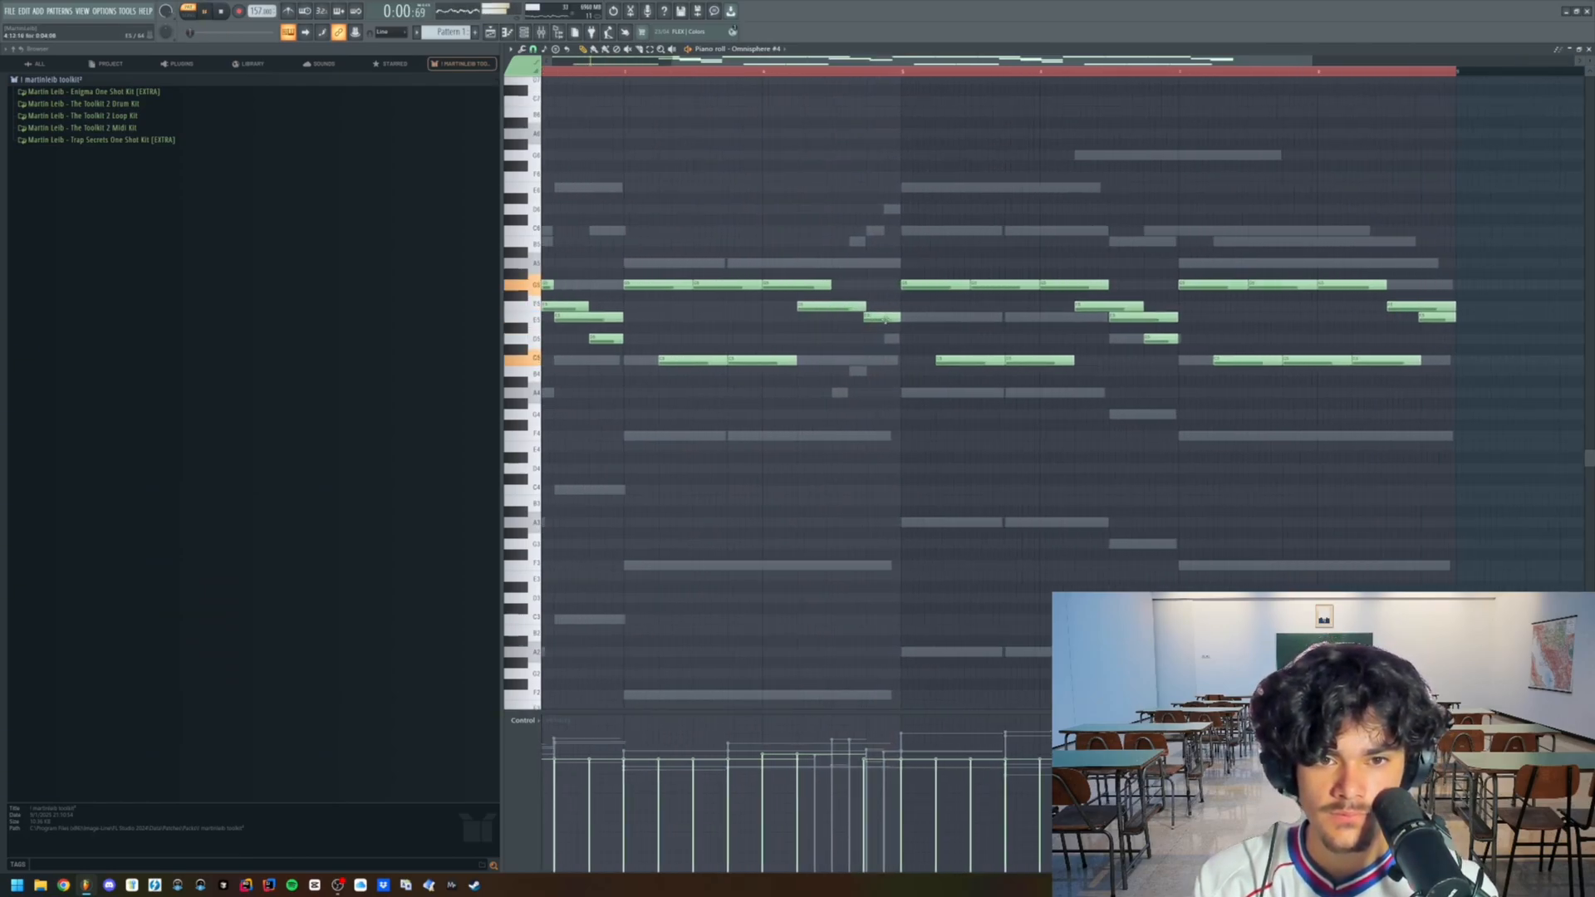
pyautogui.moveTo(869, 333); pyautogui.dragTo(872, 320)
pyautogui.click(871, 339)
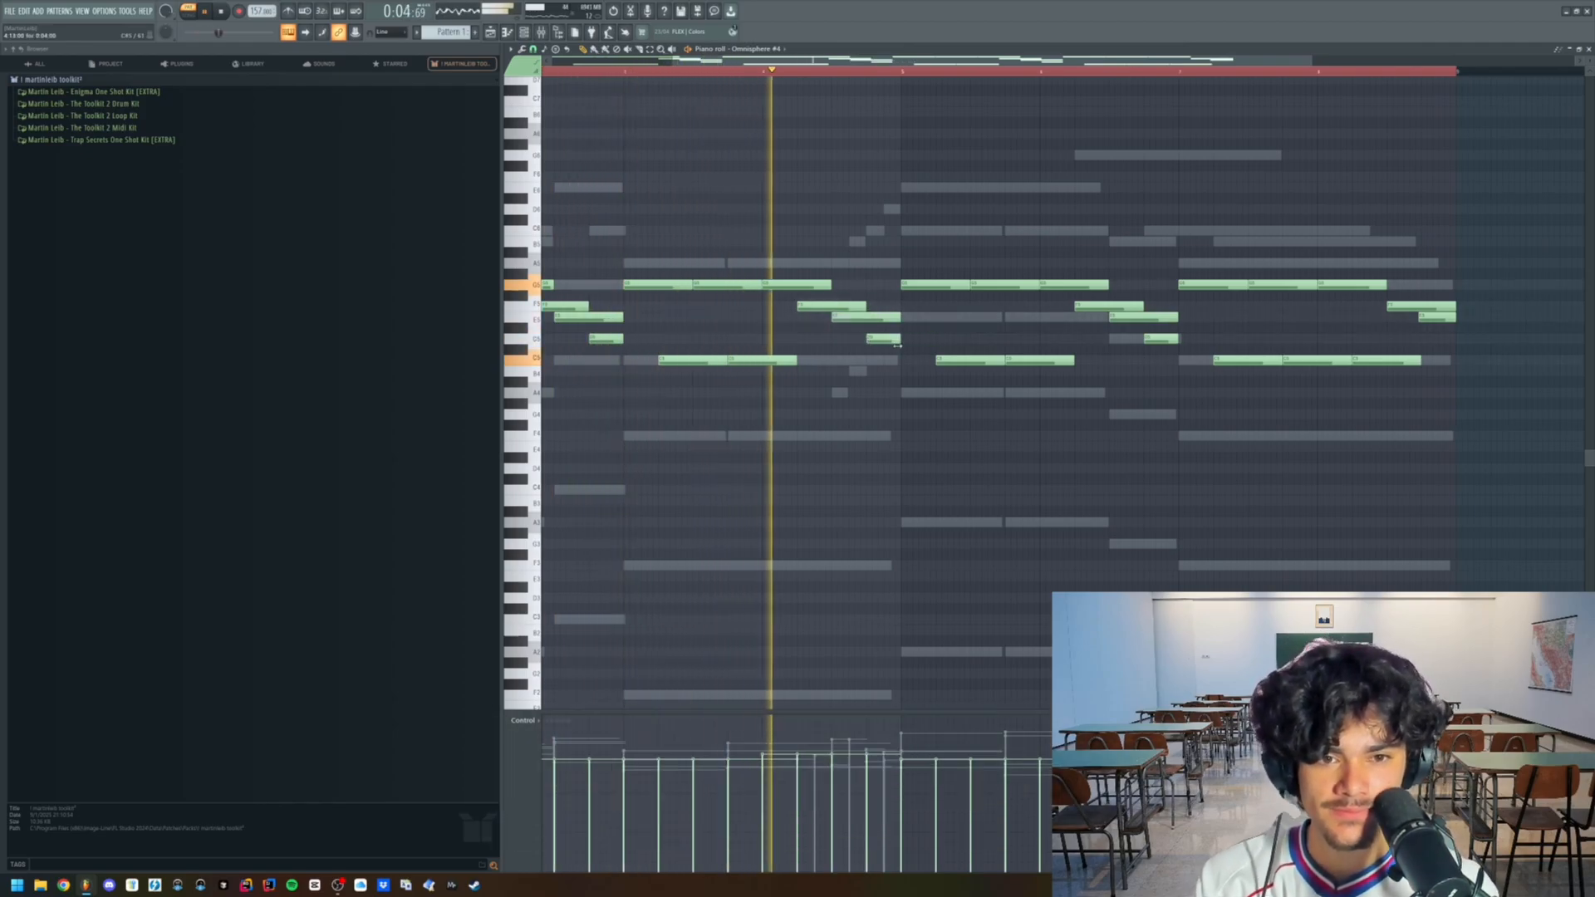
pyautogui.scroll(-3, 1107, 318)
pyautogui.scroll(2, 1107, 318)
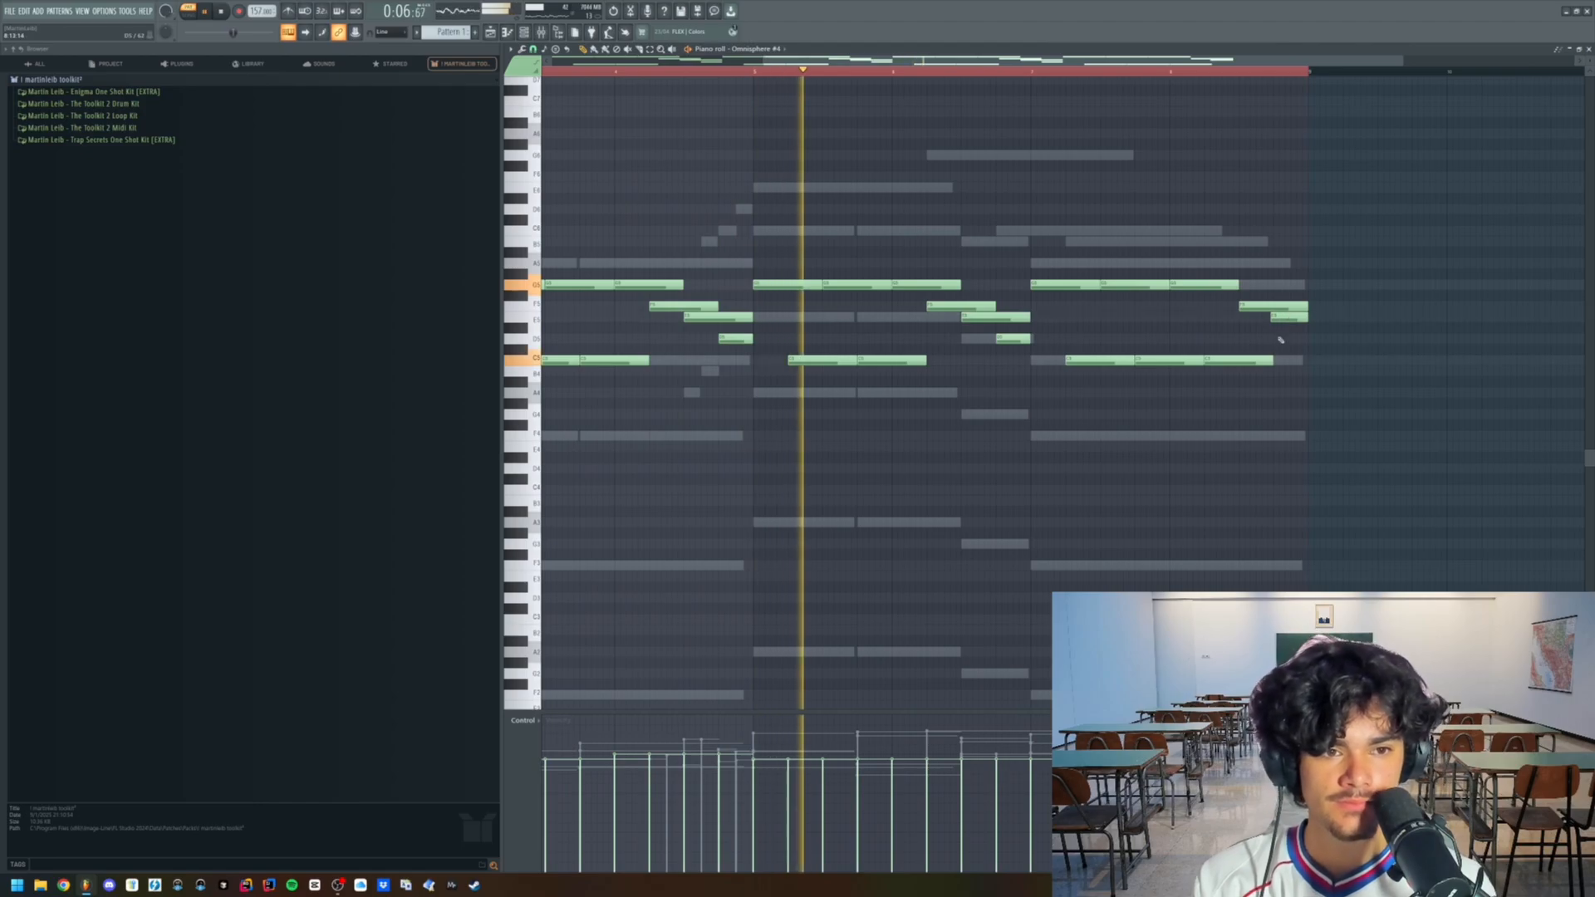
pyautogui.rightClick(1268, 360)
pyautogui.moveTo(1271, 308); pyautogui.dragTo(1238, 308)
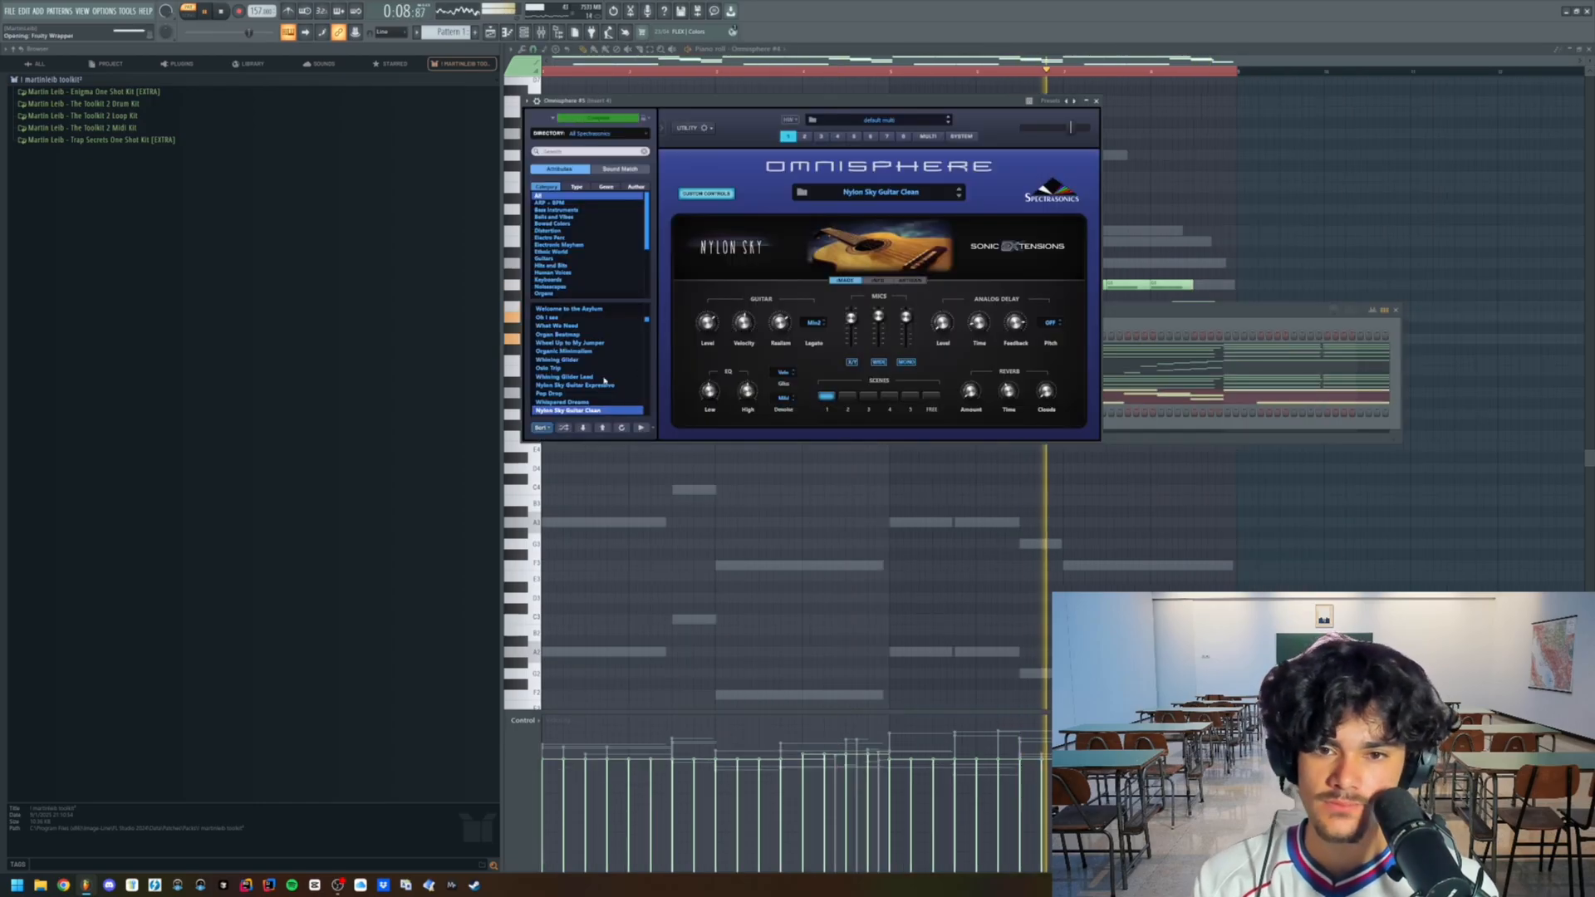
# - Load the Nylon Sky Guitar Picked patch from the Nylon Sky library in Omnisphere #5 and close its window
pyautogui.scroll(1, 602, 365)
pyautogui.click(620, 133)
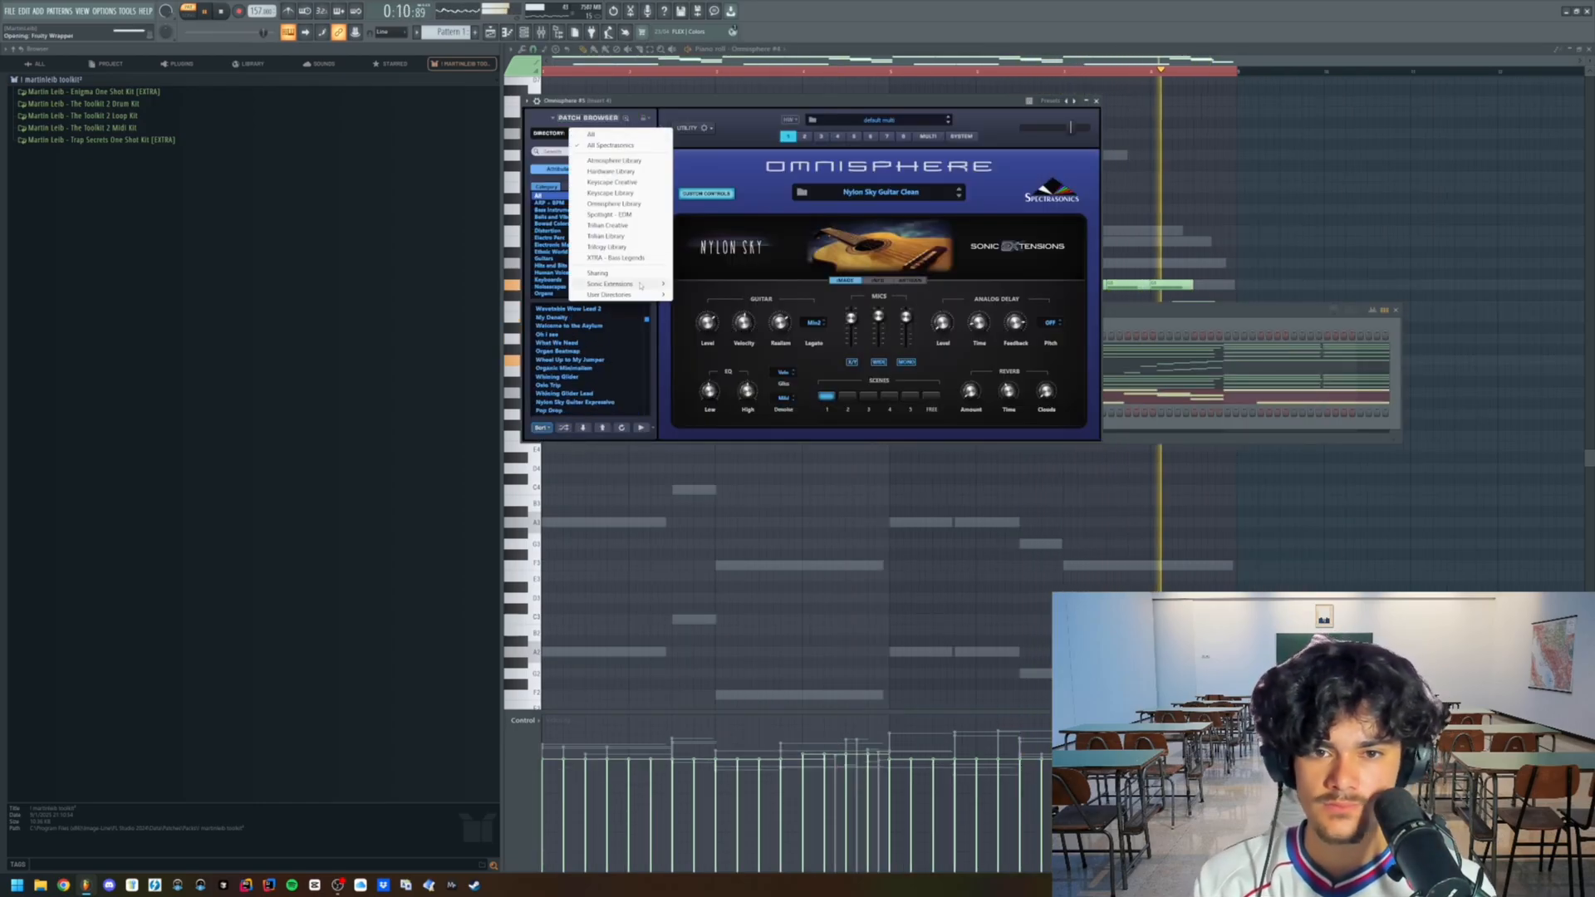
pyautogui.moveTo(640, 285)
pyautogui.click(702, 287)
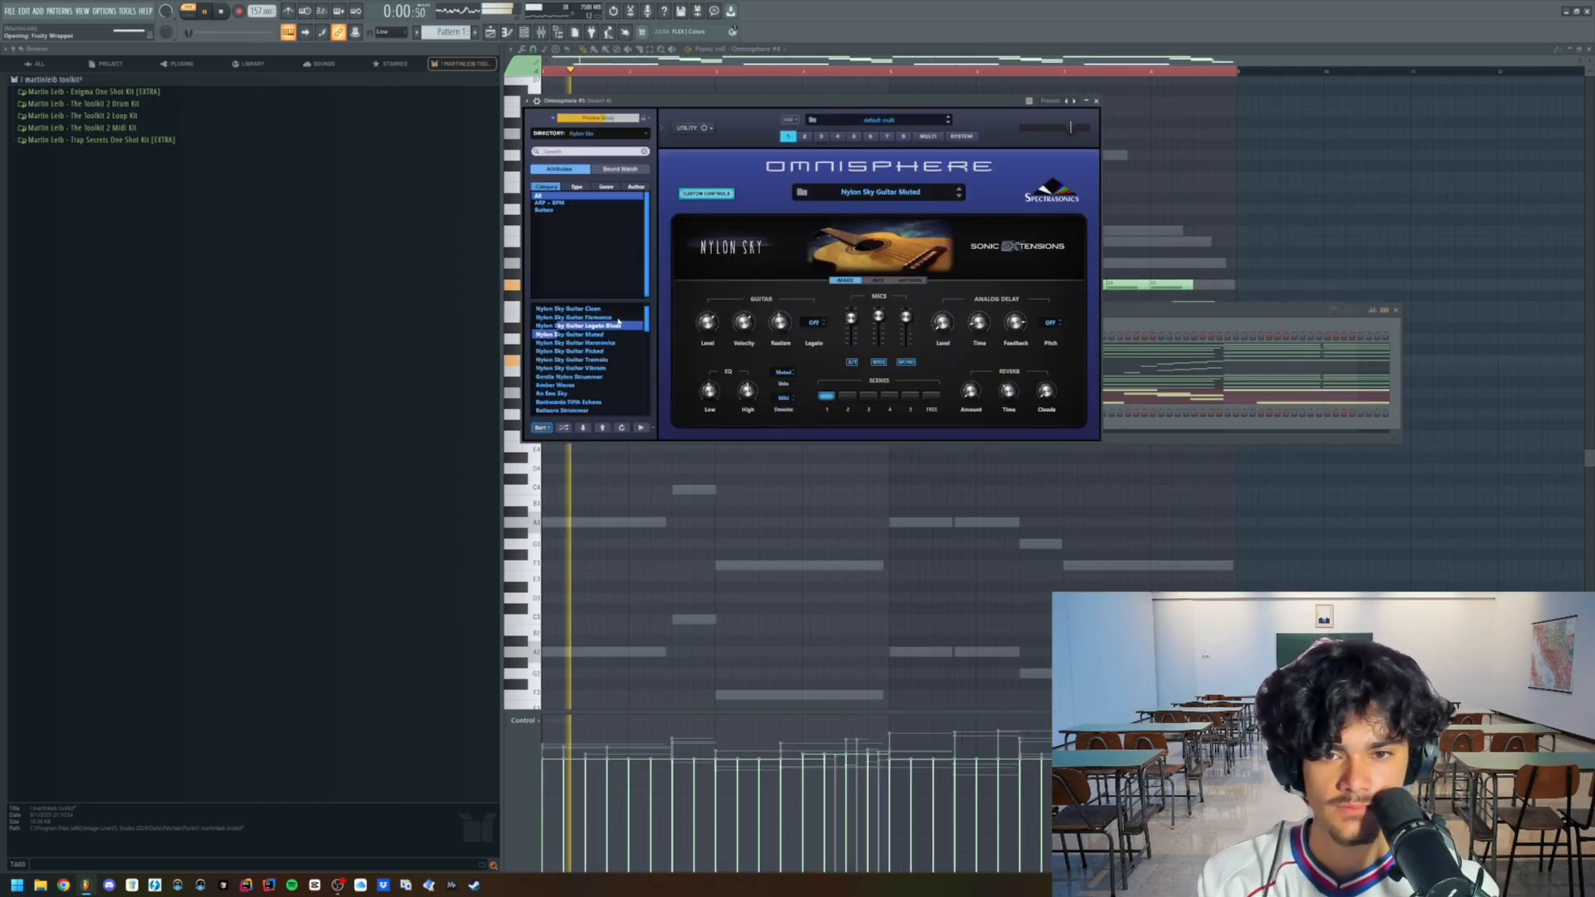
pyautogui.click(625, 352)
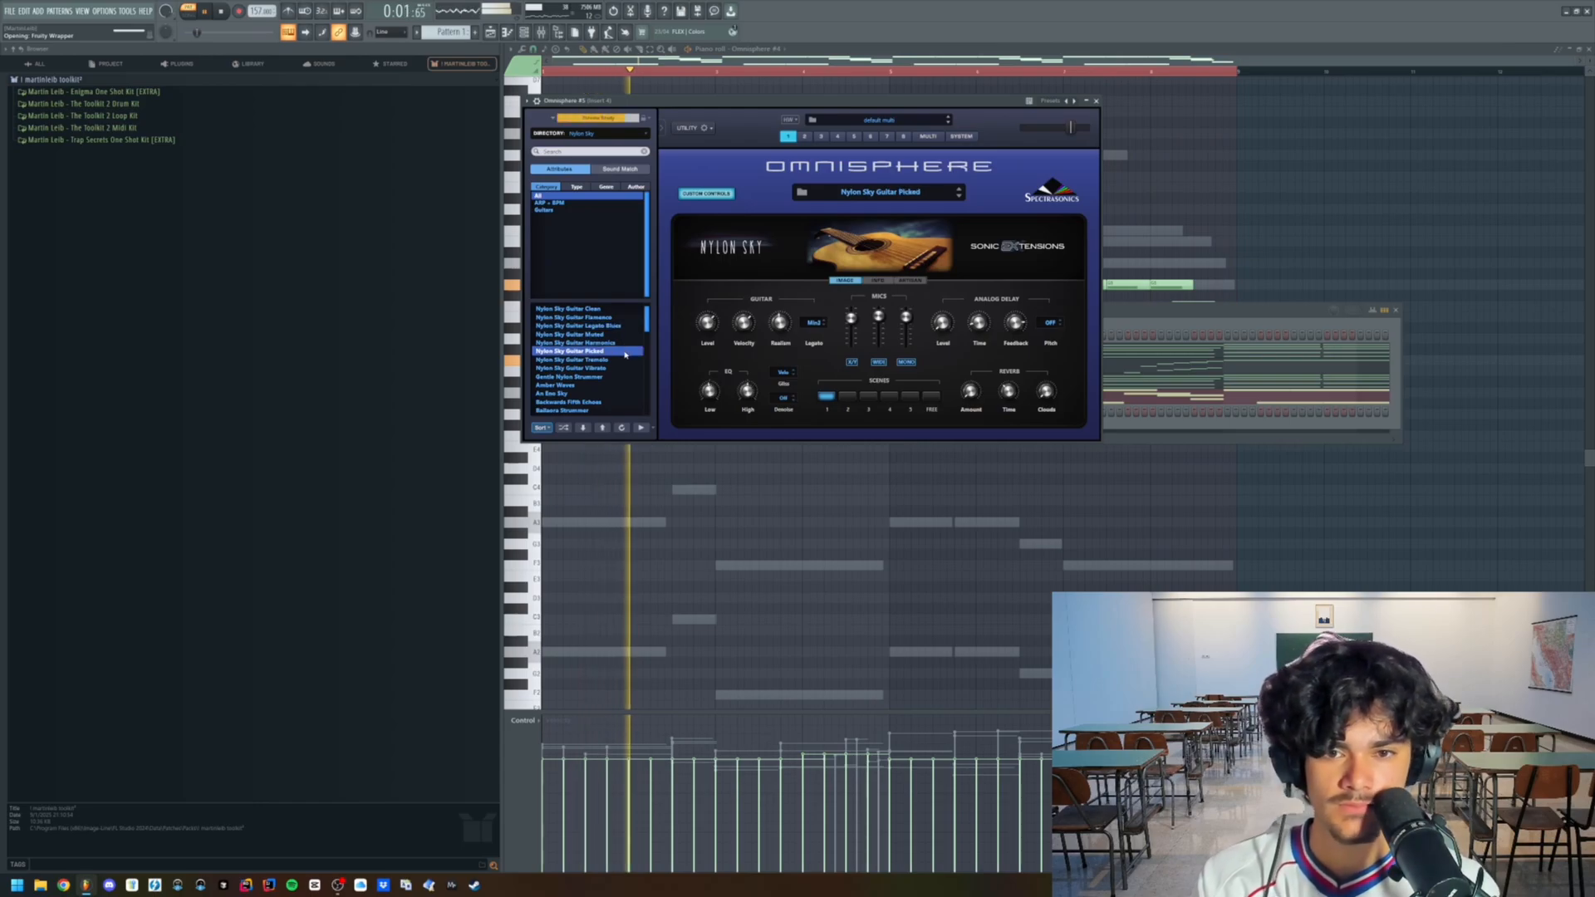
pyautogui.click(1097, 102)
# - Open the Omnisphere #5 piano roll with playback stopped, and arm recording with the metronome on
pyautogui.rightClick(665, 417)
pyautogui.click(698, 423)
pyautogui.press('space')
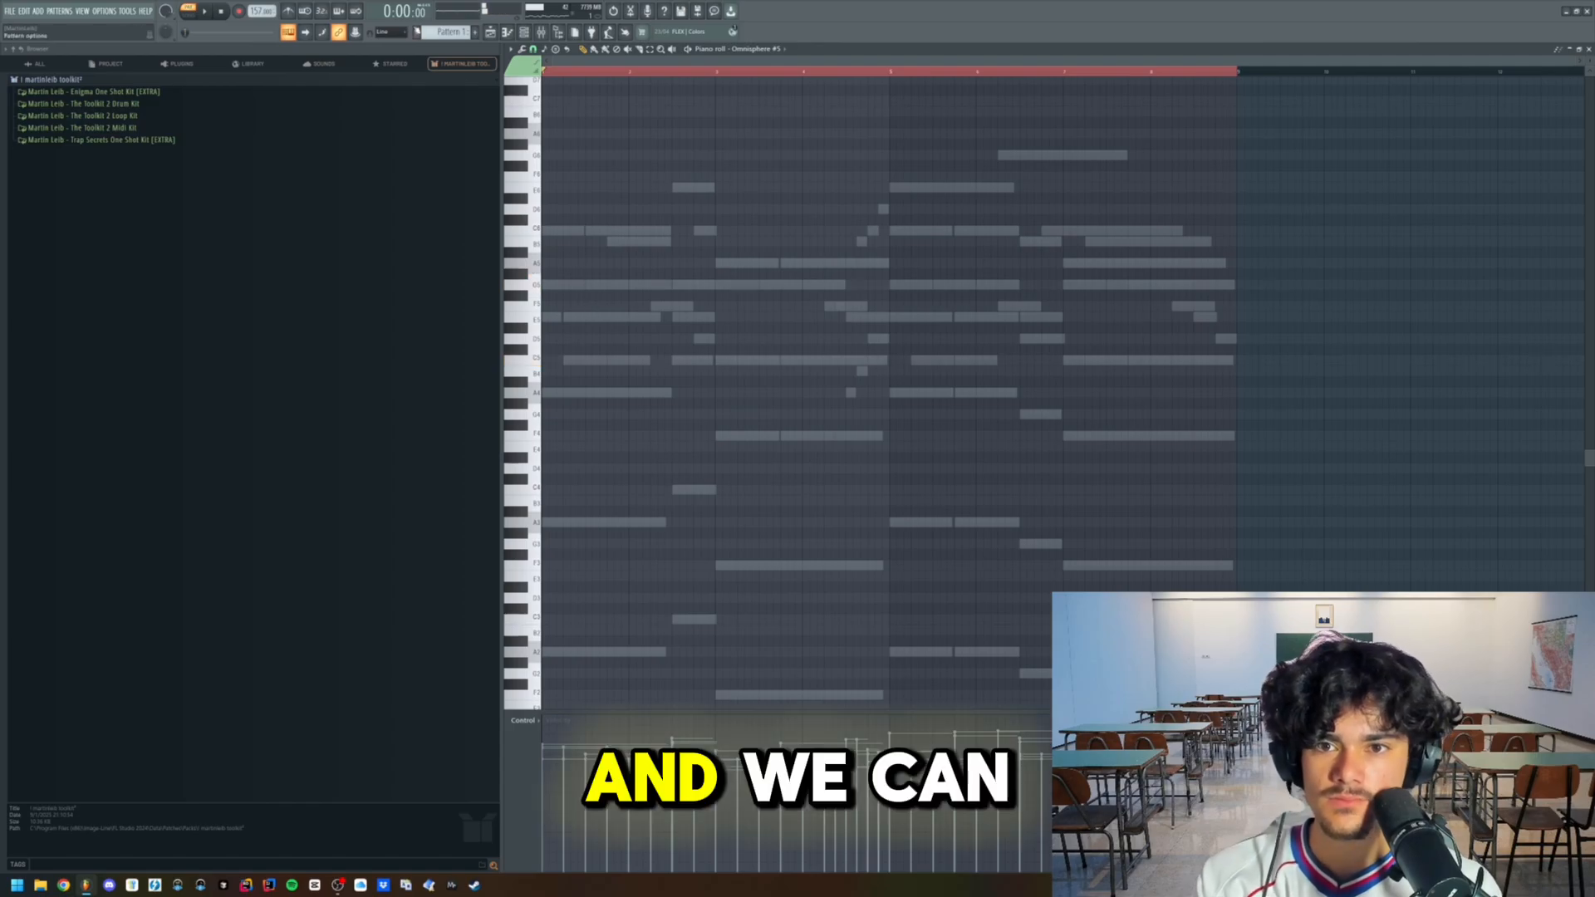
pyautogui.click(288, 10)
pyautogui.click(239, 11)
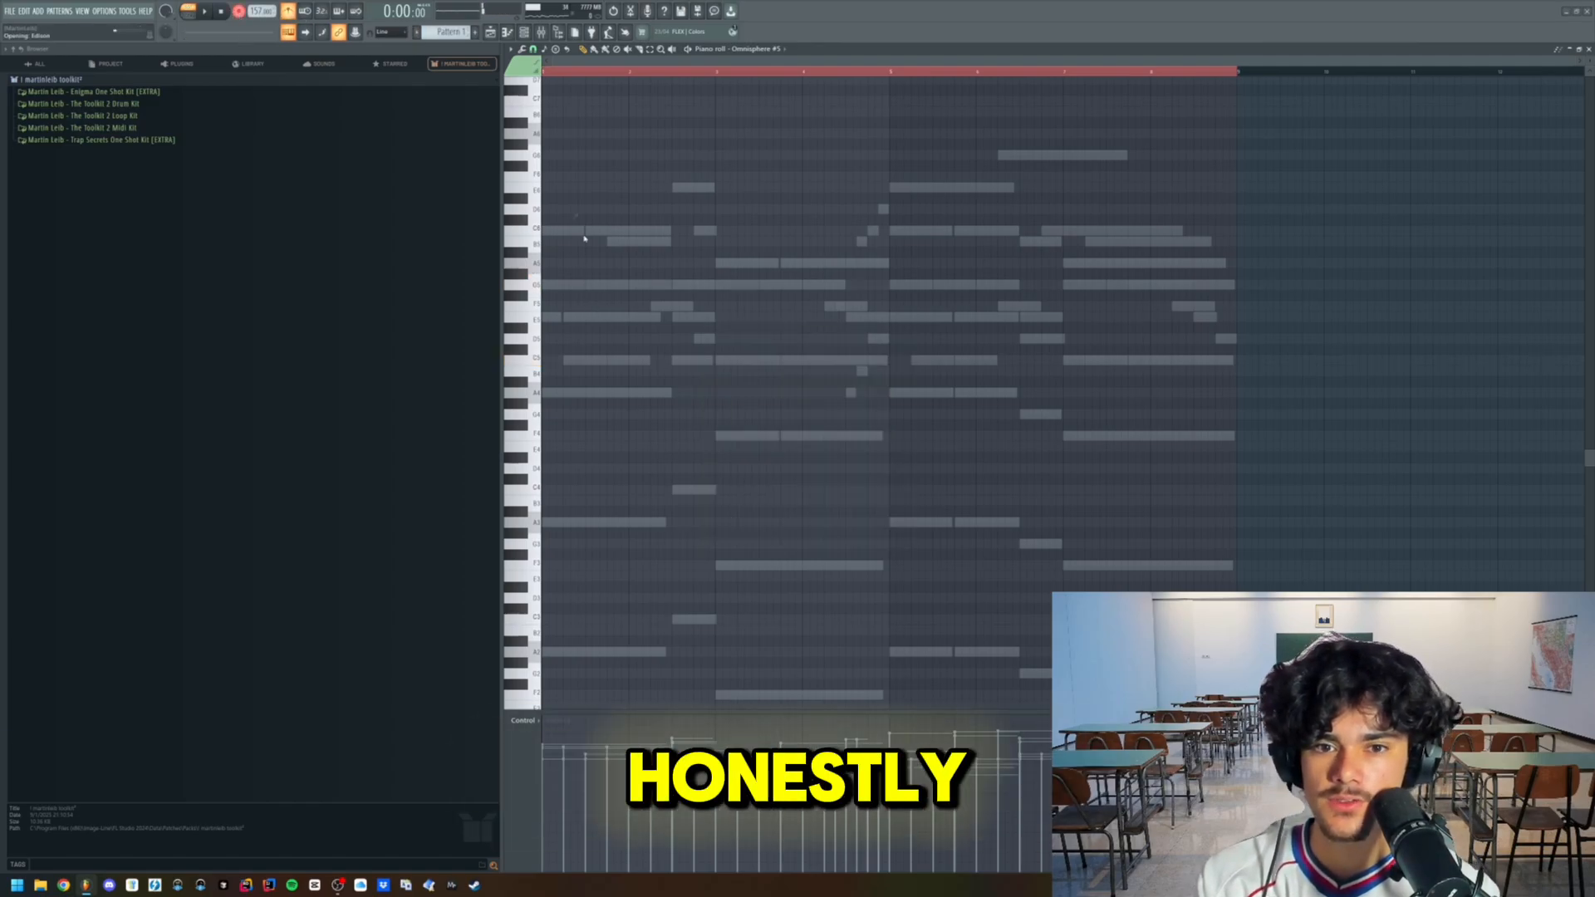
# - Record a sparse picked-guitar melody live into the Omnisphere #5 piano roll over the playing pattern, ending the take when done
pyautogui.press('space')
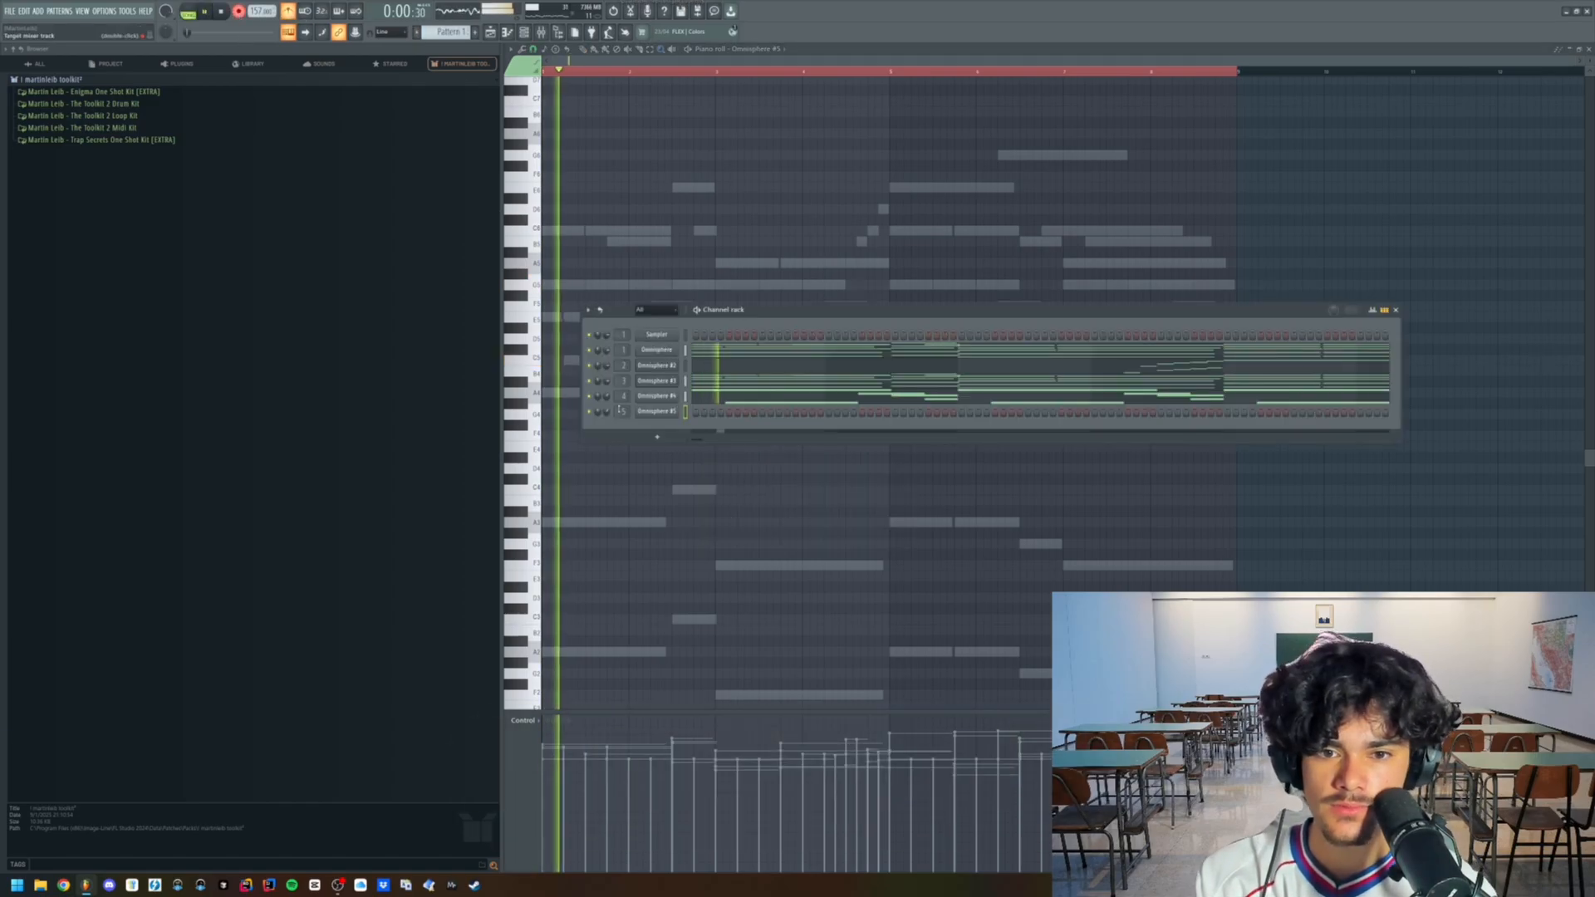
pyautogui.press('space')
pyautogui.press('F9')
pyautogui.press('space')
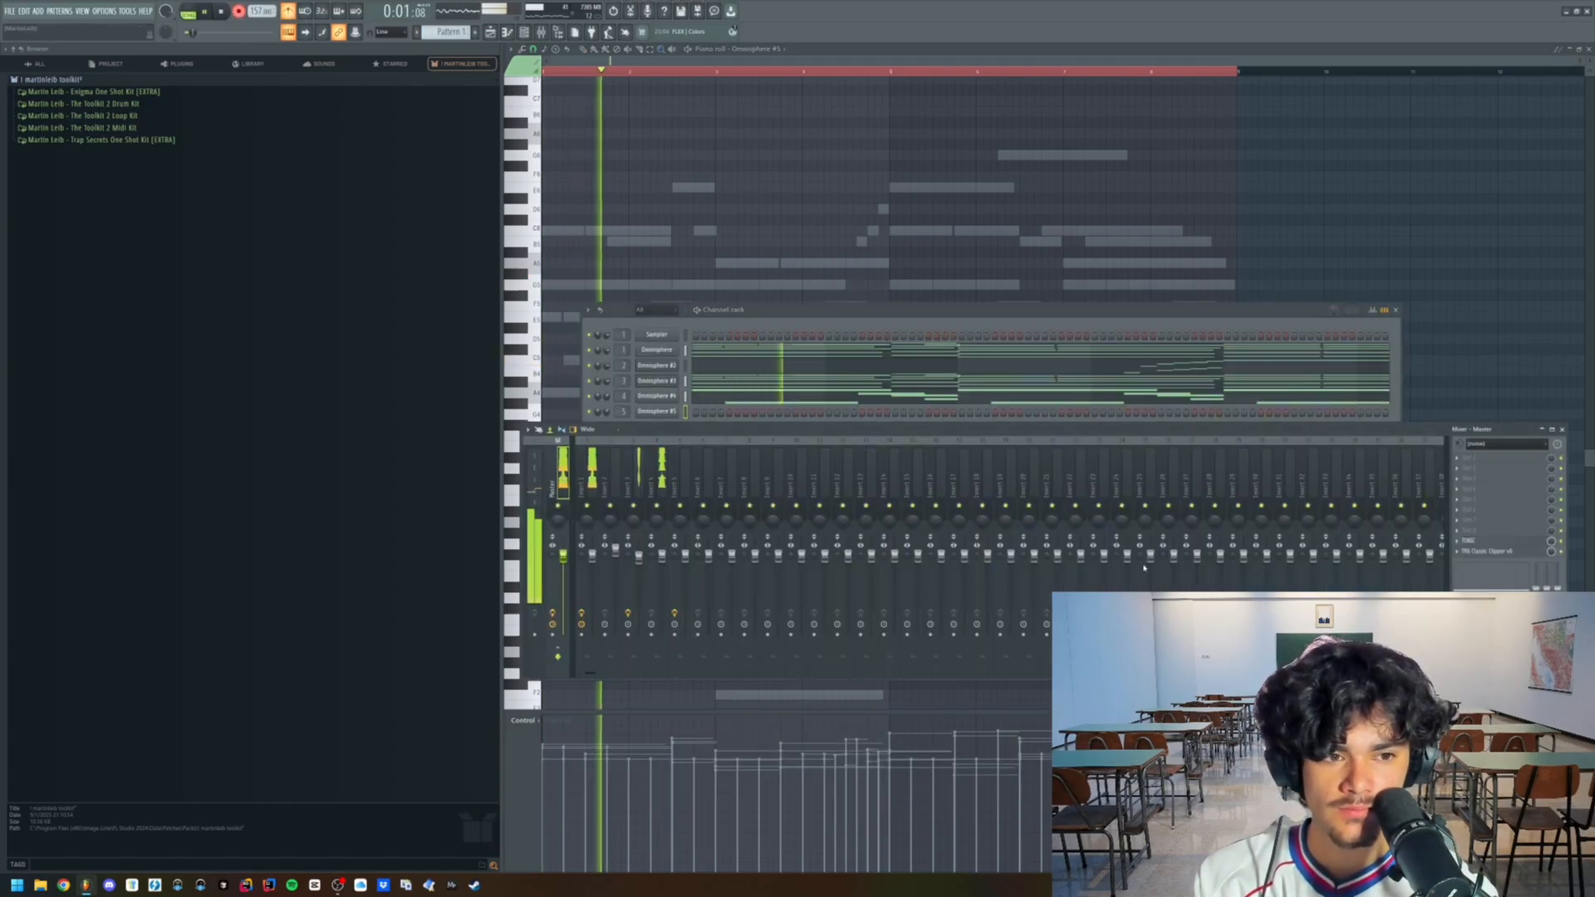
pyautogui.click(871, 247)
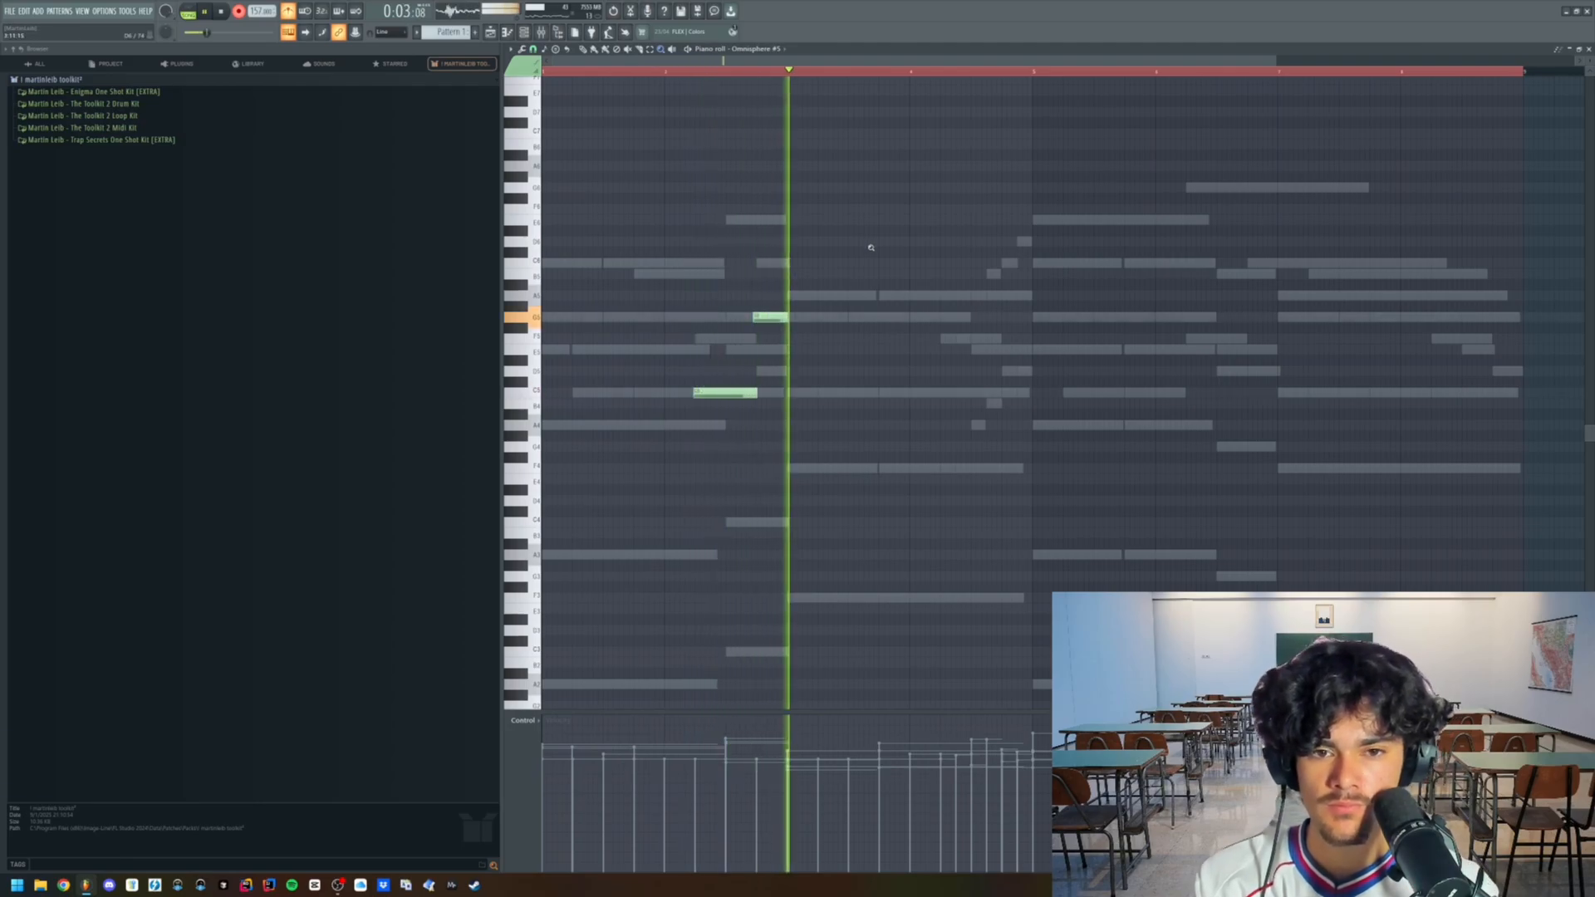
pyautogui.press(',')
pyautogui.press('m')
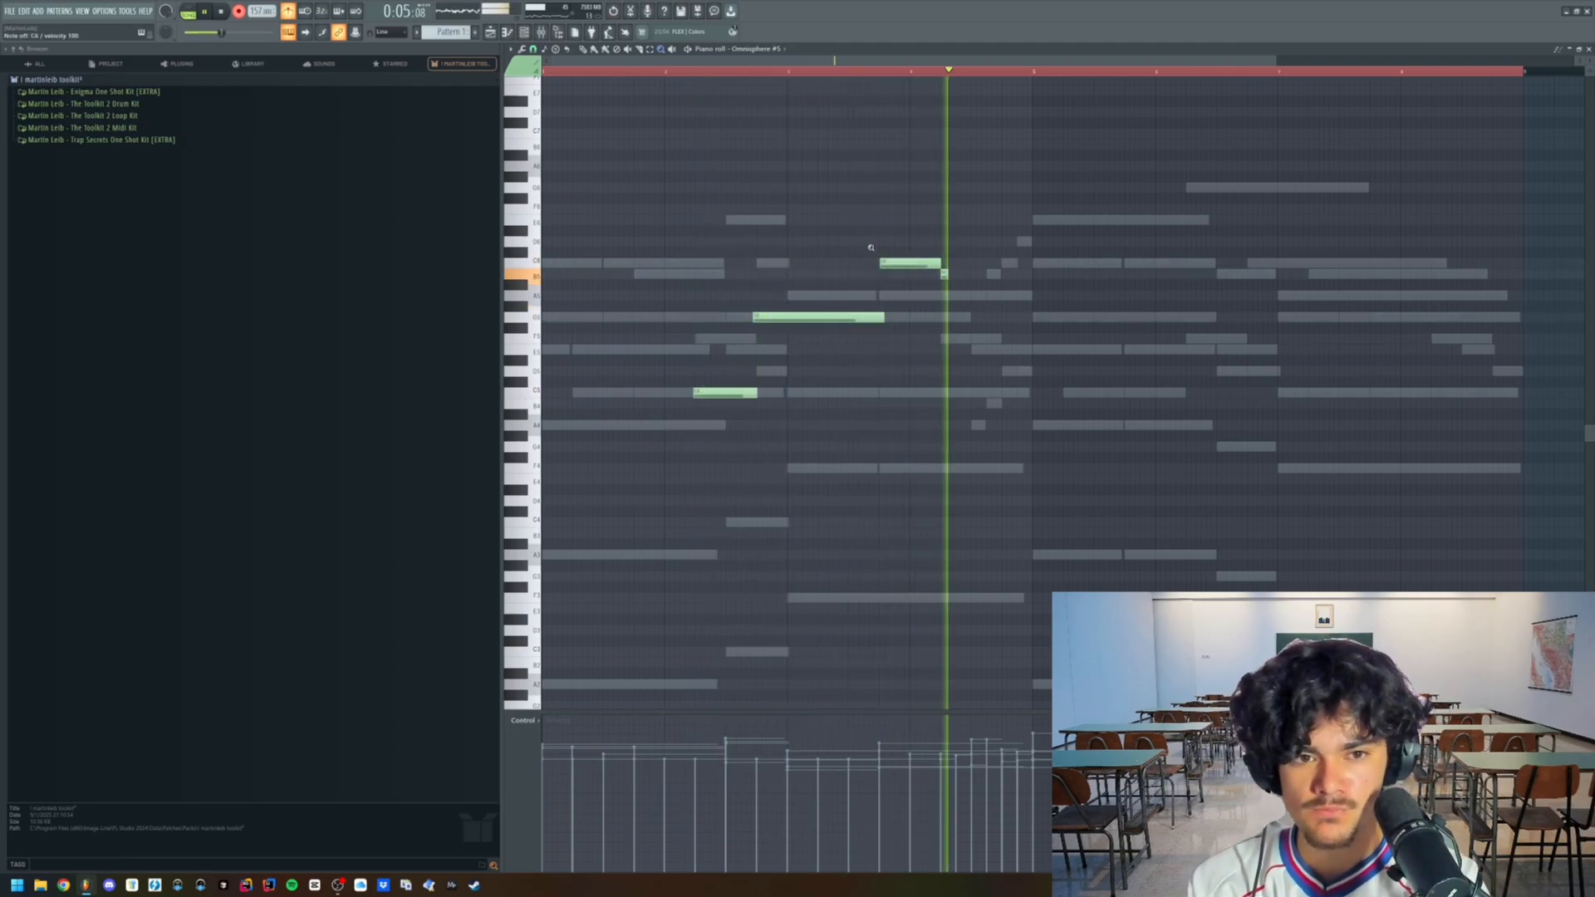
pyautogui.press('b')
pyautogui.press('v')
pyautogui.press('c')
pyautogui.press('x')
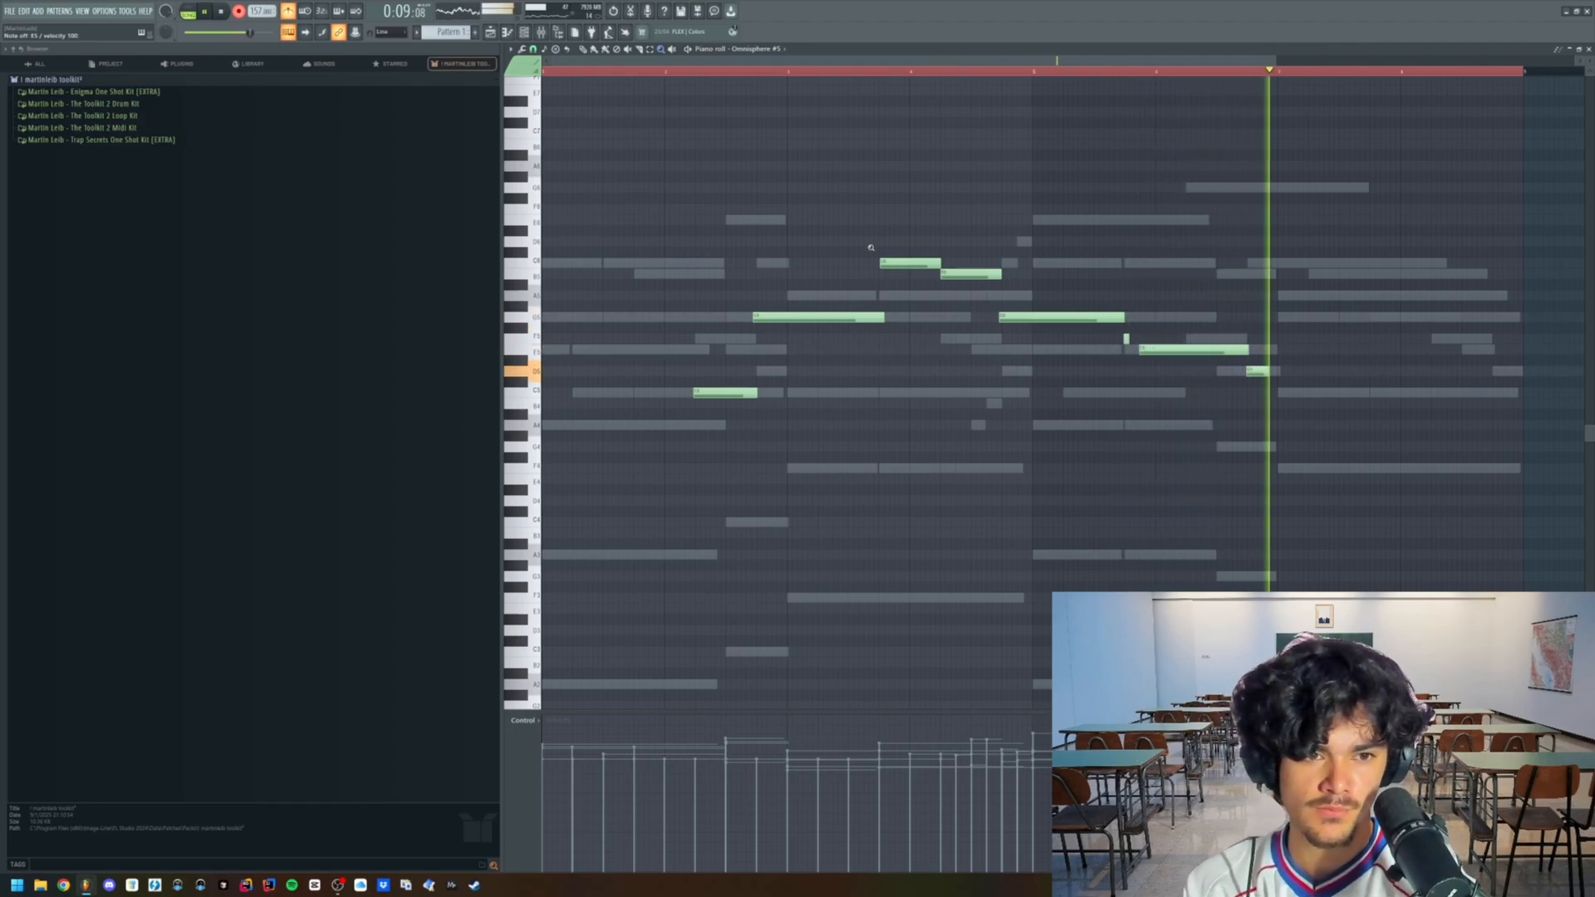
pyautogui.press('c')
pyautogui.press('space')
pyautogui.scroll(-2, 672, 197)
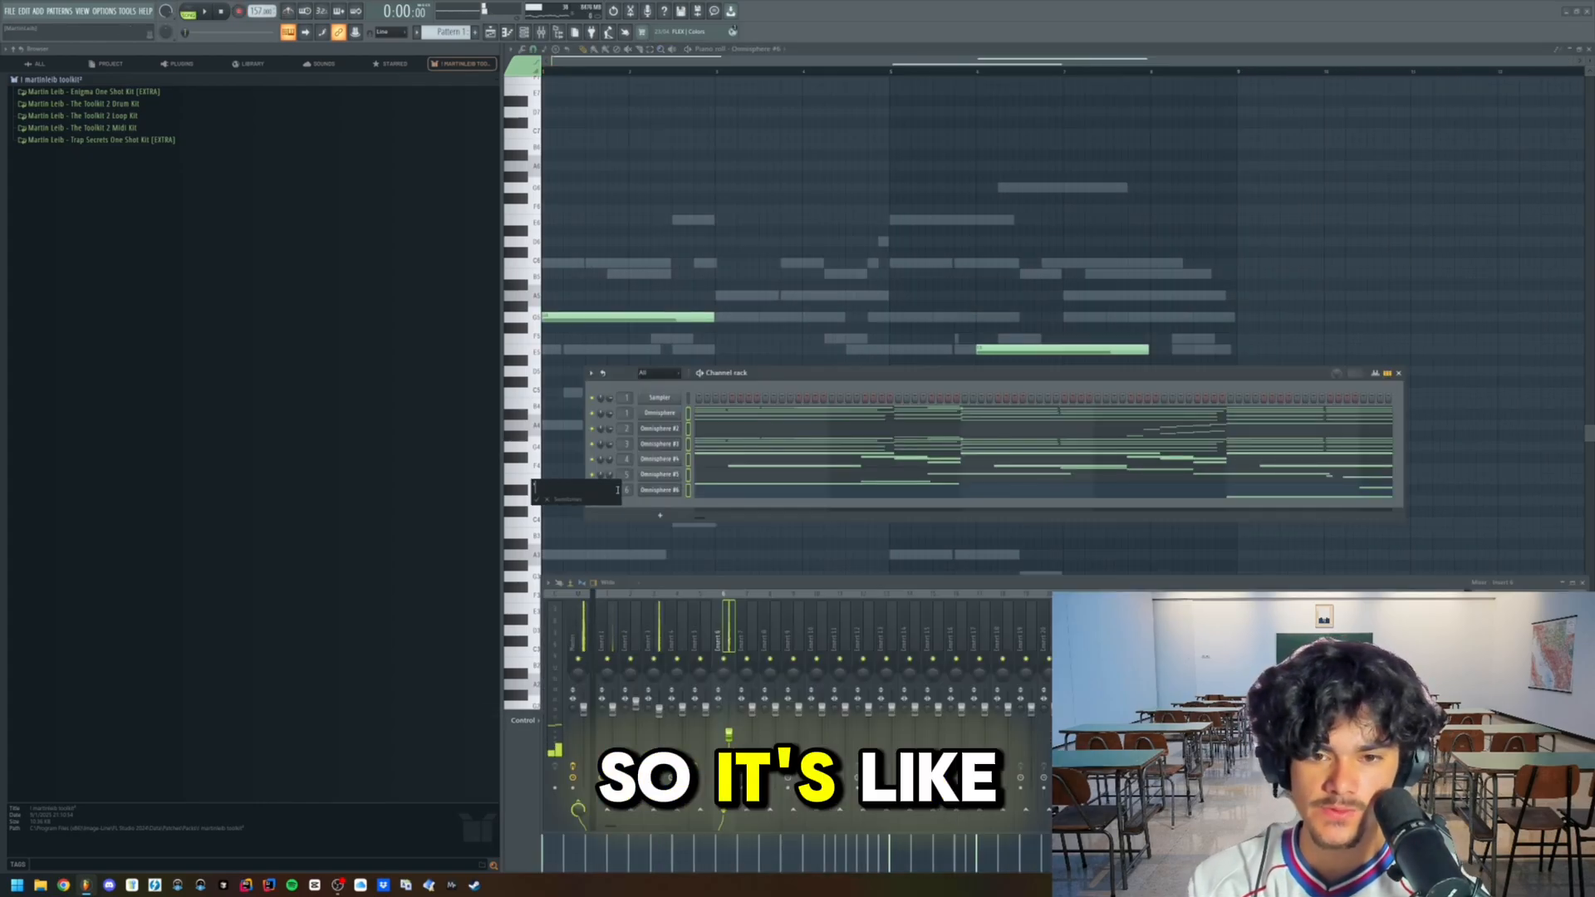
# - Transpose all the selected Omnisphere channels by -2 semitones
pyautogui.press('BackSpace')
pyautogui.press('BackSpace')
pyautogui.write('-2')
pyautogui.press('Return')
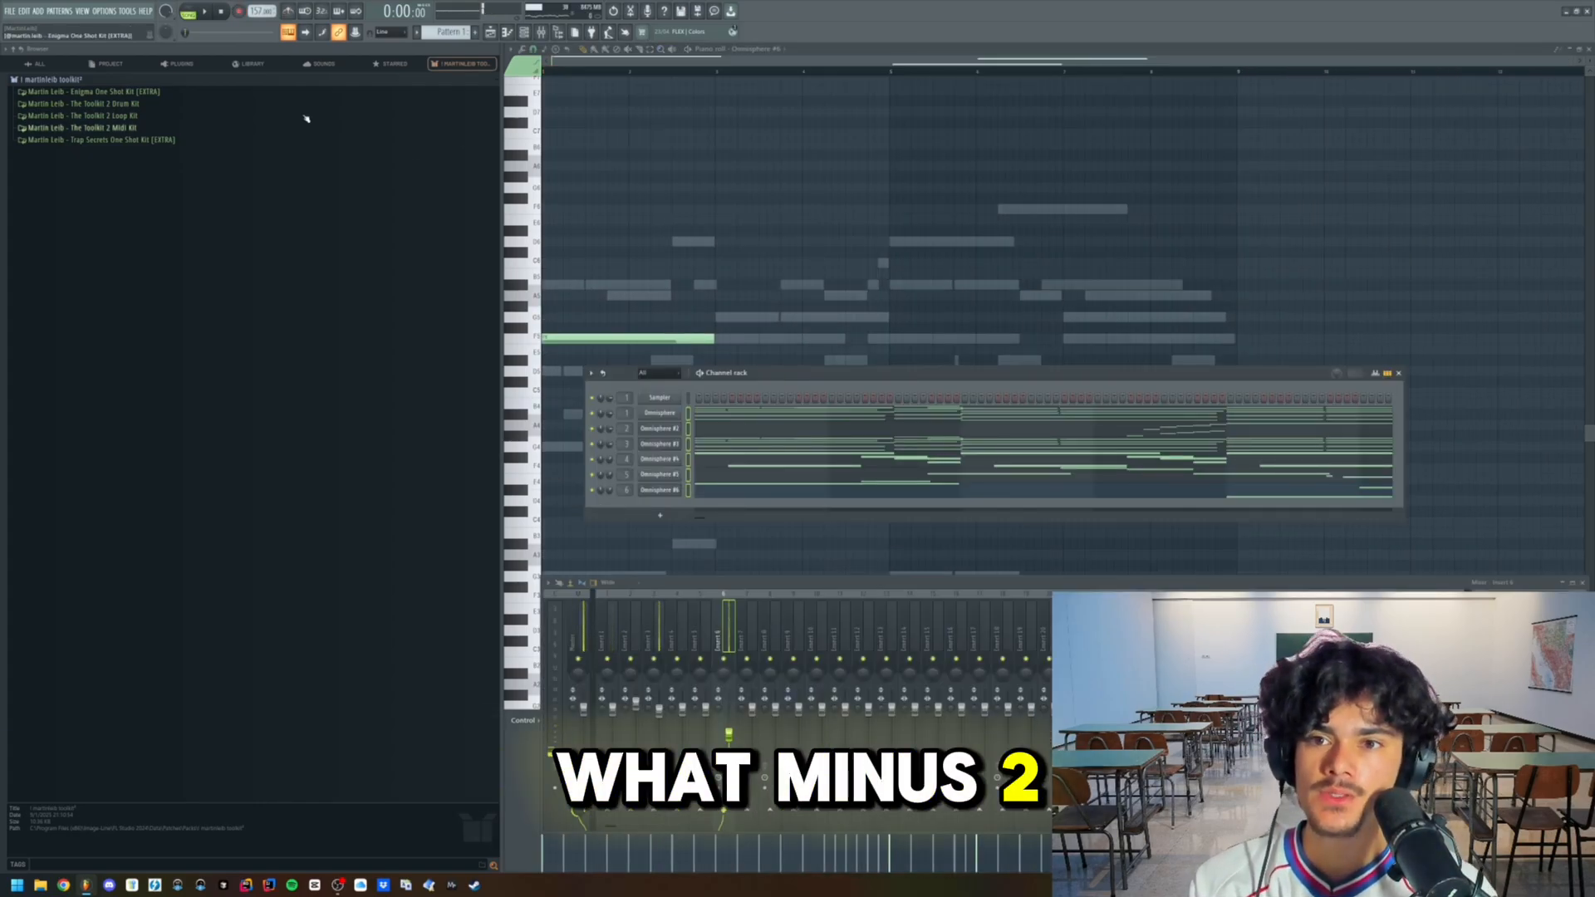
# - Adjust the guitar layers' mixer levels during playback and place a second Pattern 1 clip after the first in the playlist
pyautogui.press('space')
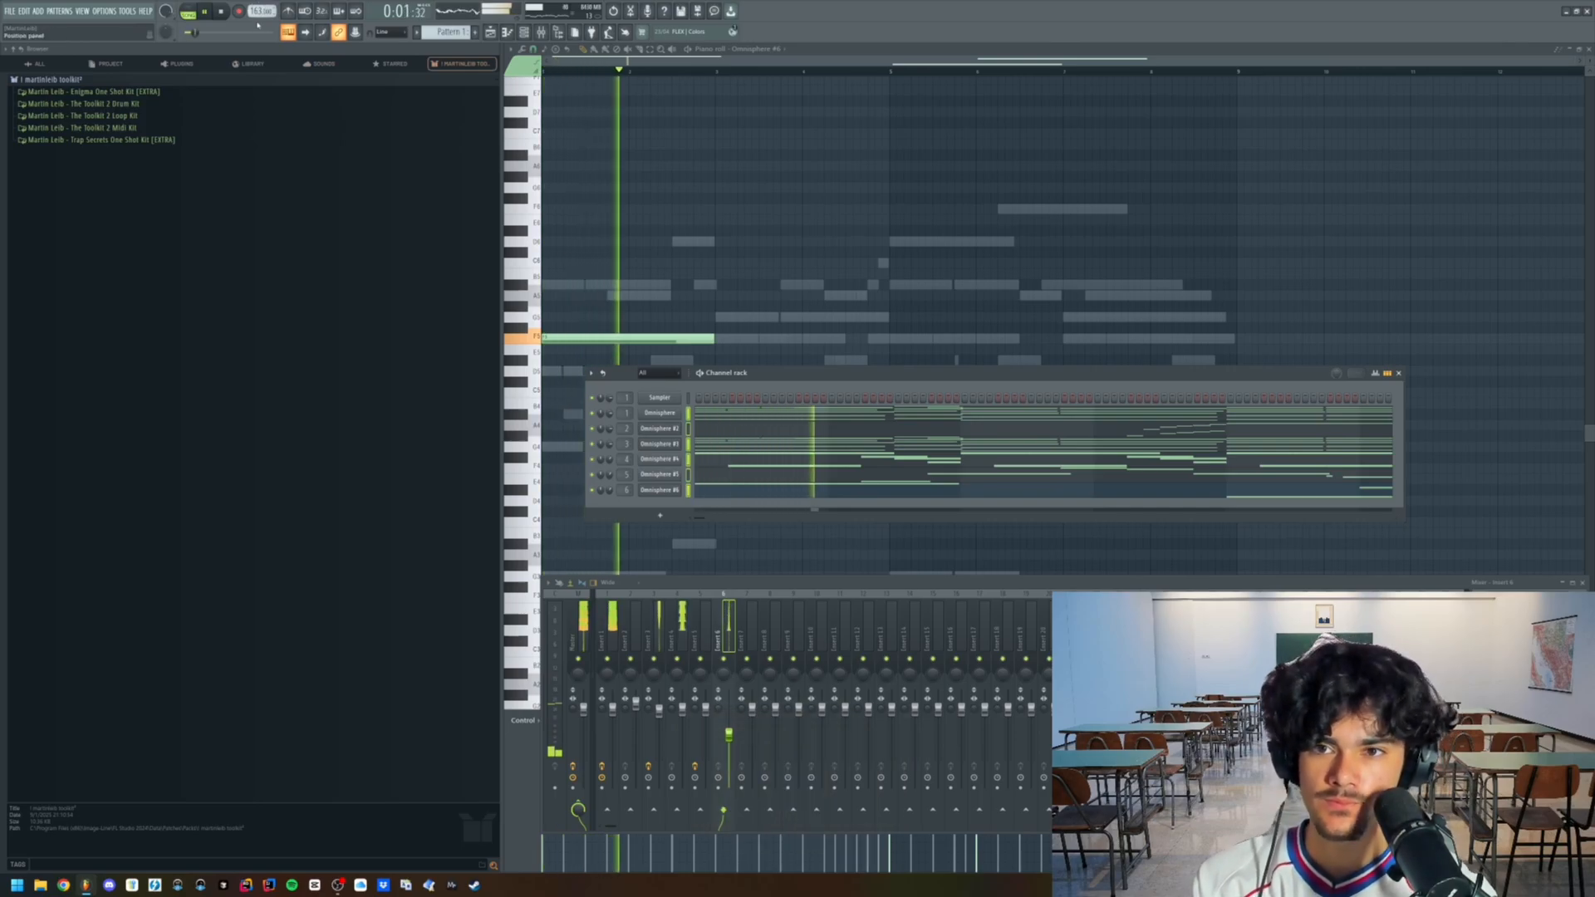
pyautogui.moveTo(682, 709)
pyautogui.mouseDown()
pyautogui.moveTo(682, 726)
pyautogui.moveTo(636, 710)
pyautogui.moveTo(706, 712)
pyautogui.mouseUp()
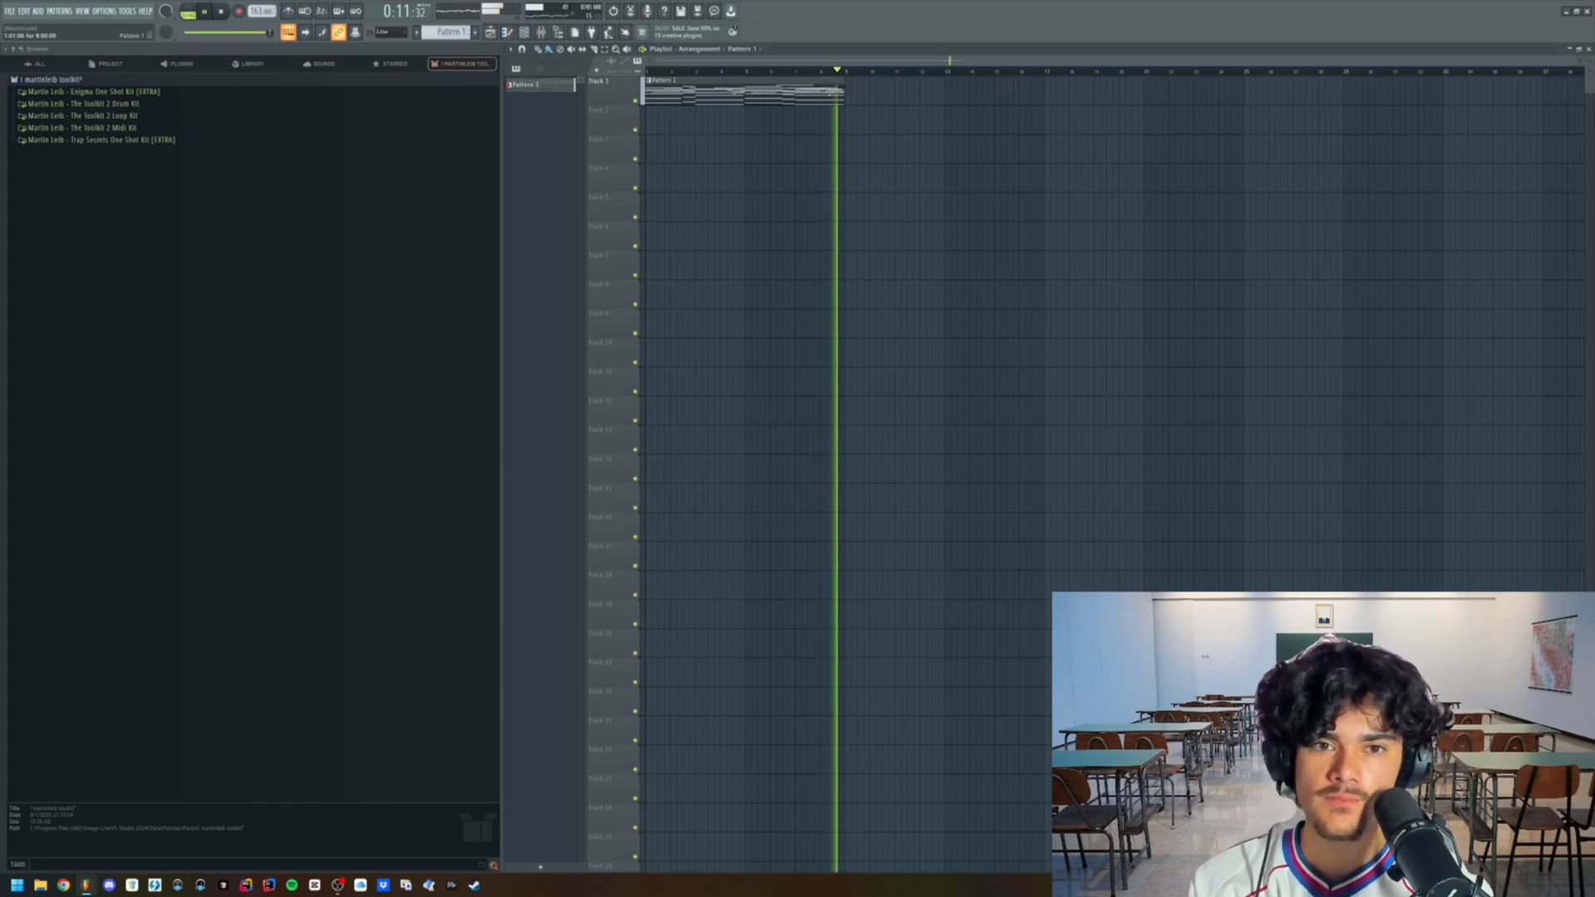
pyautogui.moveTo(867, 99); pyautogui.dragTo(861, 99)
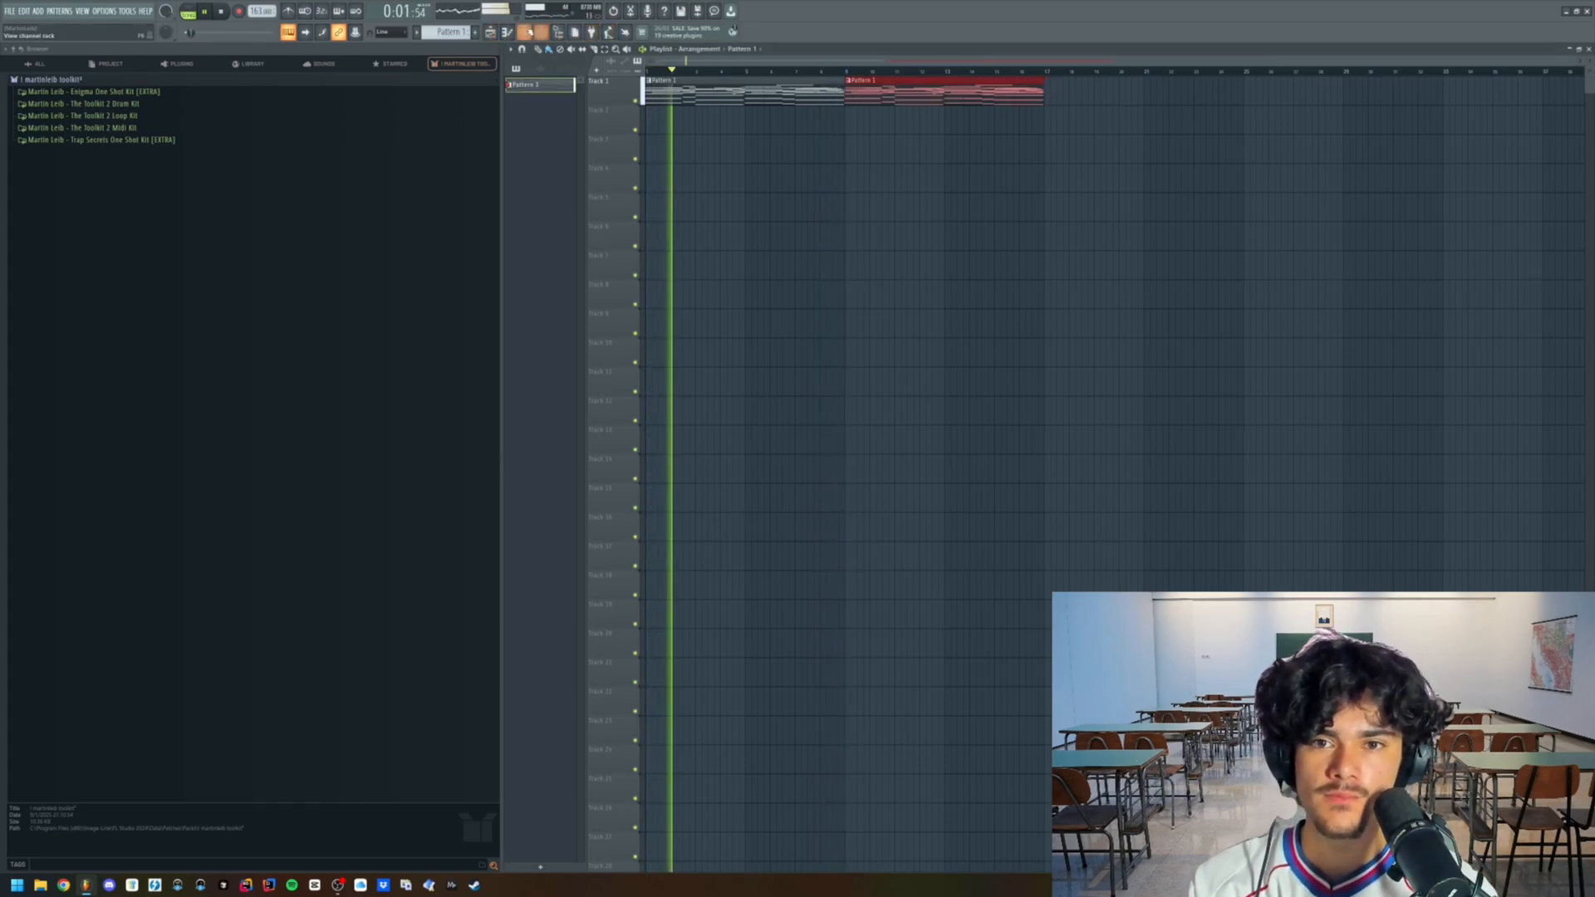
# - Clone the first Omnisphere piano channel for a counter melody, close the clone's window, and bring up the playlist
pyautogui.click(524, 32)
pyautogui.rightClick(653, 431)
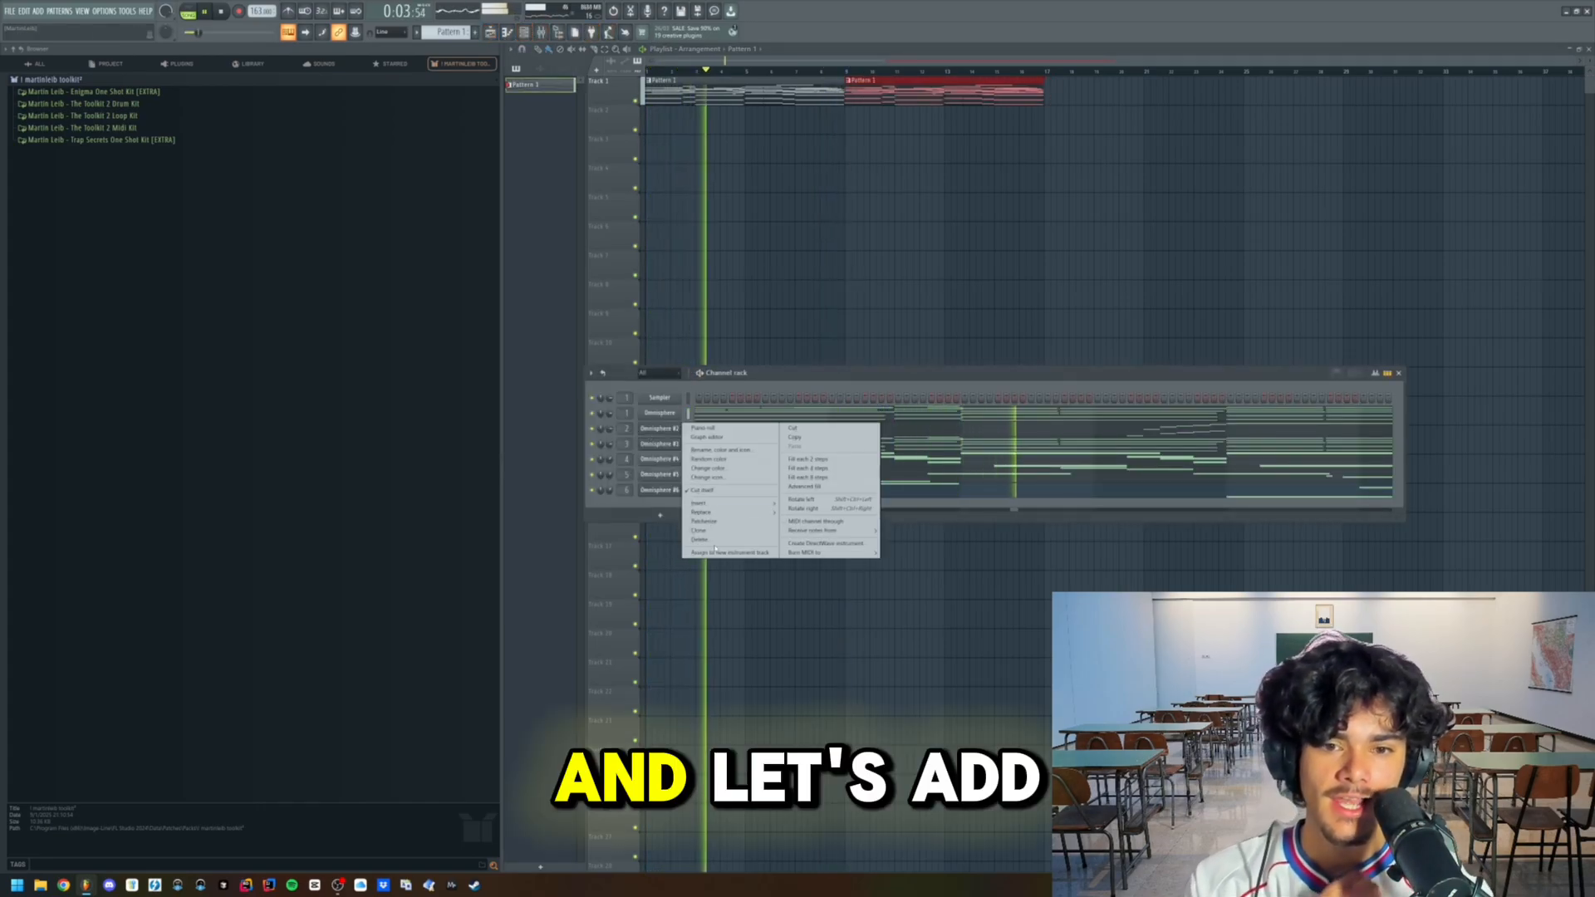
pyautogui.click(716, 532)
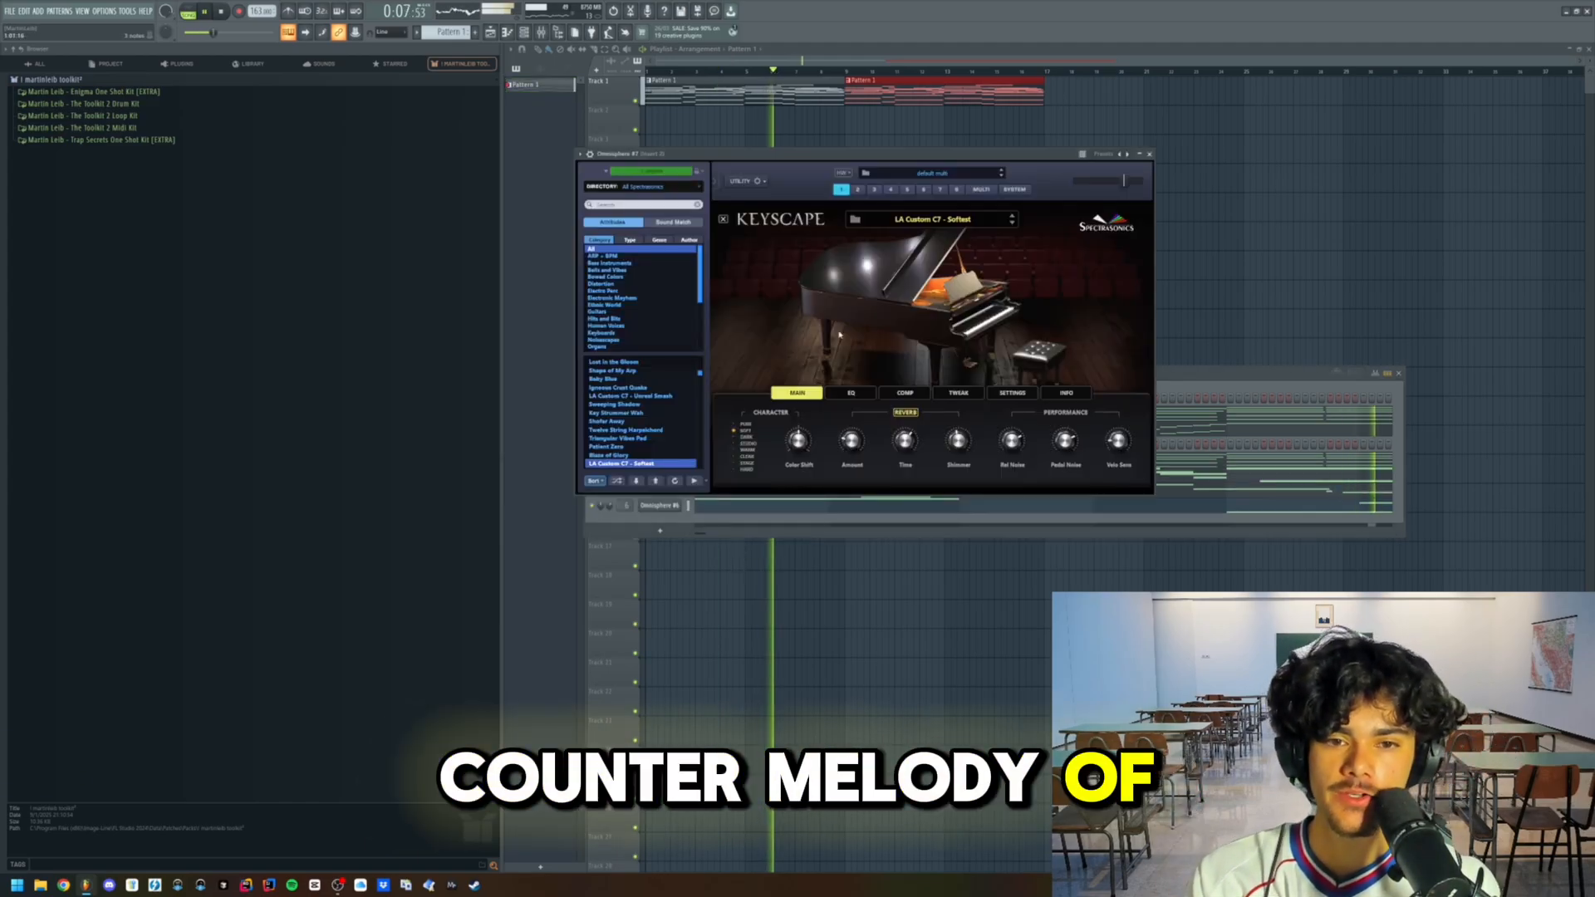
pyautogui.click(1151, 168)
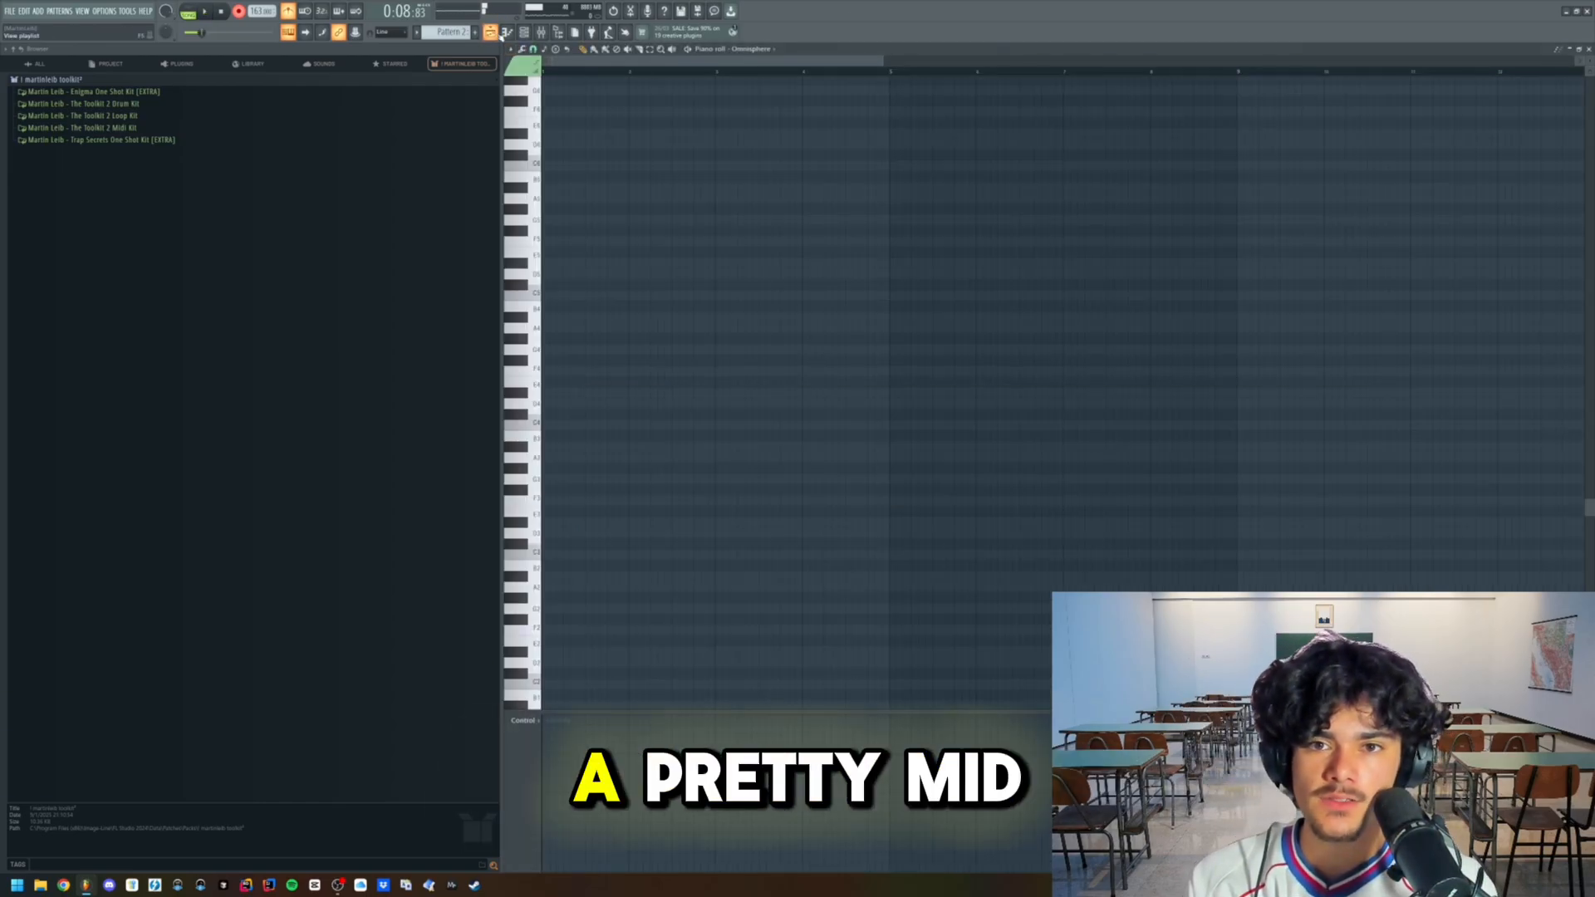
pyautogui.press('F5')
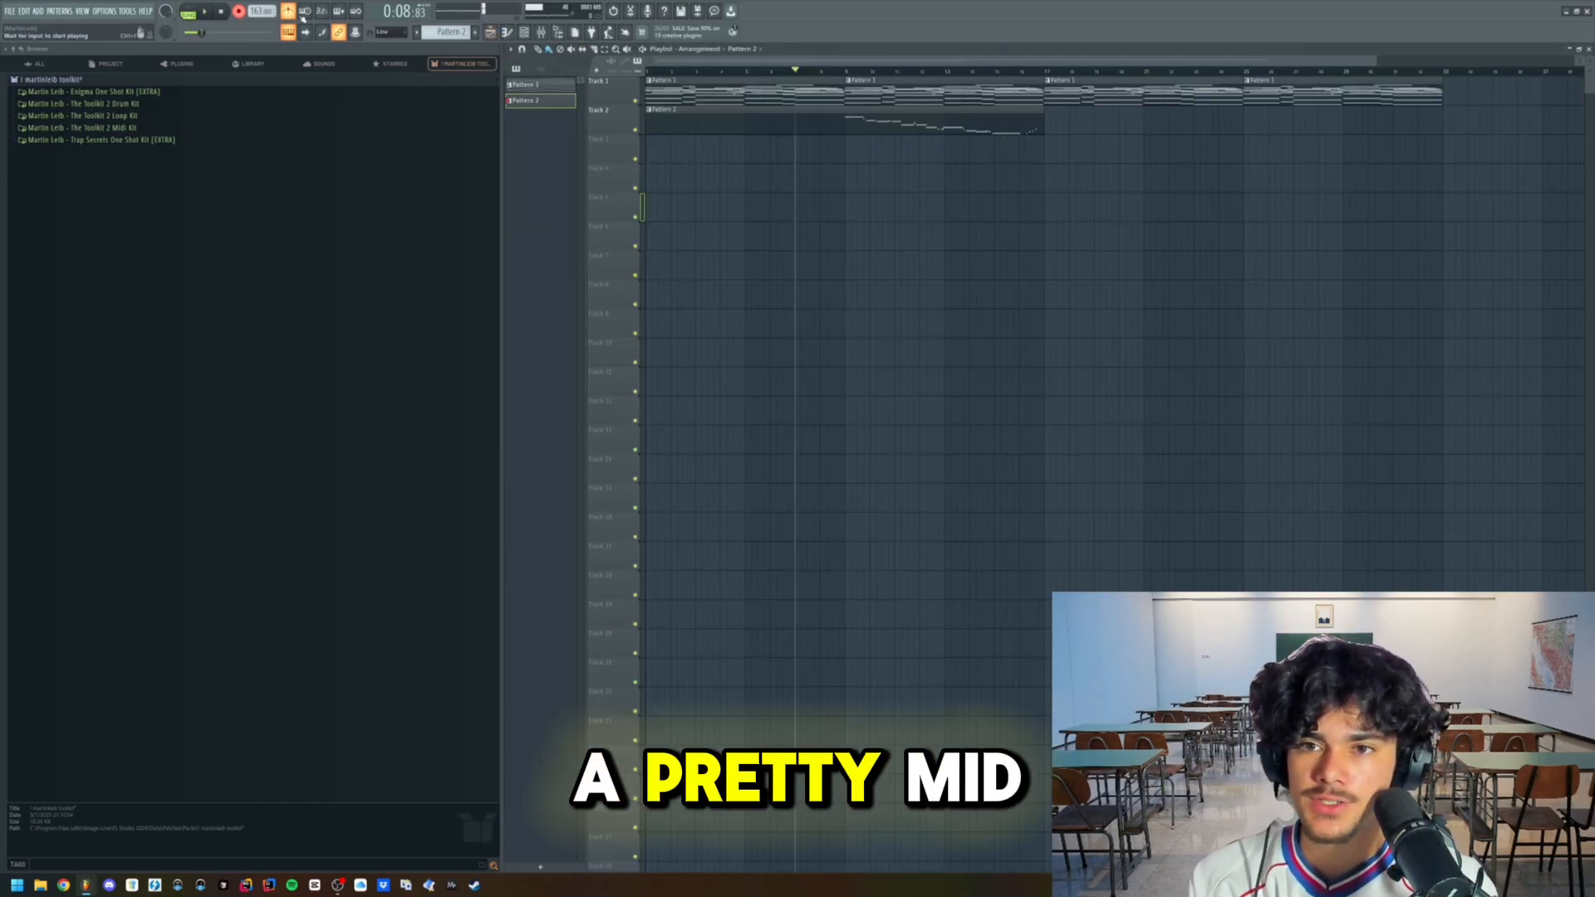
# - Select Pattern 1 and Pattern 2 together in the pattern list and transpose them
pyautogui.press('F7')
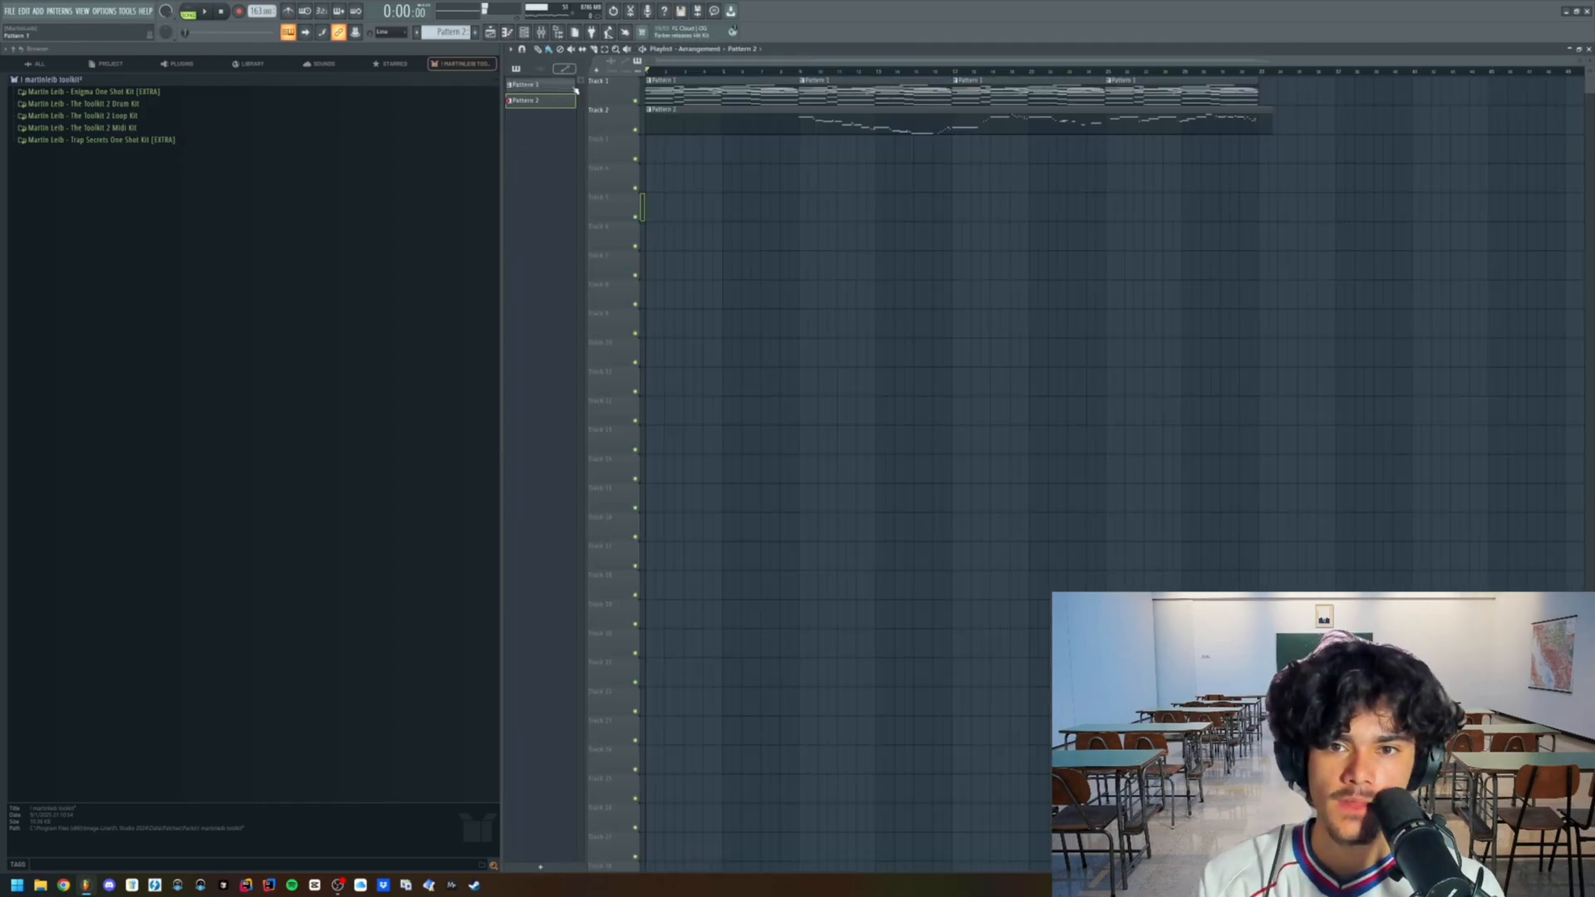
pyautogui.keyDown('ctrl'); pyautogui.click(545, 87); pyautogui.keyUp('ctrl')
pyautogui.rightClick(542, 98)
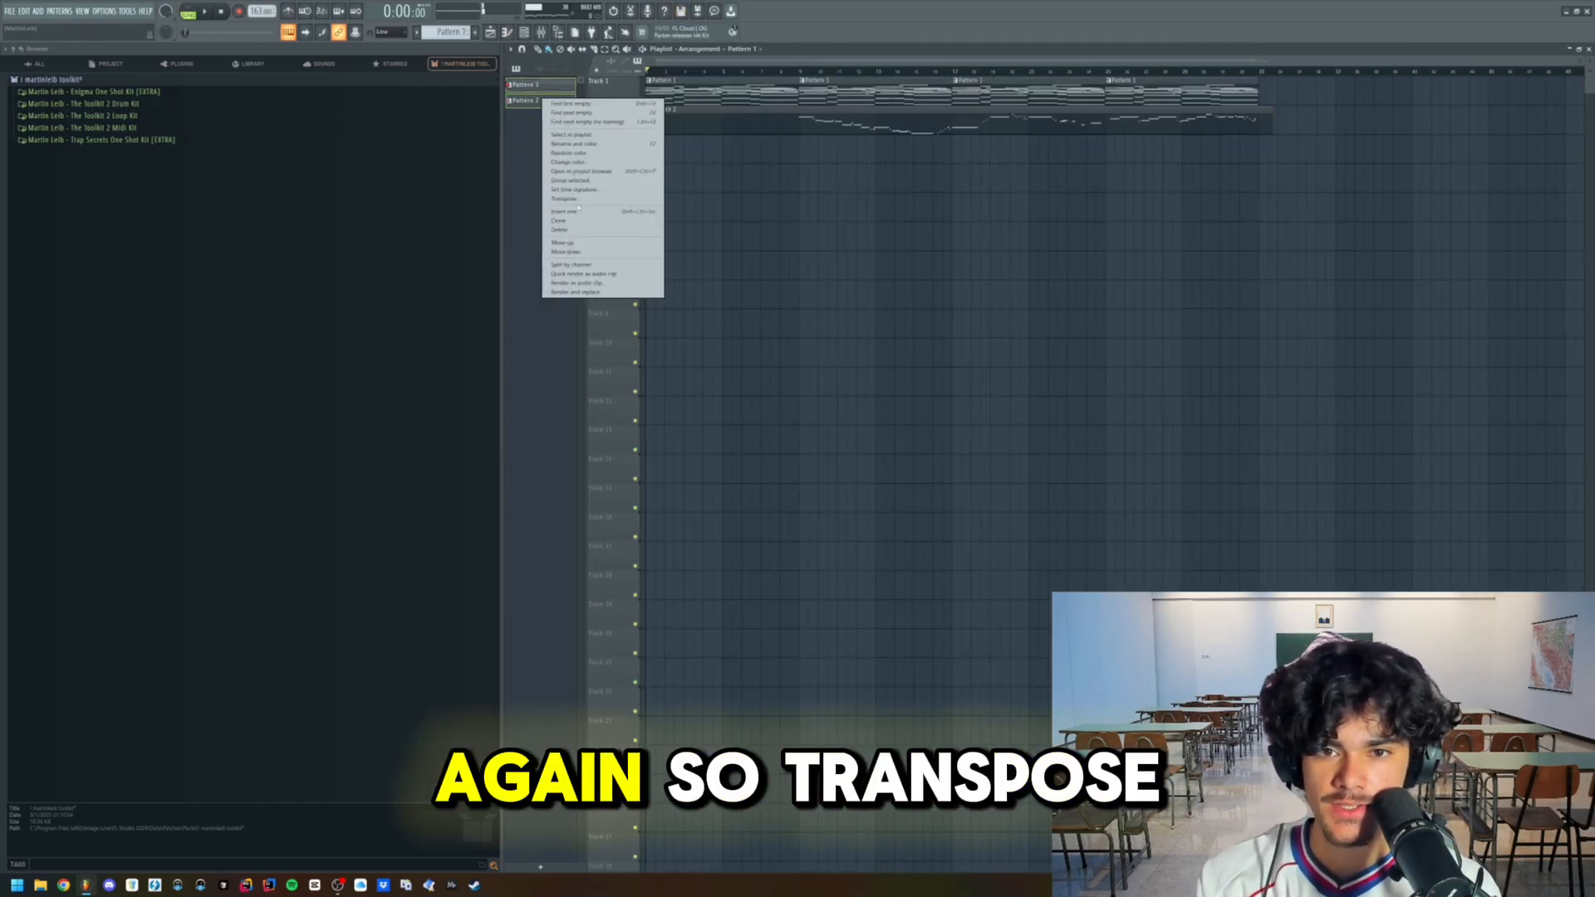
pyautogui.click(582, 199)
pyautogui.press('Return')
# - Play the transposed arrangement and bring up the channel rack and mixer for mixing the layers
pyautogui.press('space')
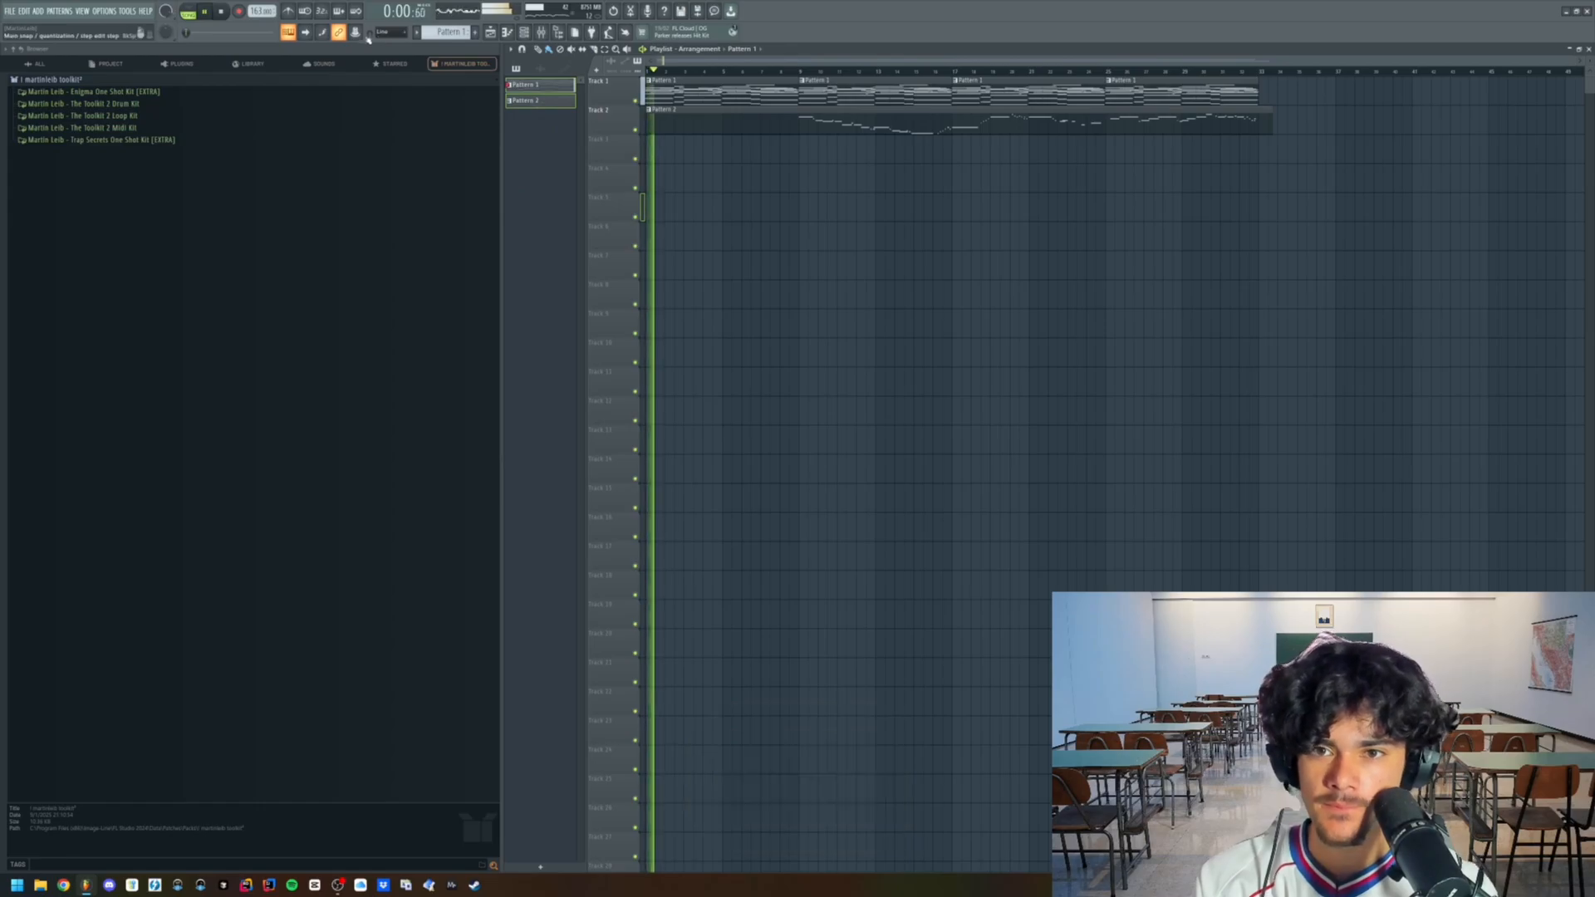
pyautogui.click(288, 32)
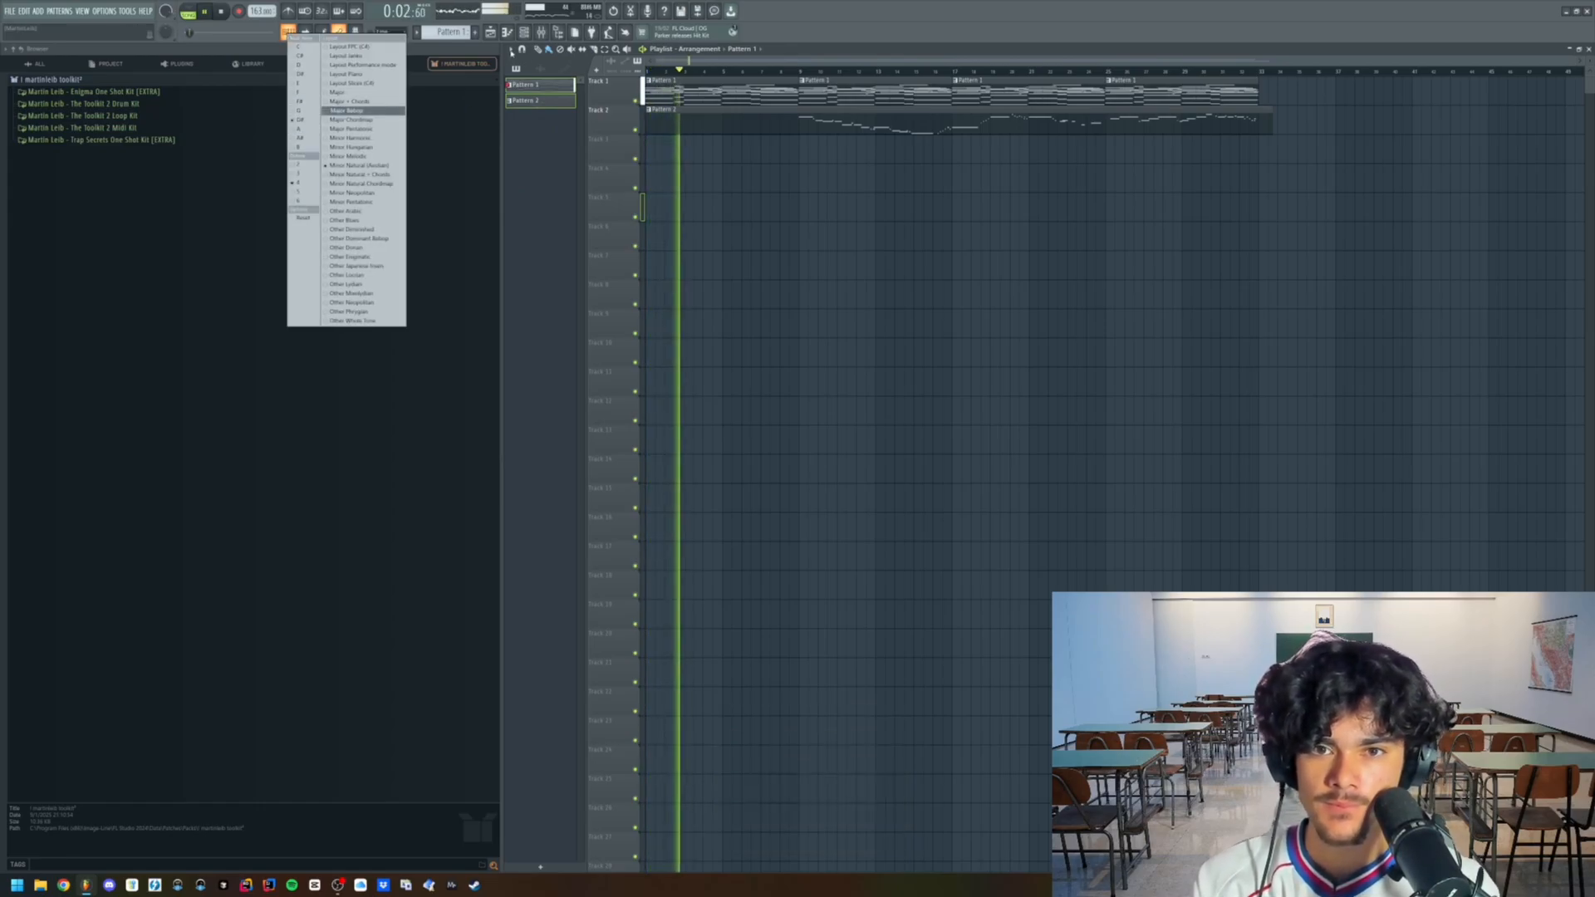
pyautogui.click(541, 32)
pyautogui.click(557, 32)
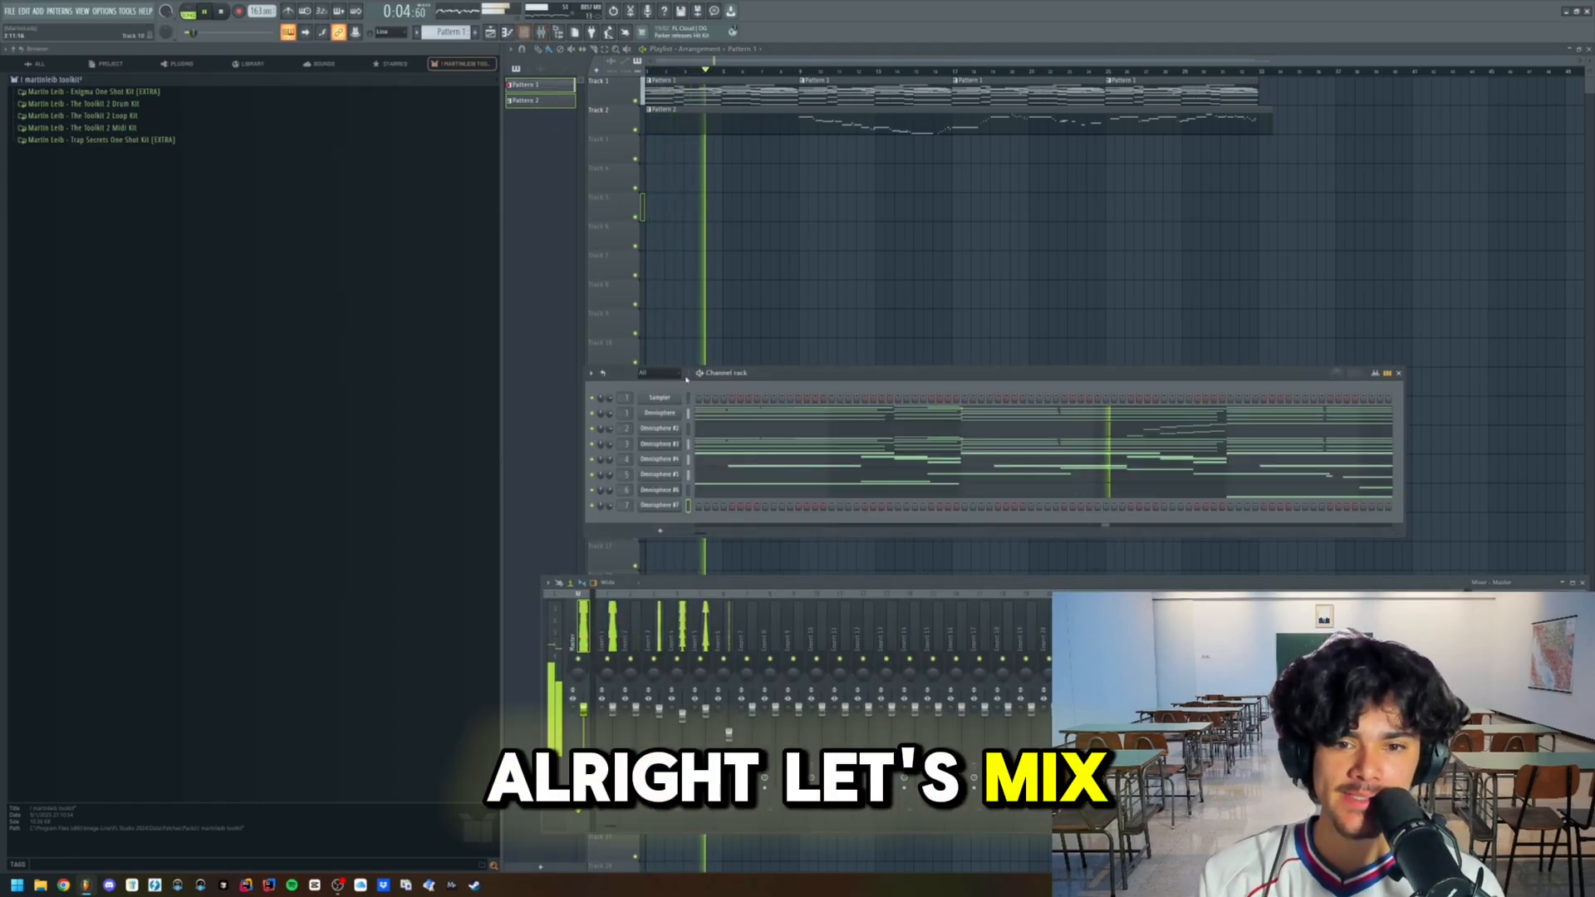
# - Load Arturia Delay TAPE-201 on mixer Insert 4 and add further effects to the other melody layers
pyautogui.rightClick(678, 659)
pyautogui.press('space')
pyautogui.click(1477, 652)
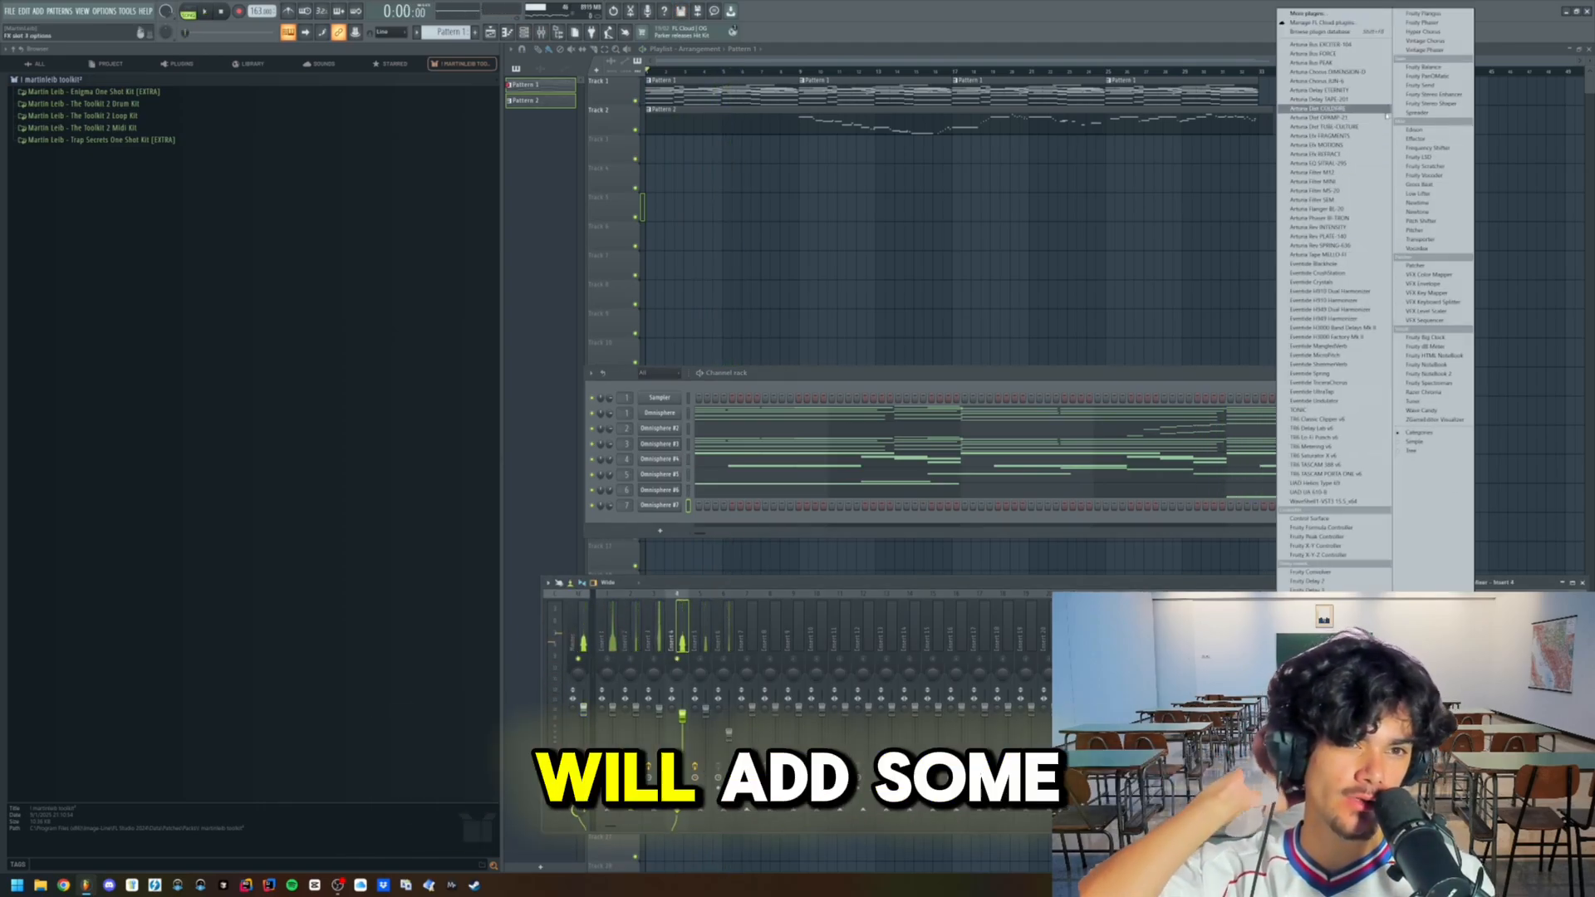
pyautogui.click(1320, 99)
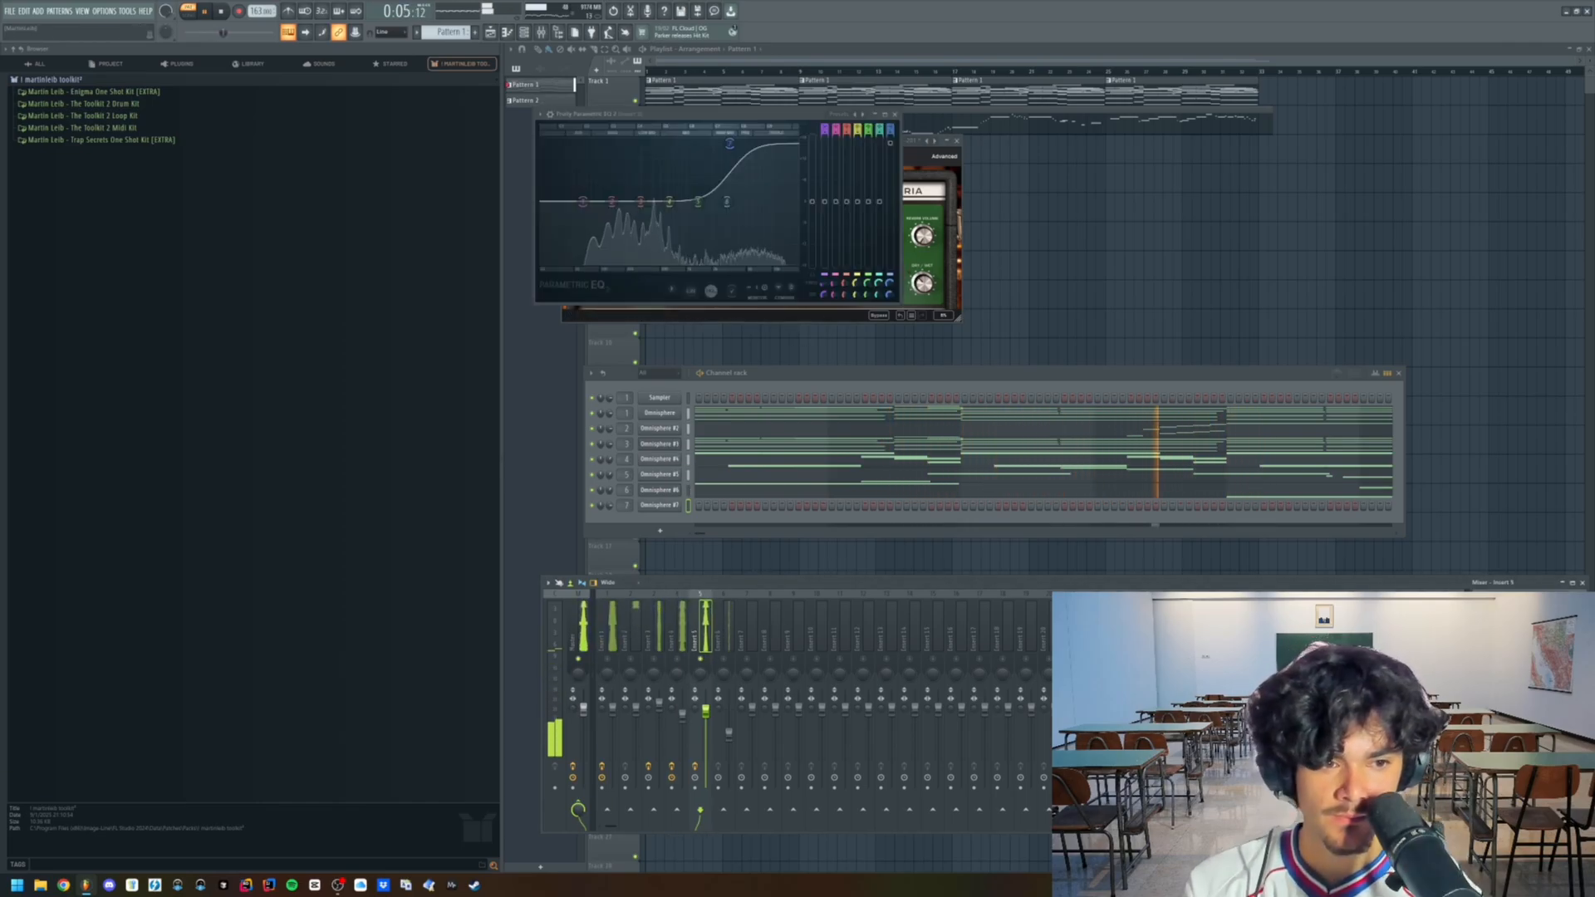
pyautogui.click(1476, 675)
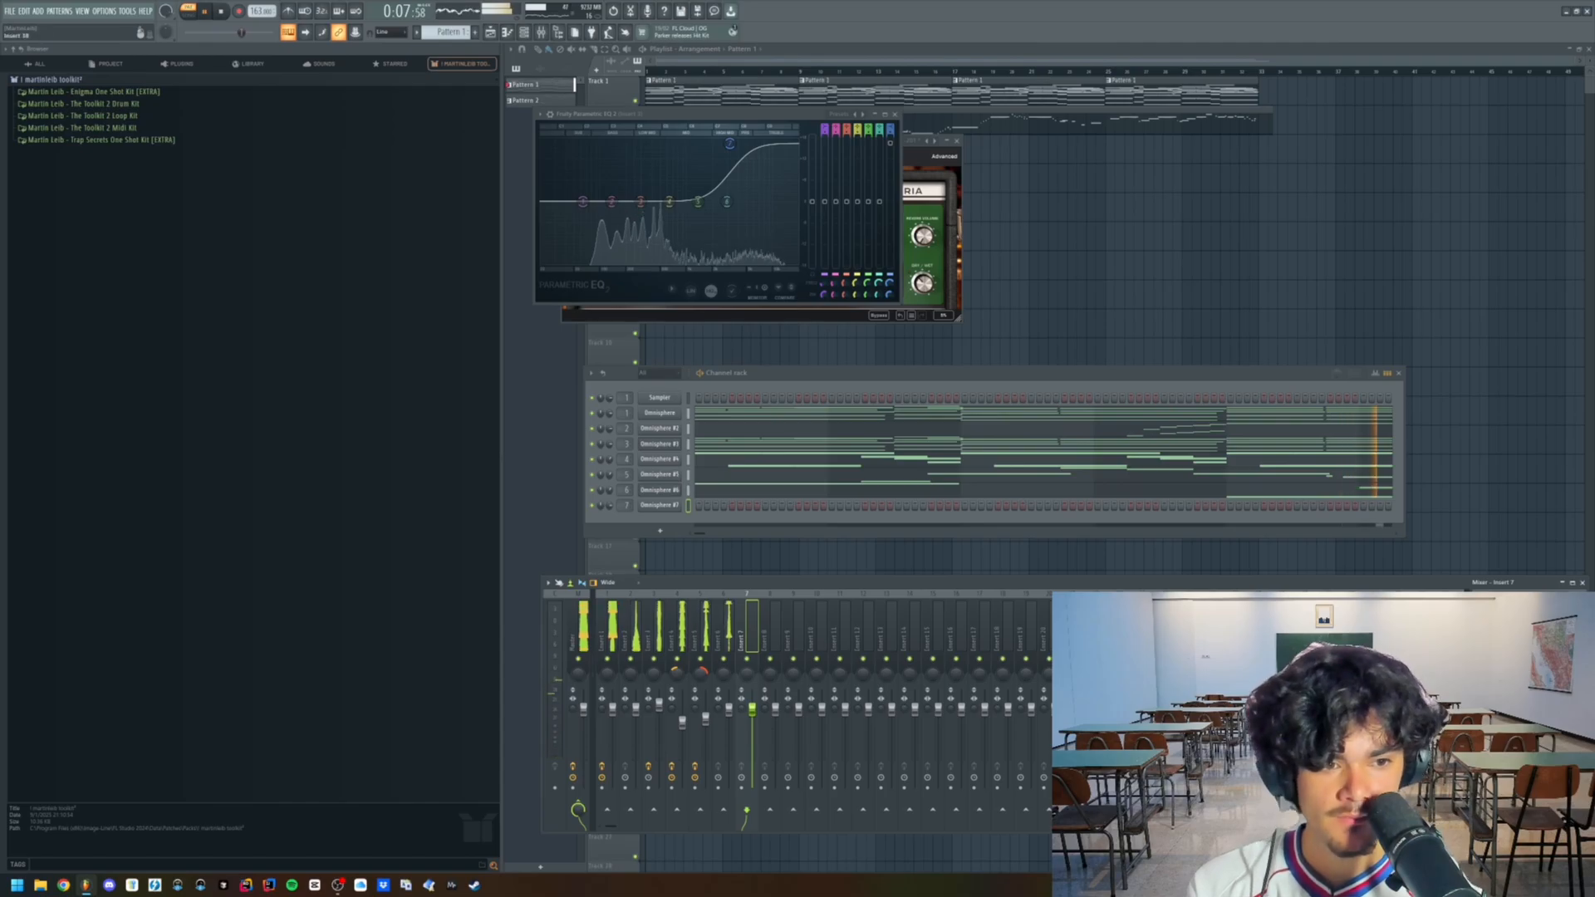
pyautogui.click(1477, 623)
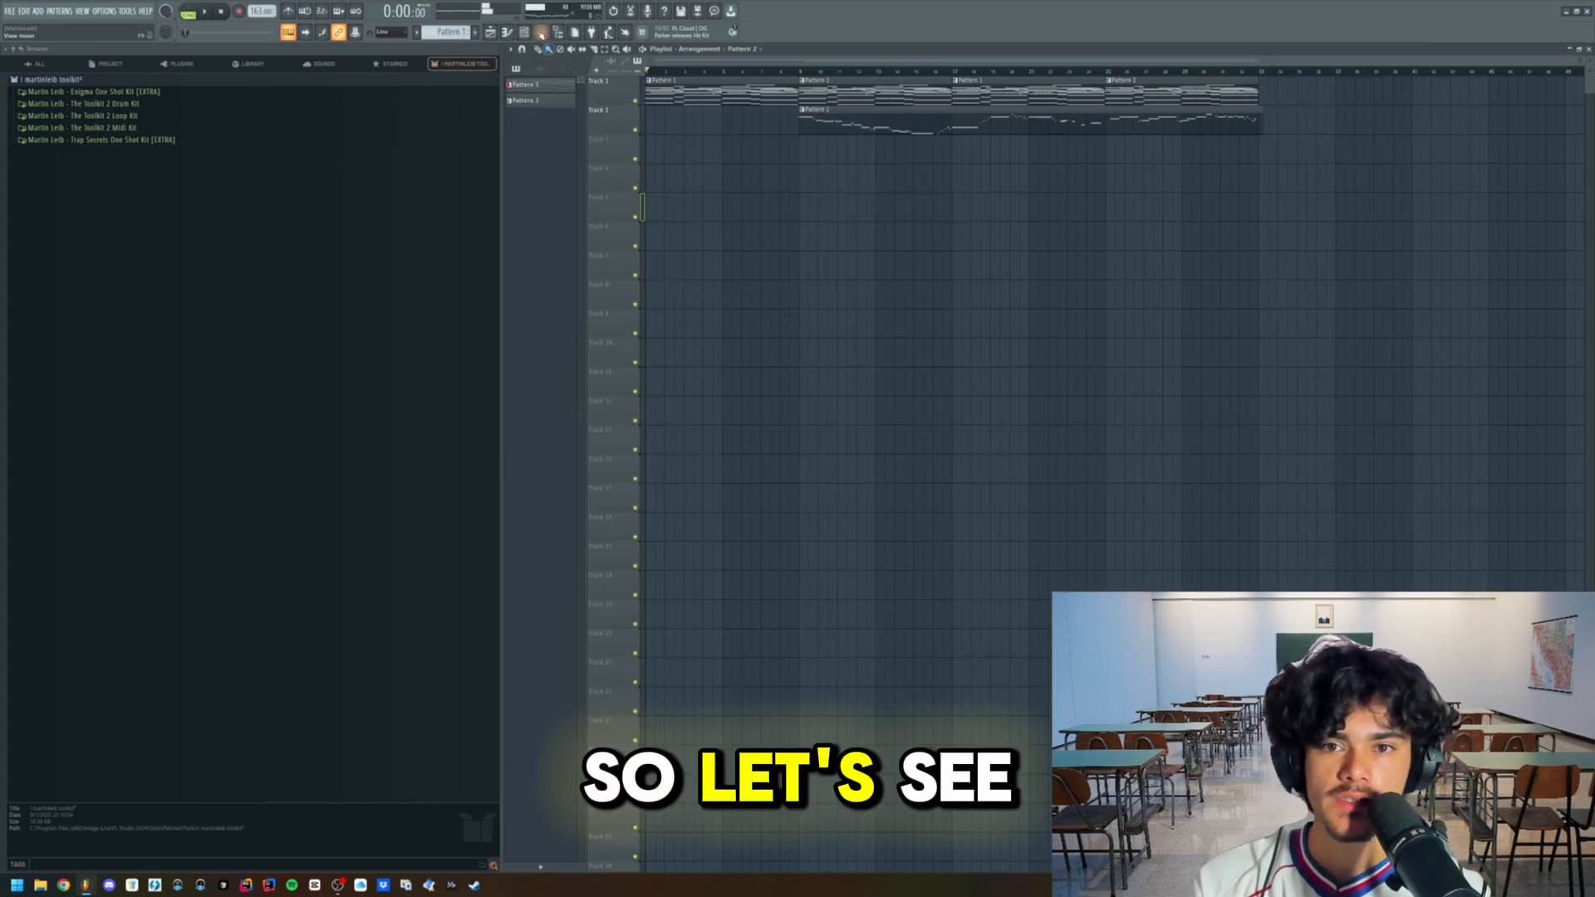
# - Play the arrangement, trim the Pattern 2 clip's start to just before the third Pattern 1 clip, and open its piano roll
pyautogui.click(541, 33)
pyautogui.click(542, 33)
pyautogui.press('space')
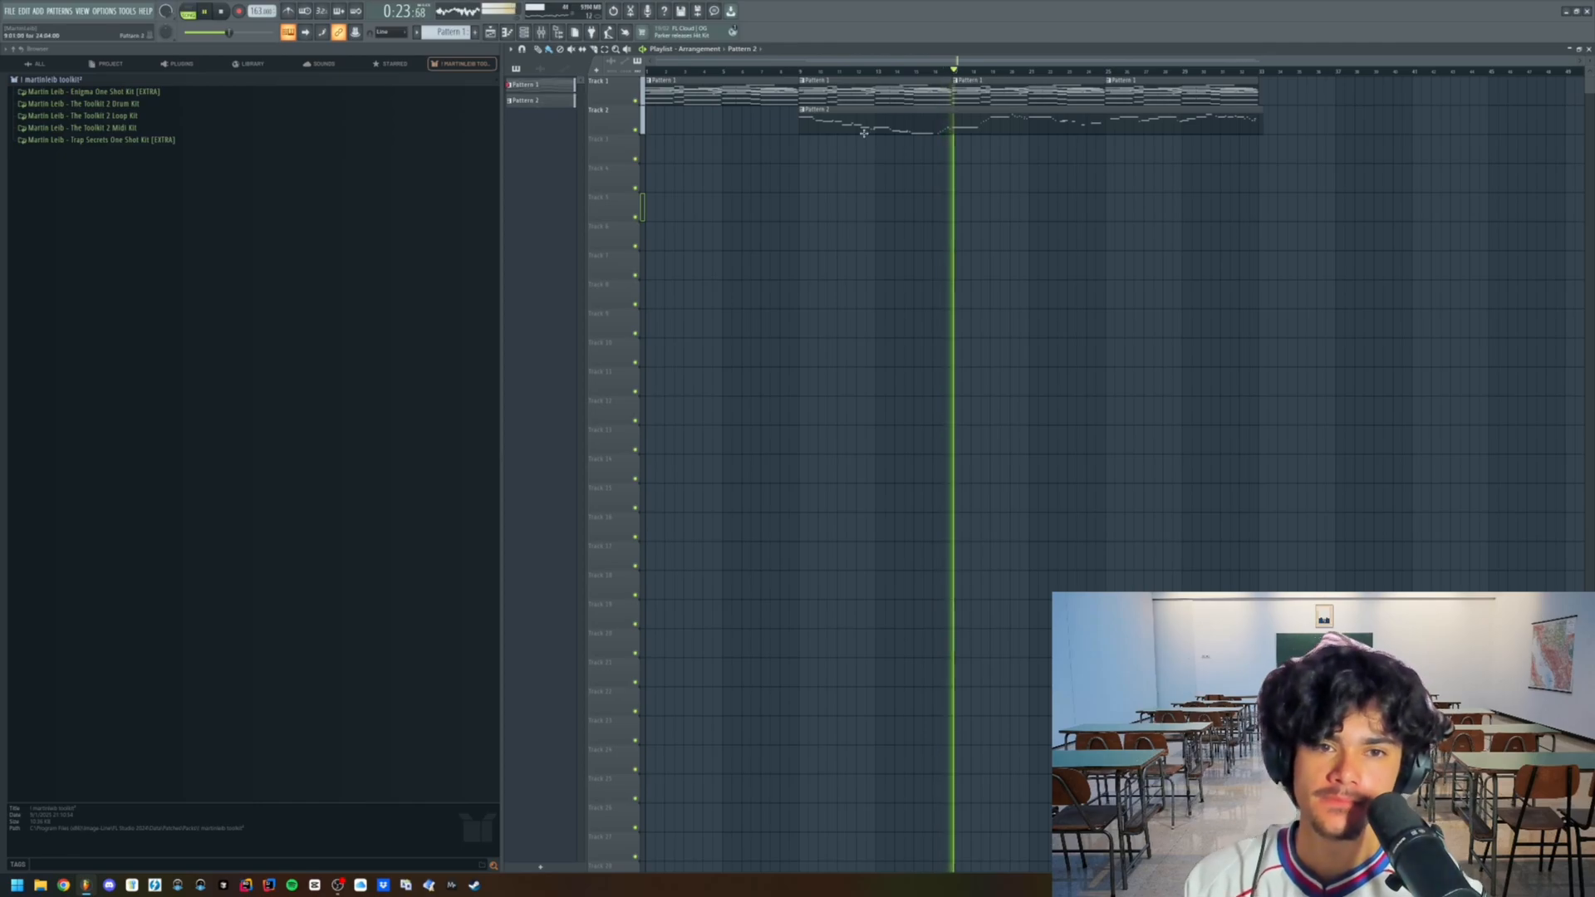
pyautogui.moveTo(800, 124); pyautogui.dragTo(936, 137)
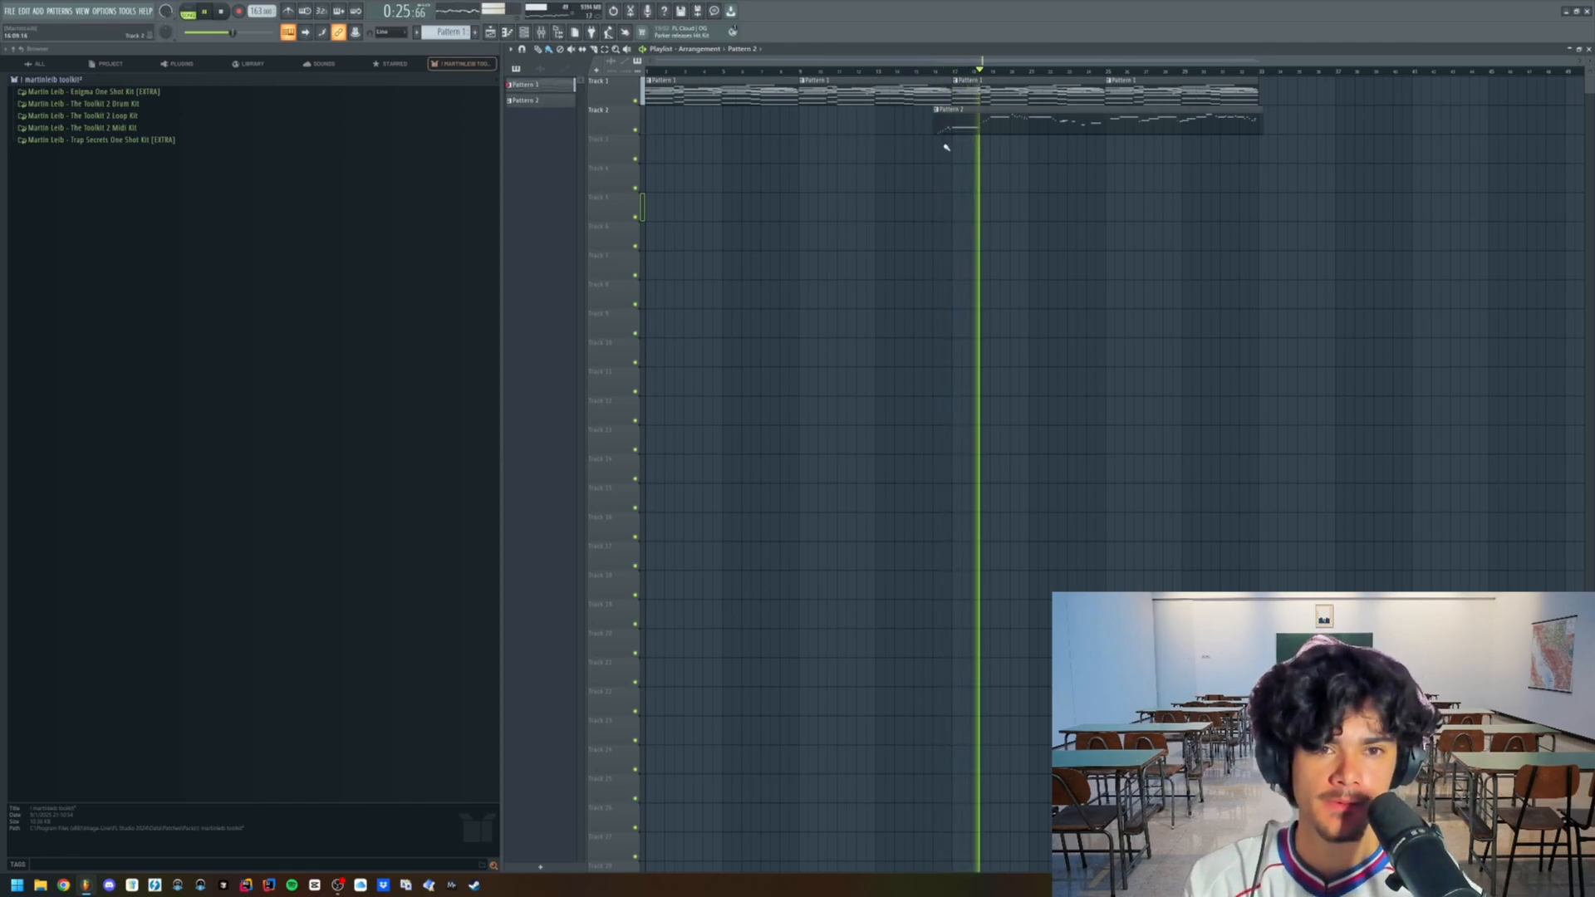
pyautogui.scroll(3, 1129, 175)
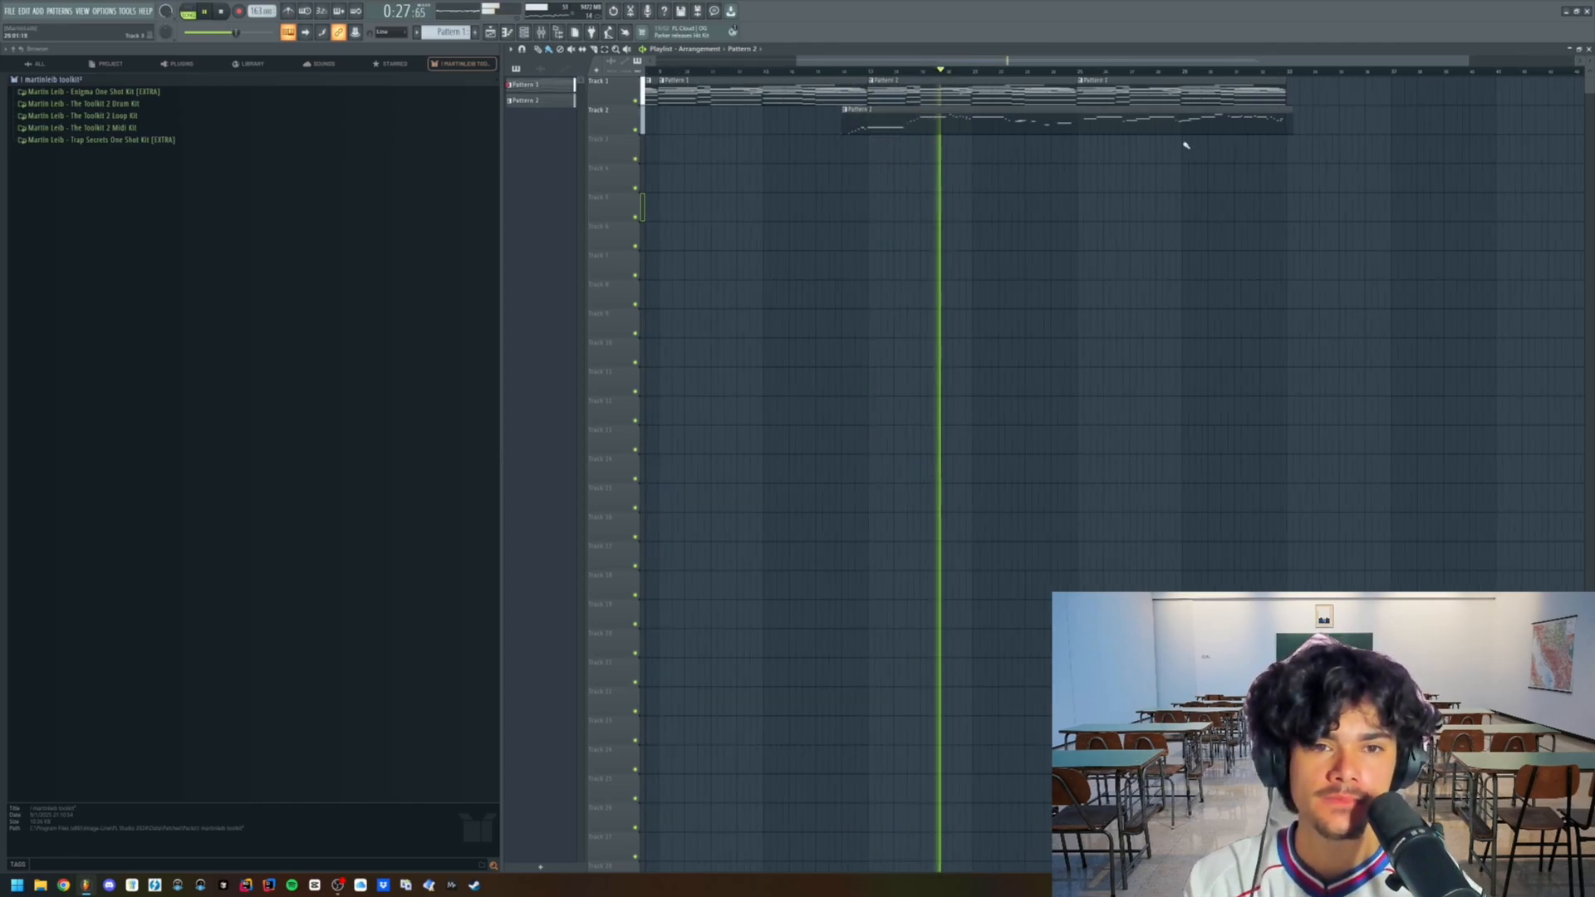
pyautogui.doubleClick(1091, 133)
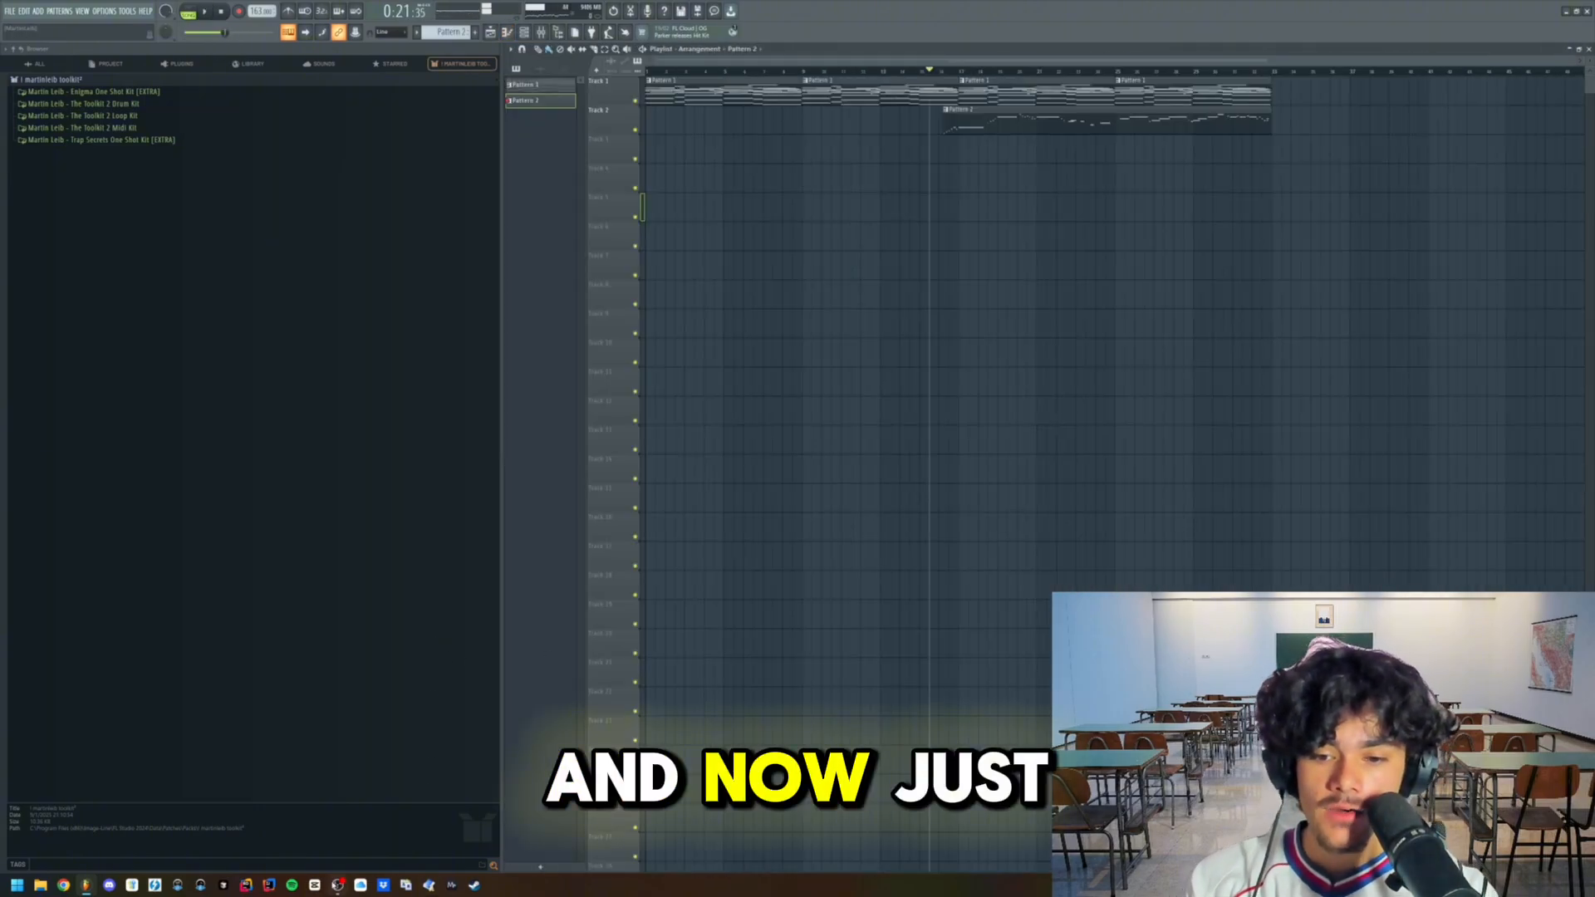
pyautogui.click(338, 886)
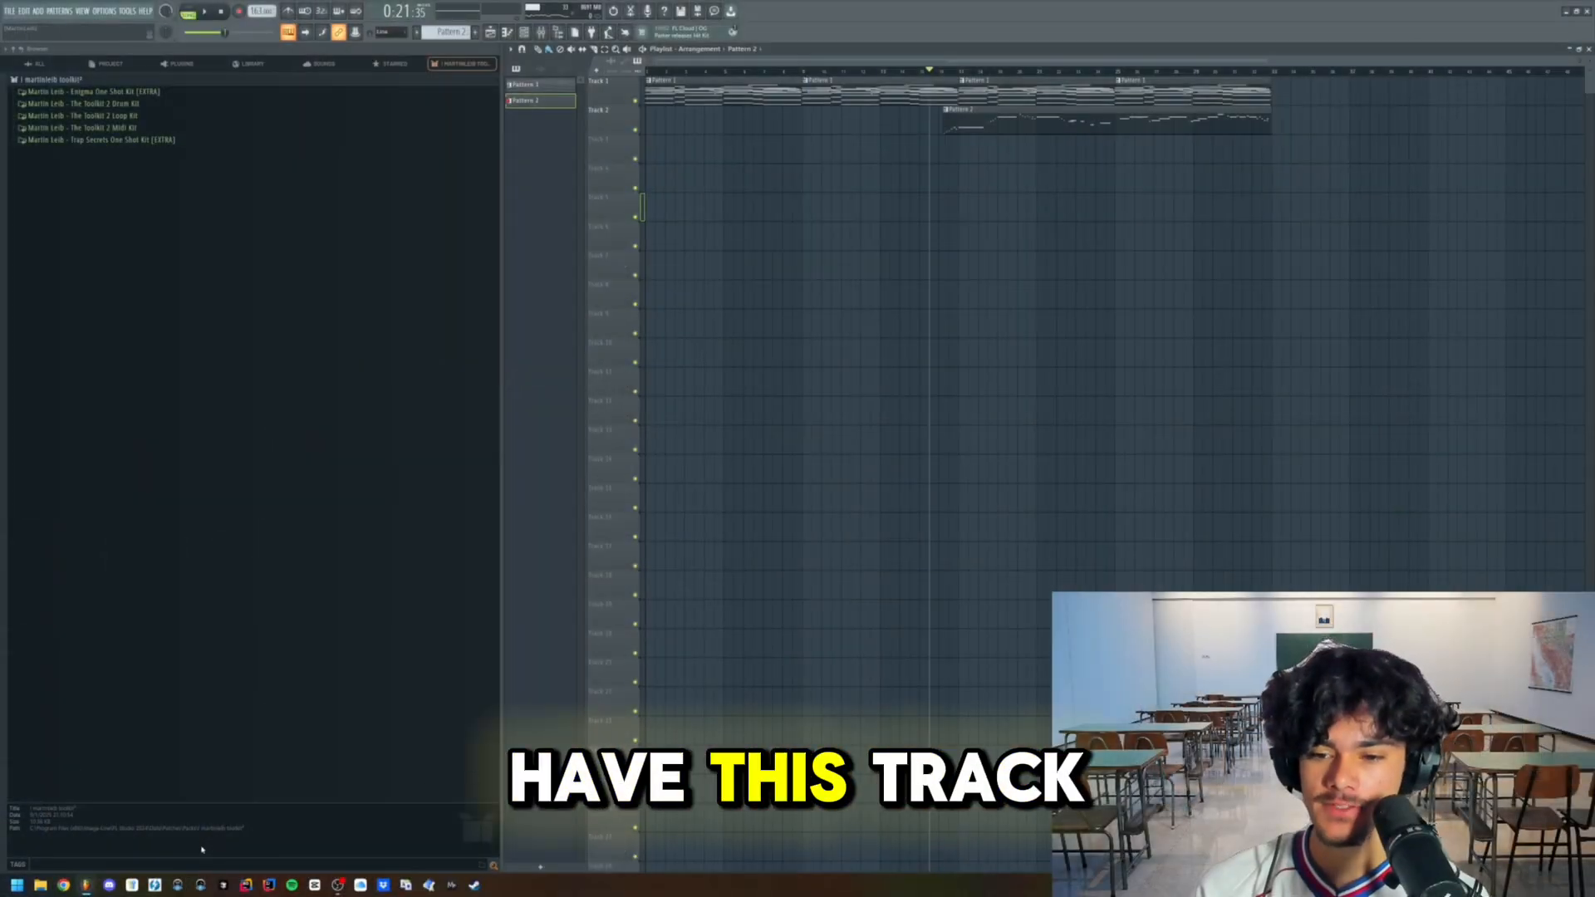
# - Import the audio file "Tate (how i feel) 125bpm Amin" from the Desktop folder onto playlist Track 4
pyautogui.click(39, 885)
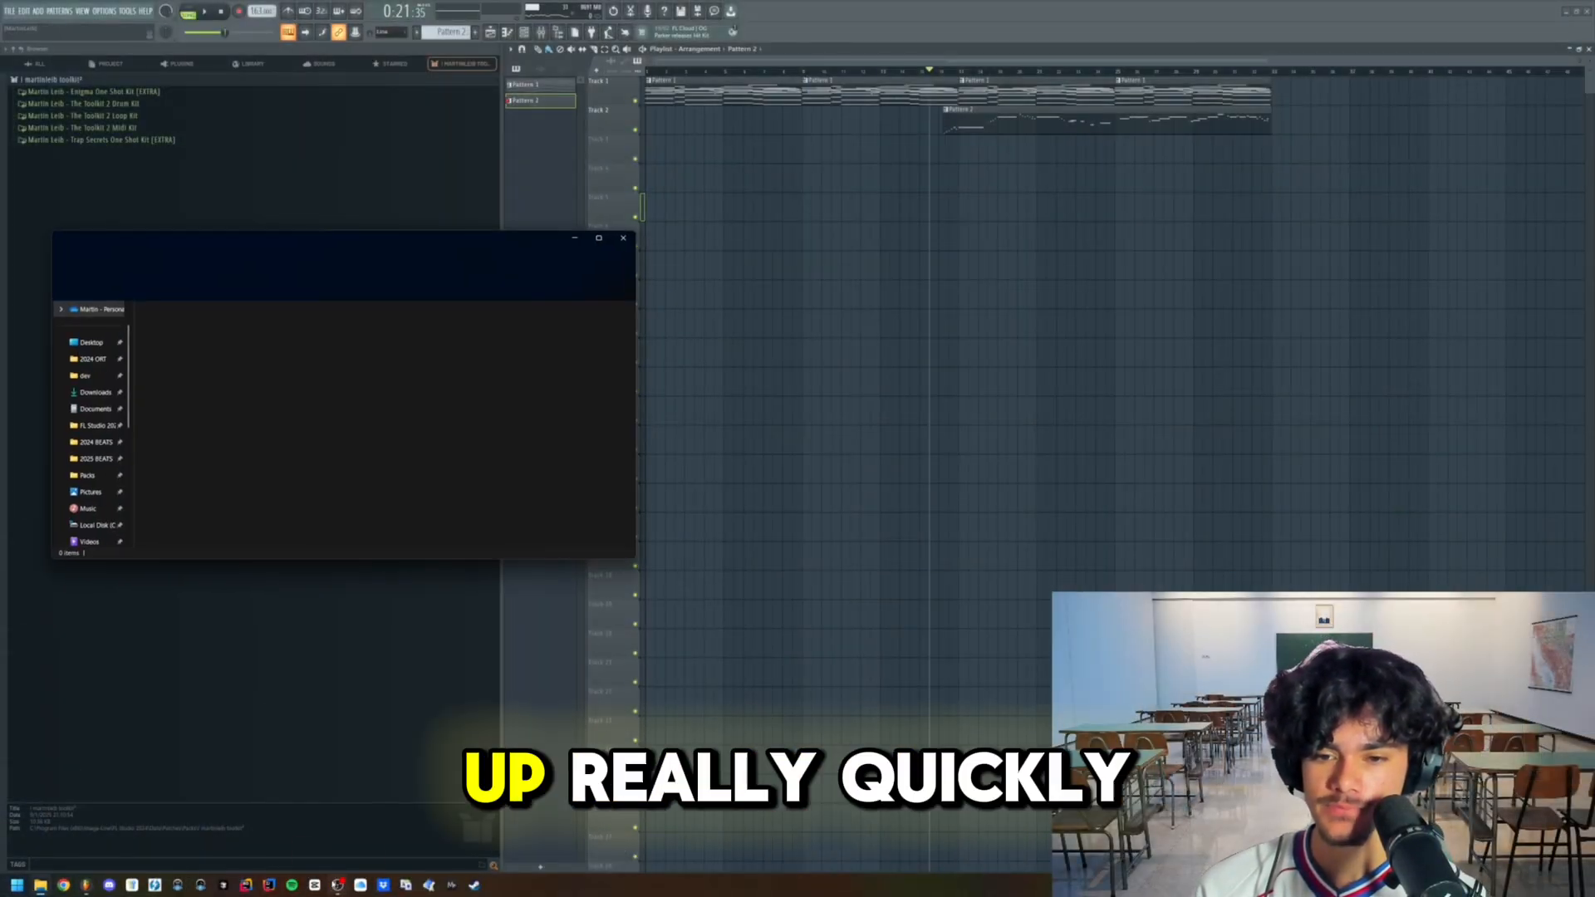
pyautogui.scroll(-5, 249, 432)
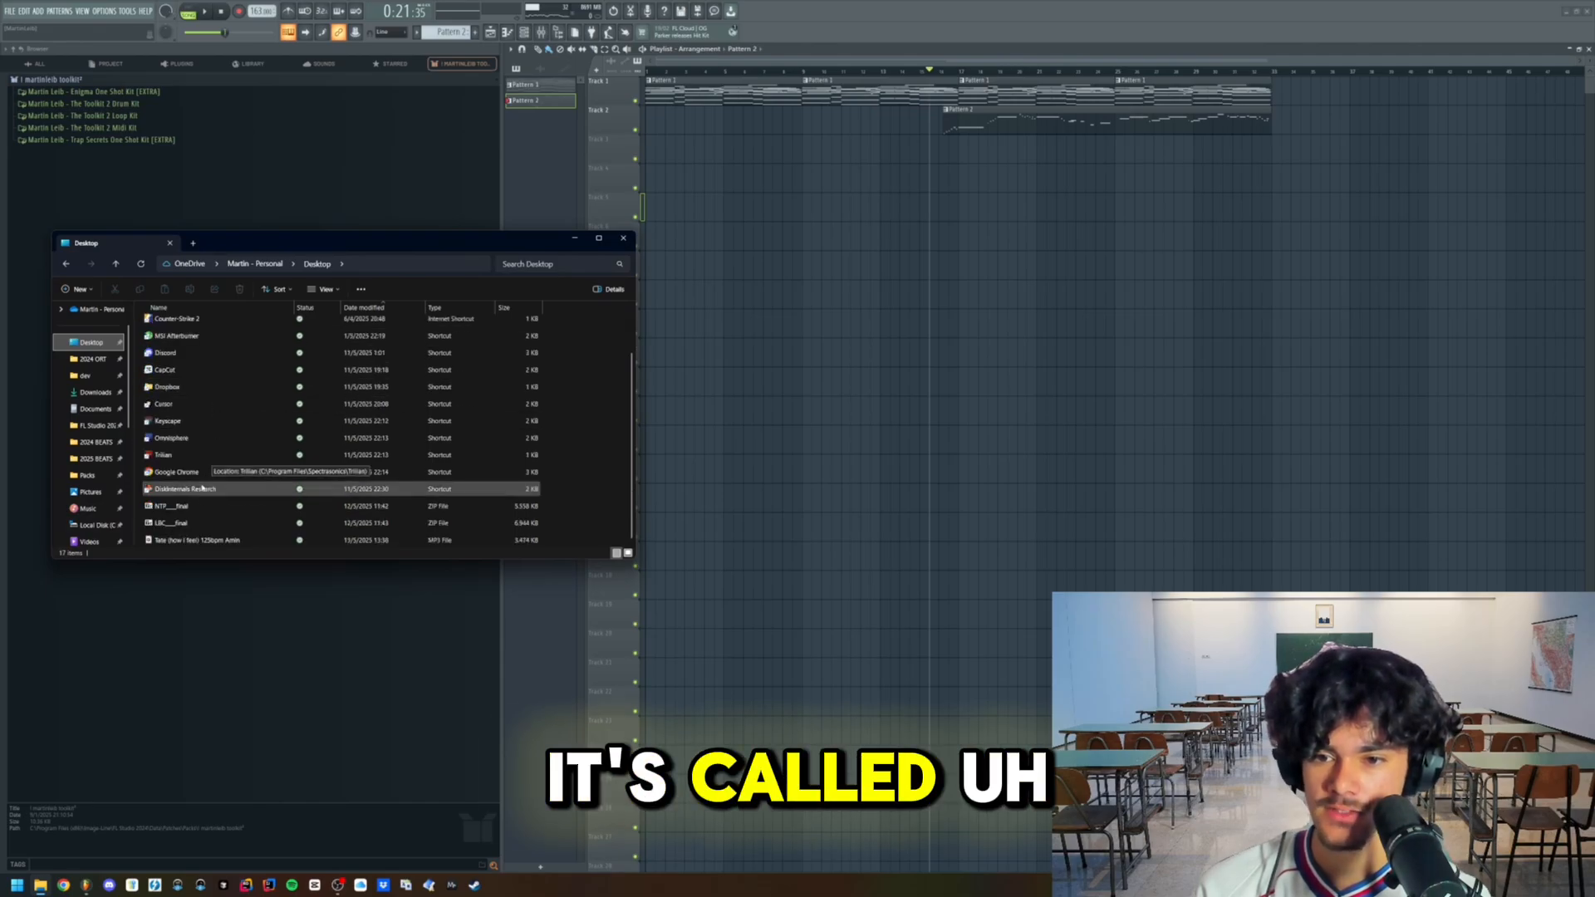
pyautogui.click(189, 541)
pyautogui.moveTo(739, 225); pyautogui.dragTo(685, 279)
pyautogui.scroll(8, 671, 179)
# - Boost the imported sample's precomputed gain to 100% in its channel settings
pyautogui.doubleClick(687, 173)
pyautogui.click(739, 345)
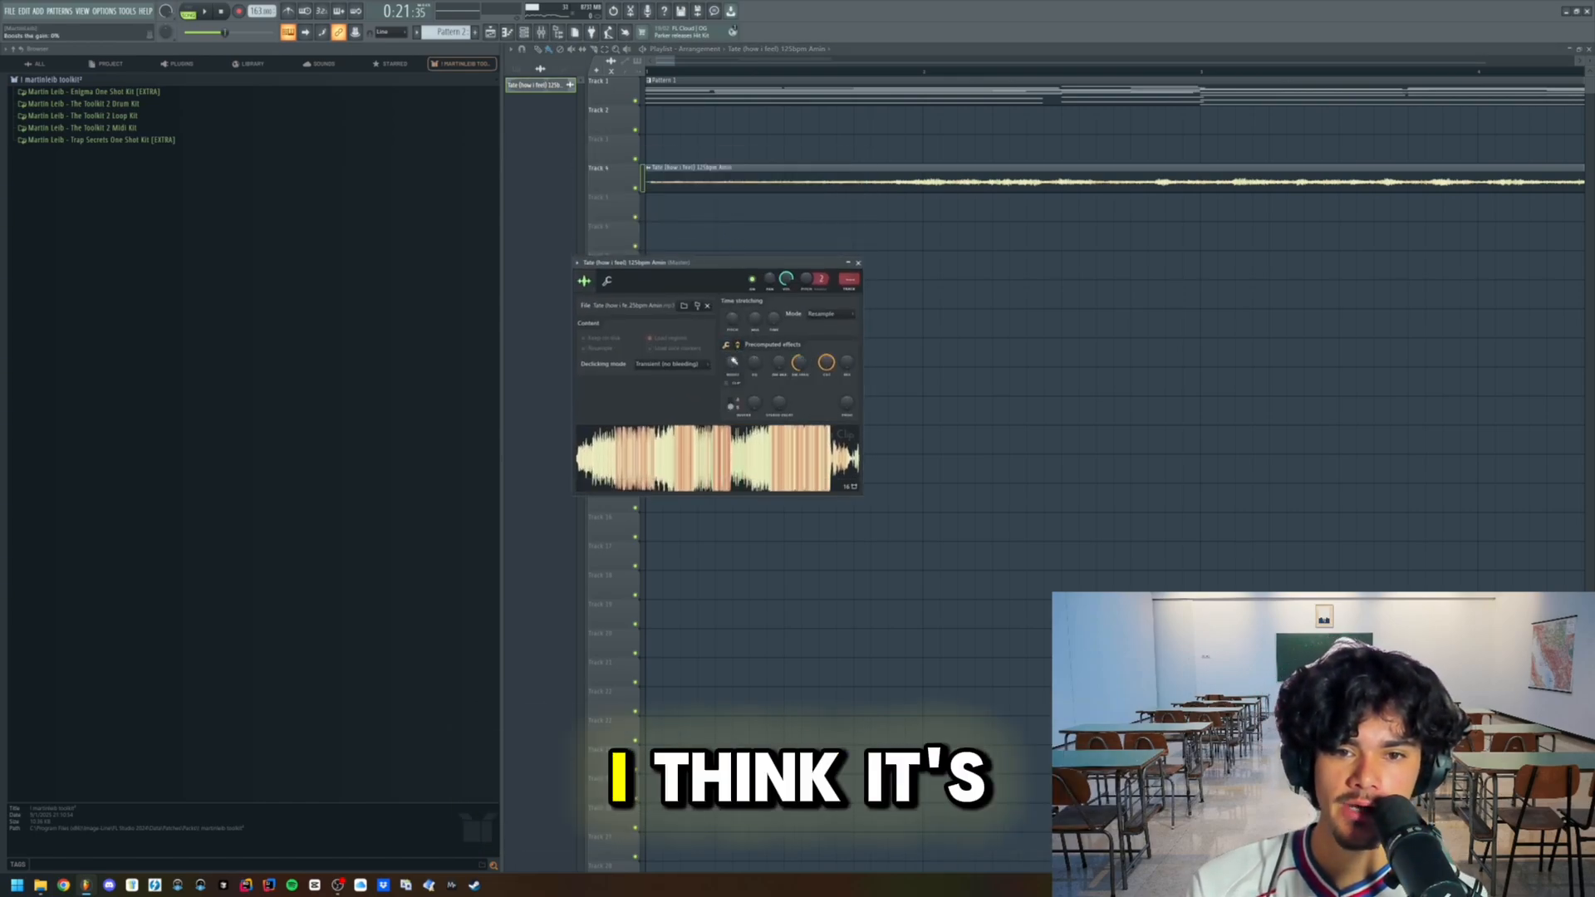
pyautogui.moveTo(732, 364); pyautogui.dragTo(732, 270)
pyautogui.press('Escape')
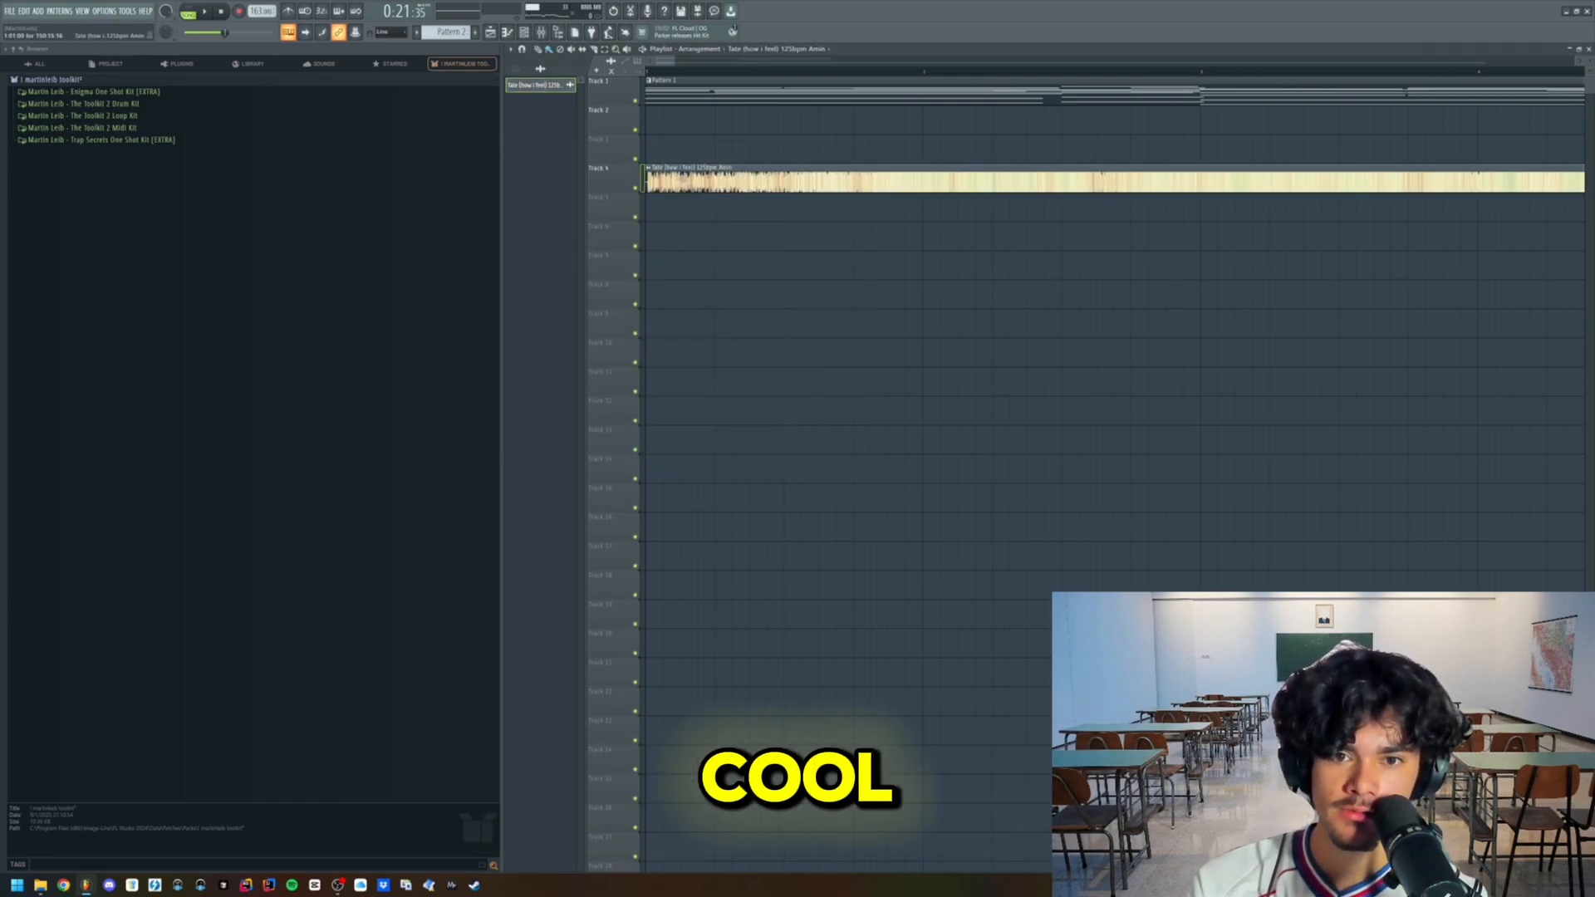
# - Remove the precomputed gain boost from the imported sample
pyautogui.scroll(3, 644, 192)
pyautogui.scroll(-10, 669, 191)
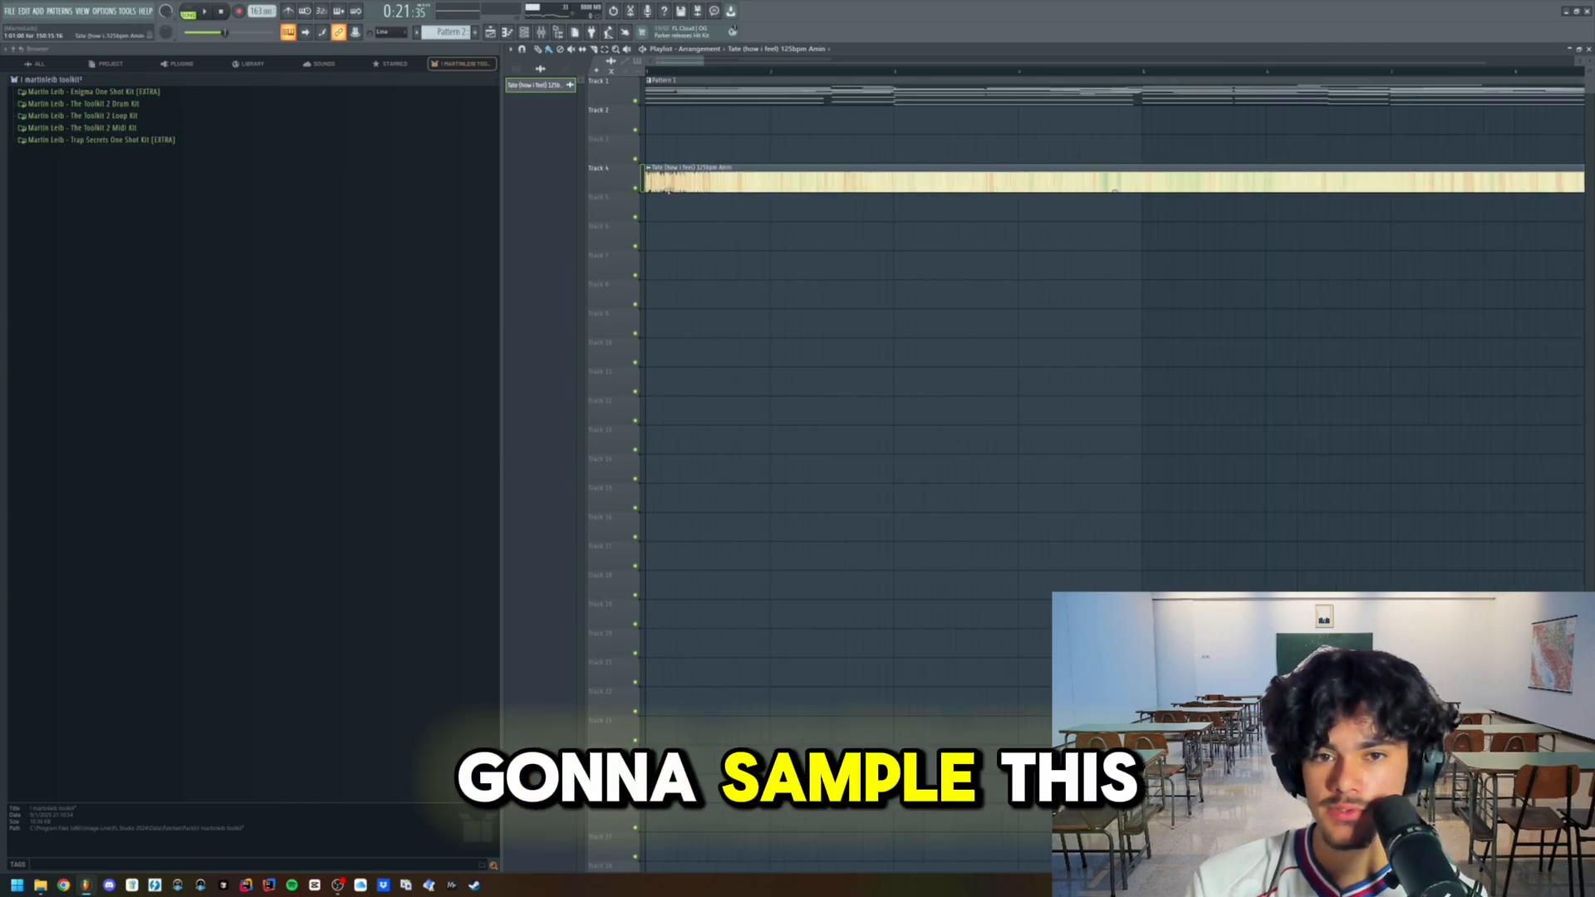
pyautogui.scroll(-3, 670, 192)
pyautogui.doubleClick(671, 182)
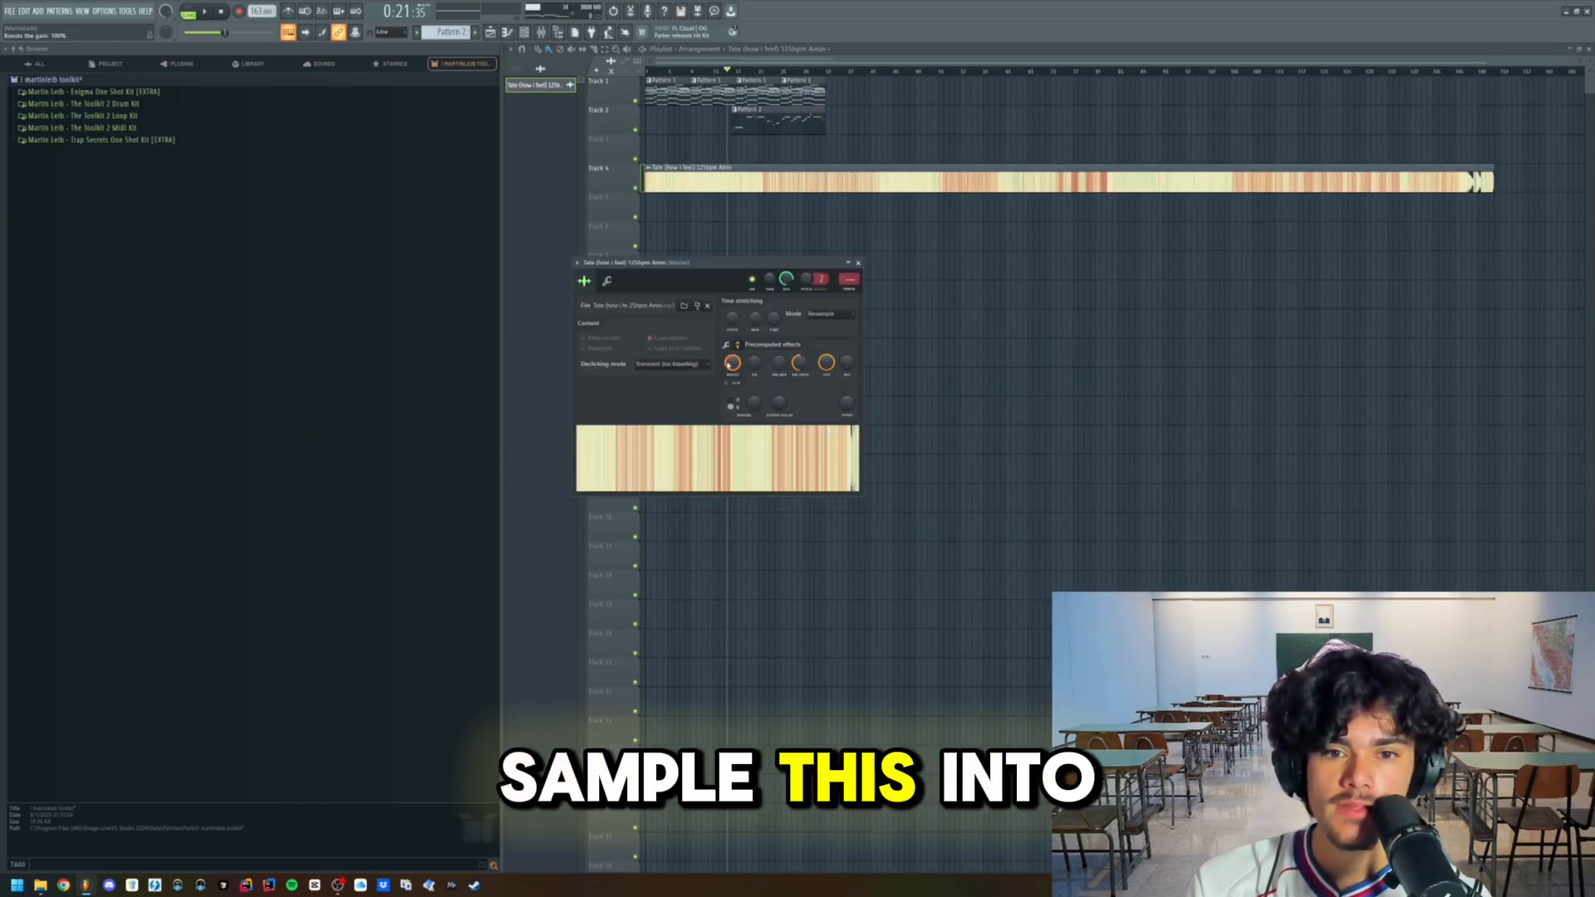
pyautogui.moveTo(729, 363); pyautogui.dragTo(728, 299)
pyautogui.press('Escape')
# - Fit the sample clip to the project tempo, entering 125 BPM as its original tempo
pyautogui.click(650, 169)
pyautogui.moveTo(694, 295)
pyautogui.click(758, 256)
pyautogui.click(806, 547)
pyautogui.write('1')
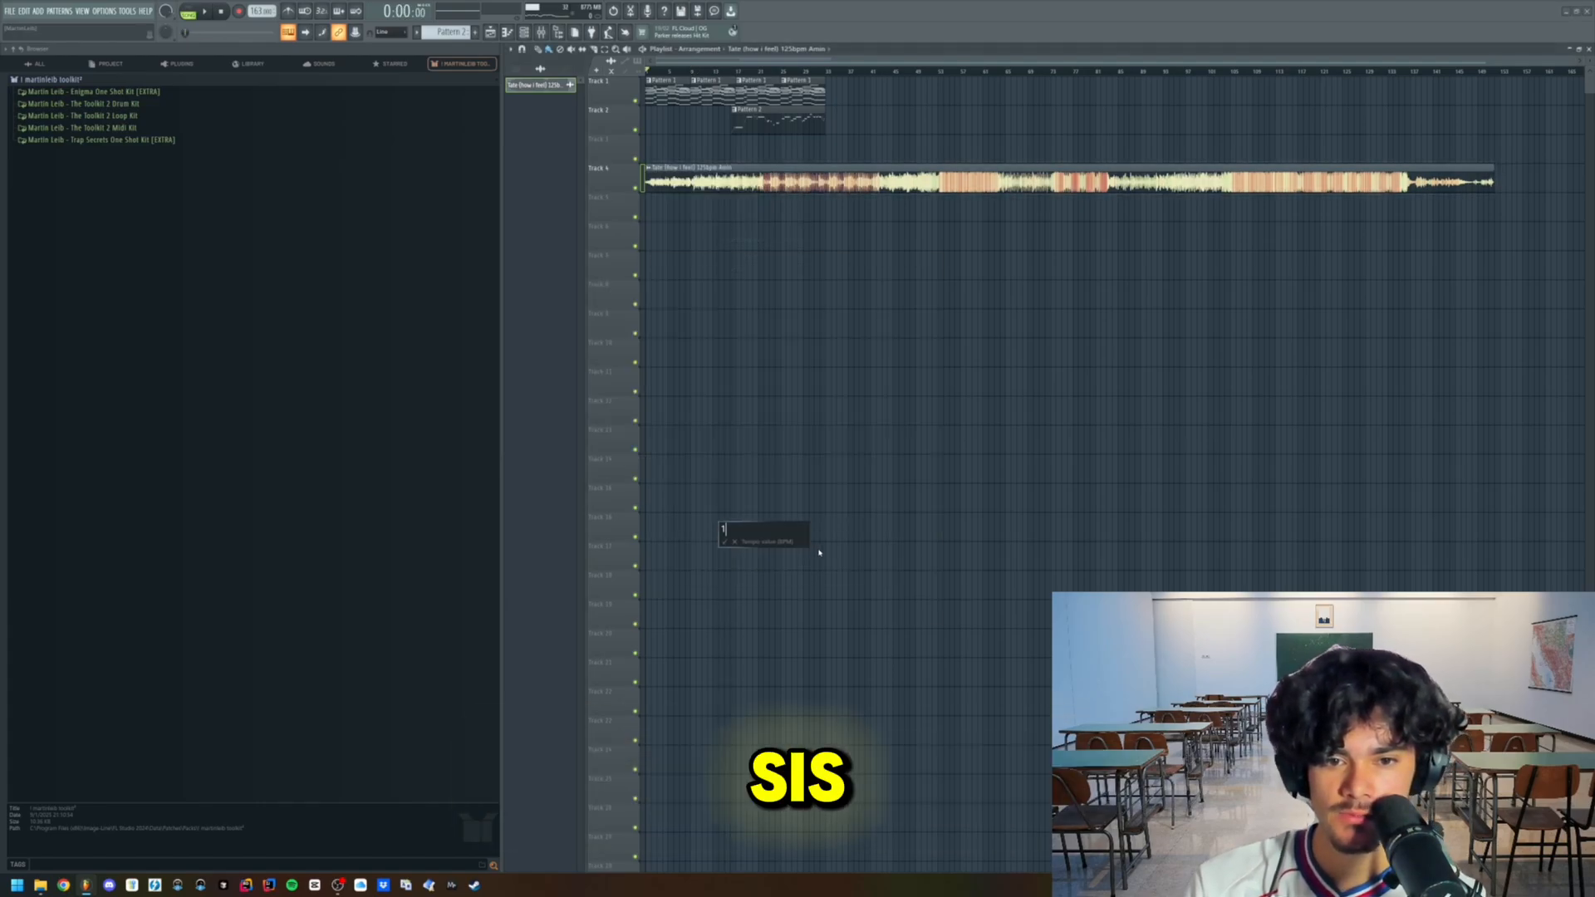
pyautogui.write('25')
pyautogui.press('Return')
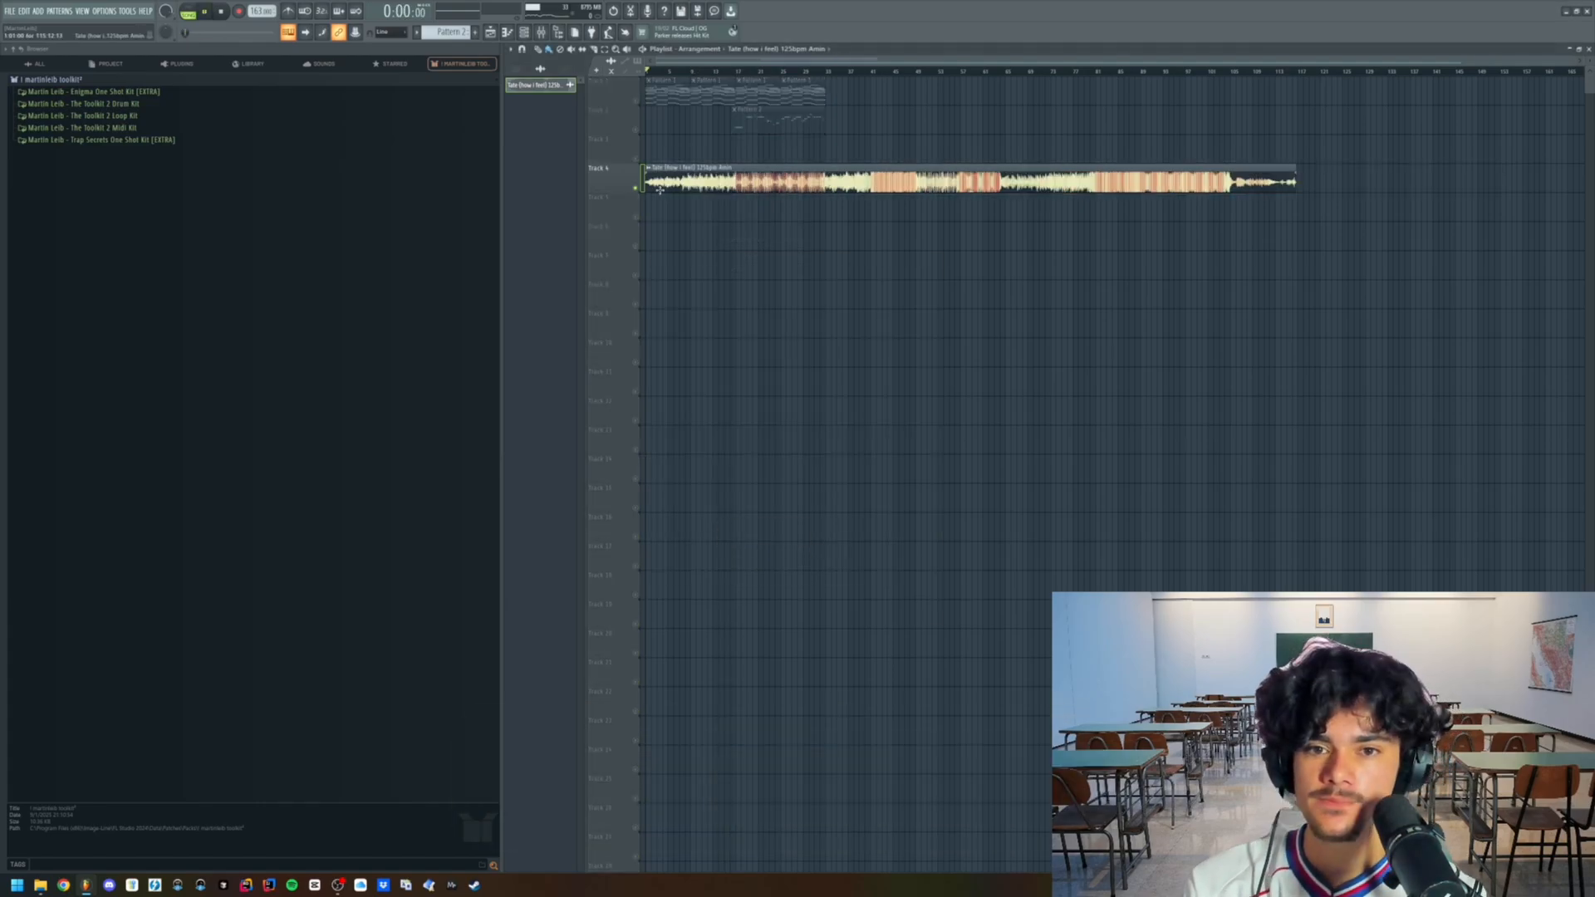
# - Audition the sample on its own and align its kick-drum entry with the start of the third Pattern 1 clip
pyautogui.press('space')
pyautogui.doubleClick(714, 183)
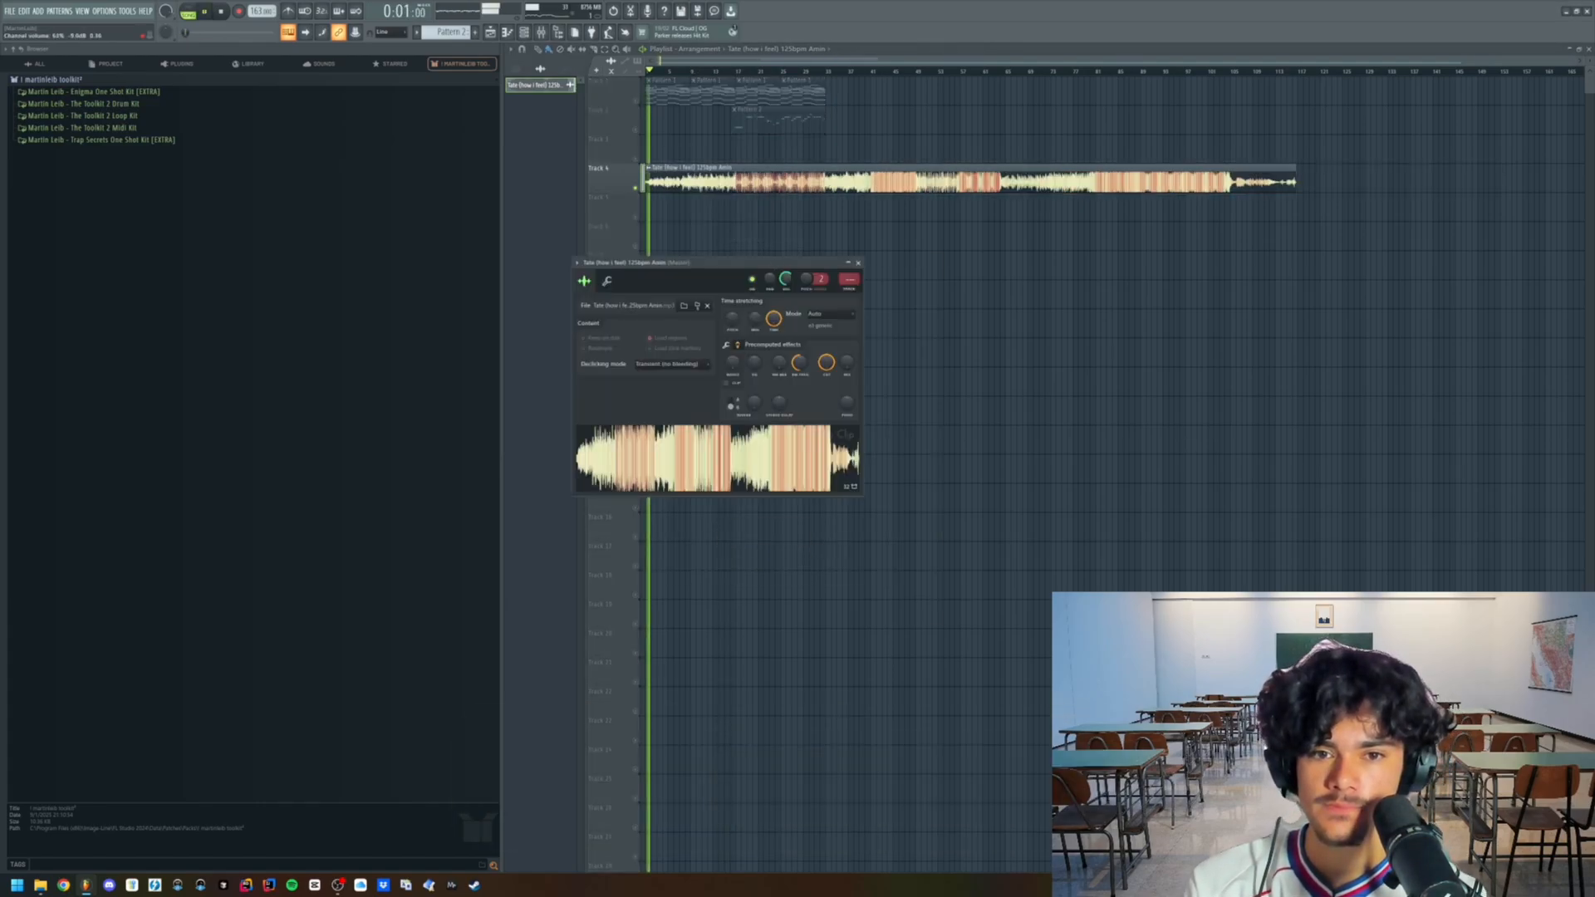
pyautogui.click(740, 72)
pyautogui.scroll(6, 754, 137)
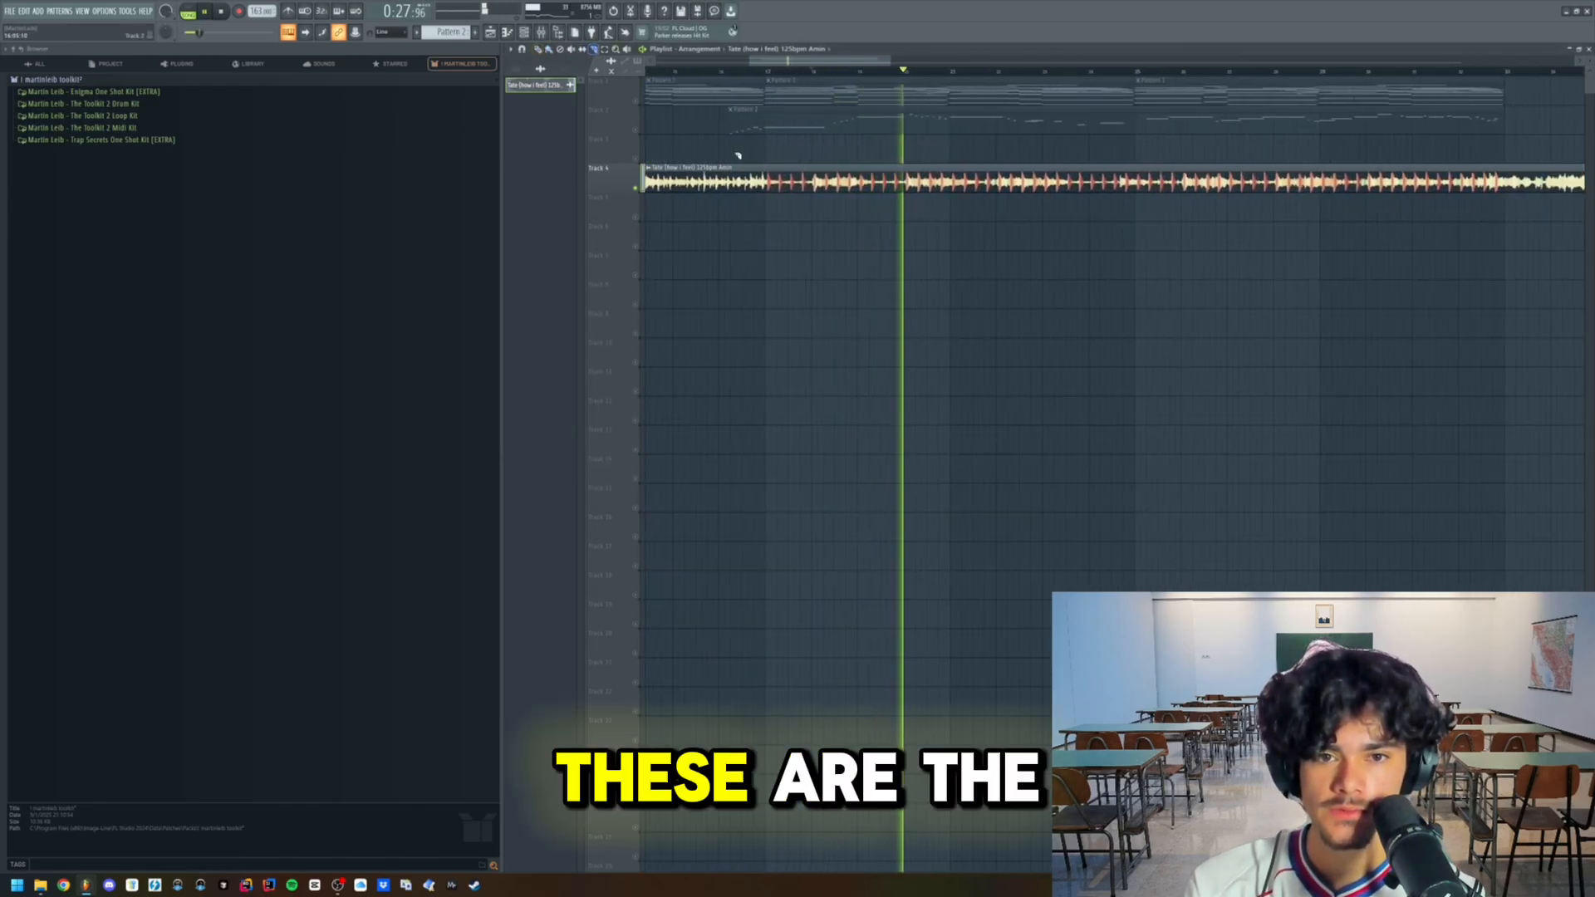
pyautogui.scroll(4, 773, 183)
pyautogui.moveTo(781, 184); pyautogui.dragTo(872, 184)
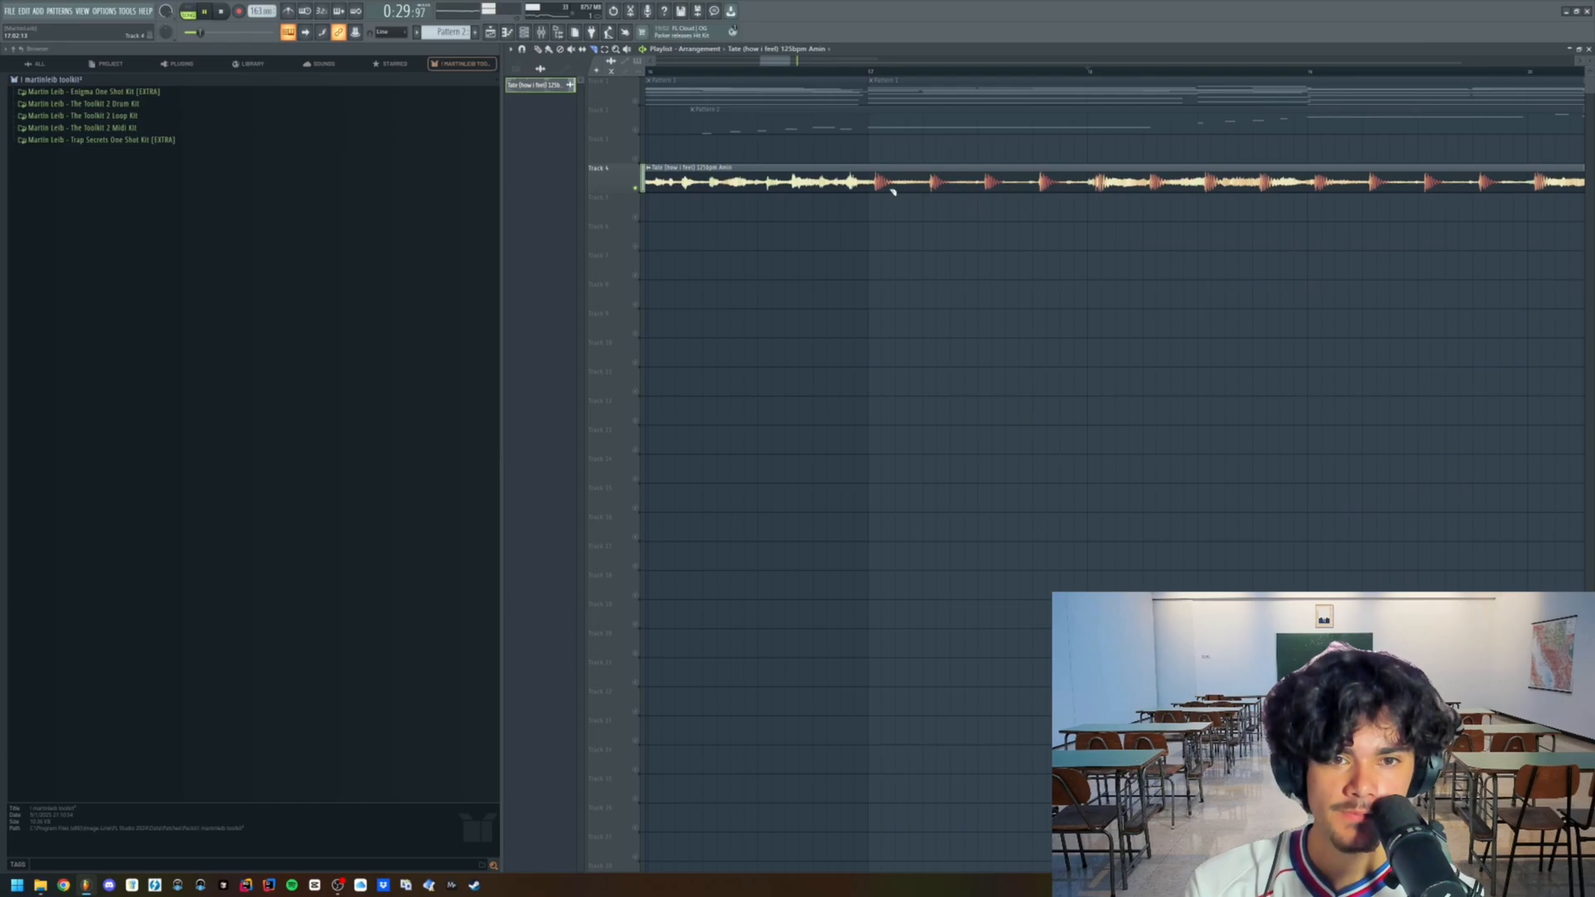
pyautogui.scroll(3, 873, 193)
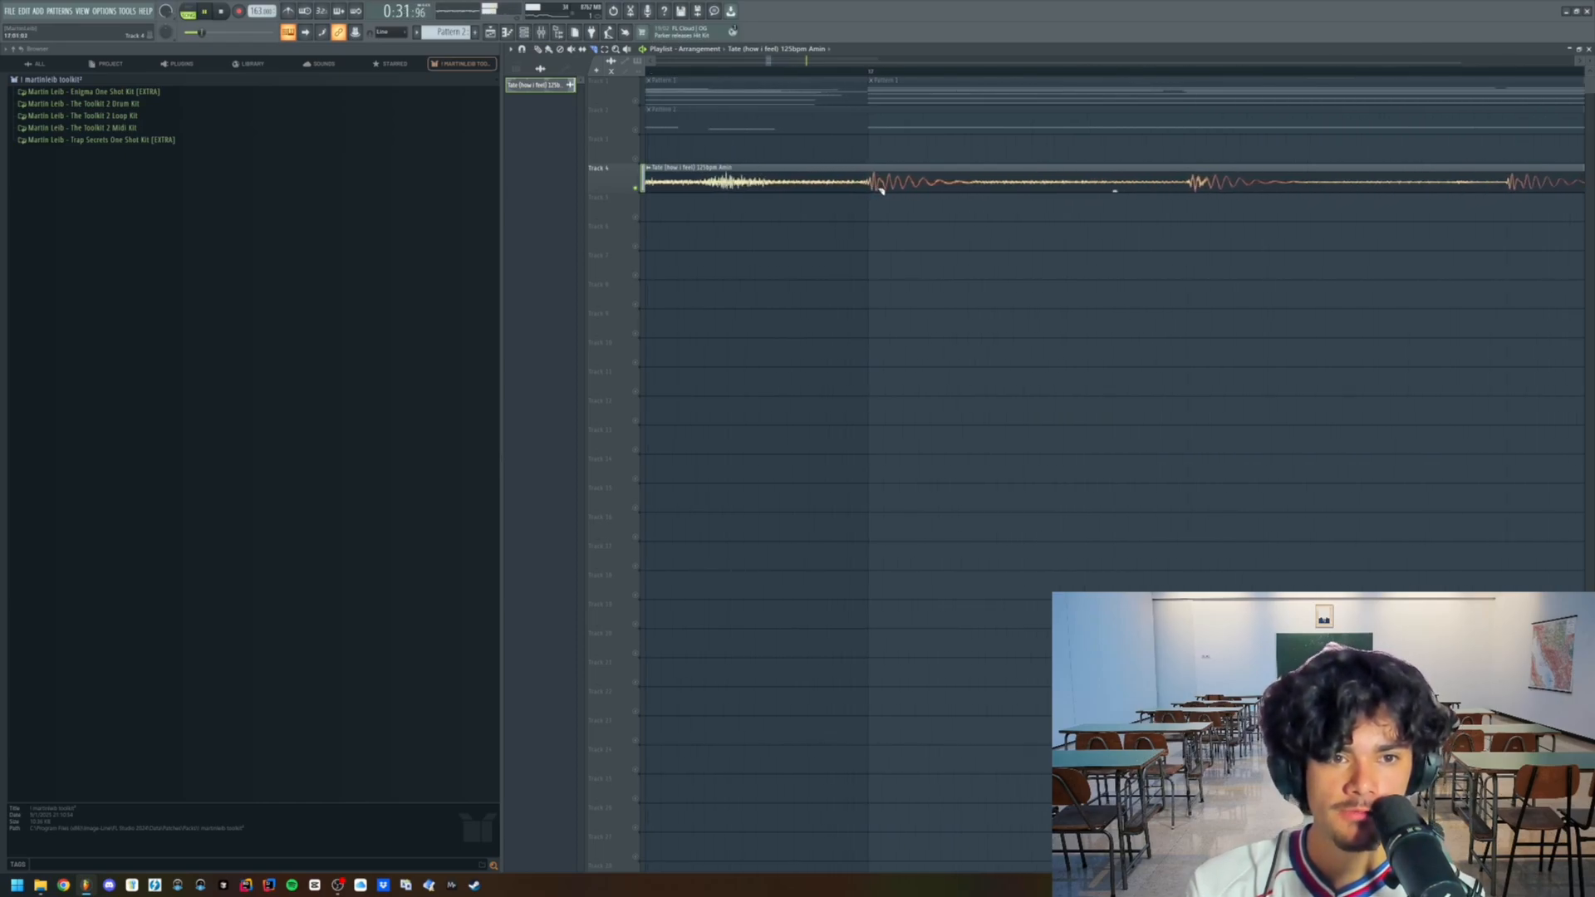
pyautogui.moveTo(870, 189); pyautogui.dragTo(869, 196)
# - Cut off and delete the part of the sample that lies before the third Pattern 1 clip
pyautogui.scroll(-10, 856, 202)
pyautogui.click(524, 38)
pyautogui.moveTo(754, 166); pyautogui.dragTo(739, 206)
pyautogui.press('Delete')
pyautogui.scroll(-4, 738, 206)
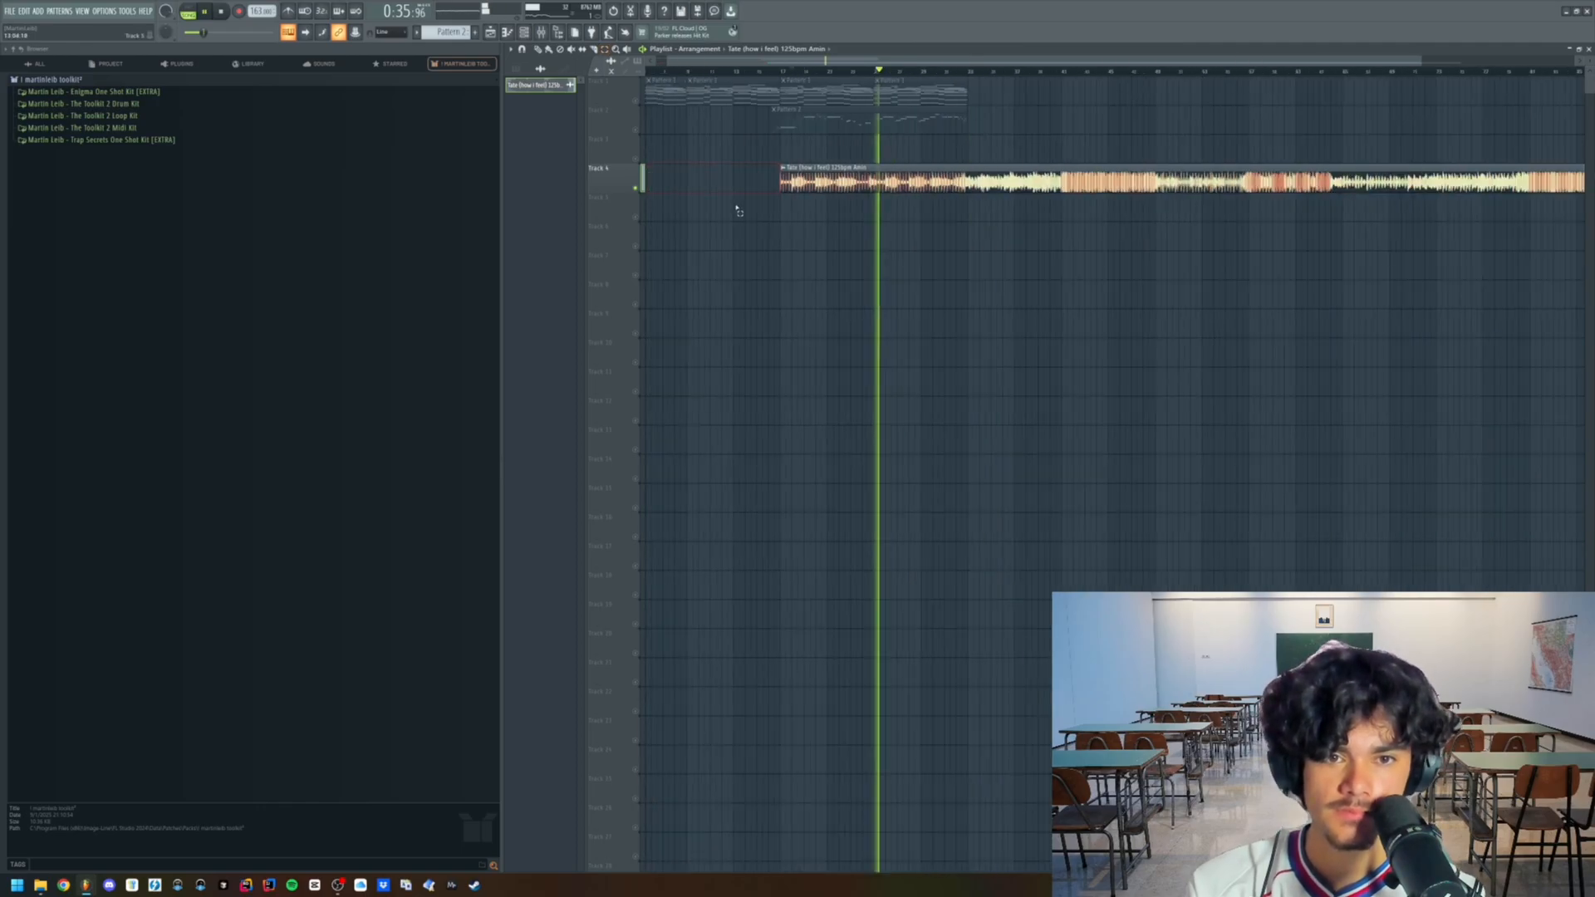
pyautogui.scroll(2, 912, 198)
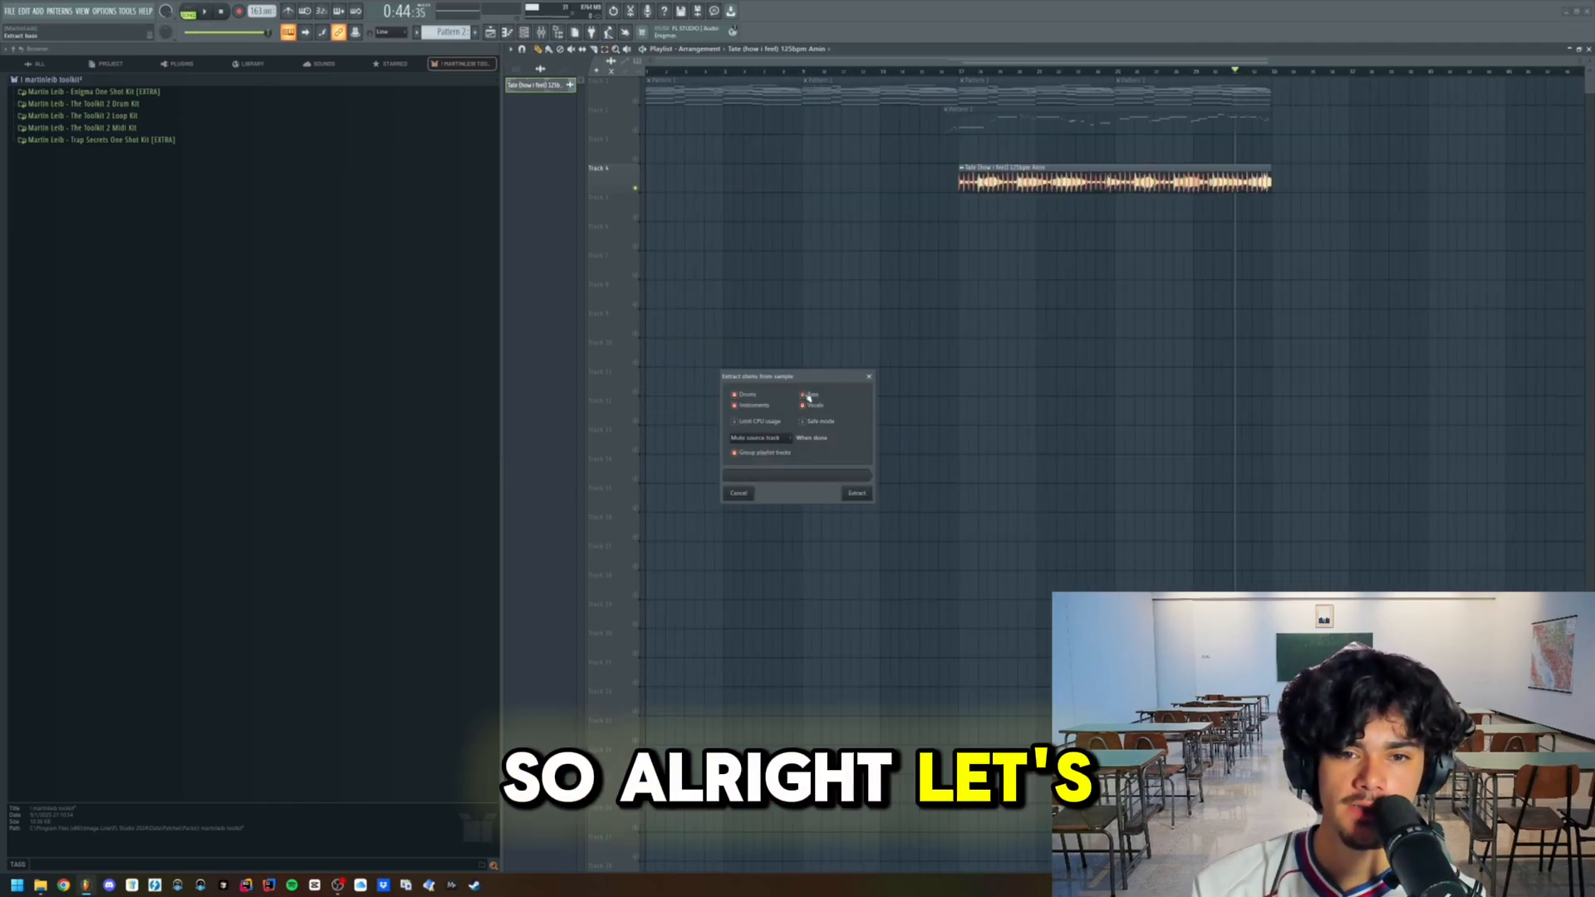
# - Extract only the vocals stem from the trimmed sample, with the bass left out, and inspect the extracted clip
pyautogui.click(808, 396)
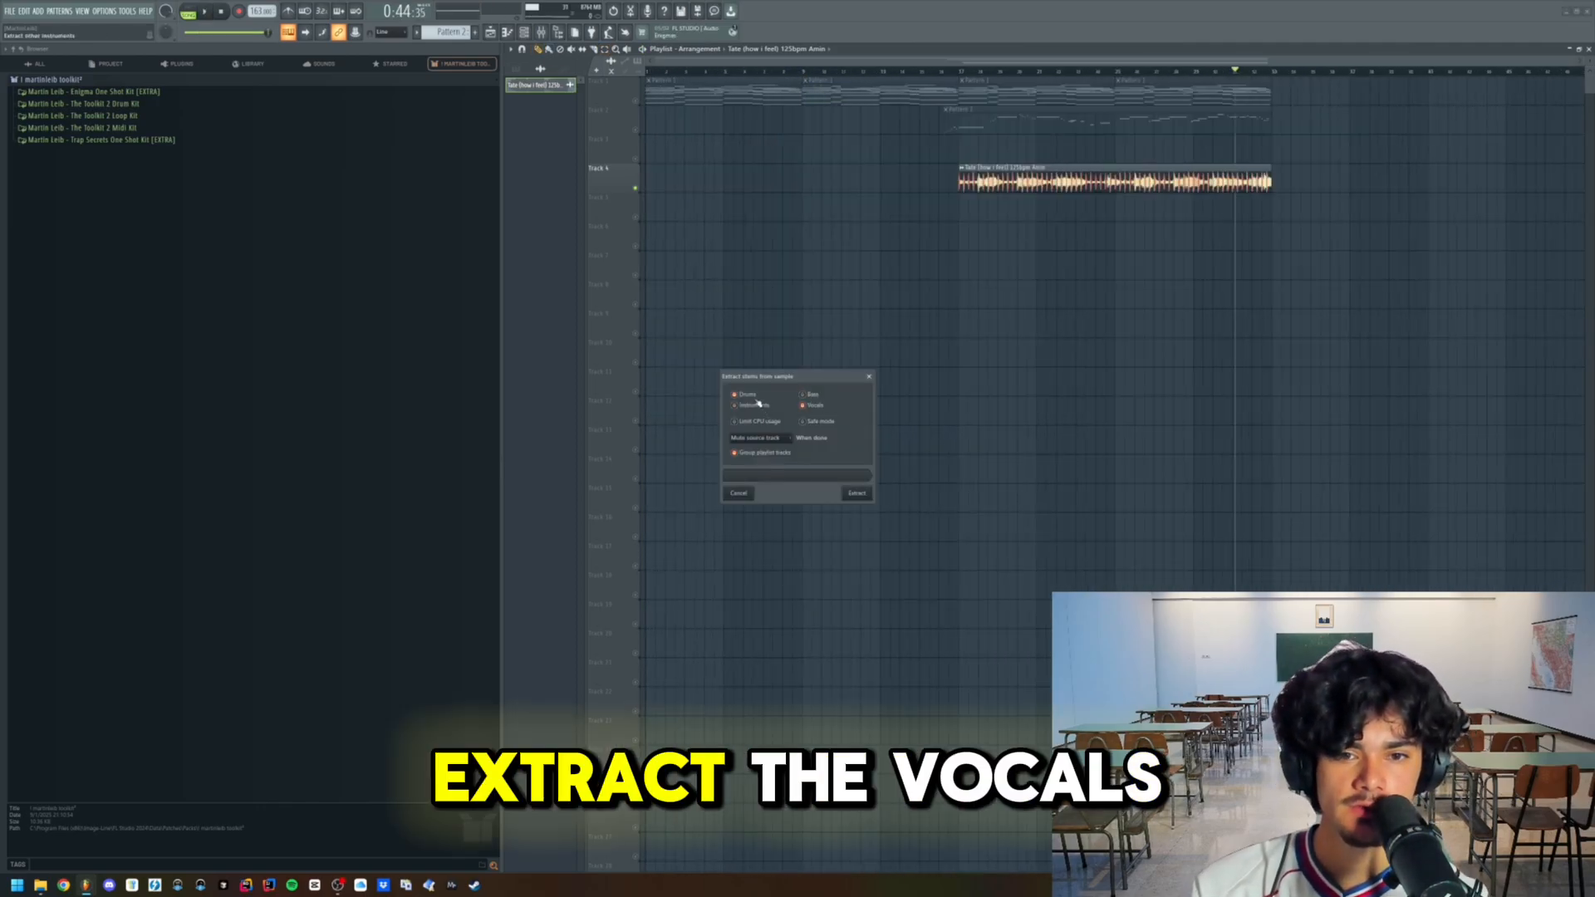
pyautogui.click(856, 493)
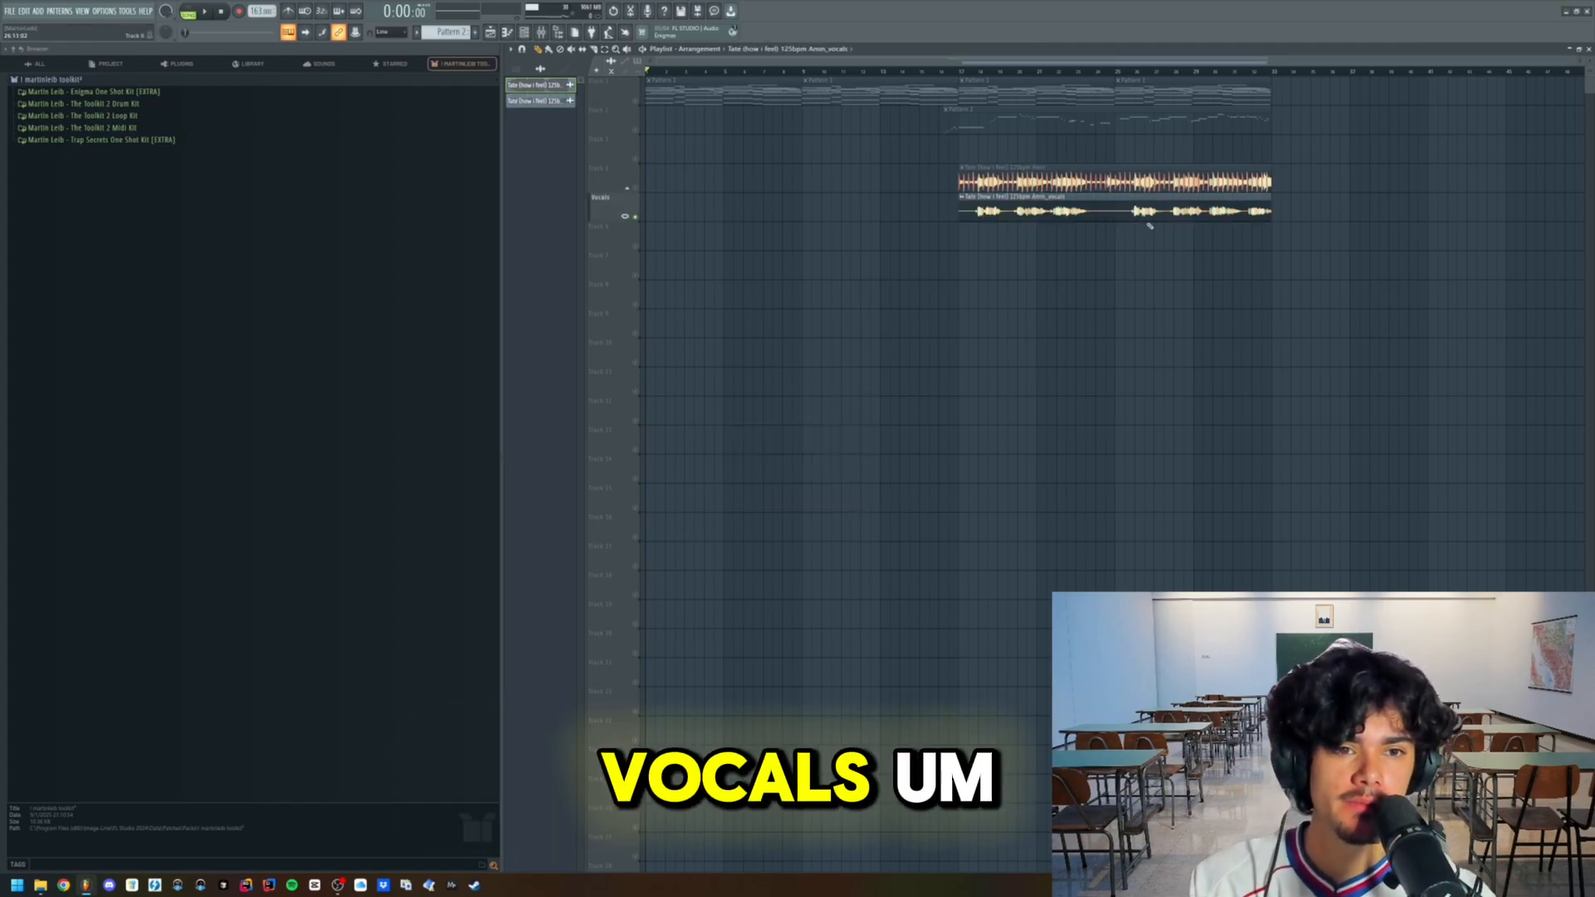
pyautogui.scroll(3, 1076, 218)
pyautogui.scroll(-3, 1074, 217)
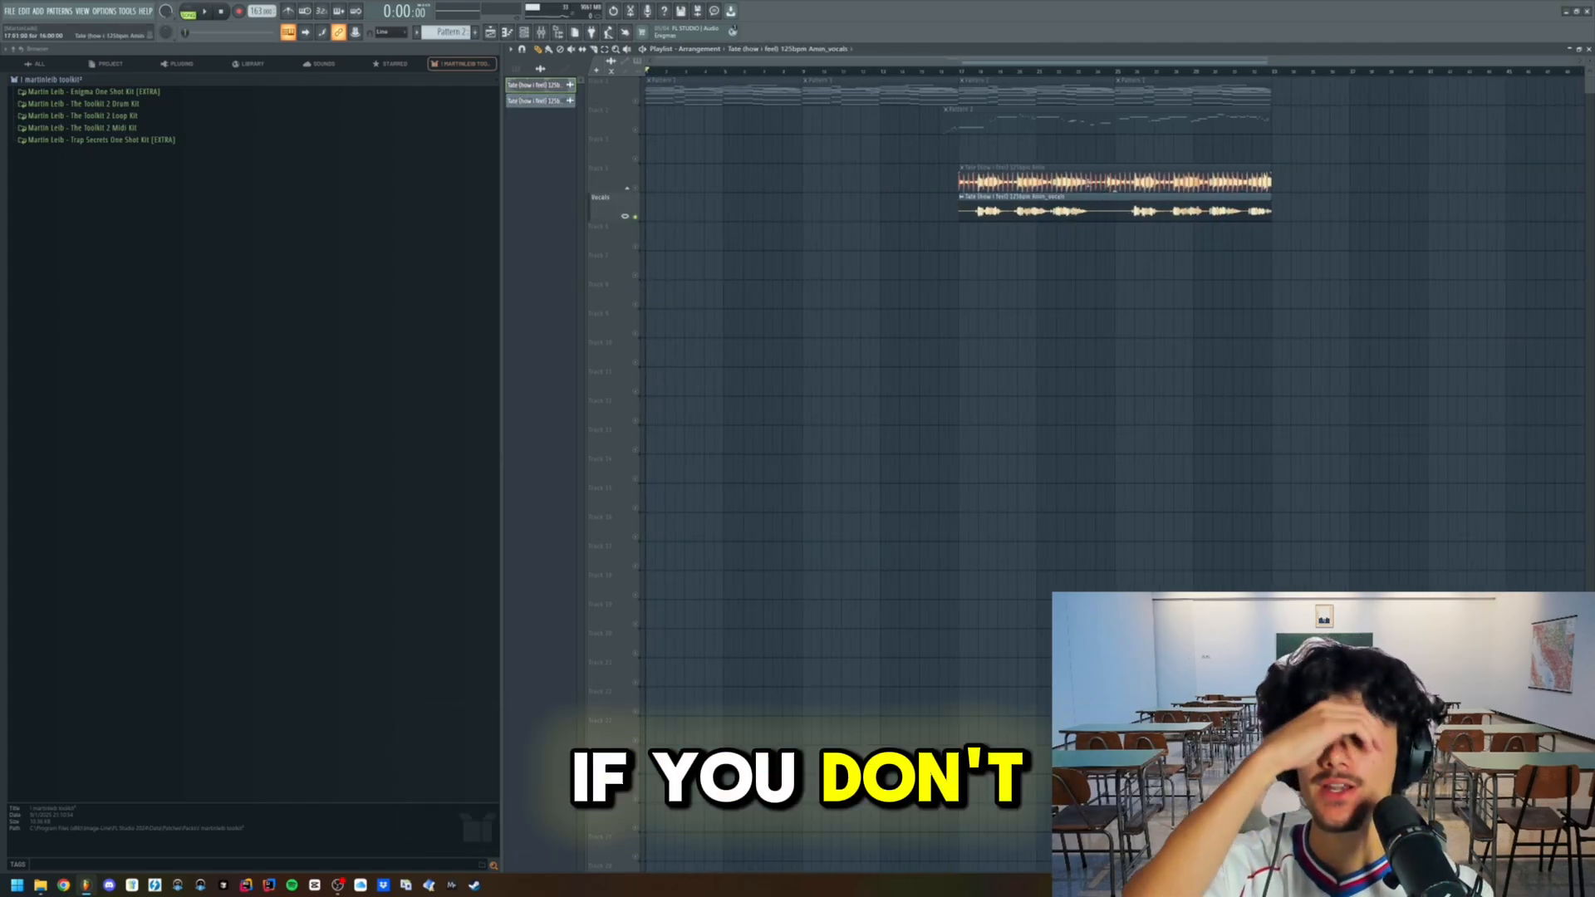
pyautogui.click(962, 167)
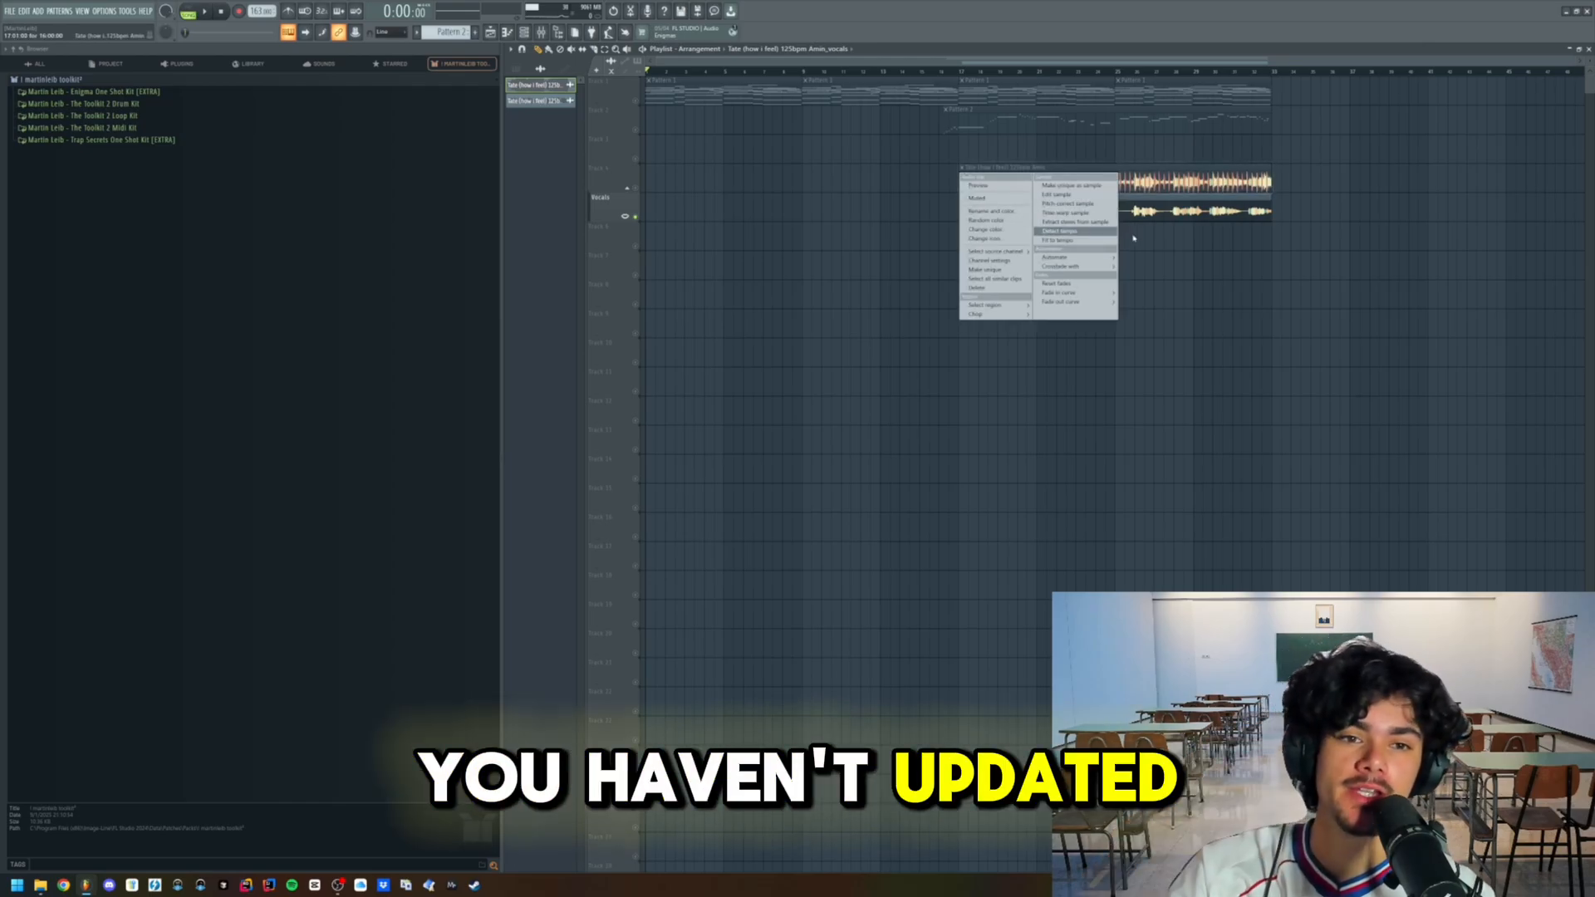
pyautogui.click(1116, 247)
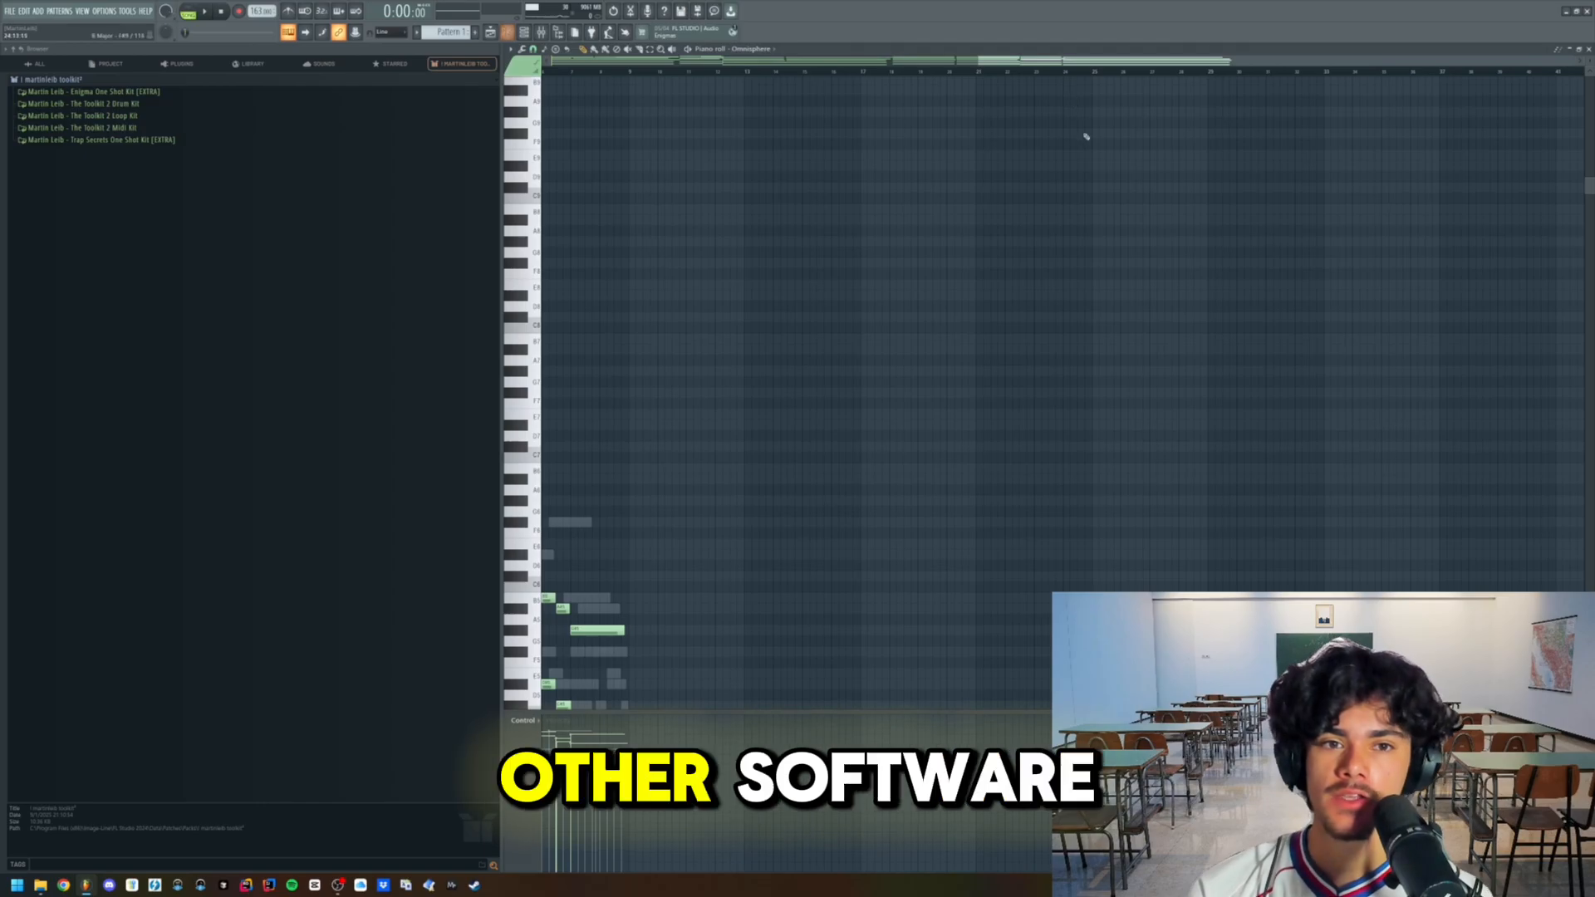
pyautogui.scroll(-5, 1079, 243)
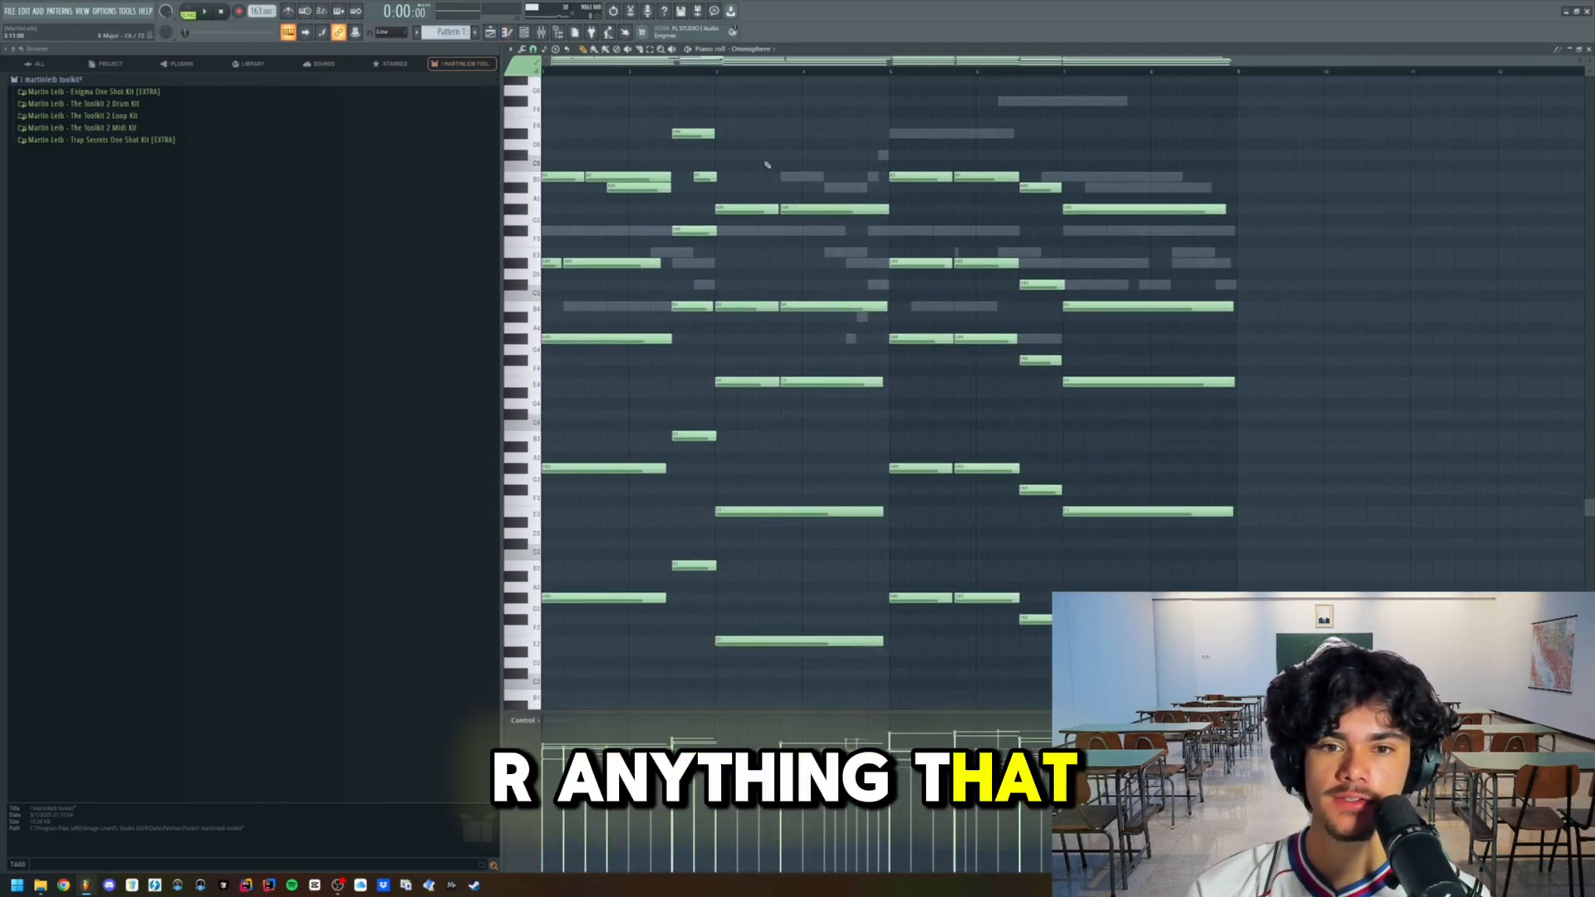
pyautogui.click(491, 32)
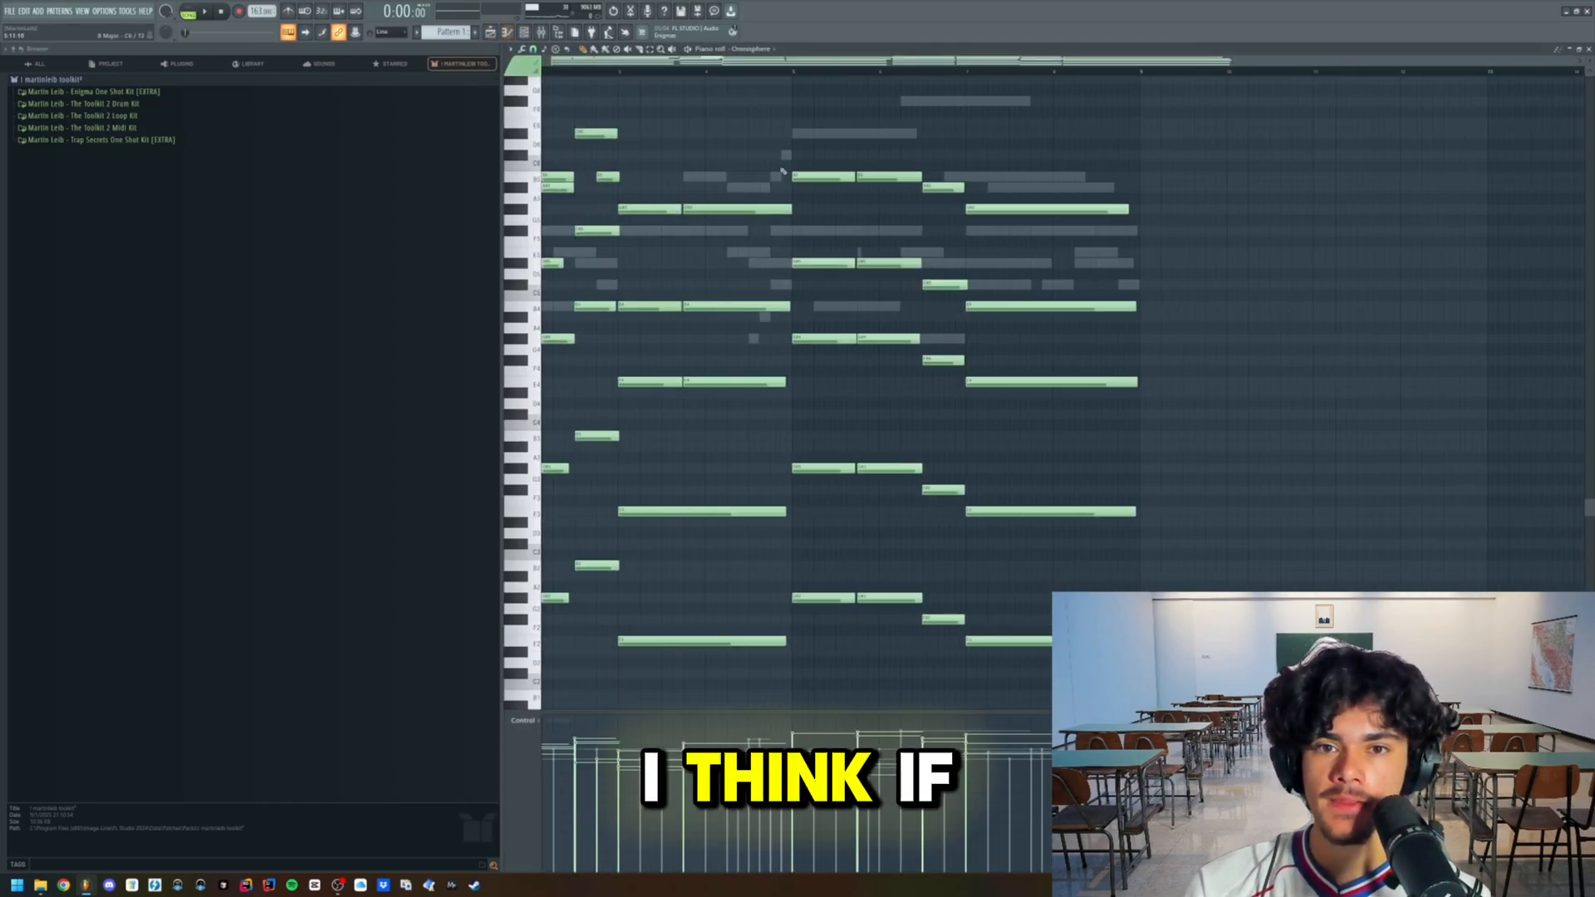
pyautogui.click(534, 49)
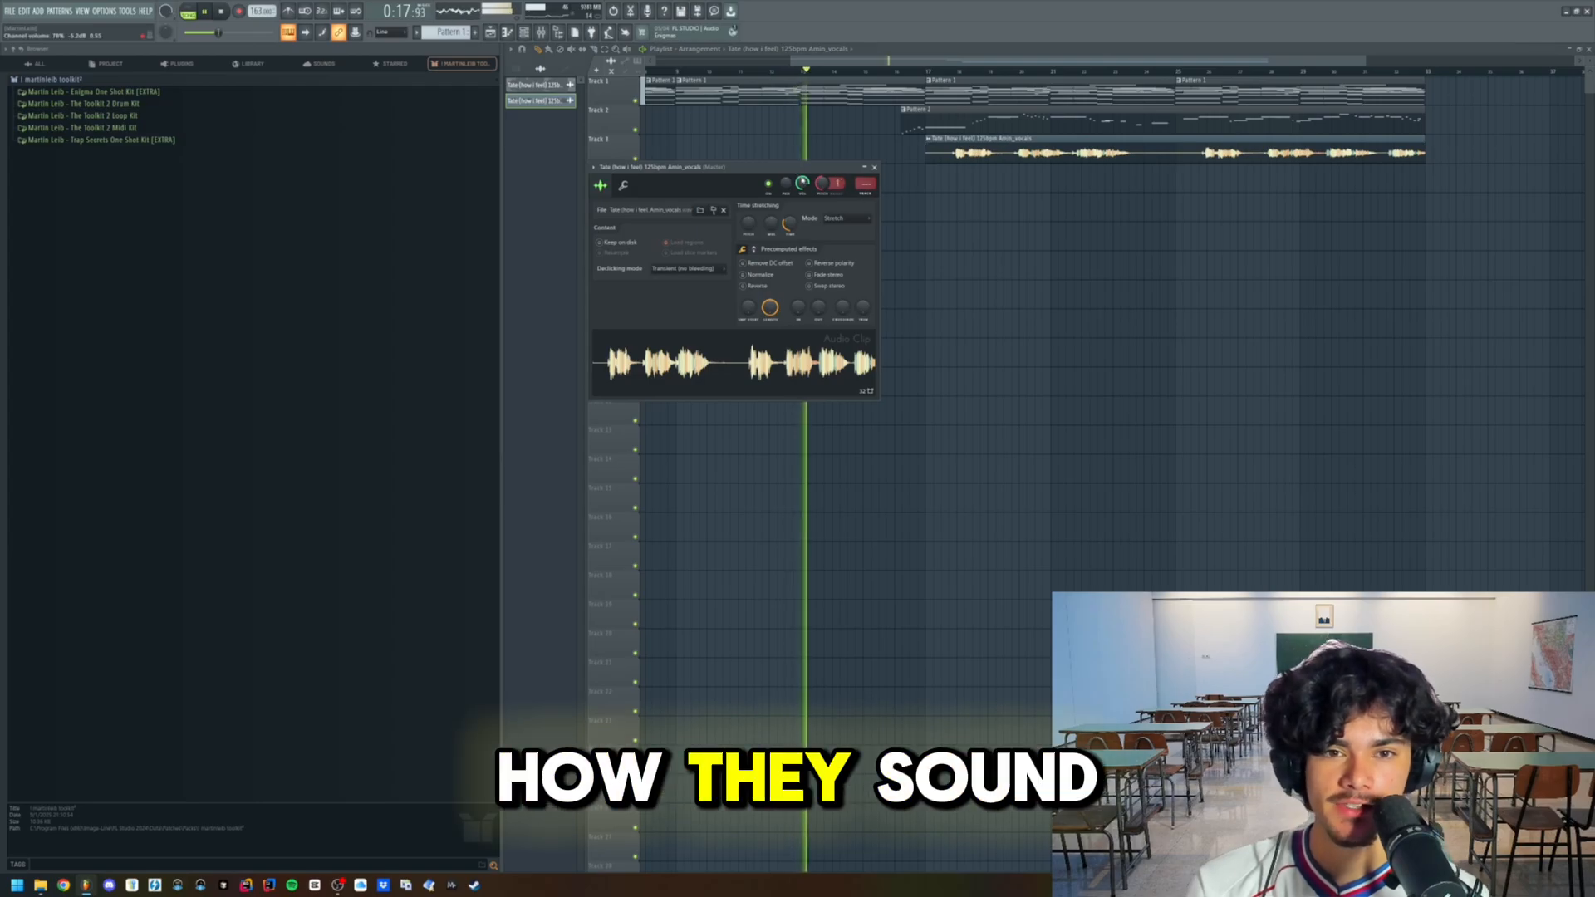
# - Route the extracted vocals clip to its own mixer track and lower that track's level during playback
pyautogui.moveTo(802, 181); pyautogui.dragTo(804, 186)
pyautogui.hotkey('ctrl', 'l')
pyautogui.rightClick(1151, 192)
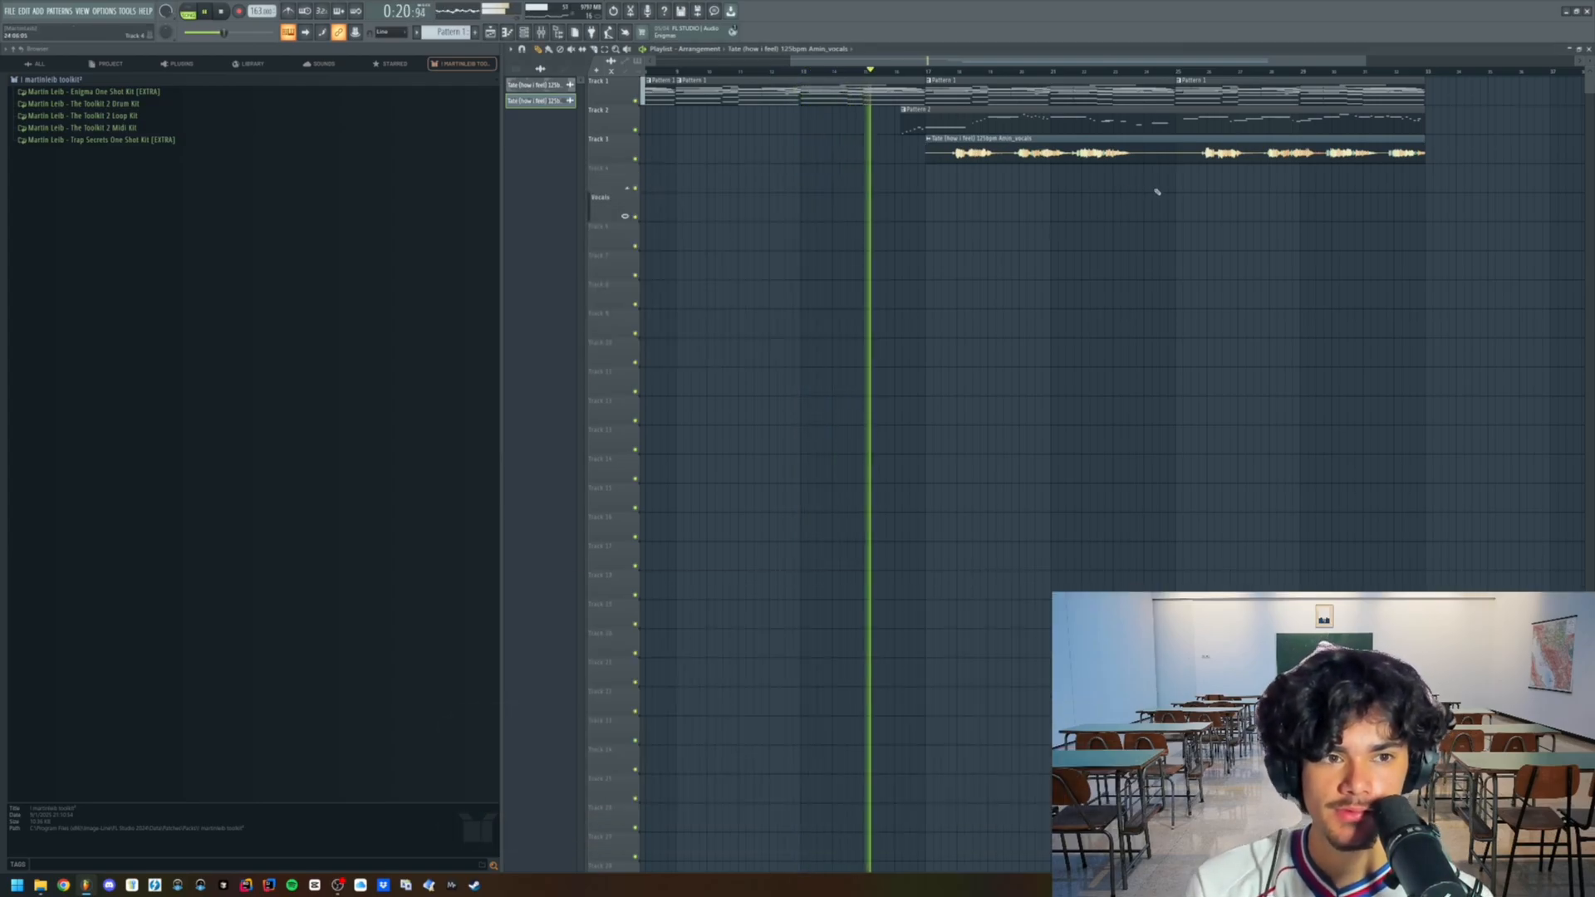
pyautogui.scroll(4, 1015, 153)
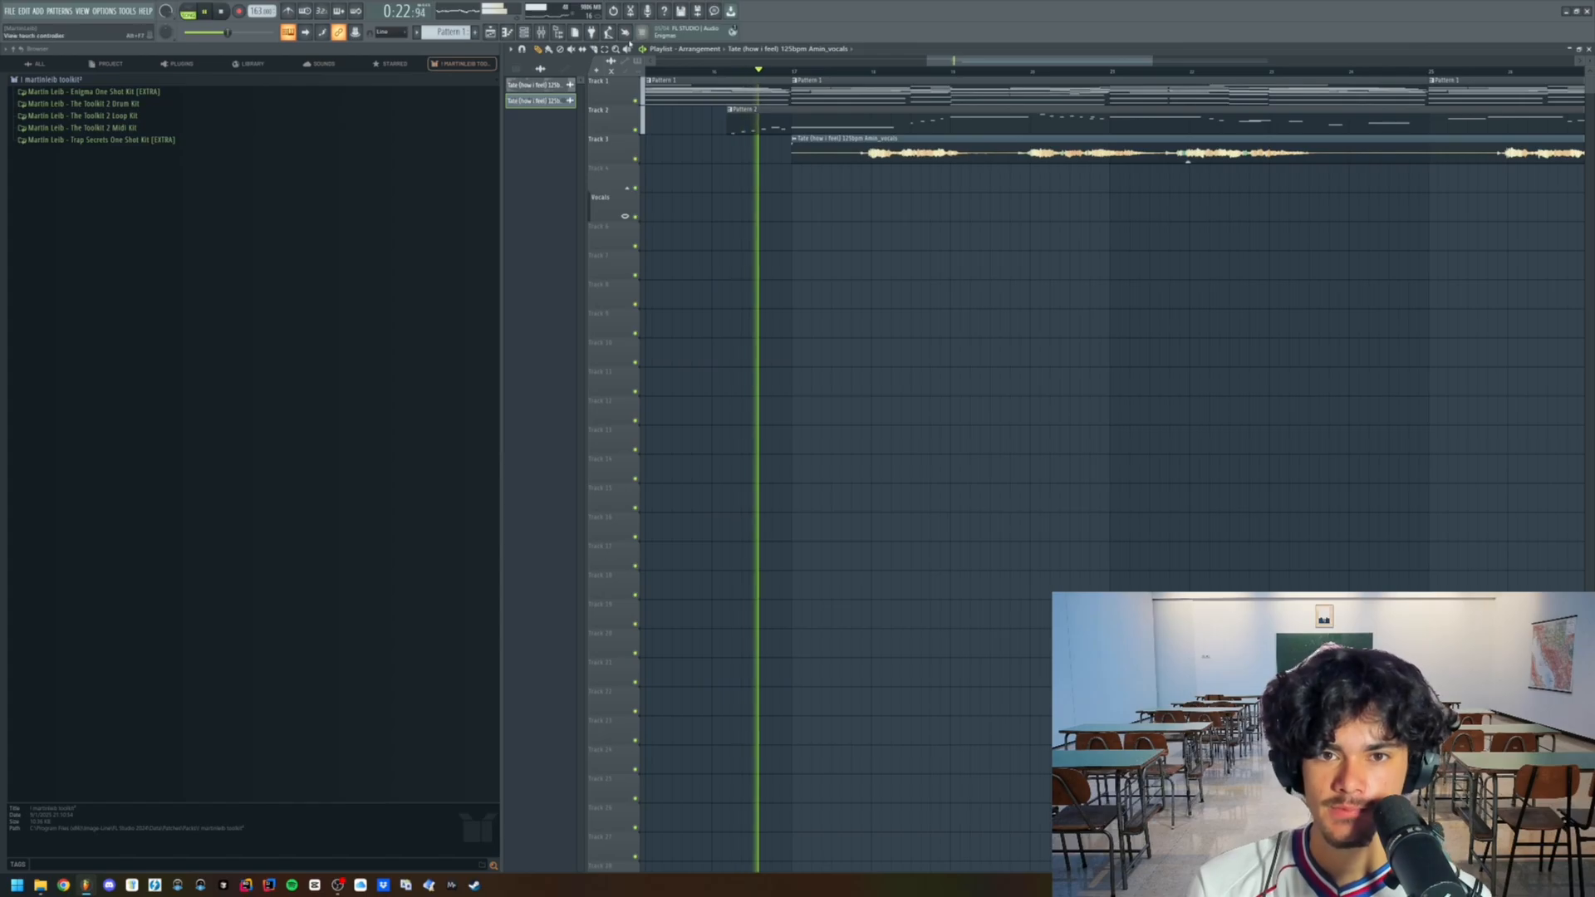
pyautogui.click(557, 31)
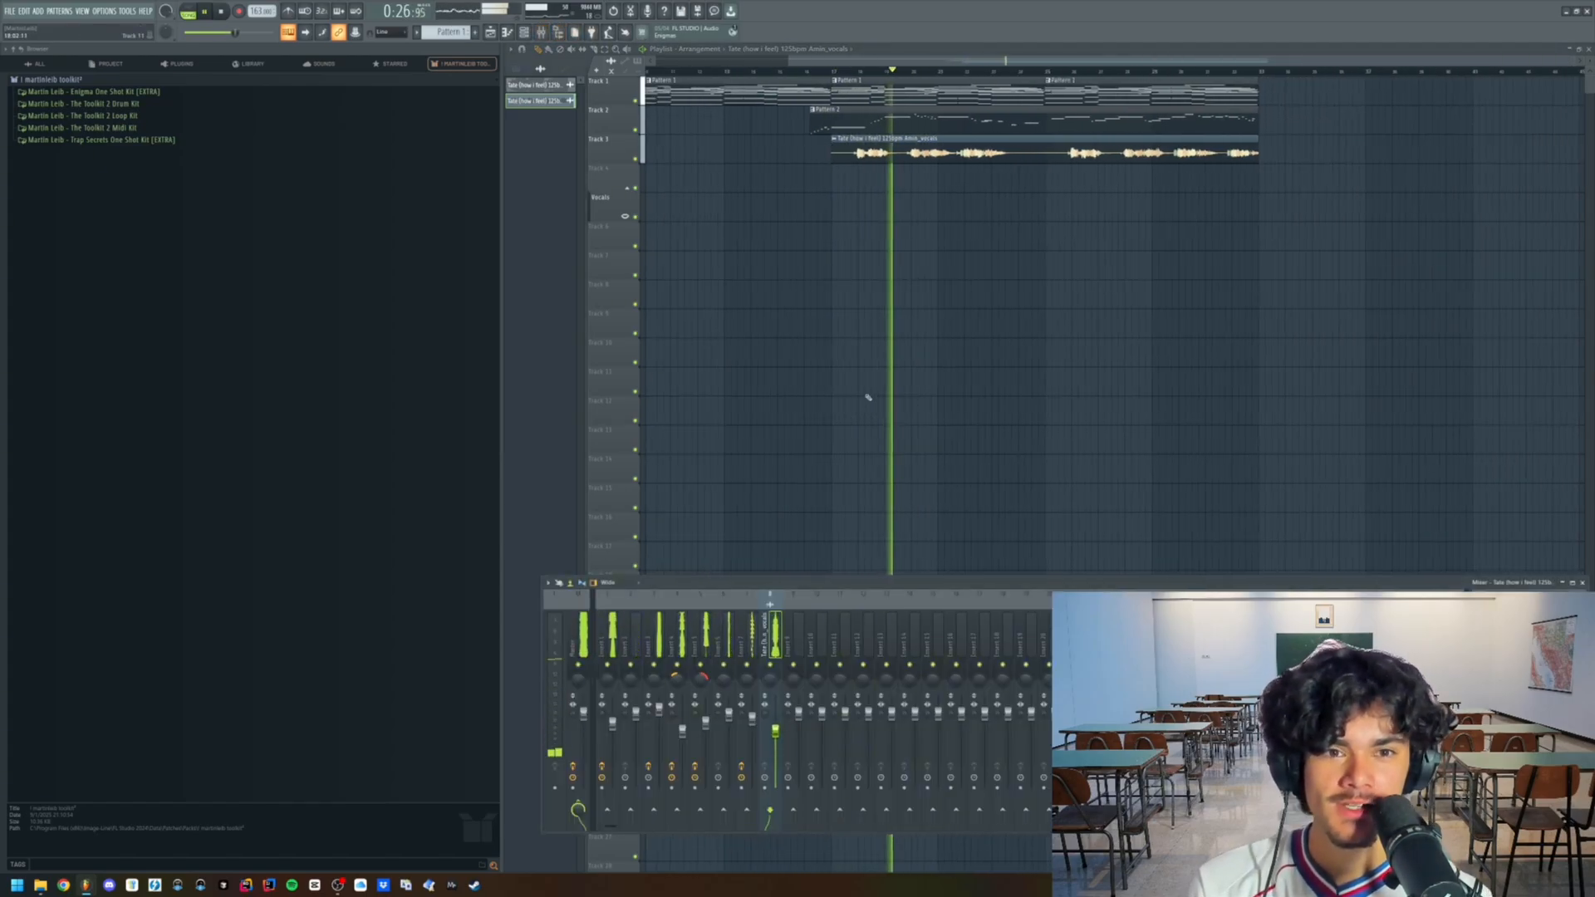
pyautogui.press('F9')
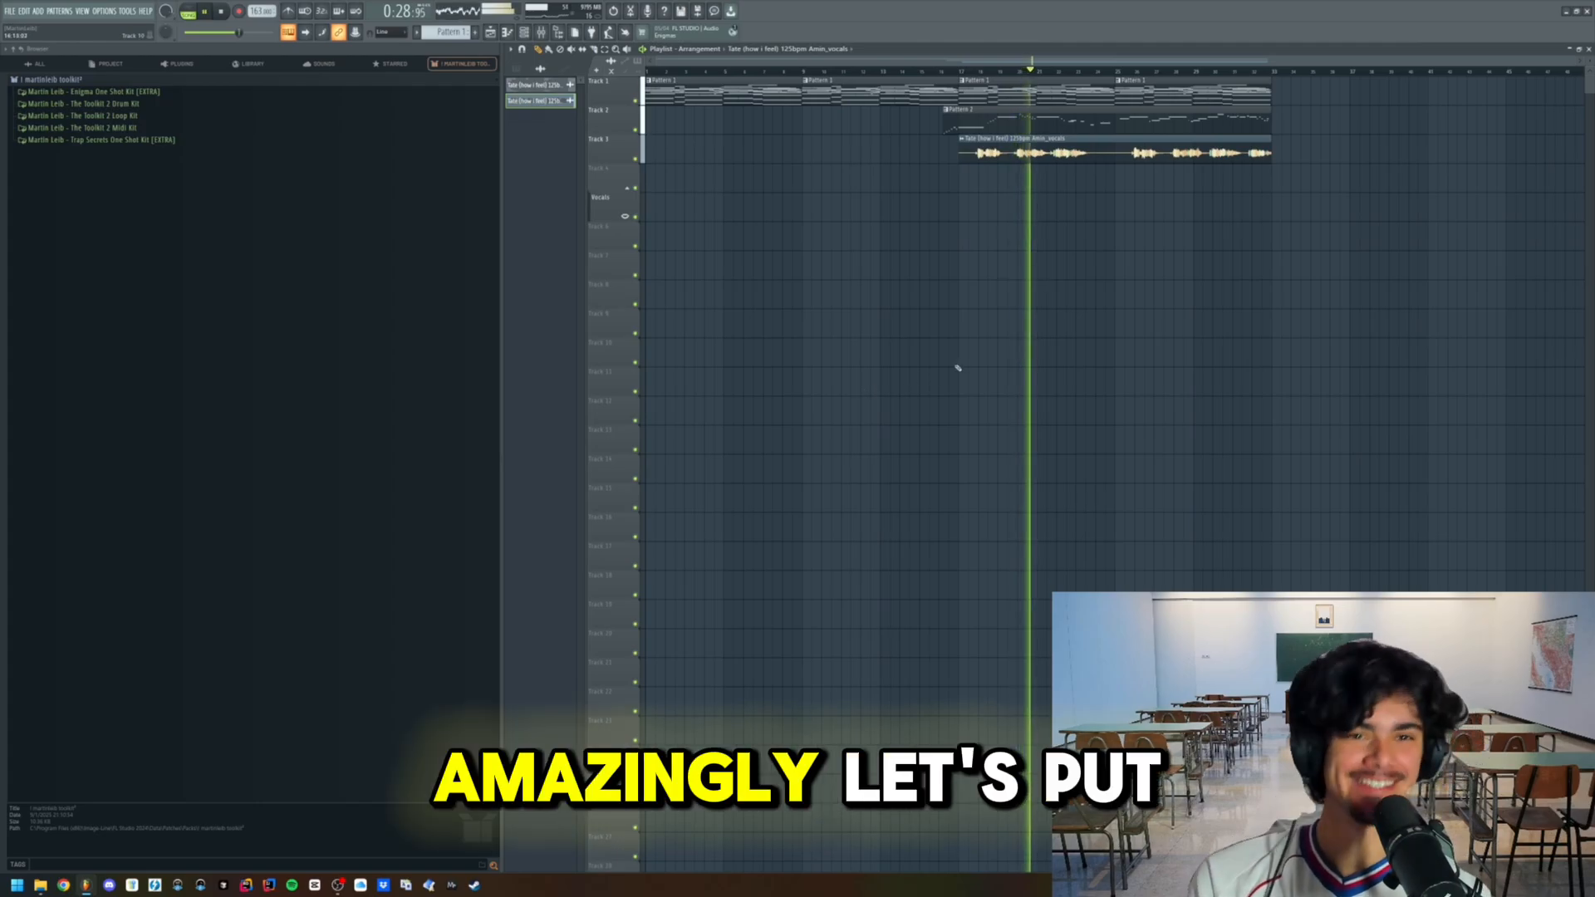
# - Move the vocals clip to the start of the arrangement and split Pattern 1 into a separate pattern per channel
pyautogui.press('space')
pyautogui.moveTo(1114, 155); pyautogui.dragTo(802, 155)
pyautogui.press('space')
pyautogui.click(448, 31)
pyautogui.click(565, 193)
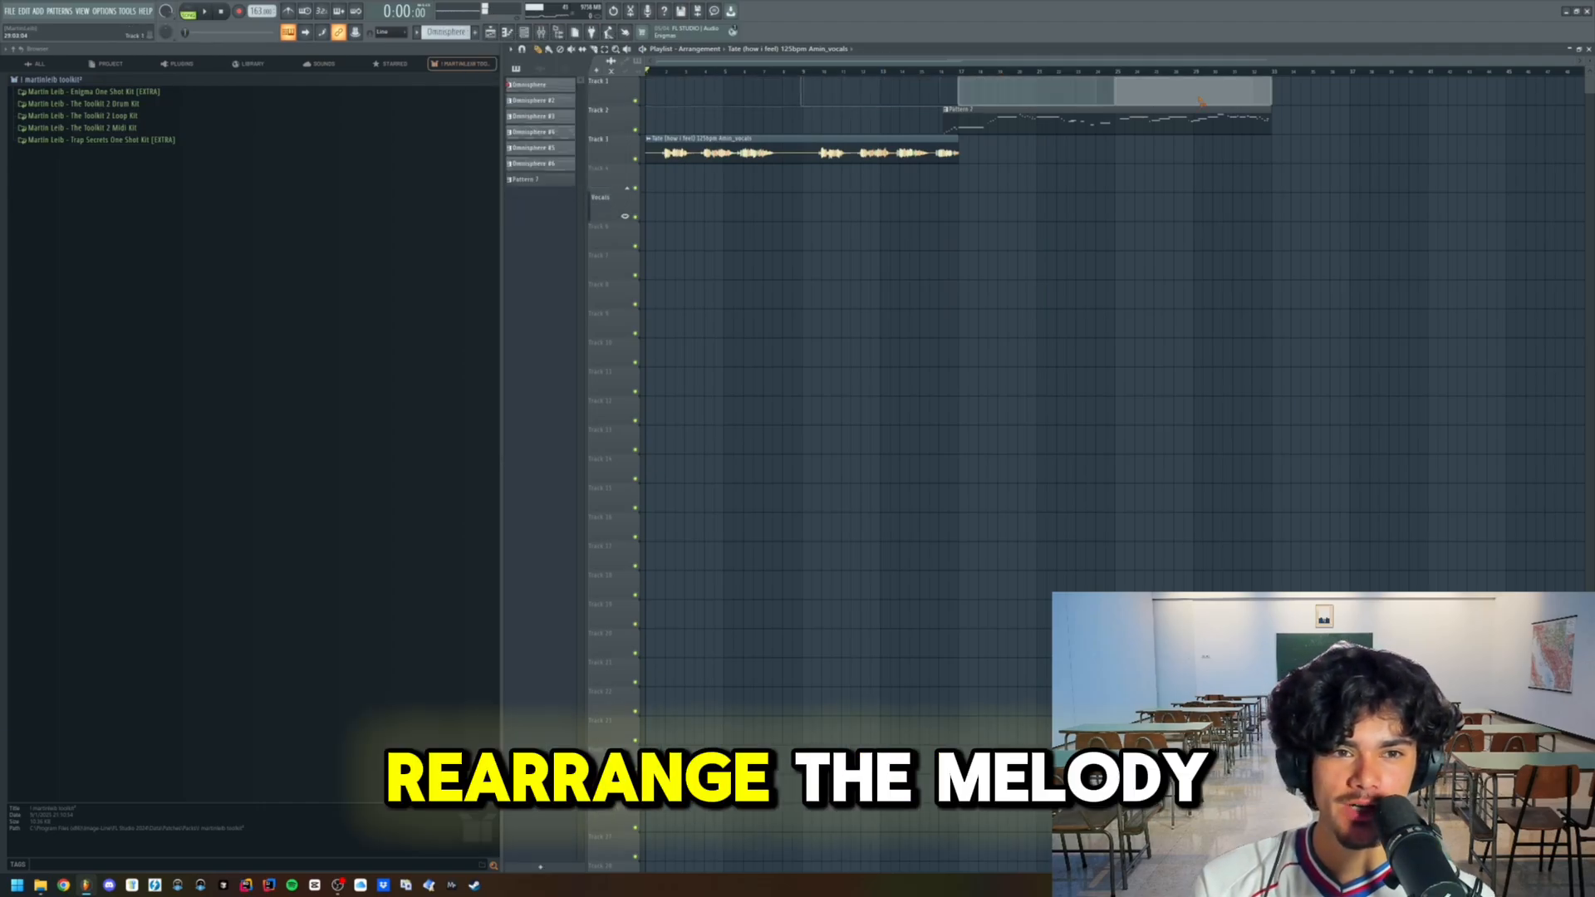
# - Lay out the six Omnisphere patterns from the start on Tracks 4 to 9 and duplicate the block three times
pyautogui.click(548, 85)
pyautogui.keyDown('shift'); pyautogui.click(532, 164); pyautogui.keyUp('shift')
pyautogui.moveTo(531, 164); pyautogui.dragTo(665, 182)
pyautogui.hotkey('ctrl', 'b')
pyautogui.hotkey('ctrl', 'b')
pyautogui.hotkey('ctrl', 'b')
# - Thin out the opening by deleting the first clip on Tracks 4 and 7 and the first two clips on Tracks 8 and 9
pyautogui.rightClick(773, 268)
pyautogui.rightClick(778, 293)
pyautogui.rightClick(848, 295)
pyautogui.rightClick(972, 274)
pyautogui.hotkey('ctrl', 'z')
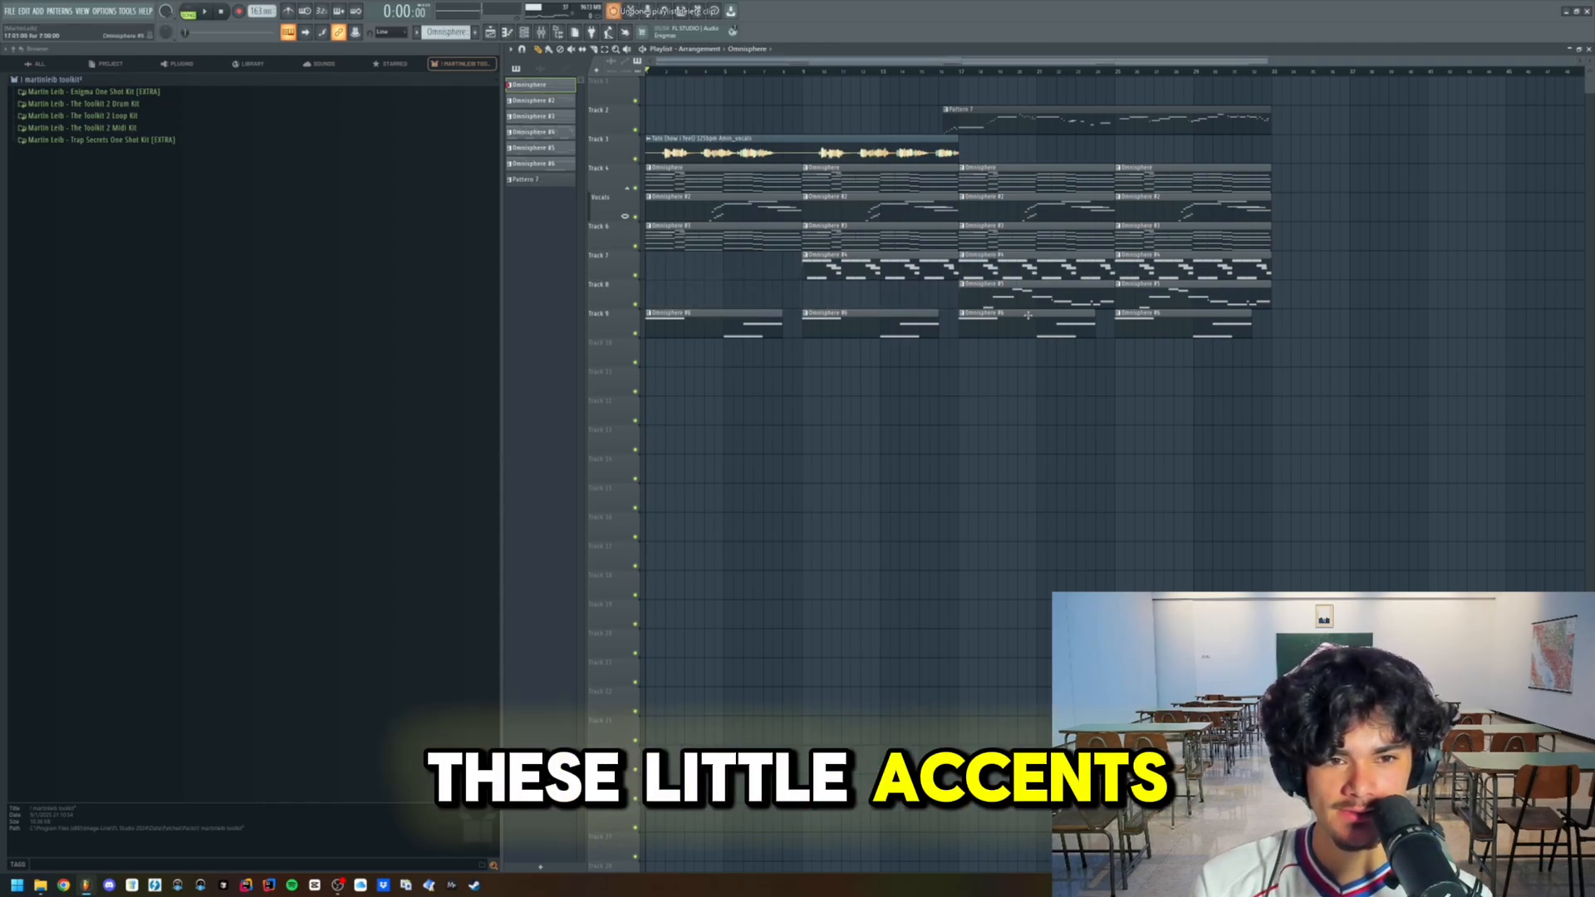
pyautogui.rightClick(855, 330)
pyautogui.rightClick(752, 326)
pyautogui.rightClick(697, 172)
pyautogui.press('space')
pyautogui.scroll(5, 611, 218)
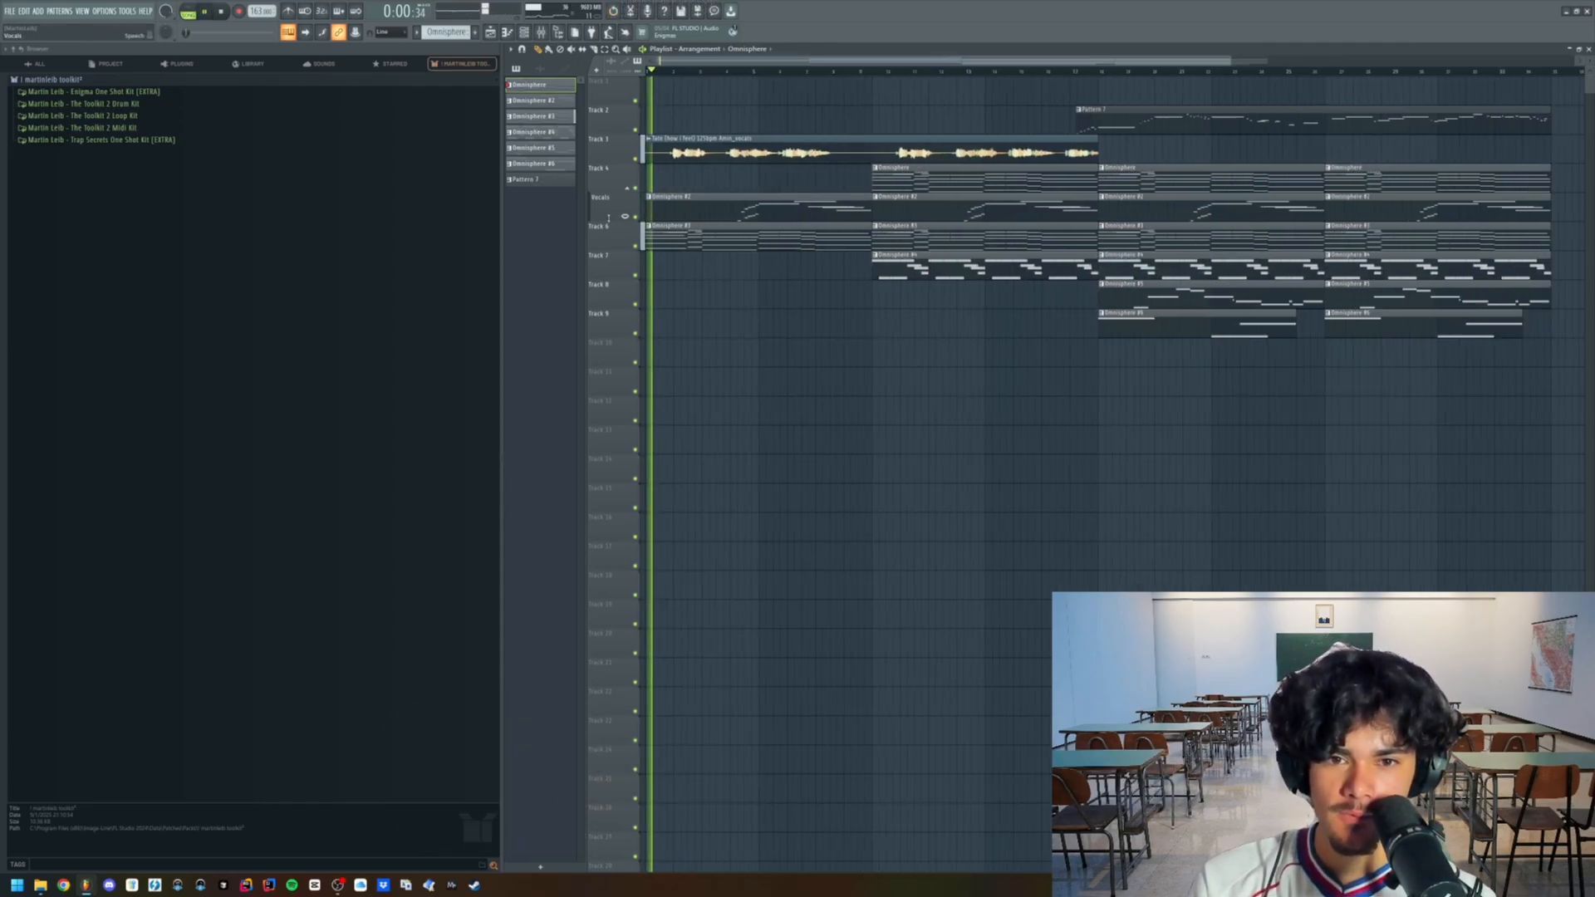
pyautogui.scroll(-4, 724, 207)
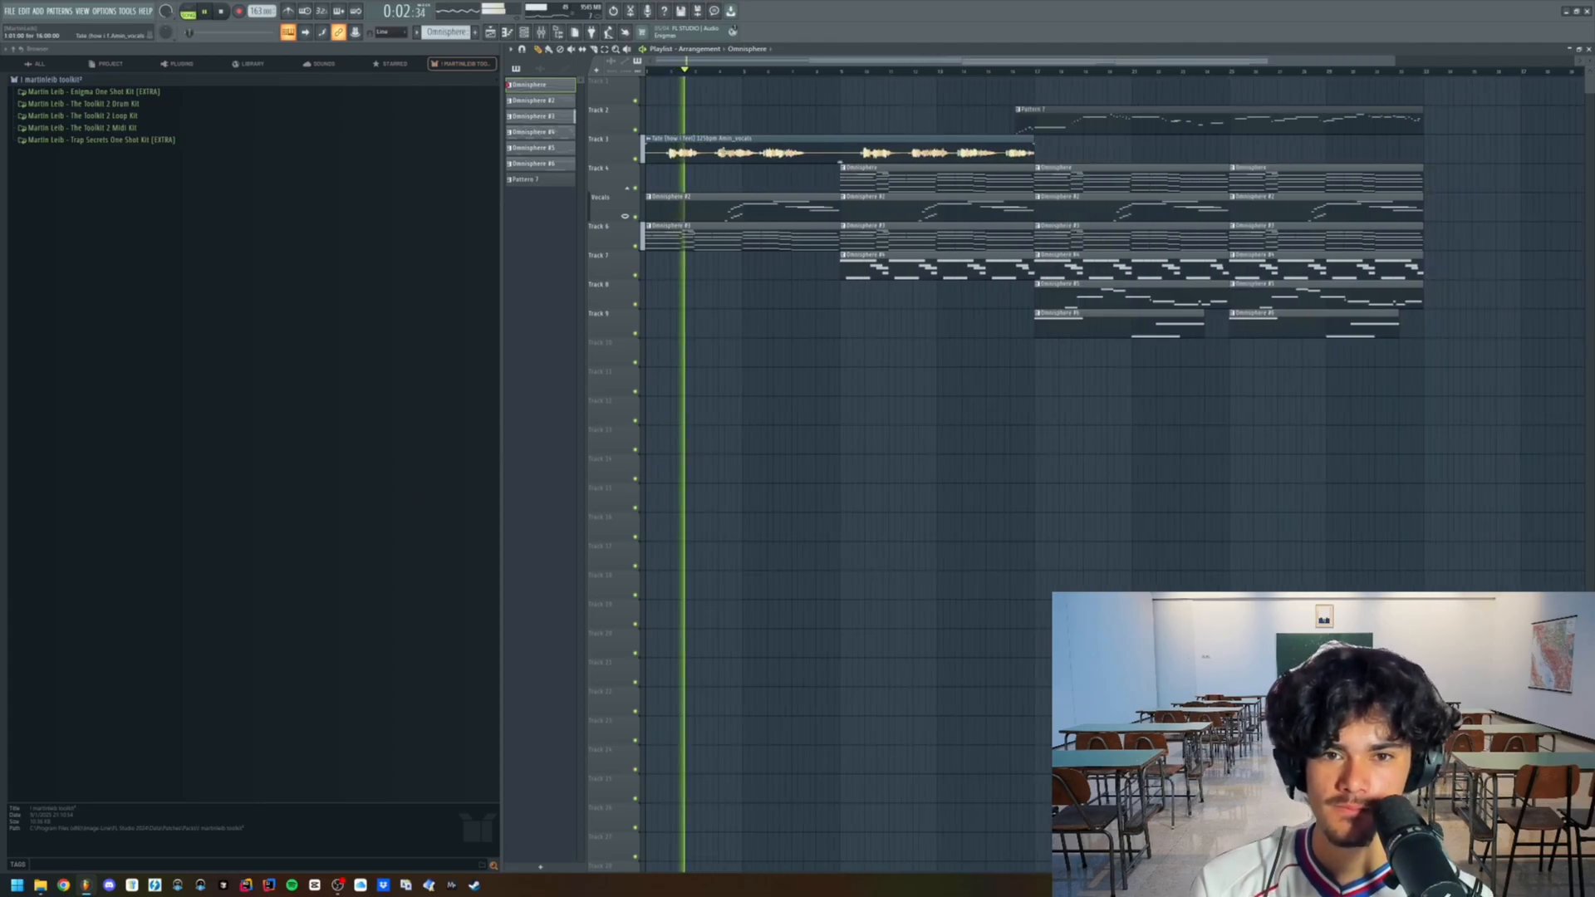
# - Check the vocals clip's sampler settings and its mixer track
pyautogui.doubleClick(754, 151)
pyautogui.press('F9')
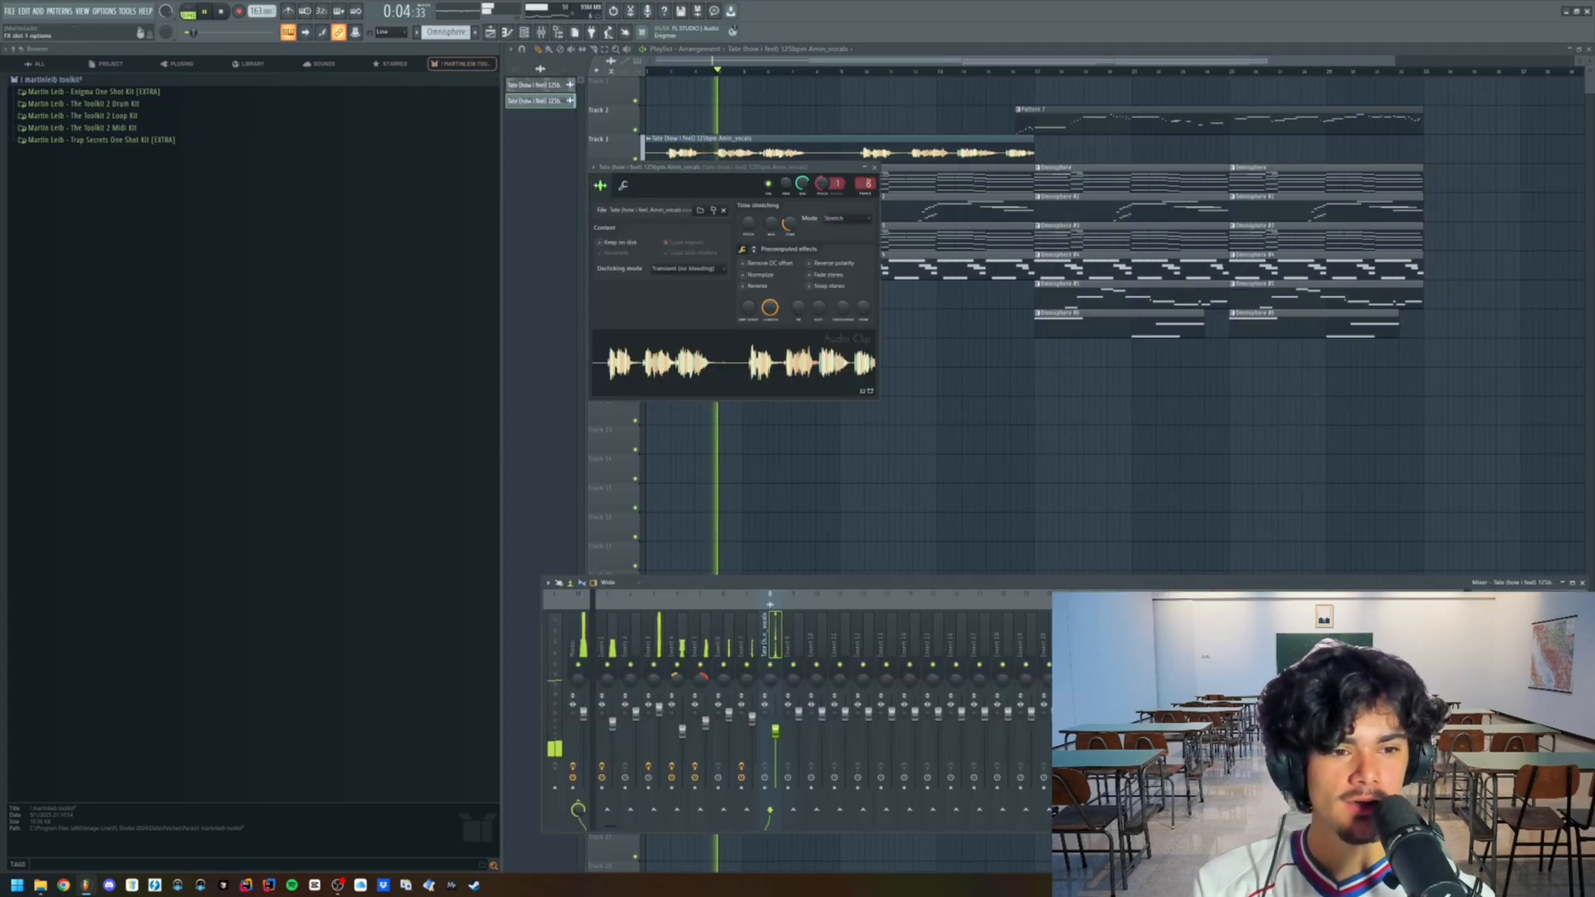
pyautogui.press('F12')
# - Delete the earliest remaining clip on the Vocals track and on Track 7, and place a second vocals clip directly after the first
pyautogui.scroll(-2, 825, 270)
pyautogui.rightClick(825, 270)
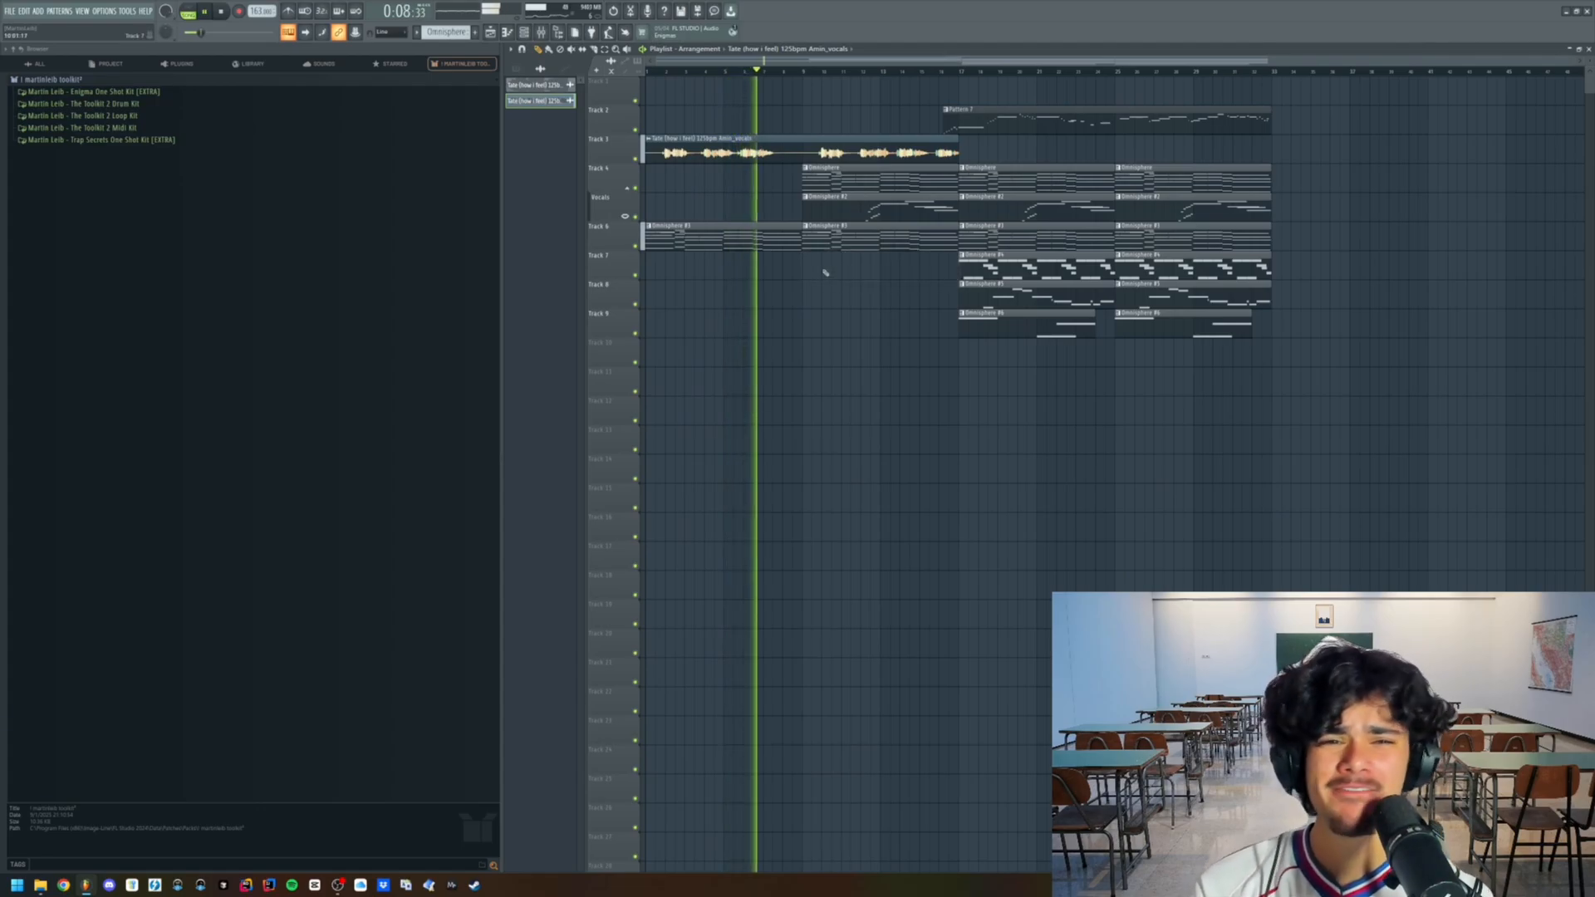
pyautogui.press('space')
pyautogui.click(971, 156)
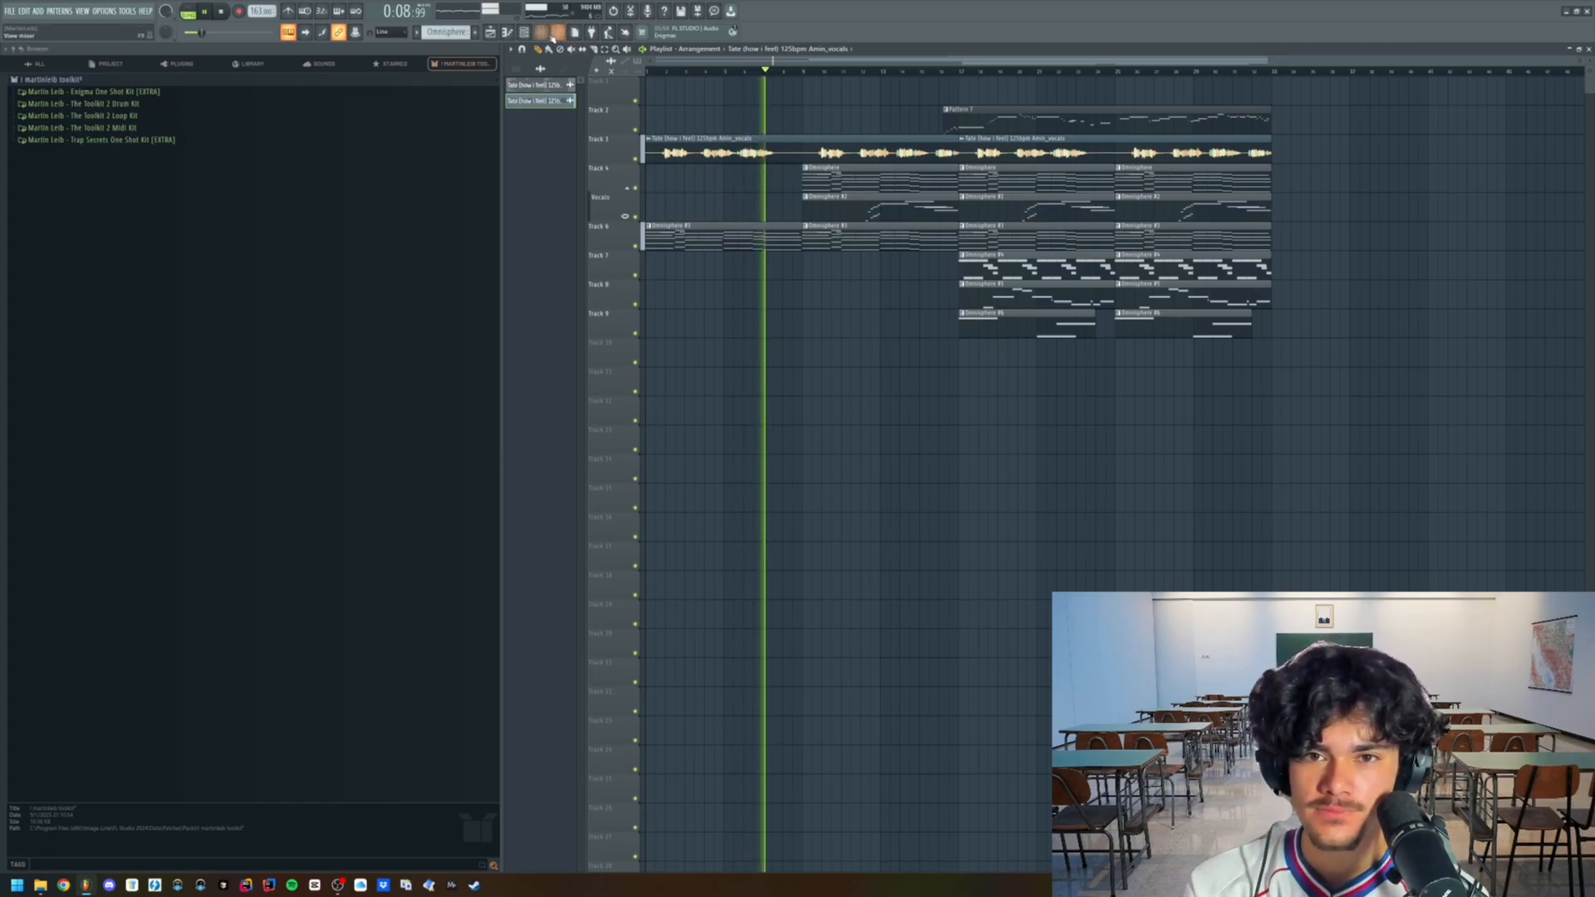
# - Load the Arturia Dist OPAMP-21 distortion on the vocals' mixer track
pyautogui.press('F9')
pyautogui.click(1483, 627)
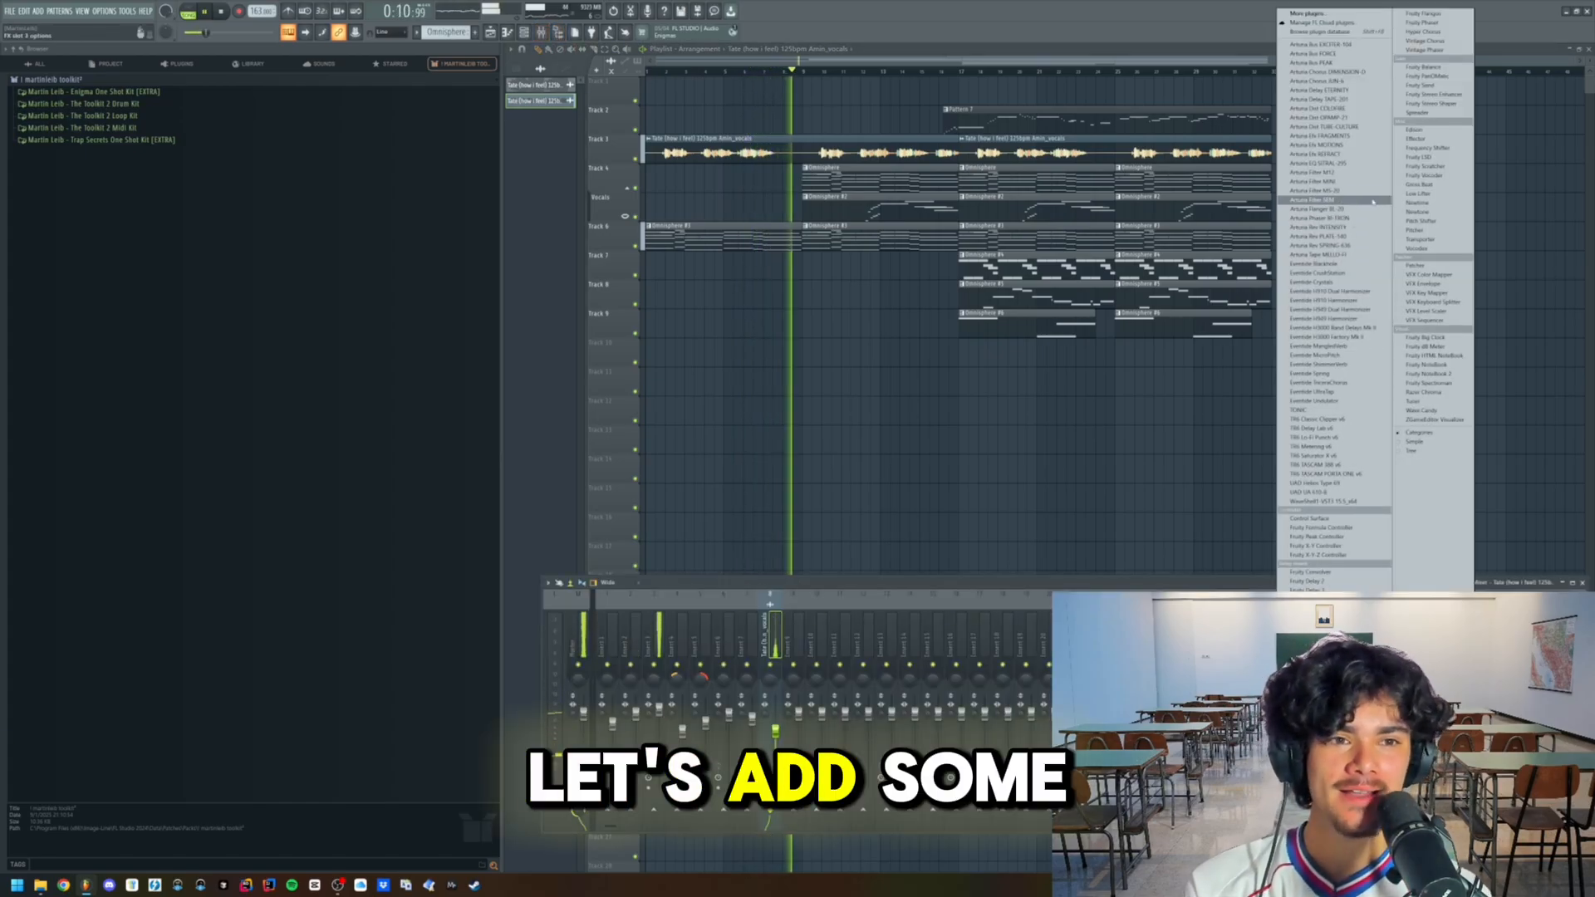
pyautogui.click(1352, 102)
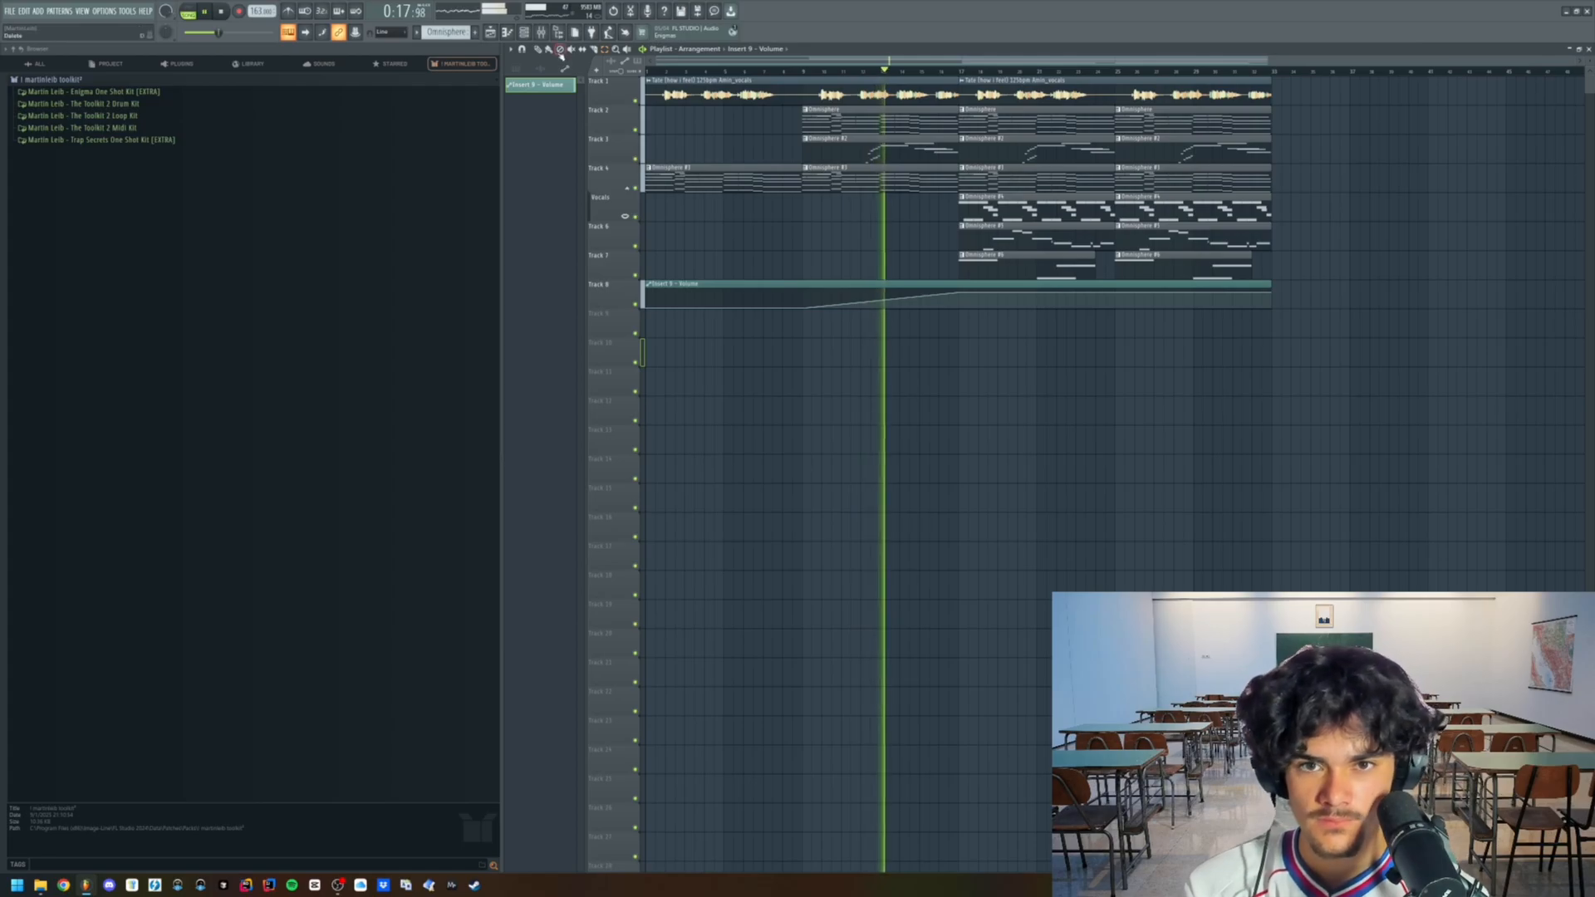
# - Duplicate the last 16 bars of Omnisphere clips on Tracks 2 to 7 and fill the gap on Track 6 with another copy
pyautogui.scroll(4, 1017, 216)
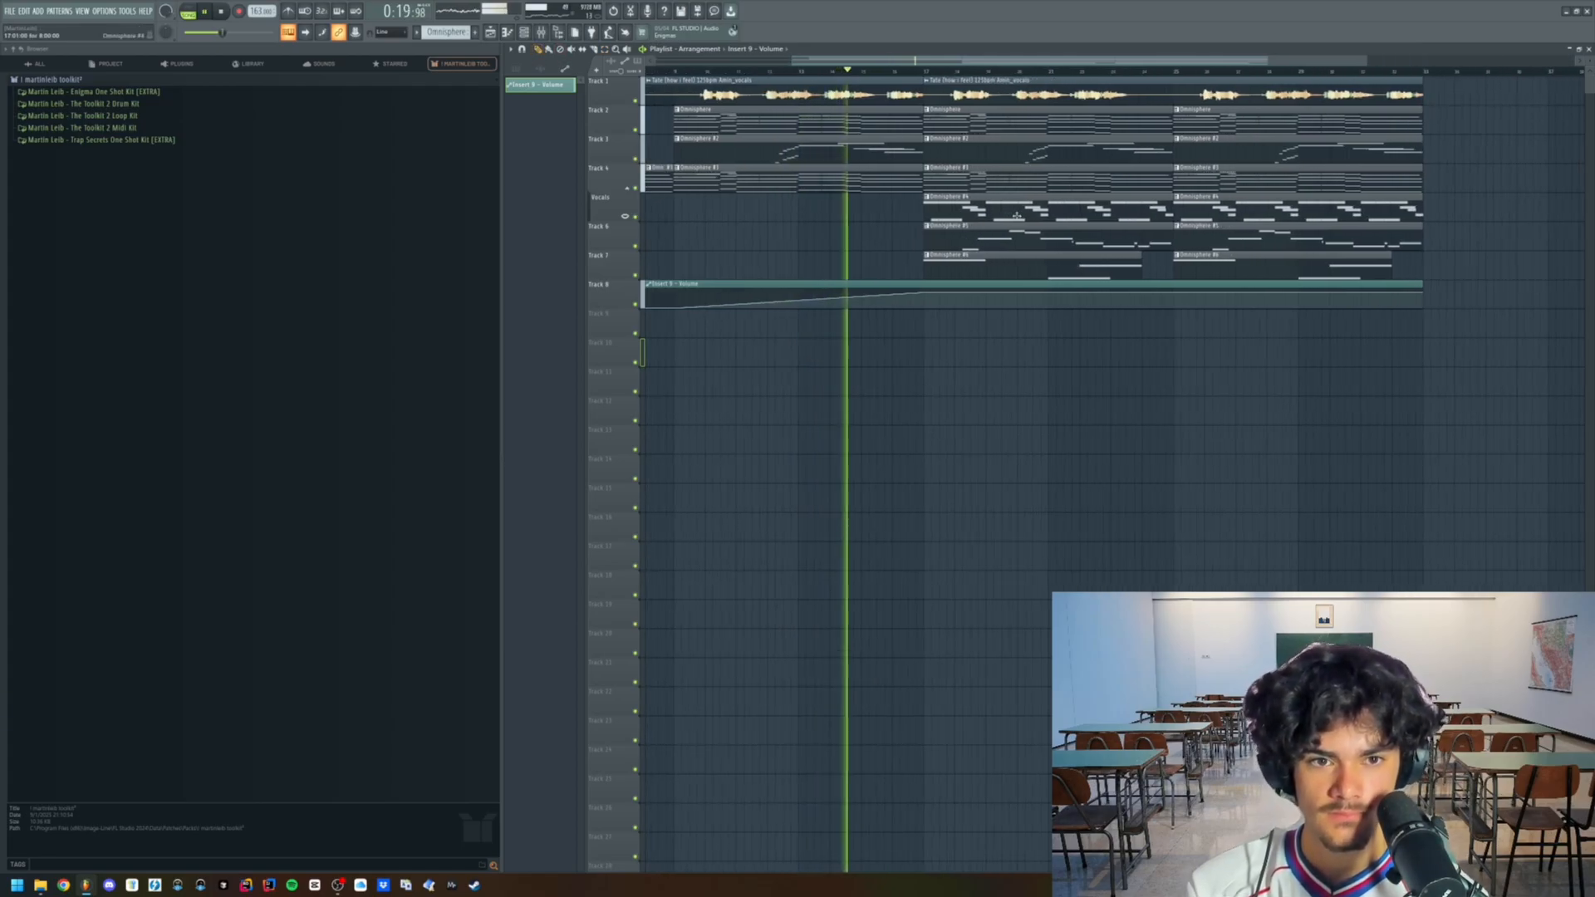
pyautogui.scroll(2, 1017, 216)
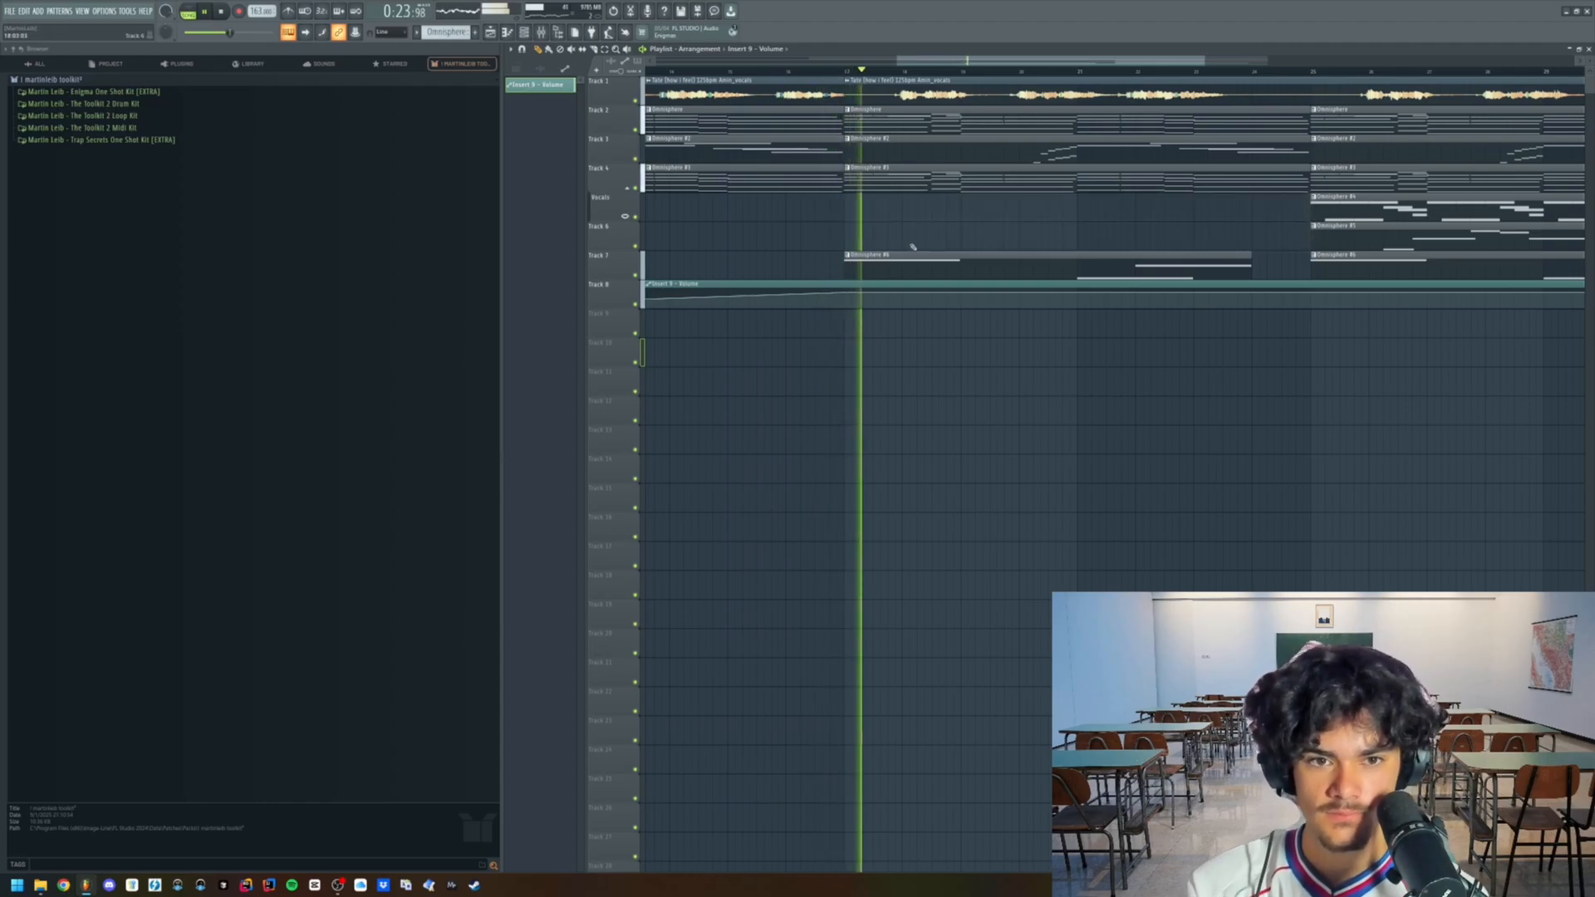
pyautogui.scroll(-5, 1017, 249)
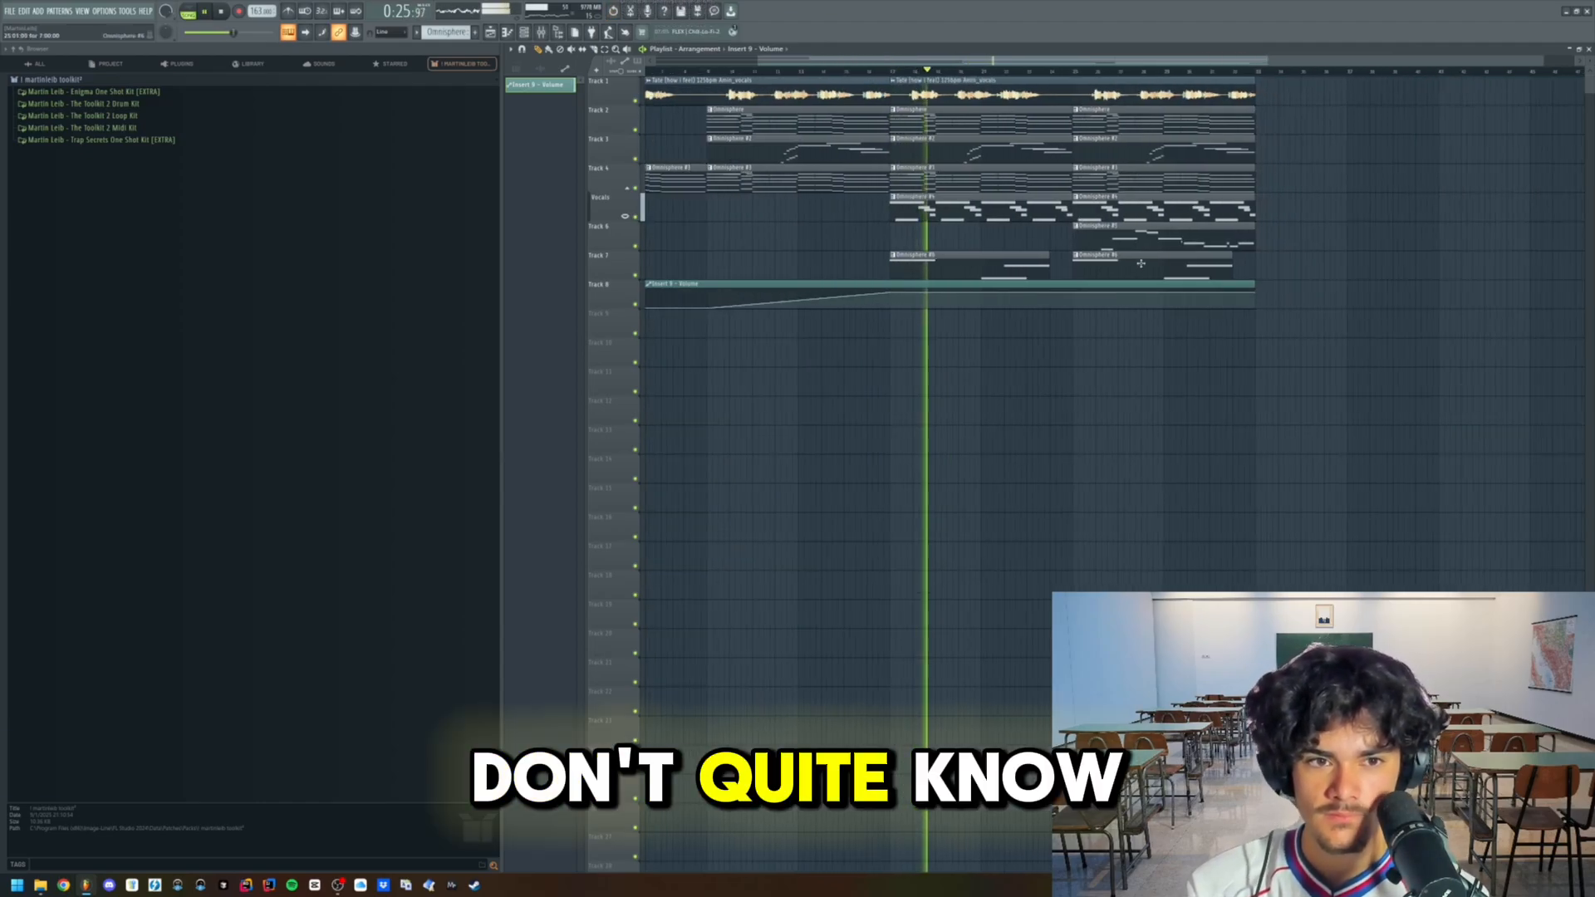
pyautogui.moveTo(1215, 270); pyautogui.dragTo(1049, 128)
pyautogui.hotkey('ctrl', 'b')
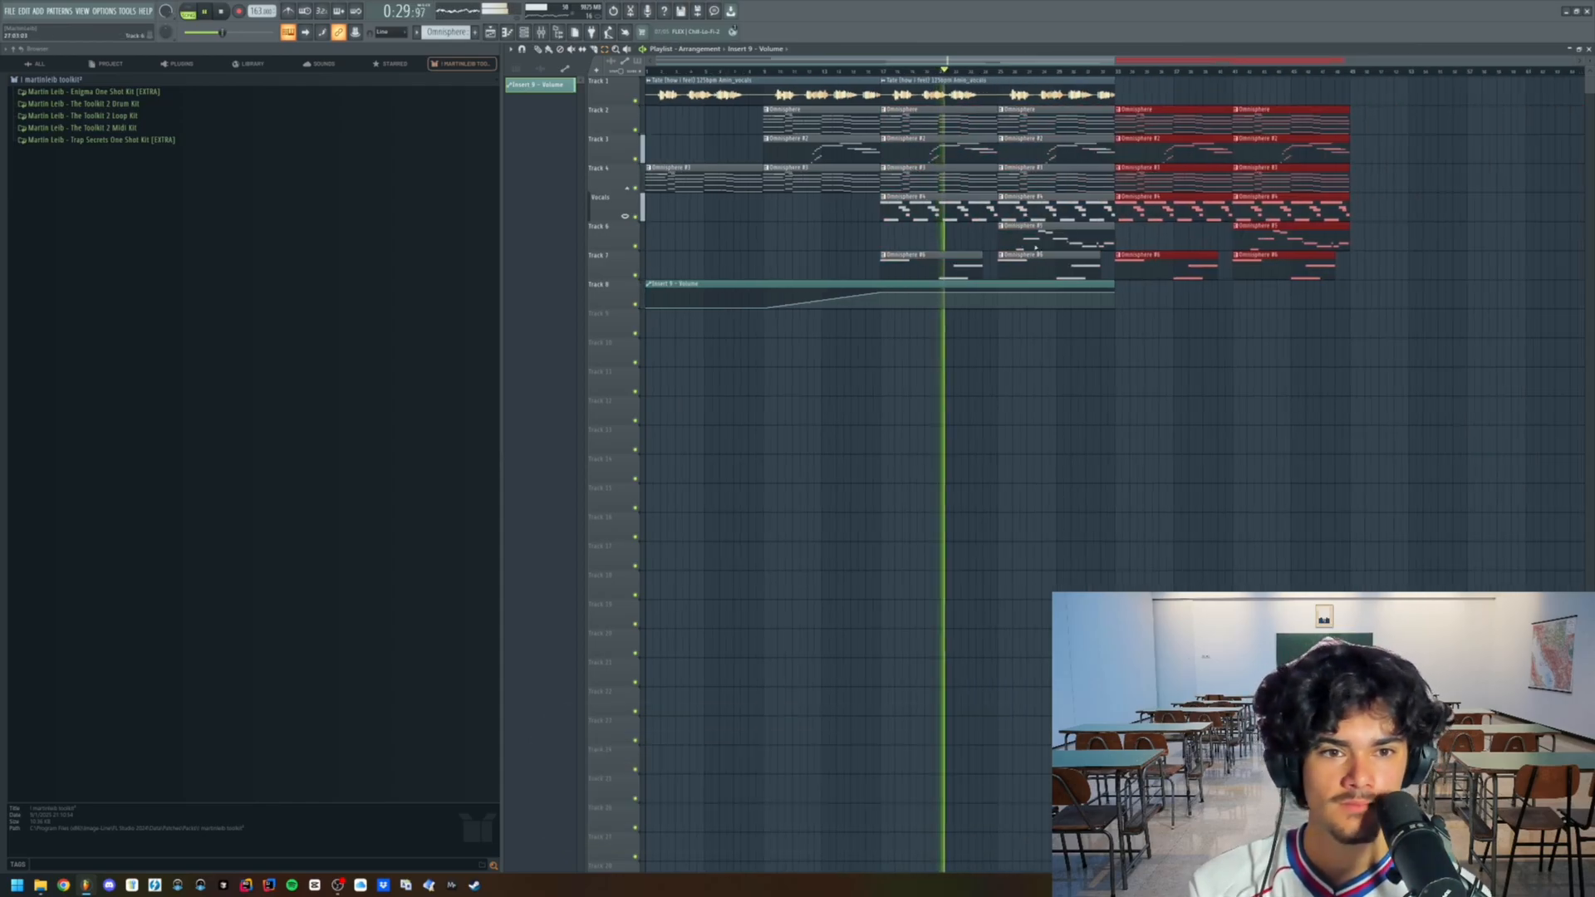
pyautogui.keyDown('ctrl'); pyautogui.click(1035, 241); pyautogui.keyUp('ctrl')
pyautogui.hotkey('ctrl', 'b')
# - Place the counter melody Pattern 7 on Track 9 so it leads into the second vocals clip
pyautogui.click(516, 69)
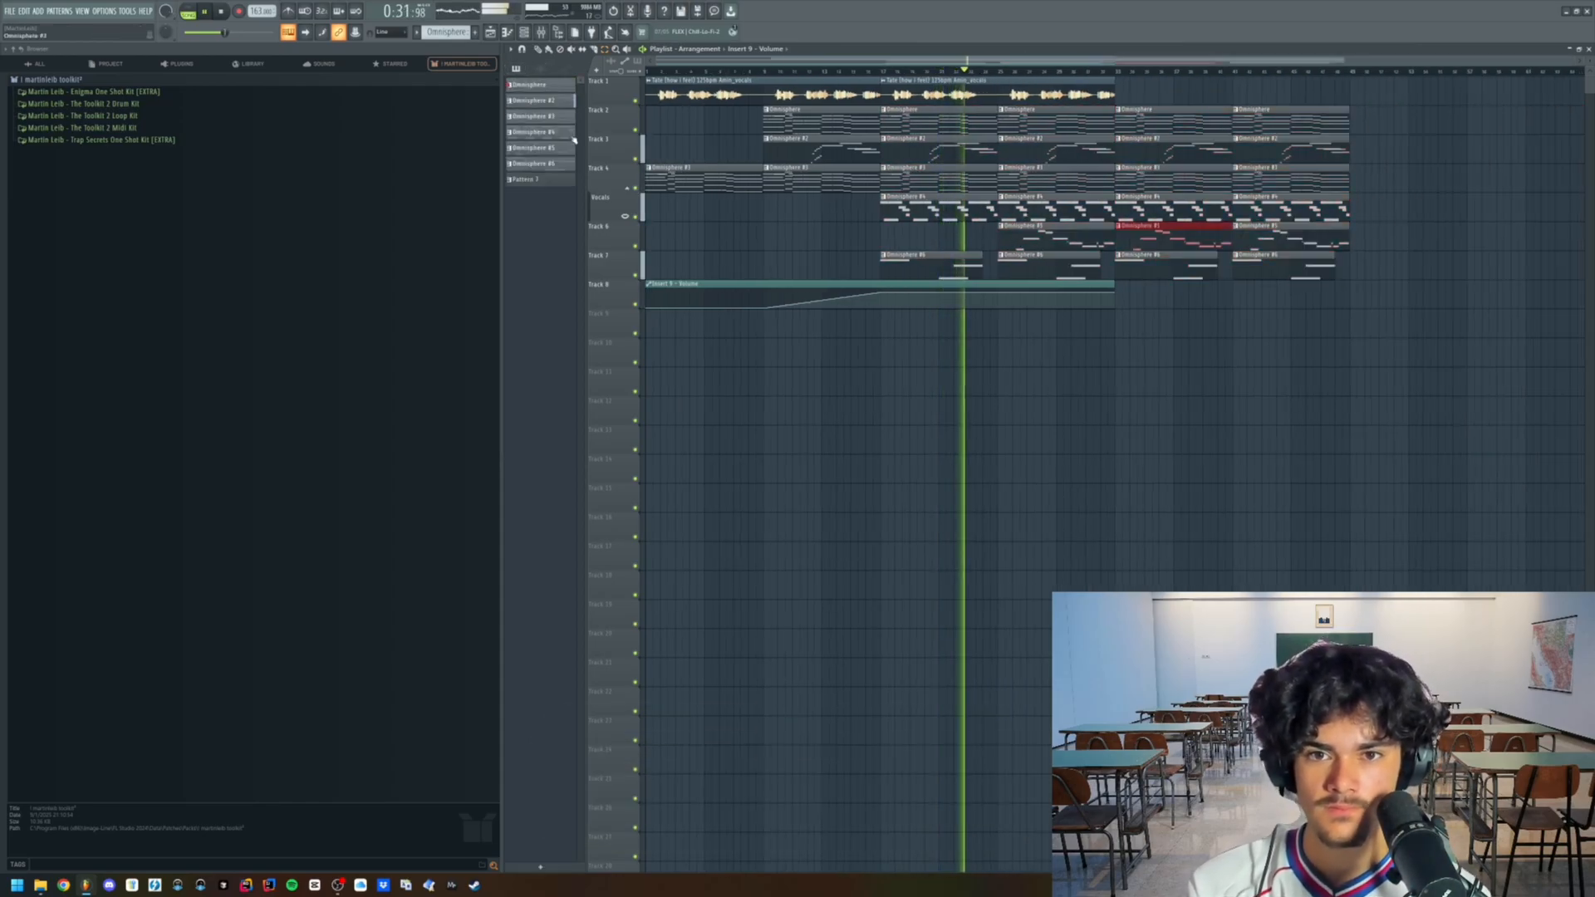
pyautogui.moveTo(553, 181); pyautogui.dragTo(892, 328)
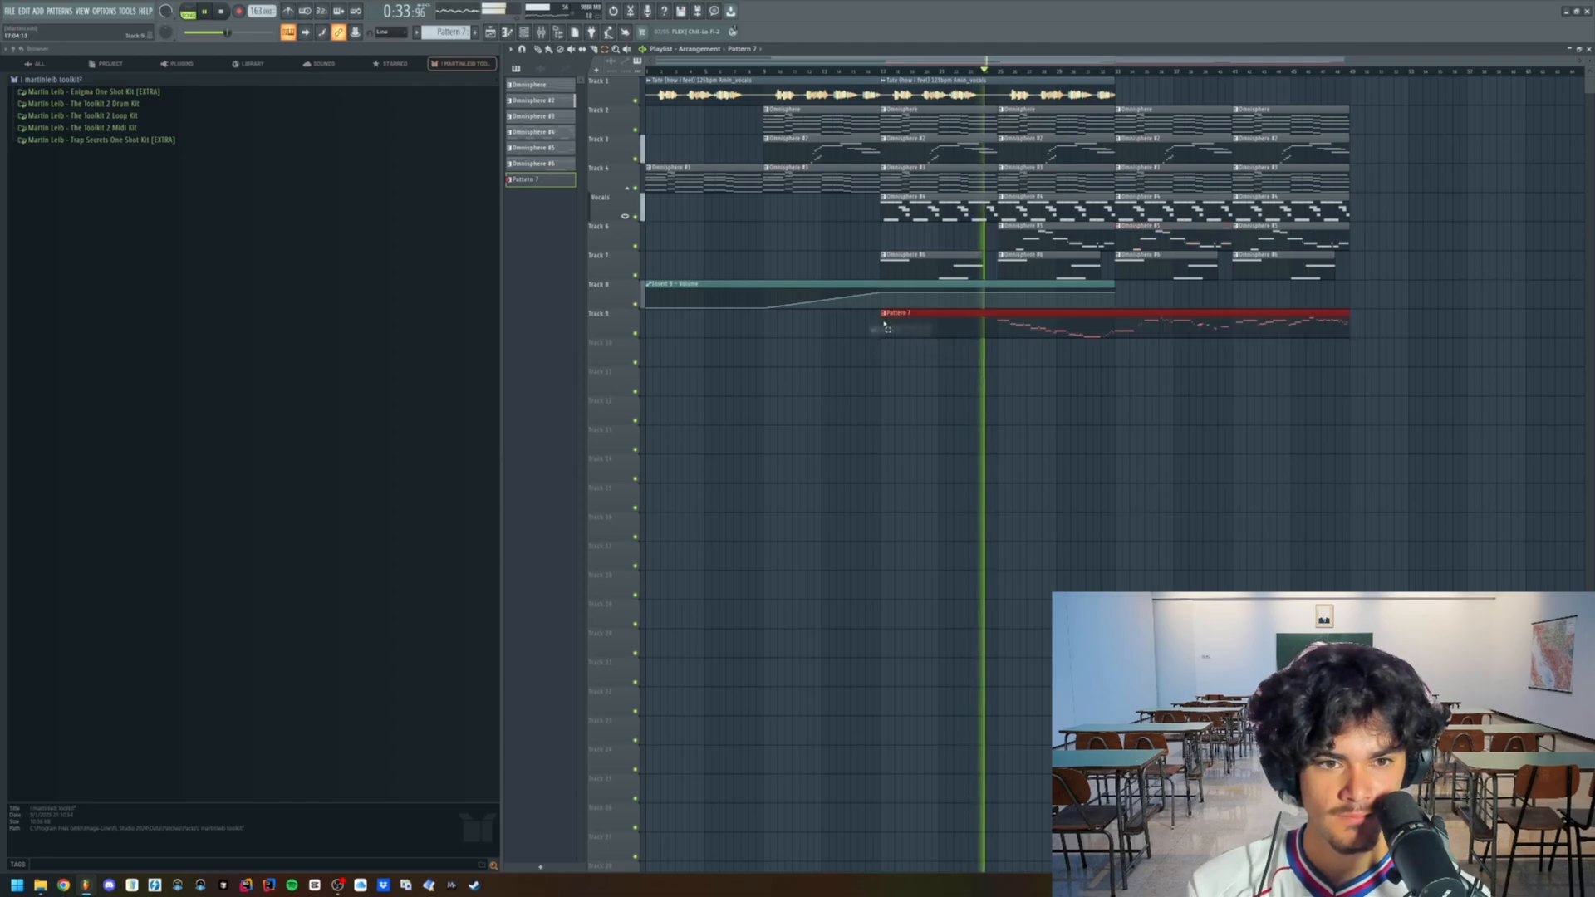
pyautogui.rightClick(891, 328)
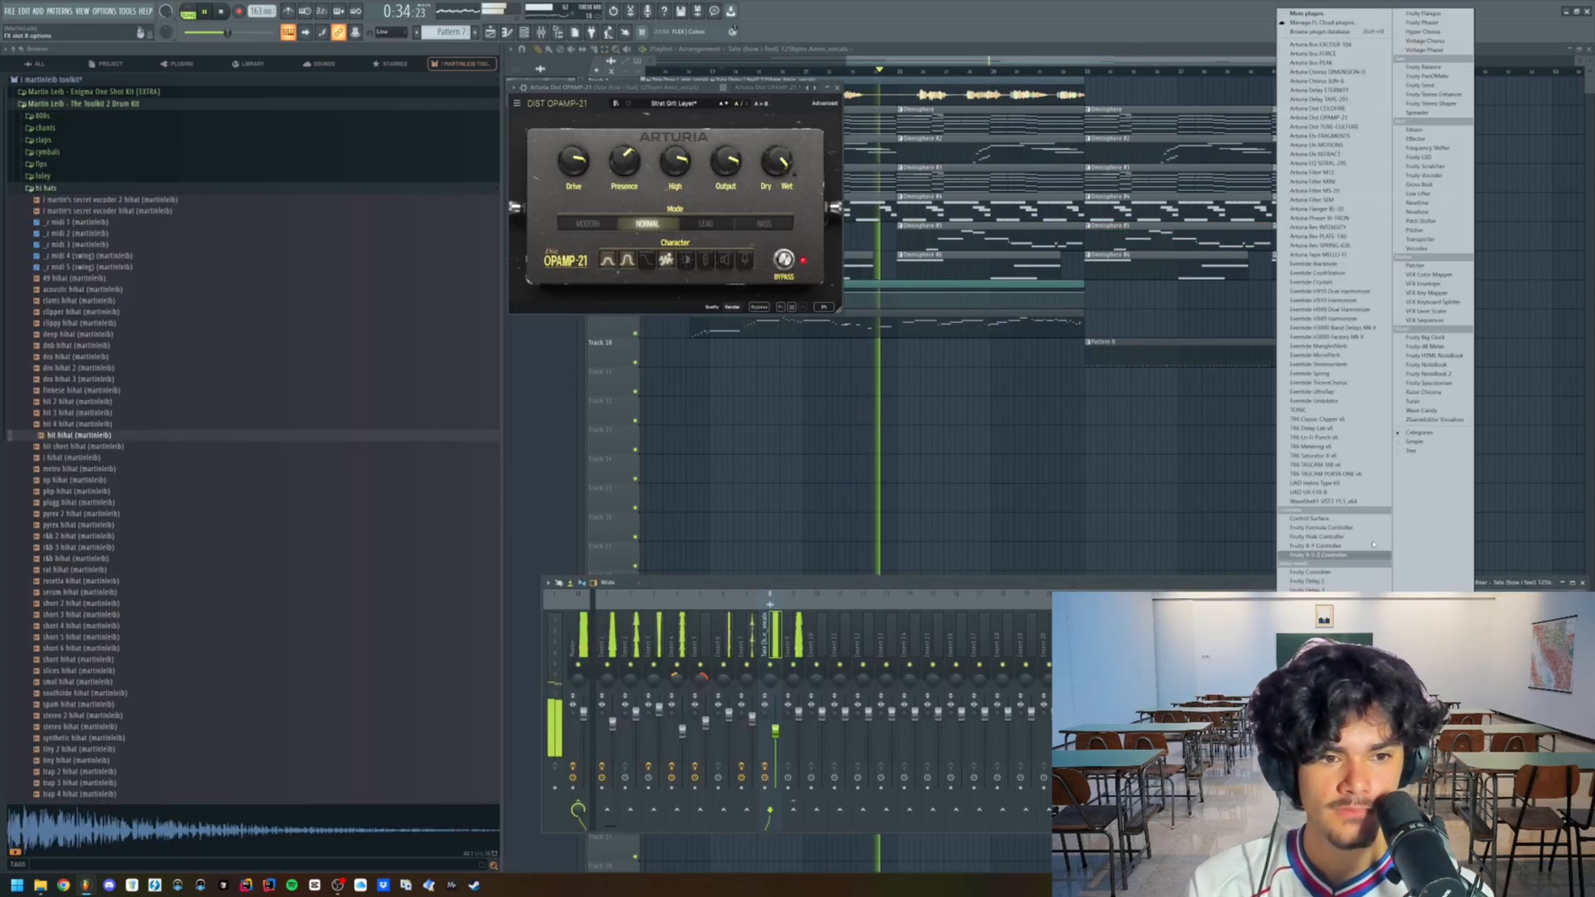
# - Add Fruity Parametric EQ 2 to the vocals' mixer track and load a preset with low and high cuts
pyautogui.click(1321, 860)
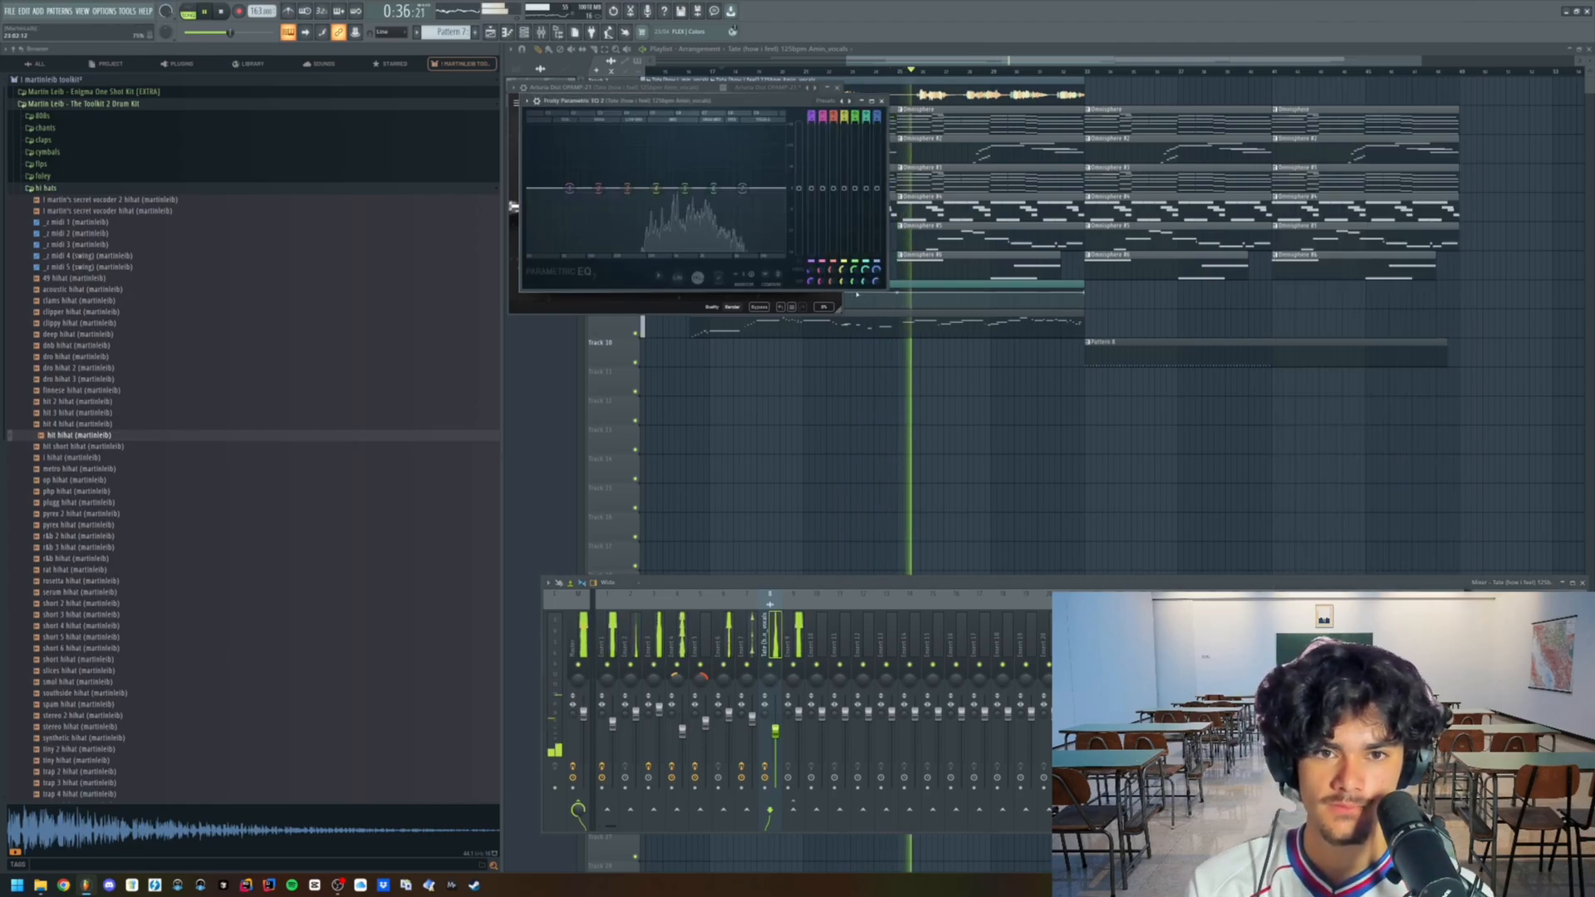
pyautogui.click(824, 100)
pyautogui.click(826, 103)
pyautogui.click(824, 101)
pyautogui.click(839, 115)
# - Lower the EQ's high cut and raise its low cut so mainly the midrange of the vocals passes
pyautogui.moveTo(777, 189); pyautogui.dragTo(671, 191)
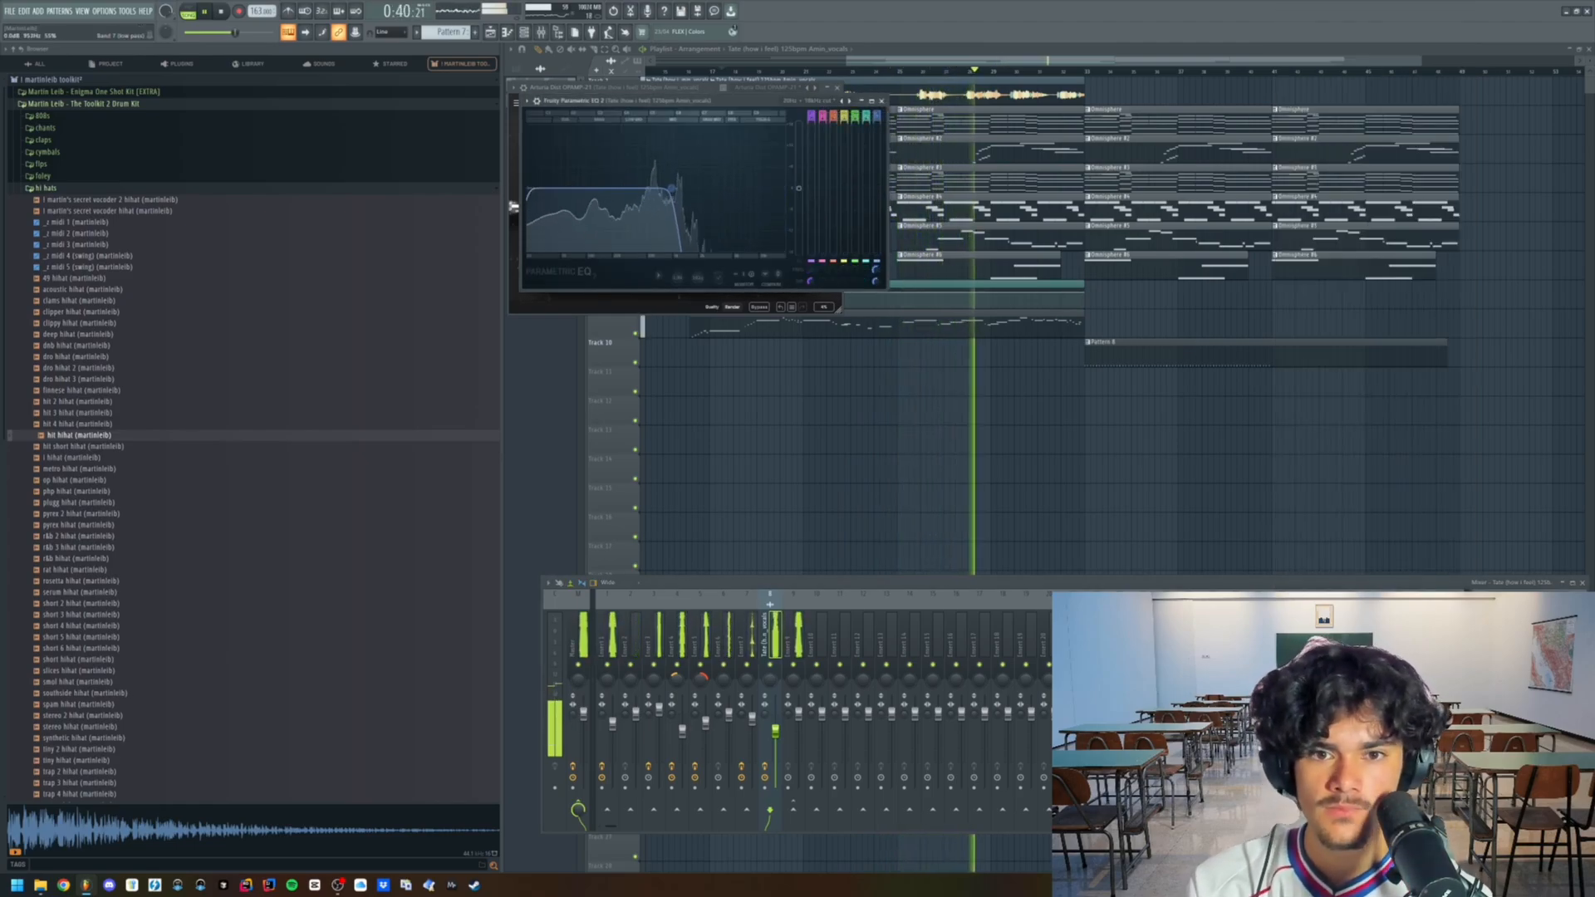
pyautogui.moveTo(531, 189); pyautogui.dragTo(569, 188)
pyautogui.moveTo(672, 189); pyautogui.dragTo(665, 190)
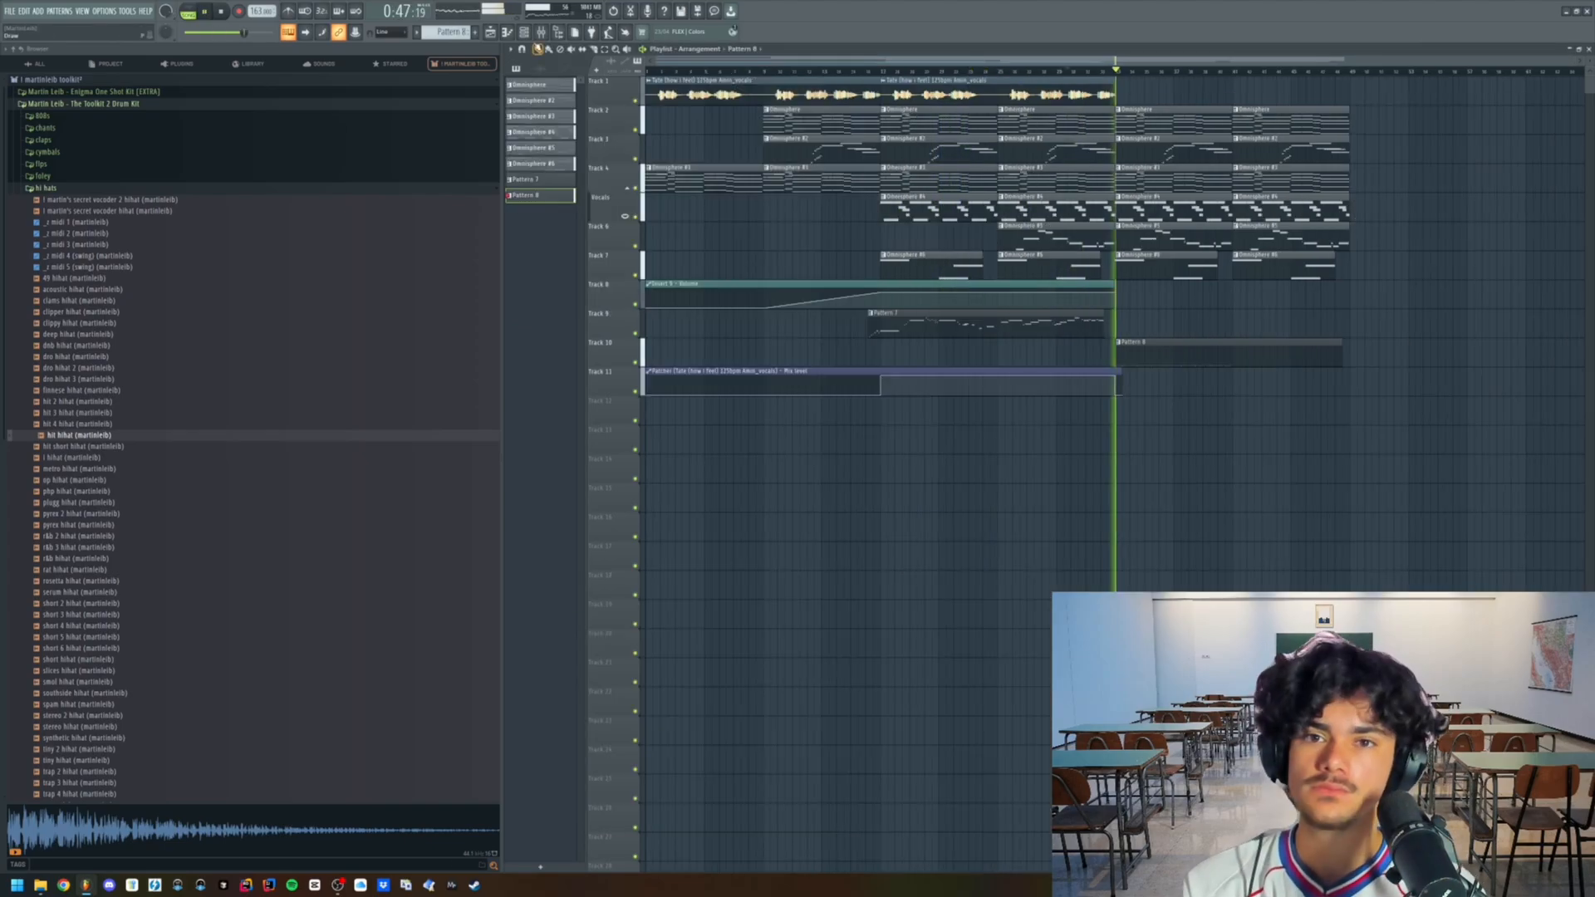
# - Check the hi-hat channel's sampler settings from the channel rack
pyautogui.press('F6')
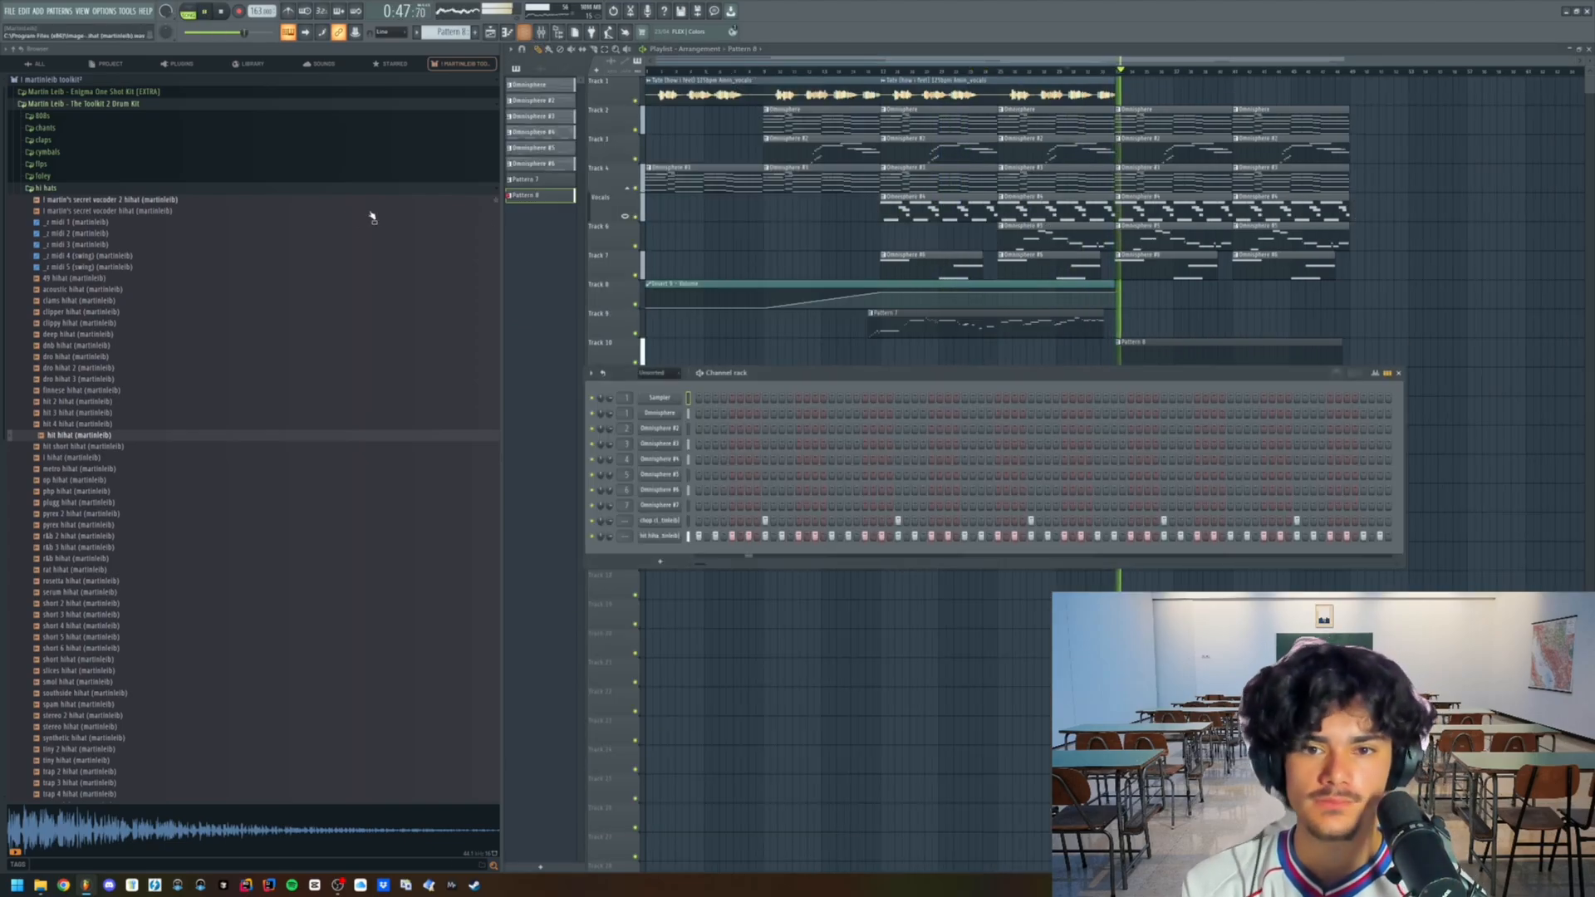
pyautogui.click(656, 537)
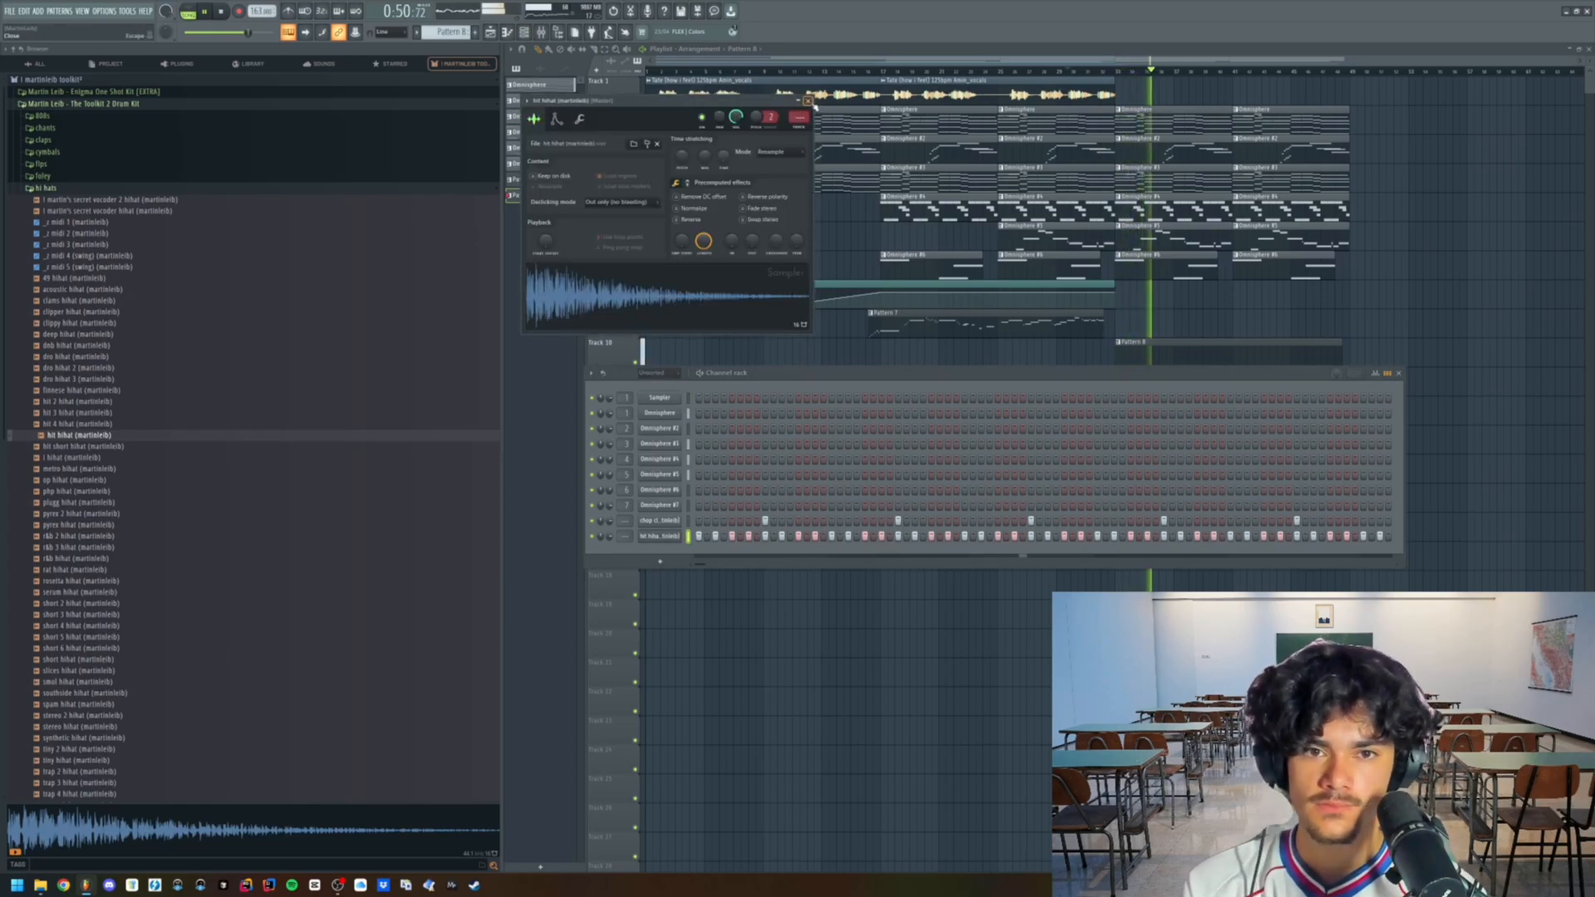
pyautogui.click(808, 100)
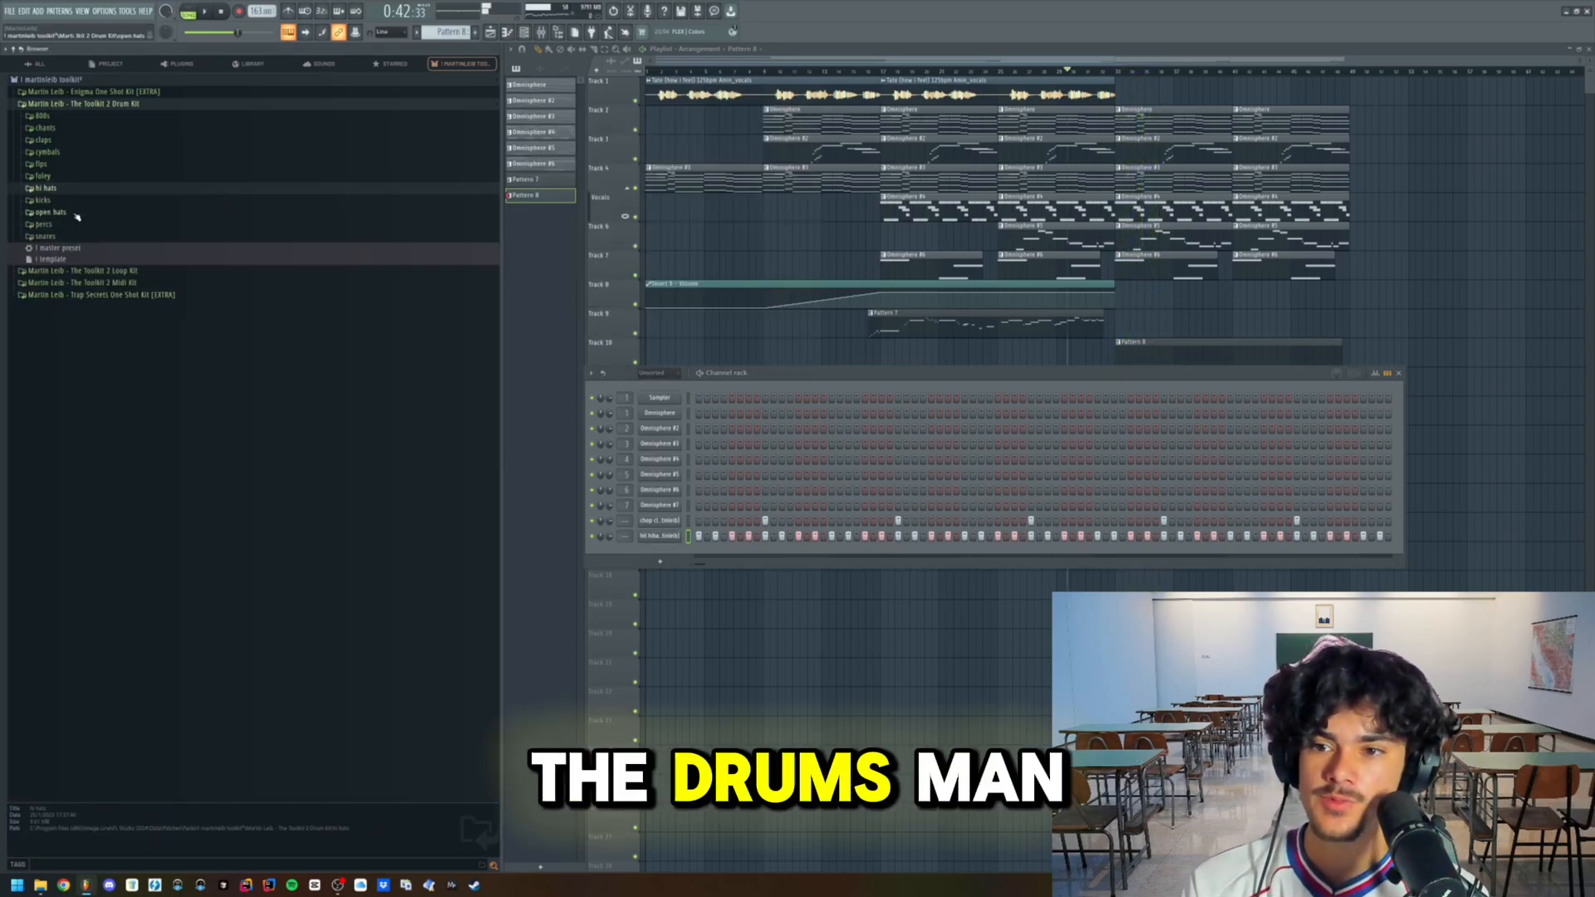
# - Add the main shorter openhat sample from the open hats folder to the channel rack and enter its first steps
pyautogui.click(76, 215)
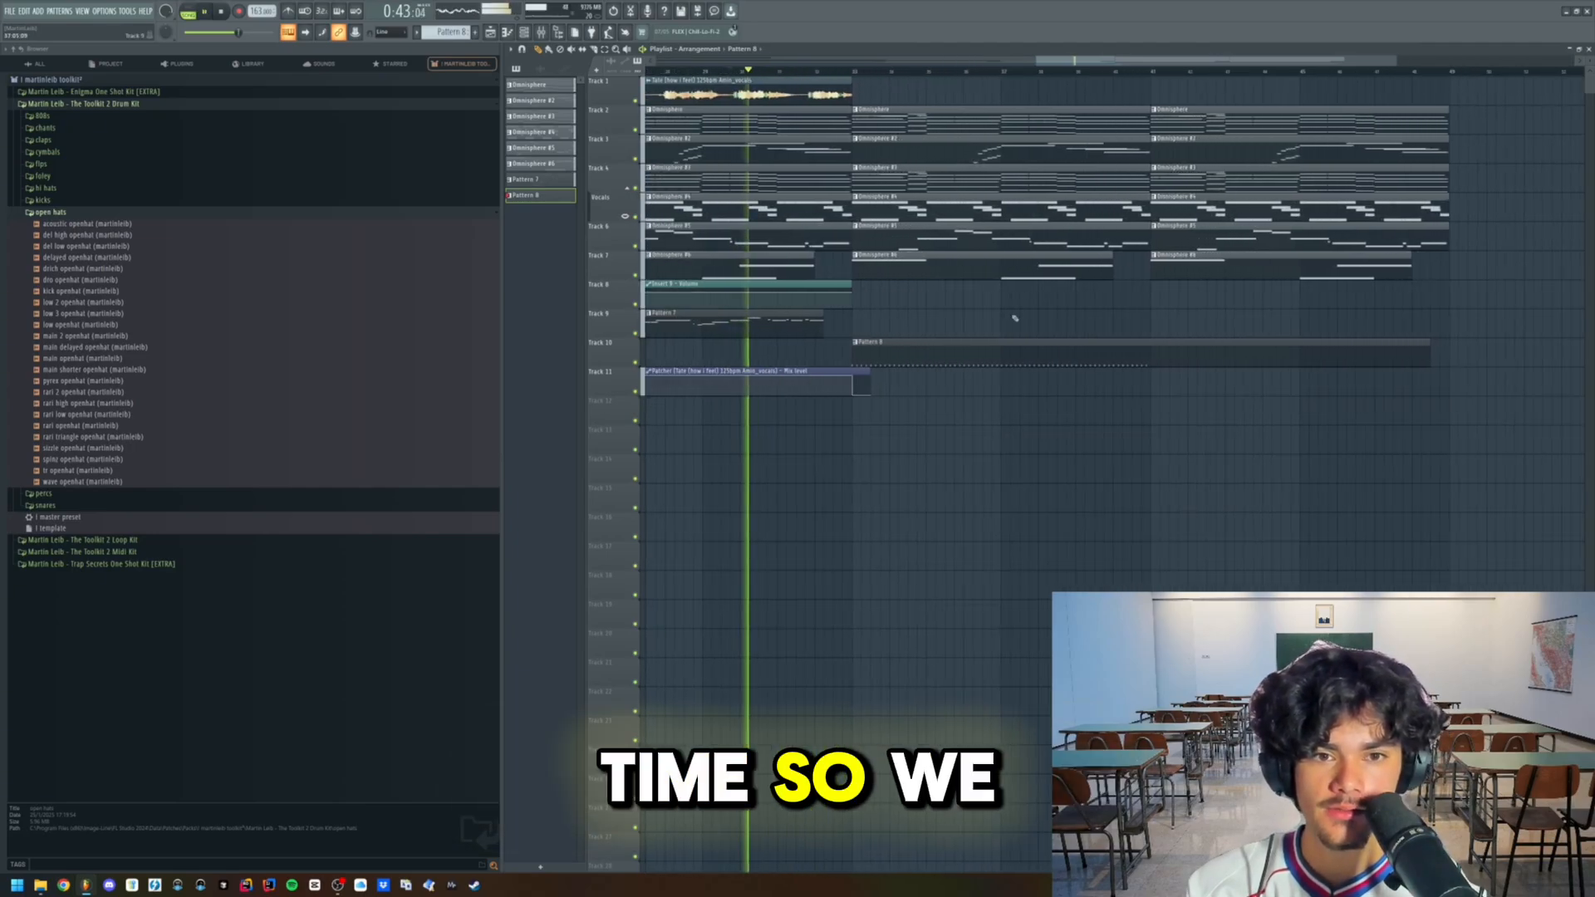
pyautogui.click(527, 32)
pyautogui.moveTo(124, 368); pyautogui.dragTo(694, 465)
pyautogui.moveTo(688, 558); pyautogui.dragTo(704, 553)
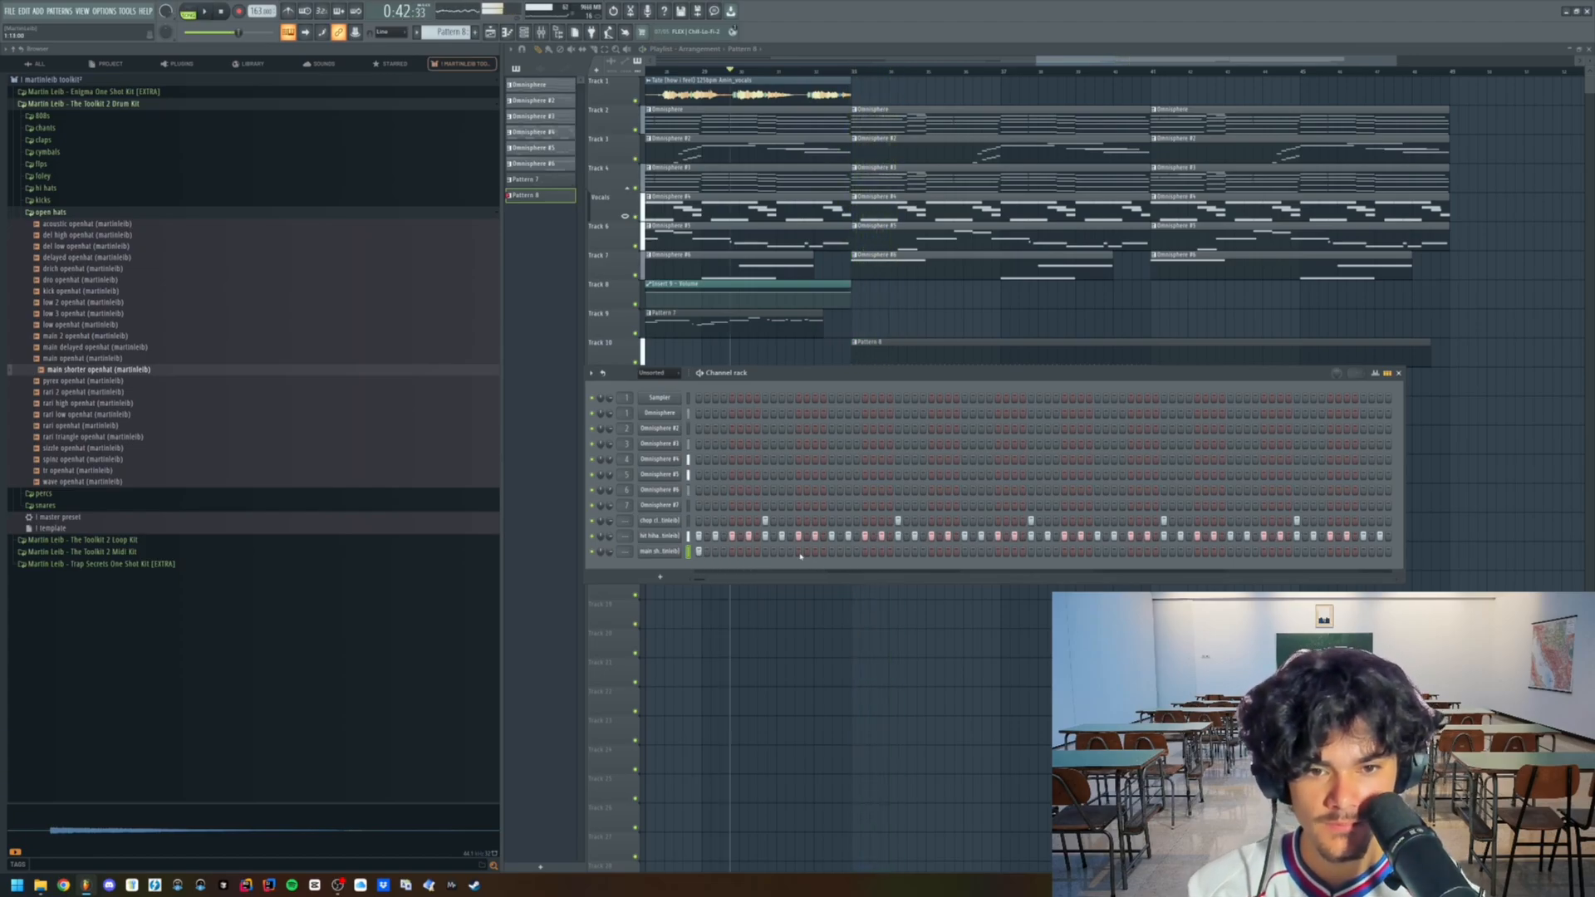
# - Repeat the open-hat notes every two bars across the eight-bar Pattern 8 and trim its clip on Track 10 to eight bars
pyautogui.rightClick(691, 551)
pyautogui.click(715, 562)
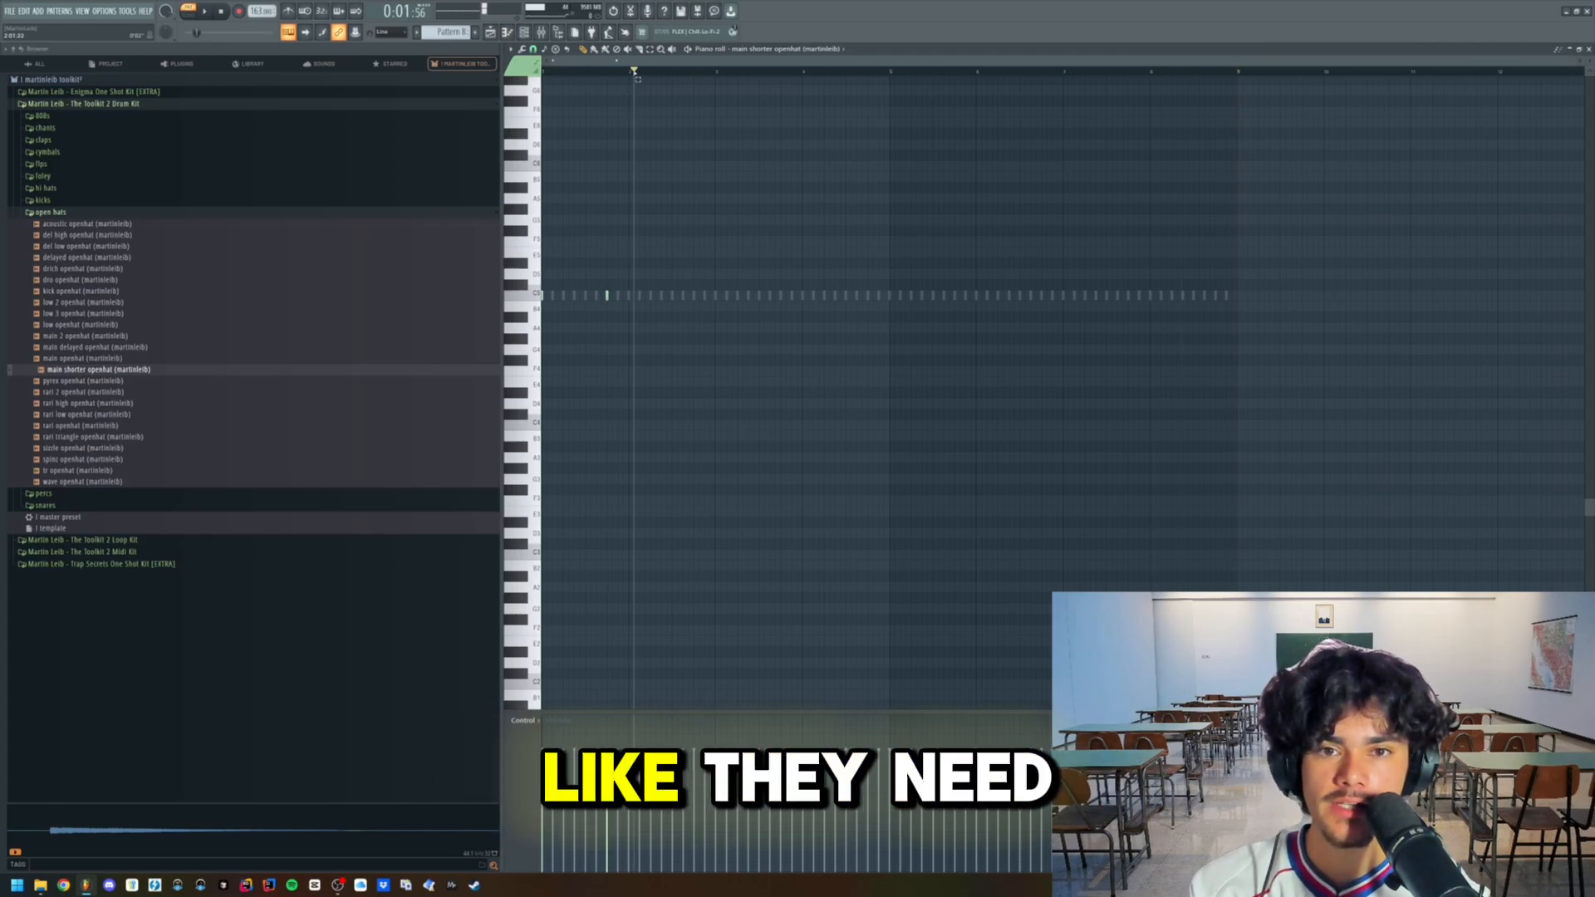
pyautogui.click(542, 73)
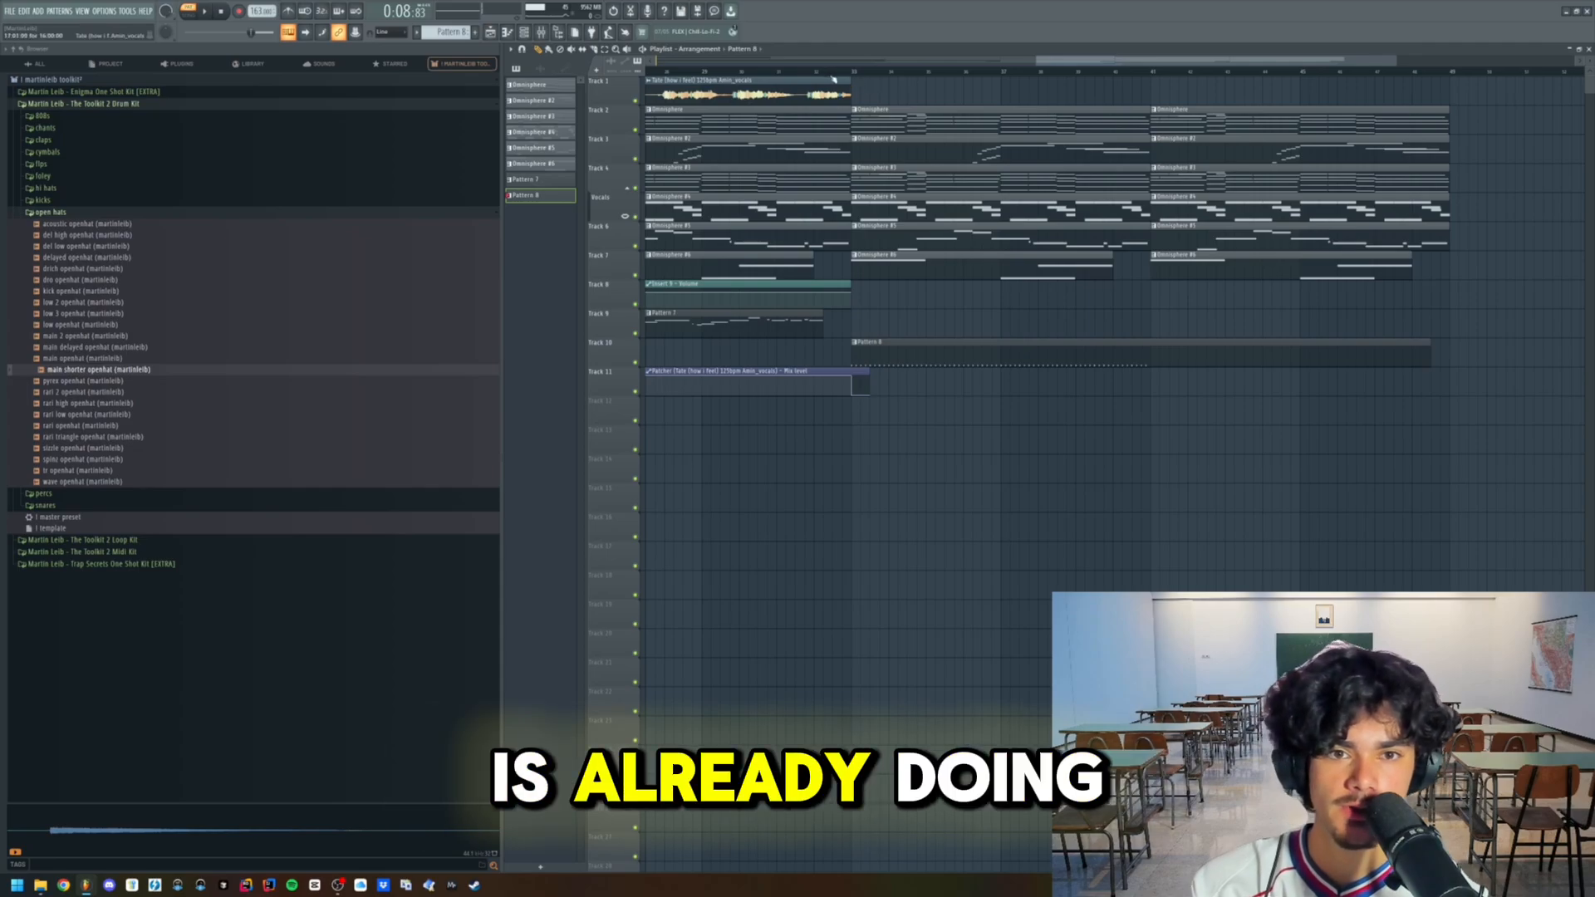
pyautogui.press('space')
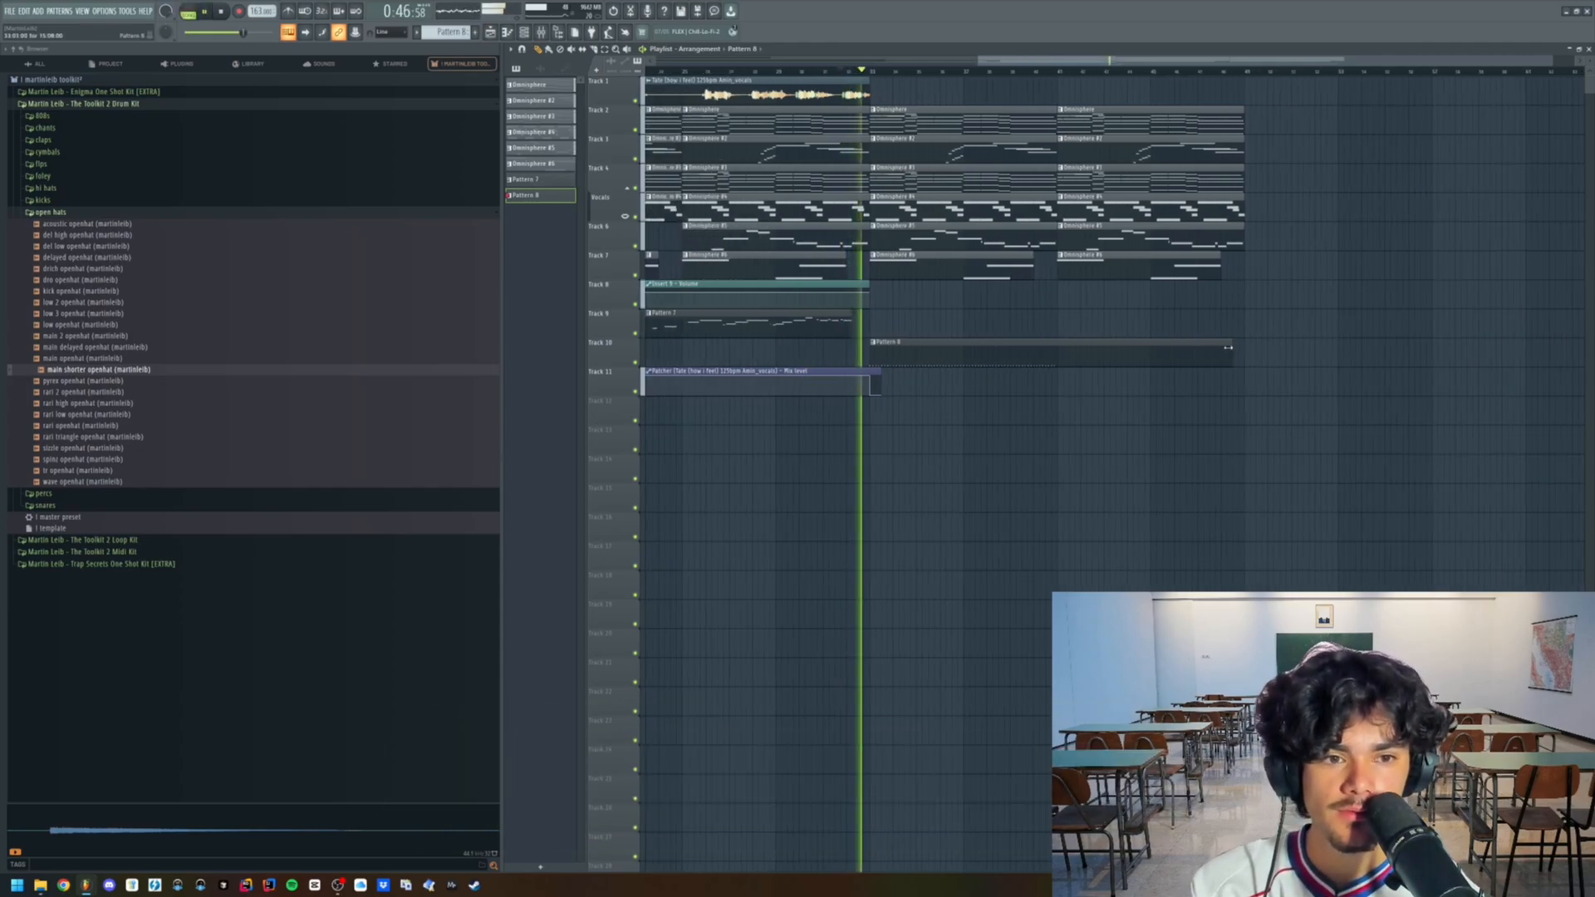
pyautogui.moveTo(1228, 347); pyautogui.dragTo(1056, 348)
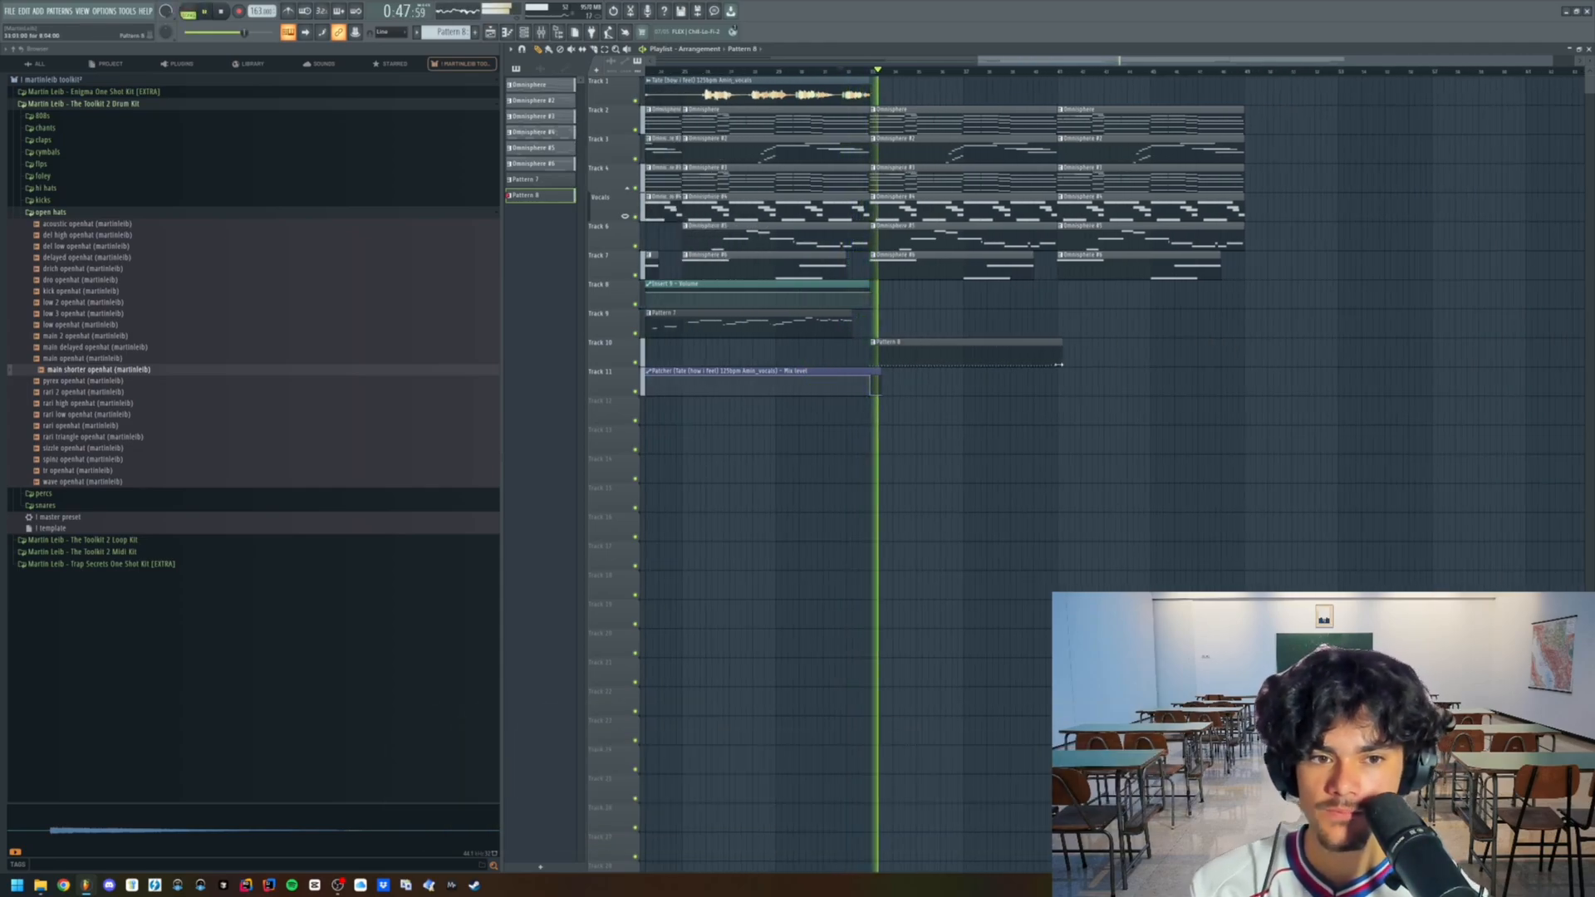
# - Look through the percs folder of the drum kit and audition a percussion sample
pyautogui.press('F6')
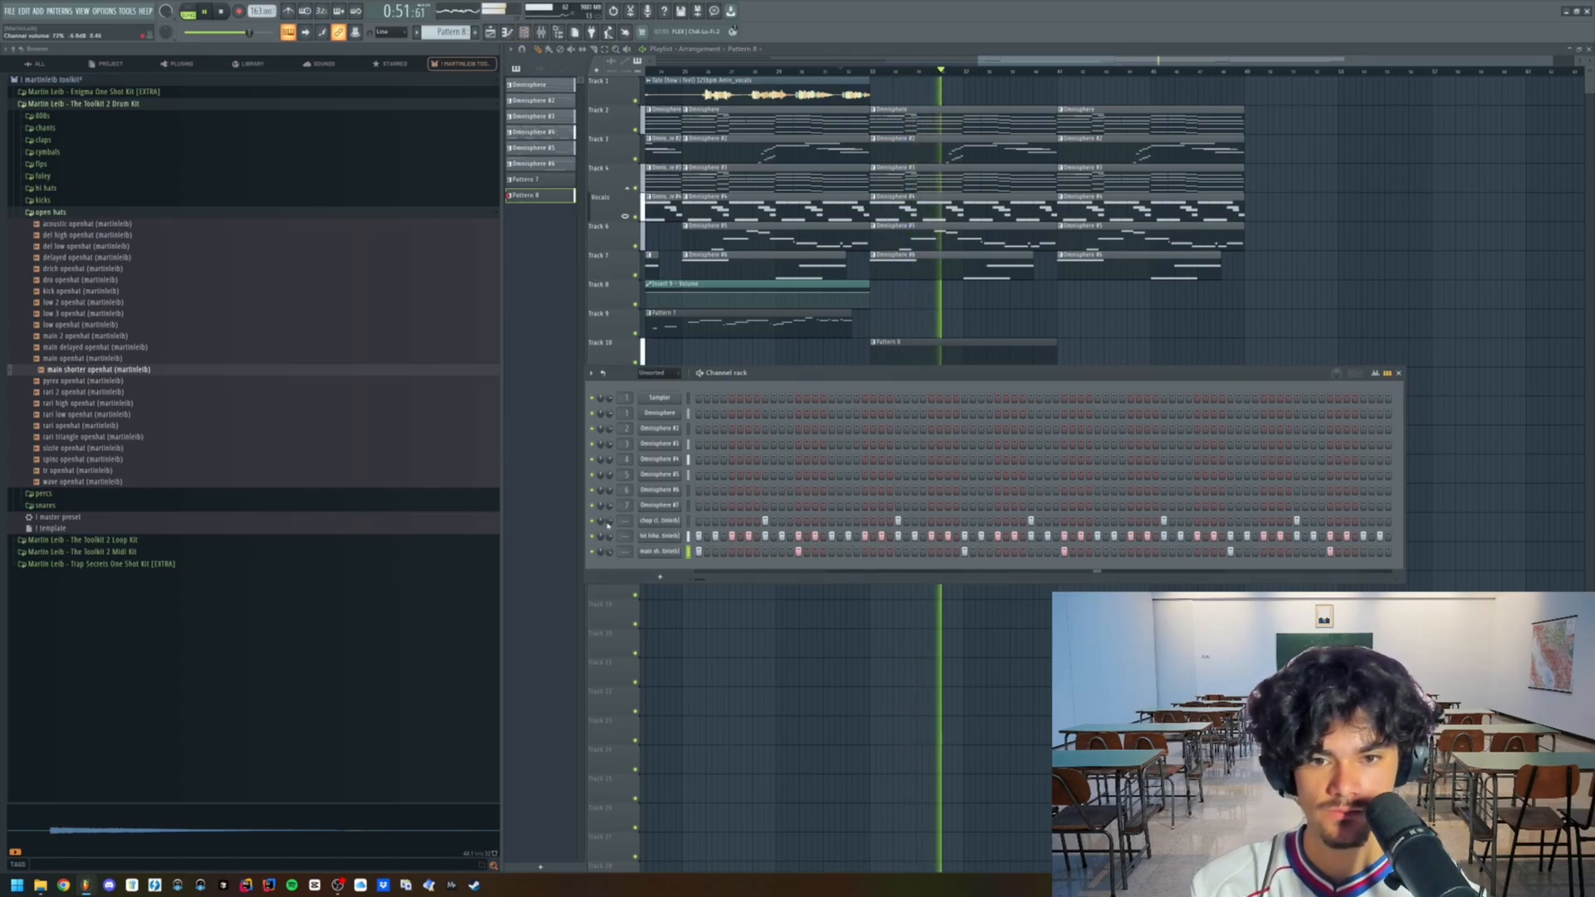
pyautogui.click(52, 214)
pyautogui.click(49, 224)
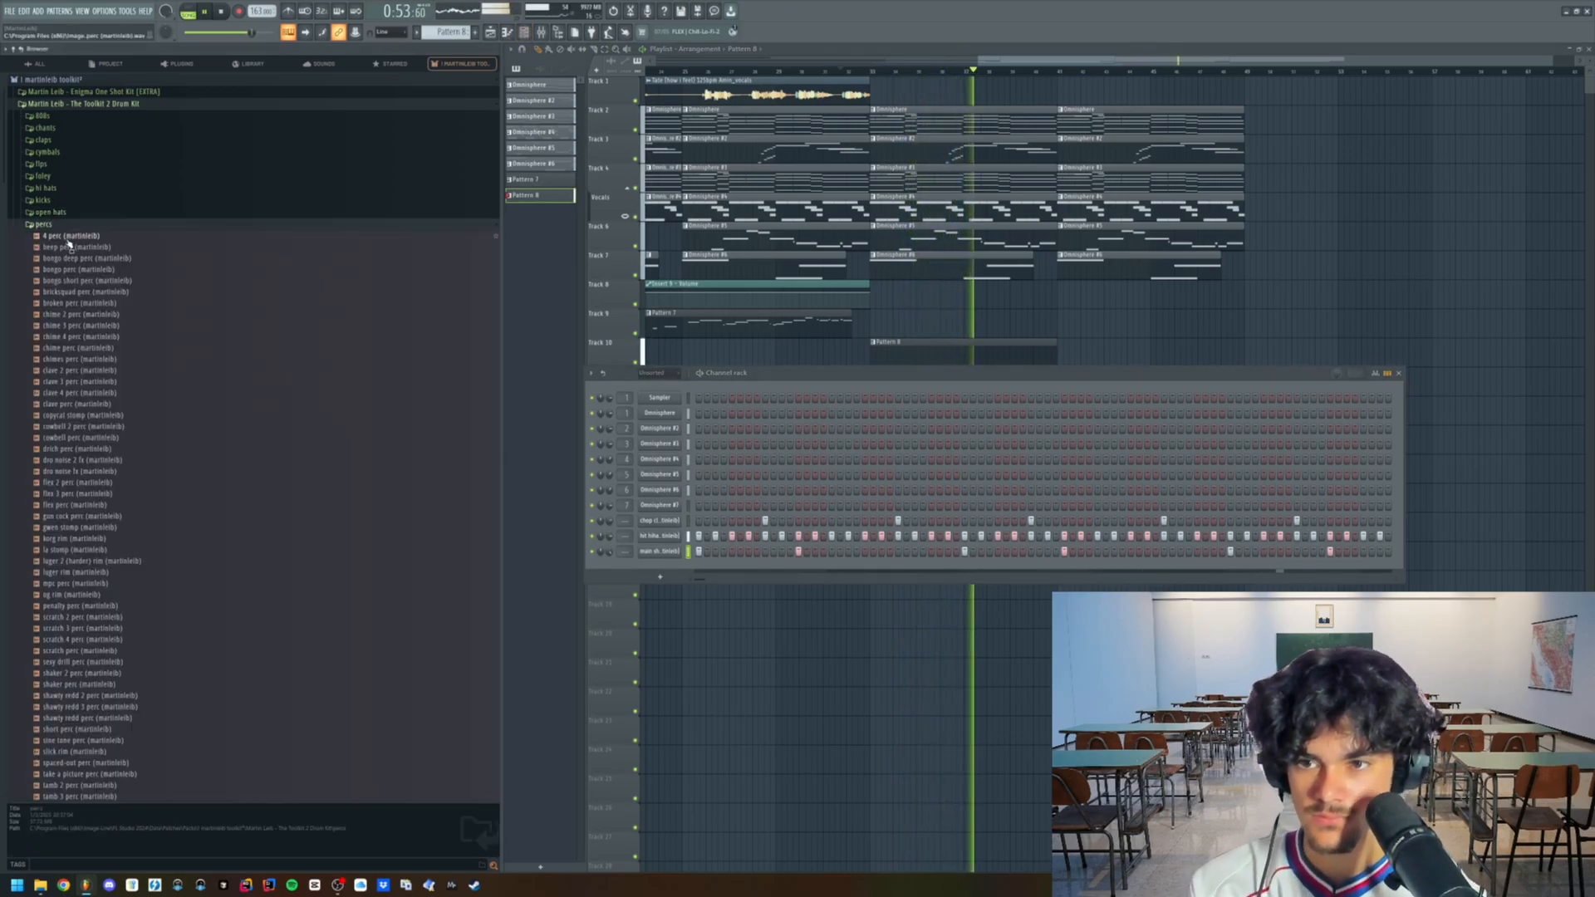
pyautogui.scroll(-1, 75, 249)
pyautogui.click(83, 203)
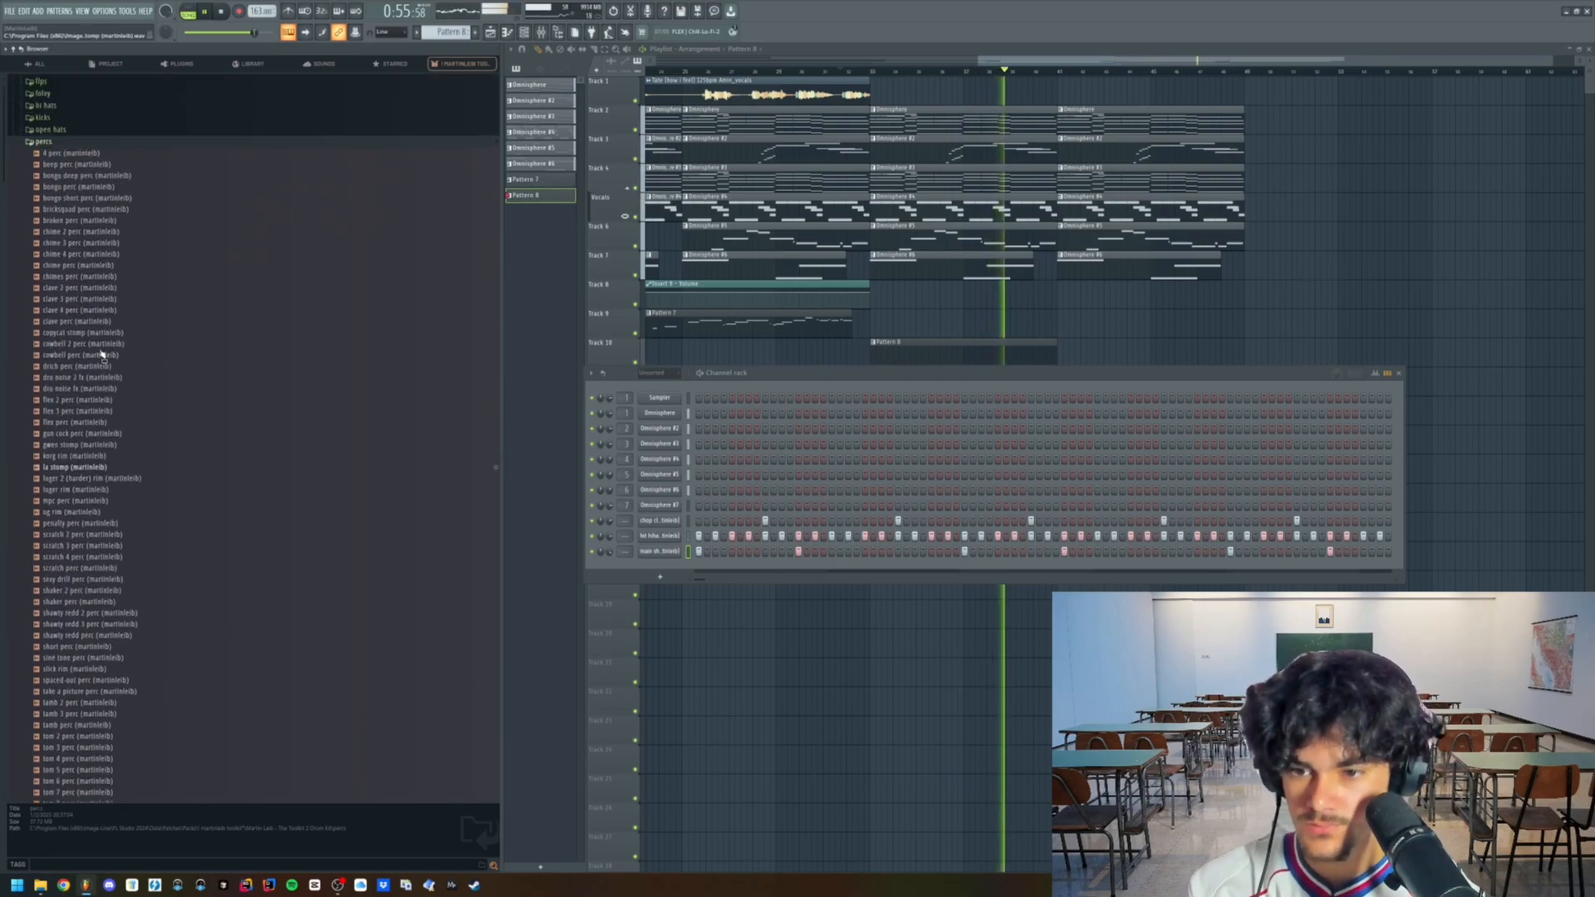
pyautogui.scroll(2, 108, 355)
pyautogui.click(44, 225)
# - Add the zay 3 snare sample from the snares folder to the channel rack and enter its first two steps
pyautogui.click(87, 247)
pyautogui.click(45, 236)
pyautogui.click(156, 506)
pyautogui.moveTo(83, 651); pyautogui.dragTo(883, 582)
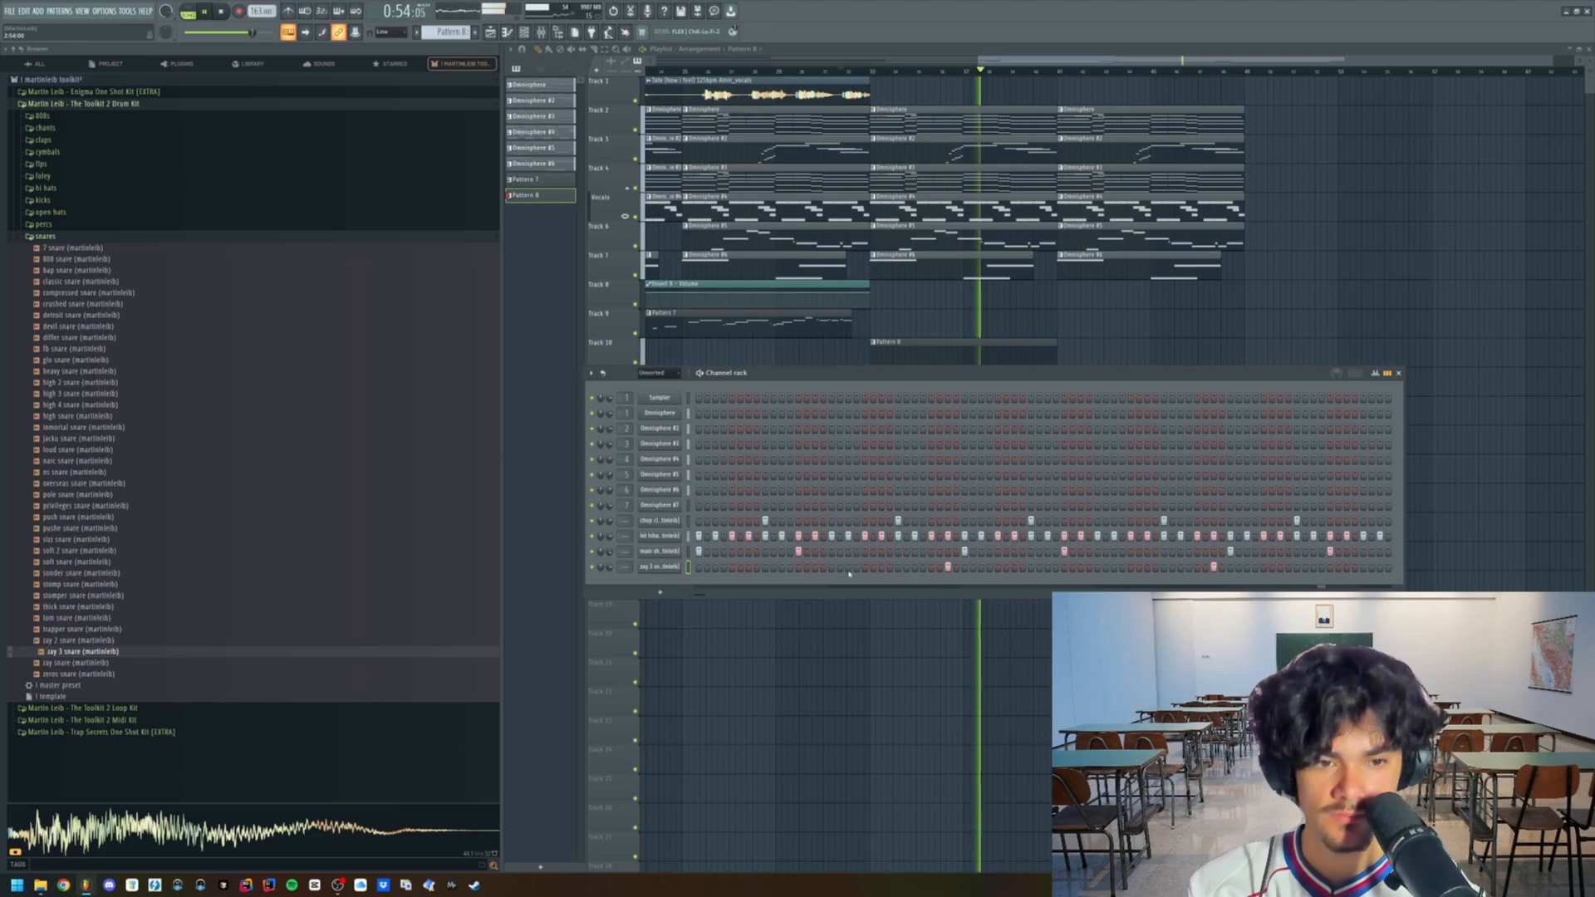
# - Copy the two snare notes into the second half of Pattern 8 so they repeat every two bars
pyautogui.rightClick(691, 566)
pyautogui.click(710, 575)
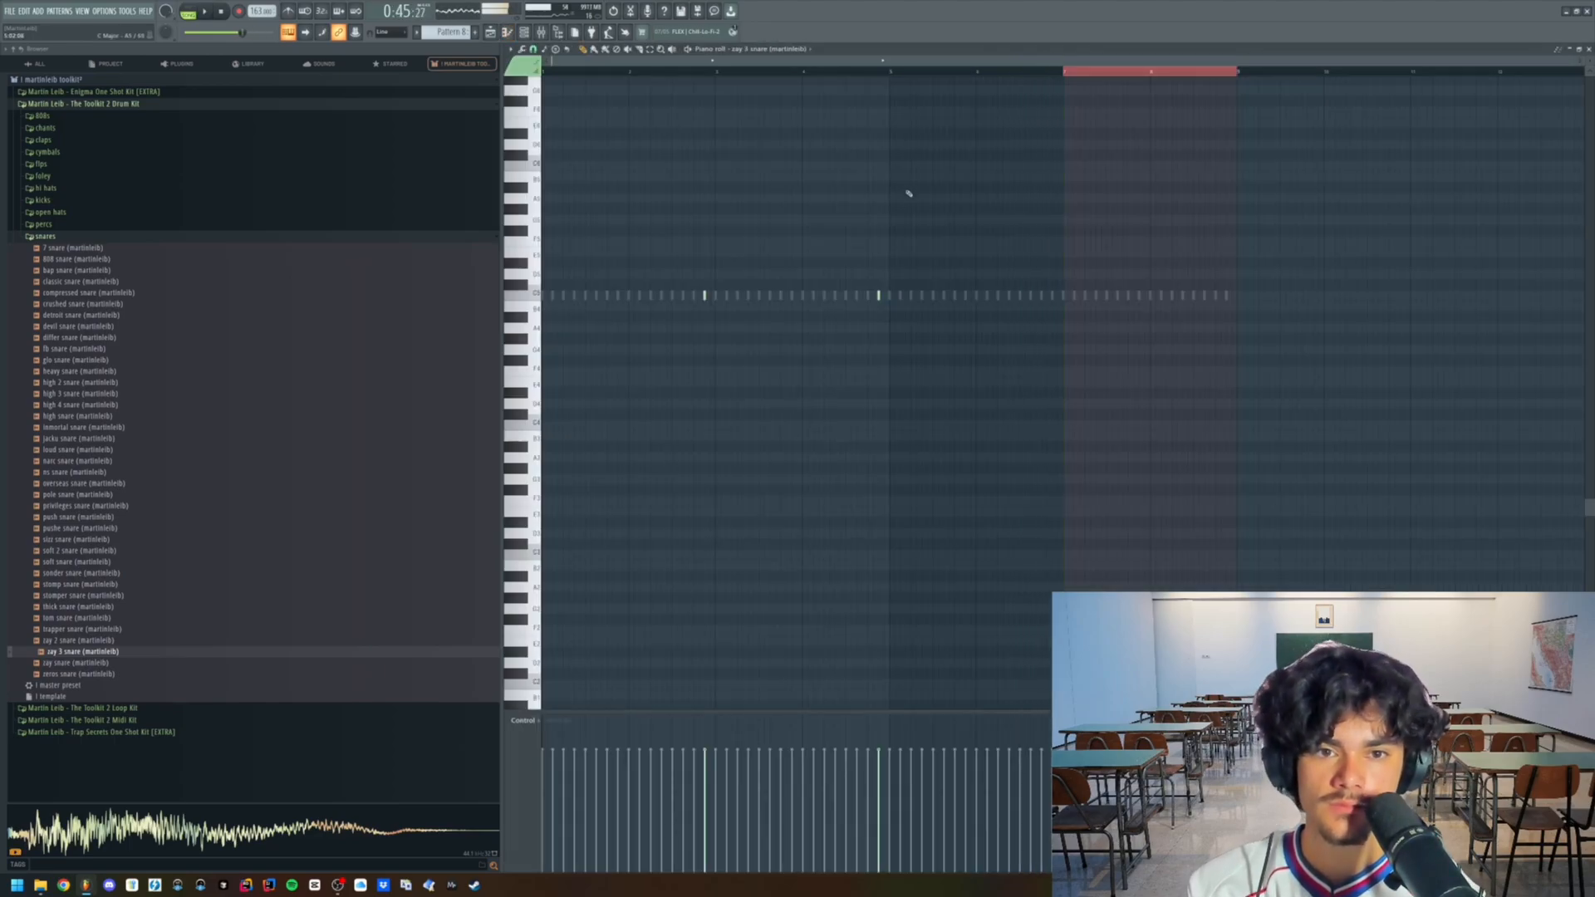
pyautogui.scroll(1, 1196, 292)
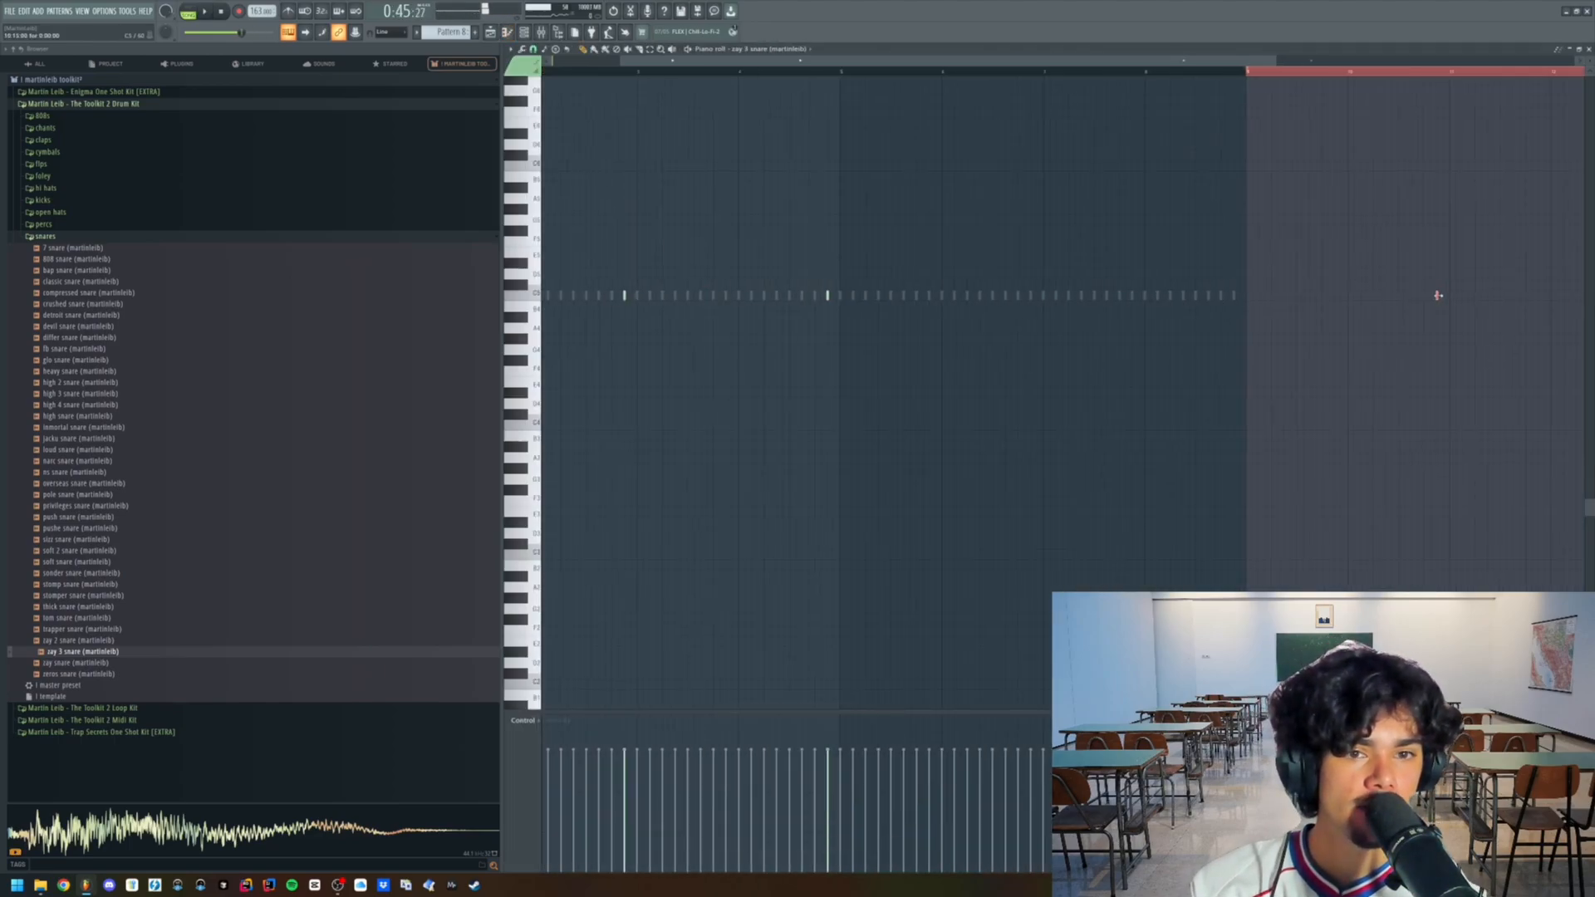
pyautogui.moveTo(1435, 295); pyautogui.dragTo(1030, 296)
pyautogui.scroll(-1, 1004, 301)
pyautogui.keyDown('ctrl'); pyautogui.click(577, 72); pyautogui.keyUp('ctrl')
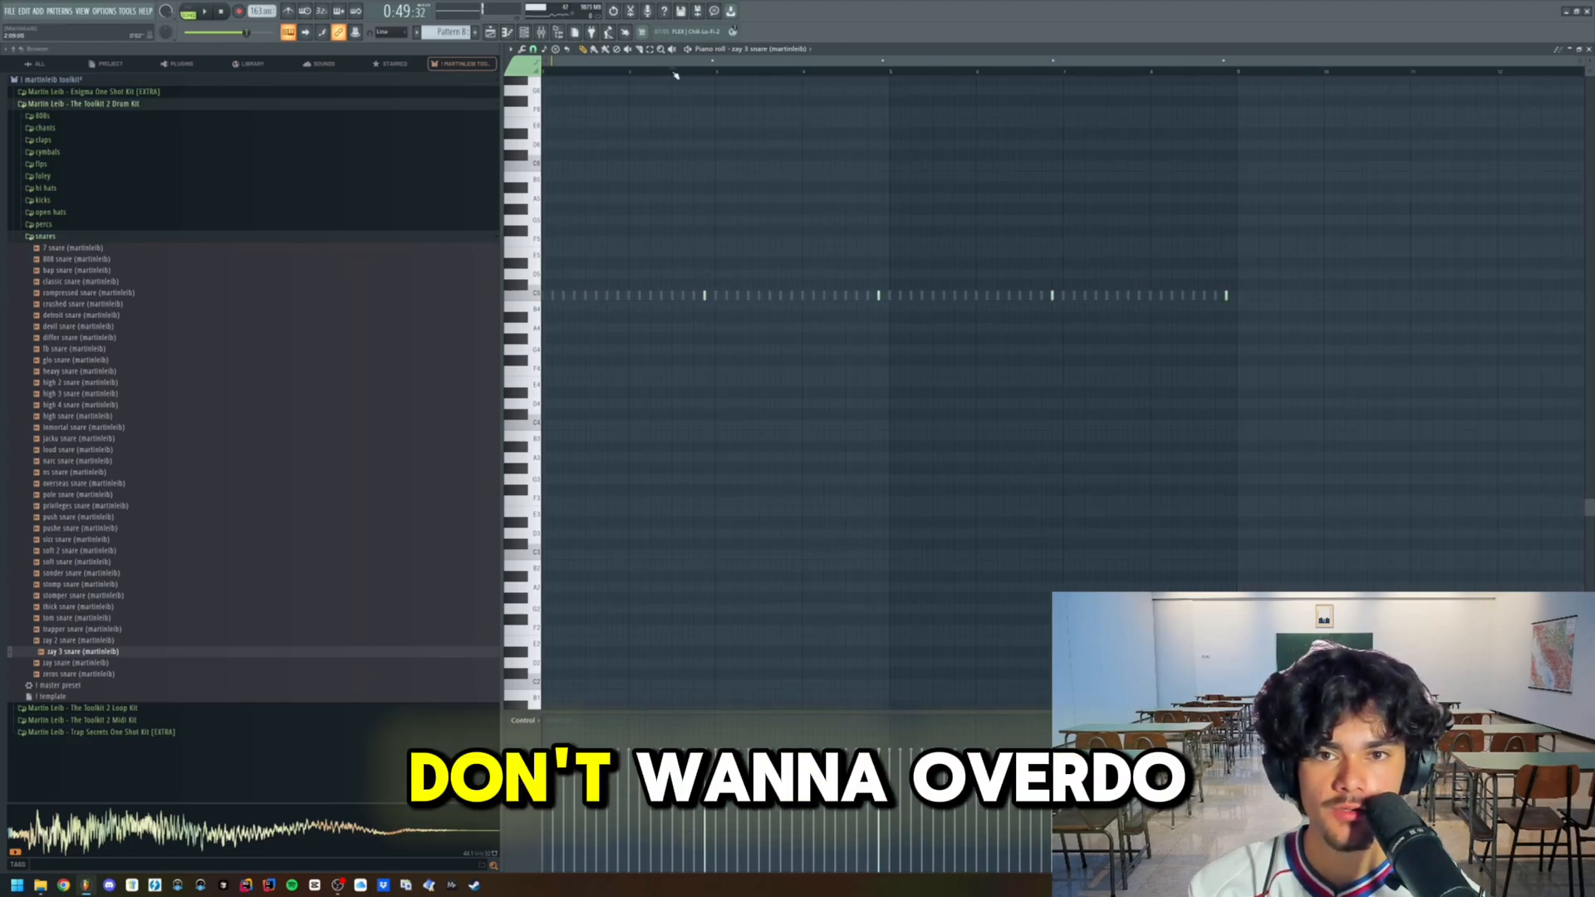
# - Add a fast roll of hi-hat notes at the end of bar 4 in the hi-hat piano roll
pyautogui.scroll(1, 745, 53)
pyautogui.scroll(1, 744, 55)
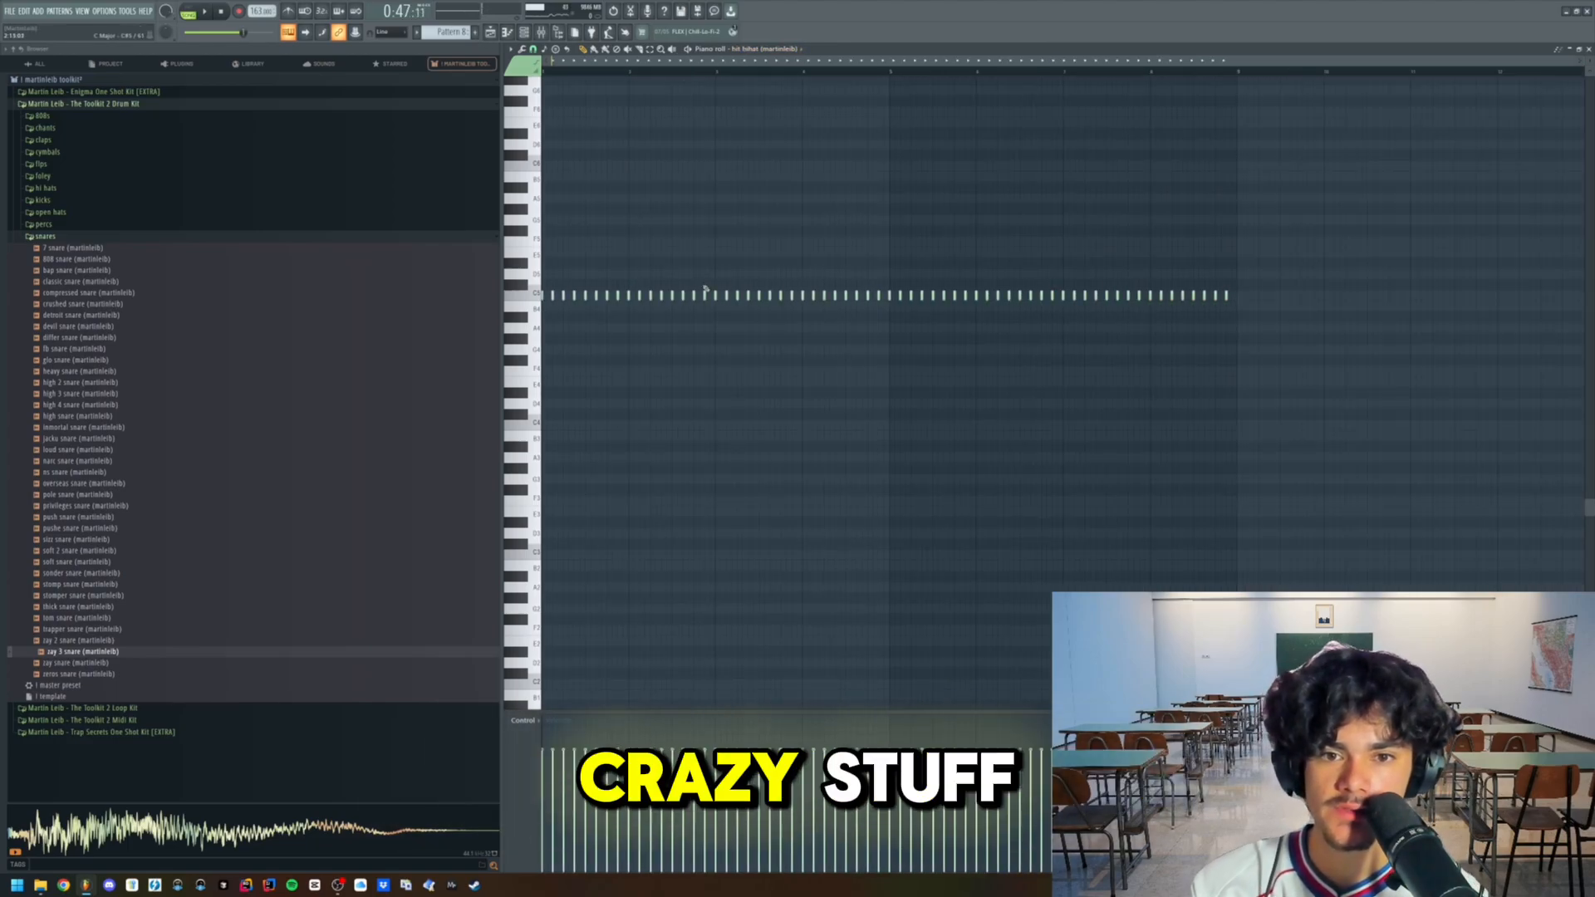
pyautogui.press('space')
pyautogui.scroll(1, 669, 310)
pyautogui.scroll(1, 758, 297)
pyautogui.scroll(1, 1086, 300)
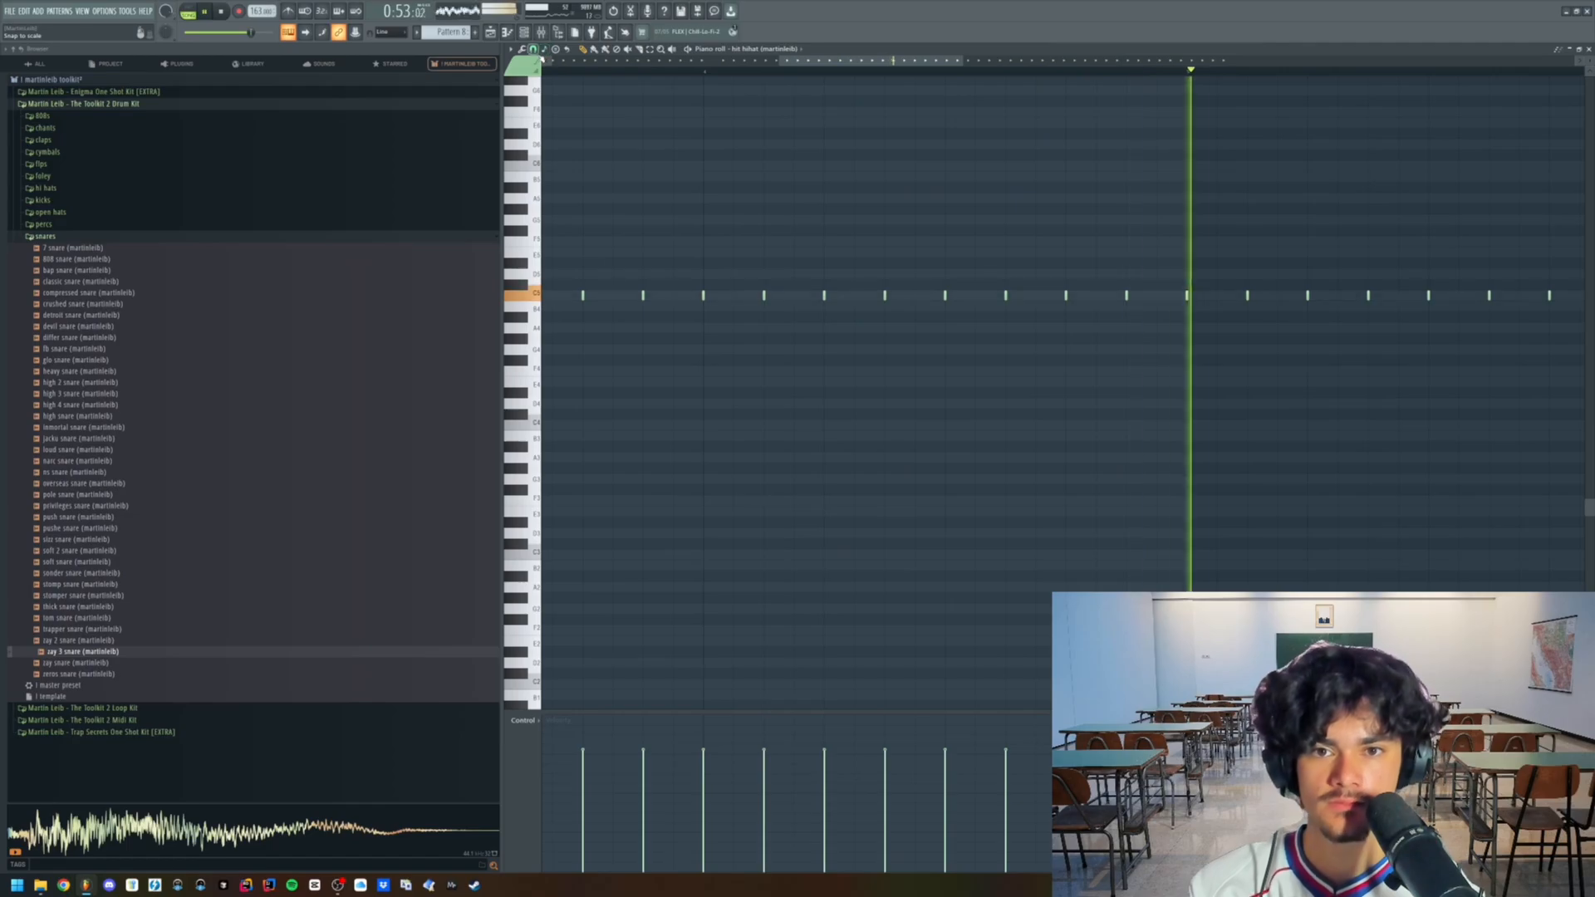
pyautogui.press('space')
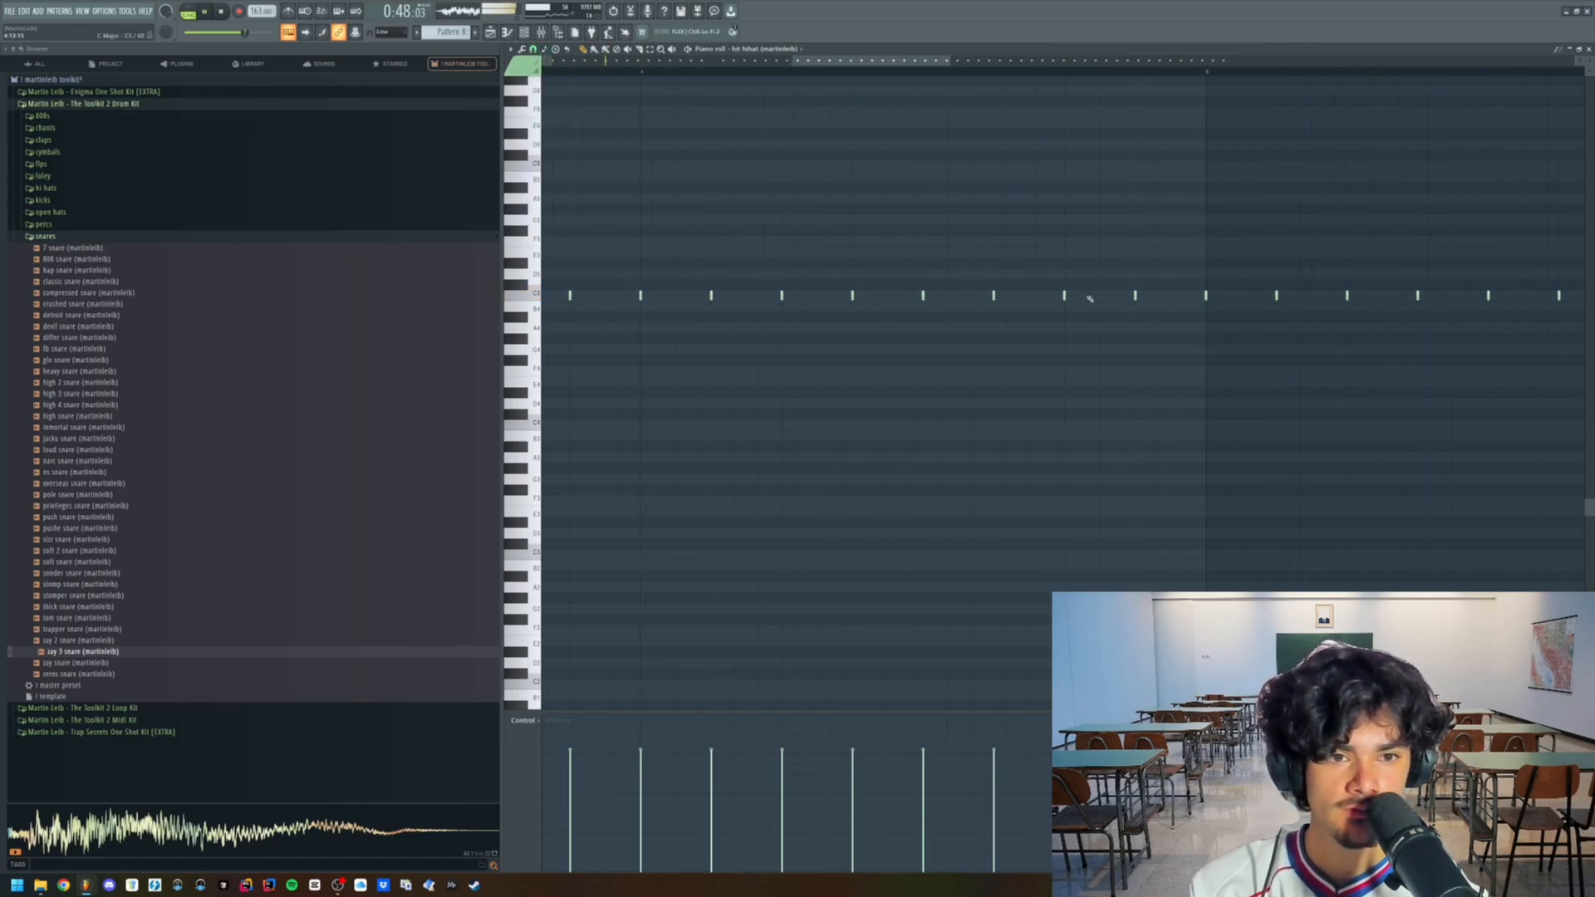
pyautogui.scroll(-3, 1112, 295)
pyautogui.press('space')
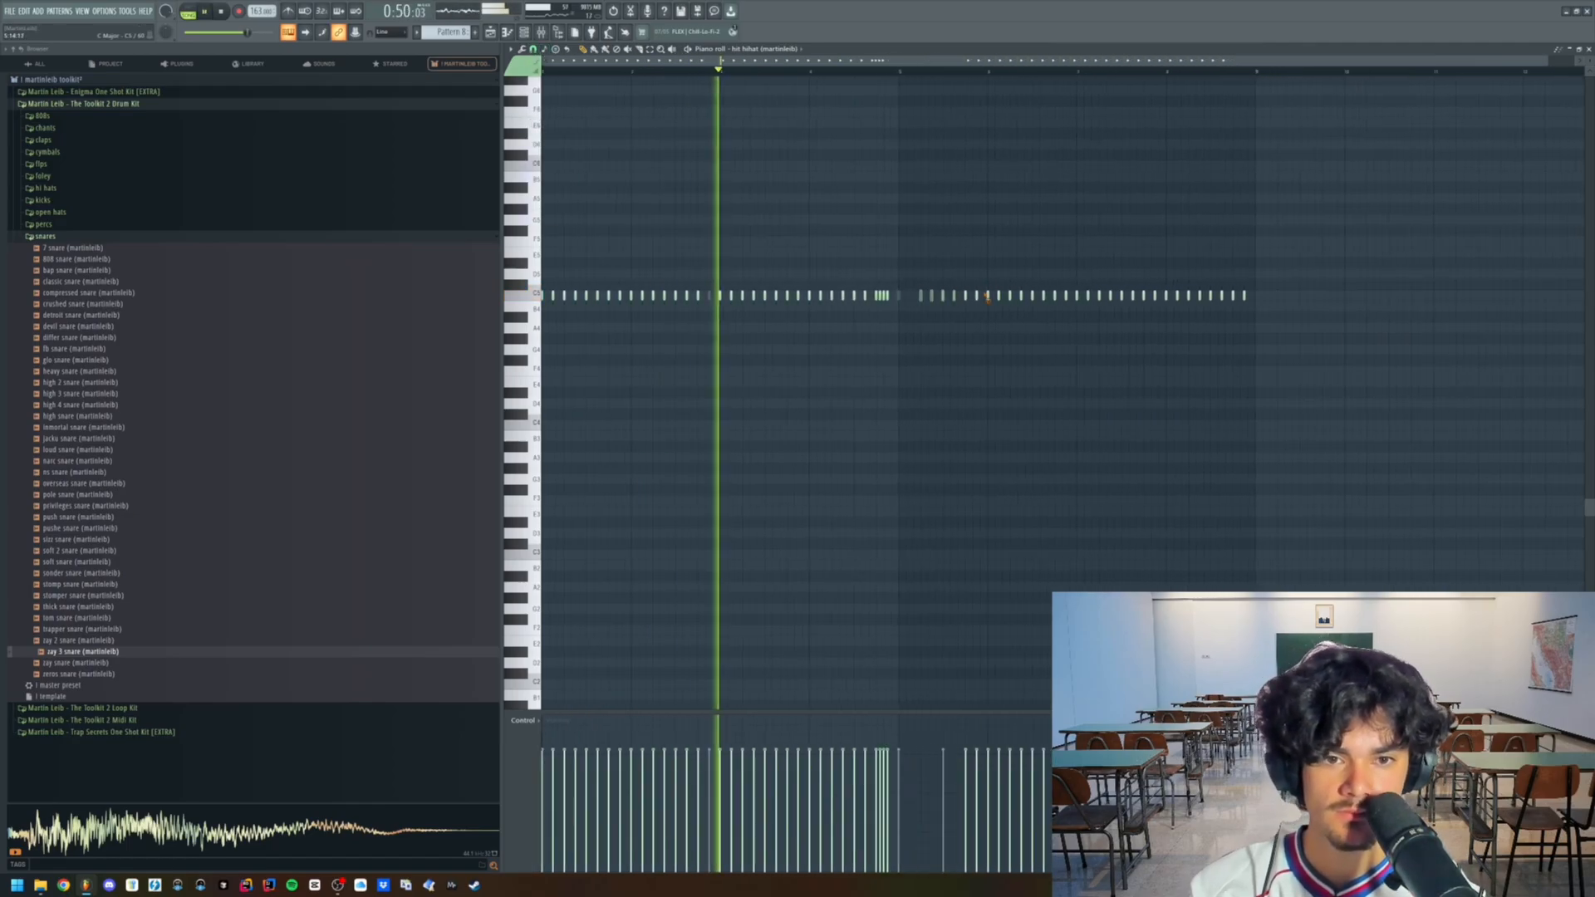
# - Shift the hi-hat notes after the roll back onto the grid and remove the hit at the end of bar 6
pyautogui.scroll(1, 910, 295)
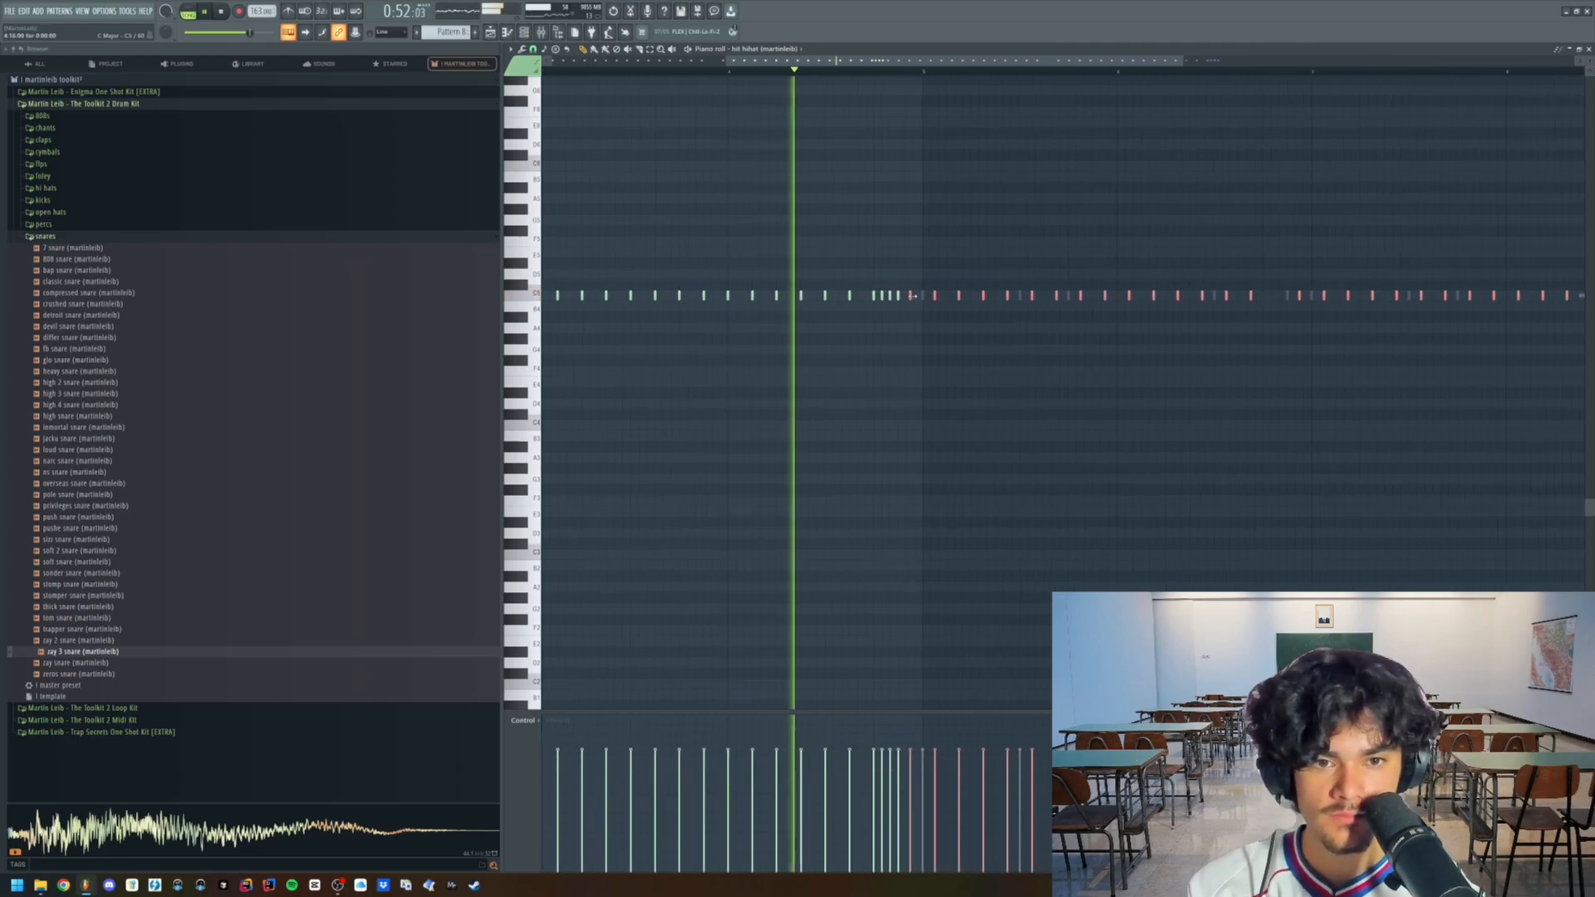
pyautogui.moveTo(911, 295); pyautogui.dragTo(924, 297)
pyautogui.keyDown('ctrl'); pyautogui.click(930, 323); pyautogui.keyUp('ctrl')
pyautogui.scroll(-2, 930, 327)
pyautogui.scroll(2, 1146, 319)
pyautogui.scroll(1, 979, 345)
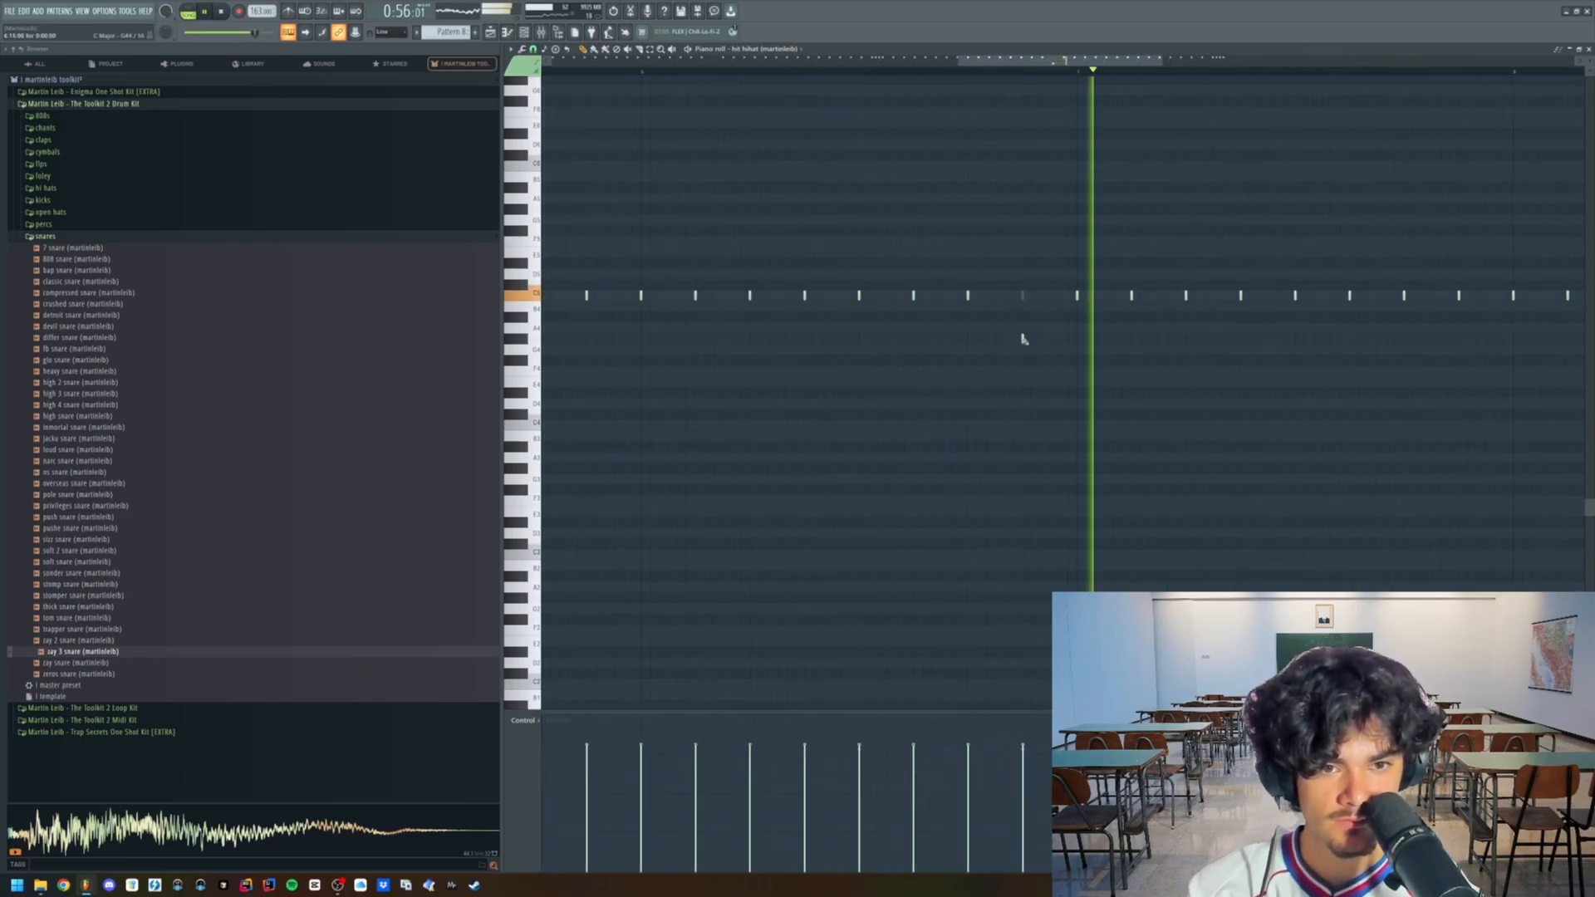
# - Replace the last hi-hat hits of bar 8 with a fast lower-pitched roll
pyautogui.scroll(-2, 1015, 345)
pyautogui.scroll(3, 1222, 340)
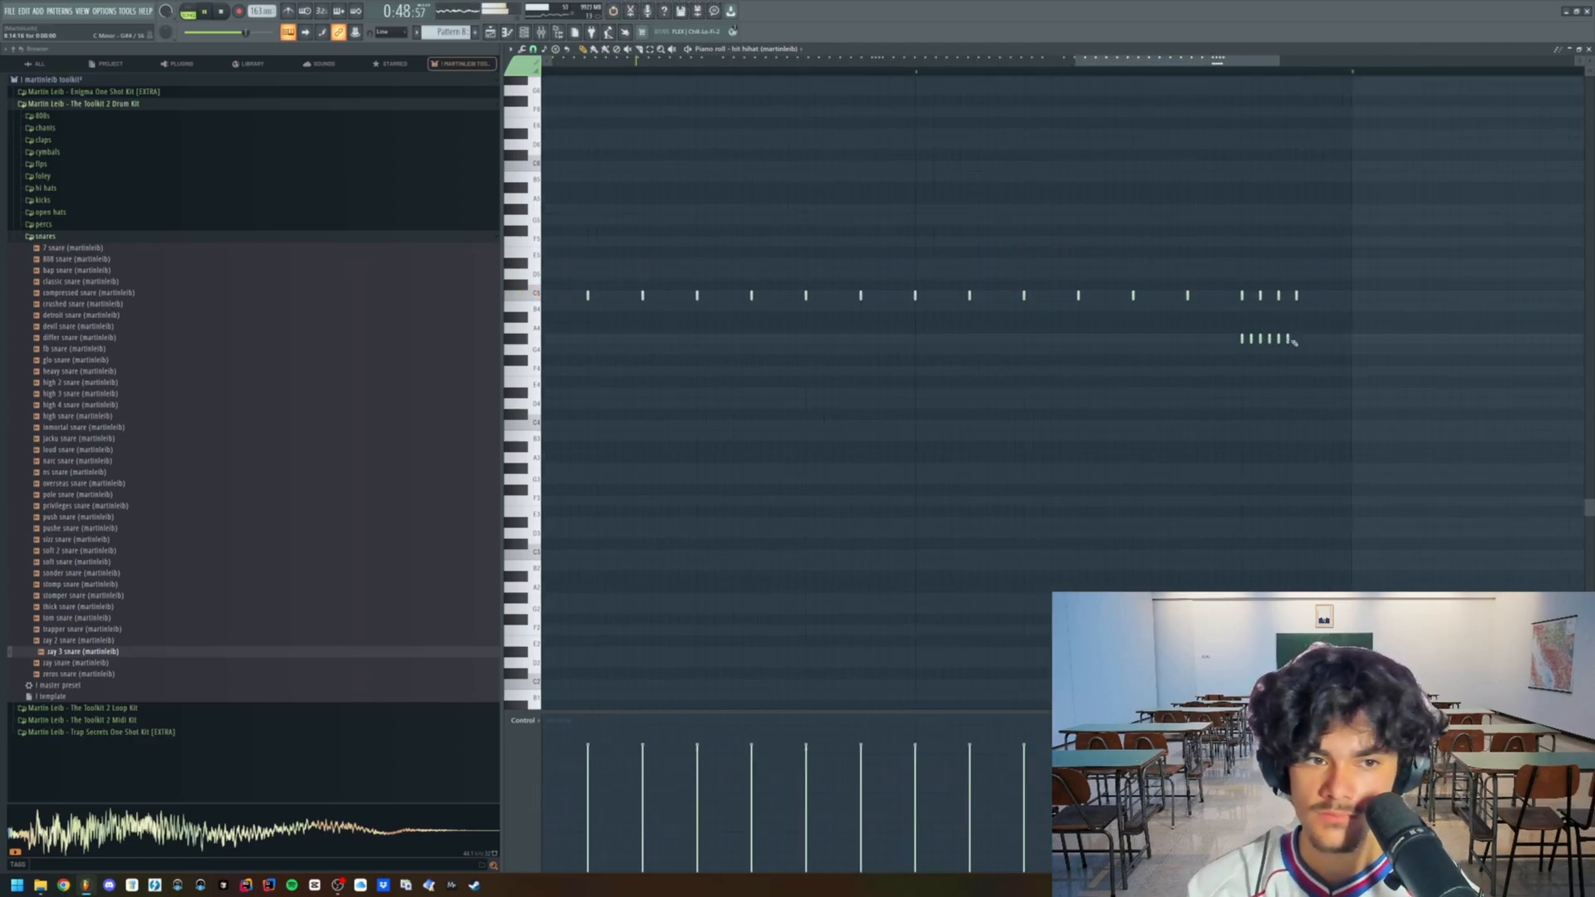
pyautogui.scroll(-3, 1254, 321)
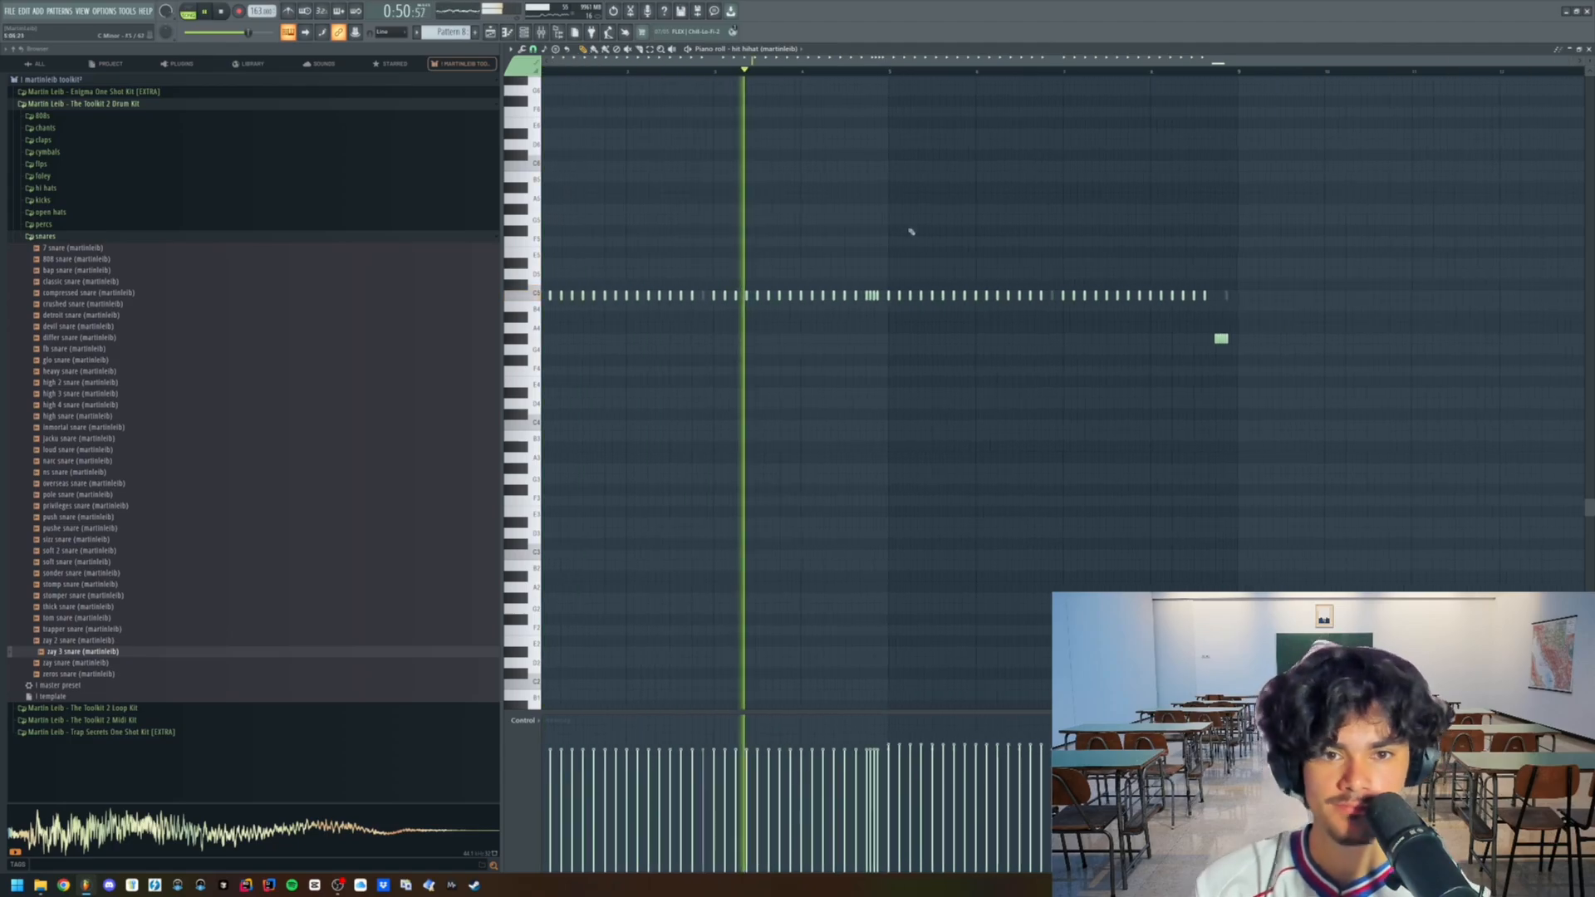
# - Add the regular 4 chant sample from the chants folder to the channel rack and enter a step in bar 2
pyautogui.press('F6')
pyautogui.click(113, 128)
pyautogui.scroll(-5, 116, 249)
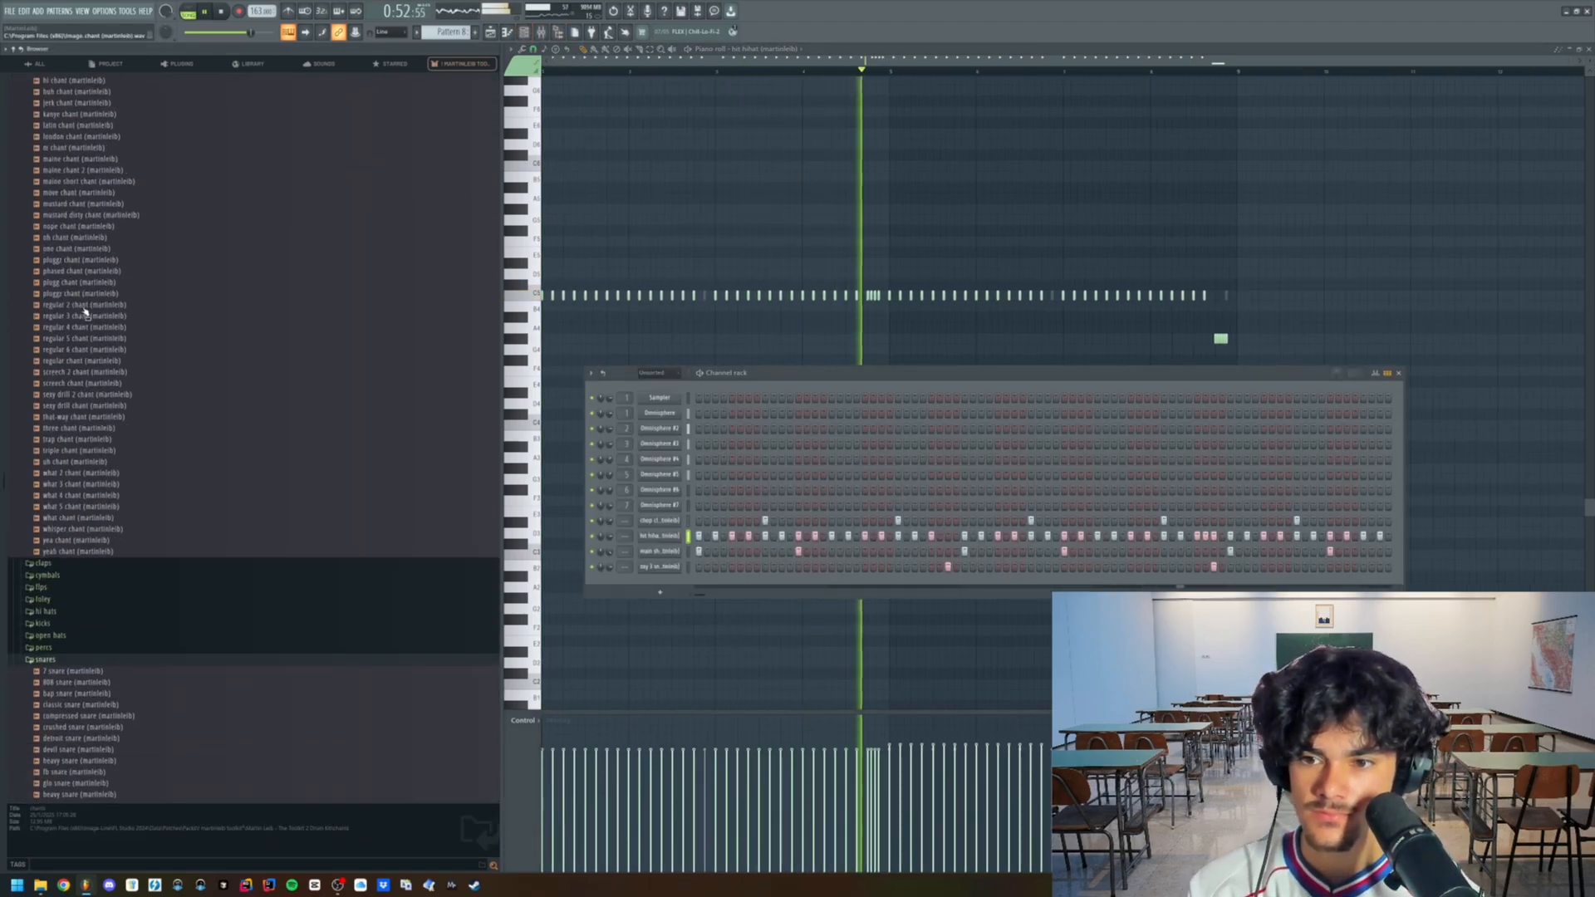
pyautogui.click(122, 231)
pyautogui.moveTo(122, 231); pyautogui.dragTo(619, 584)
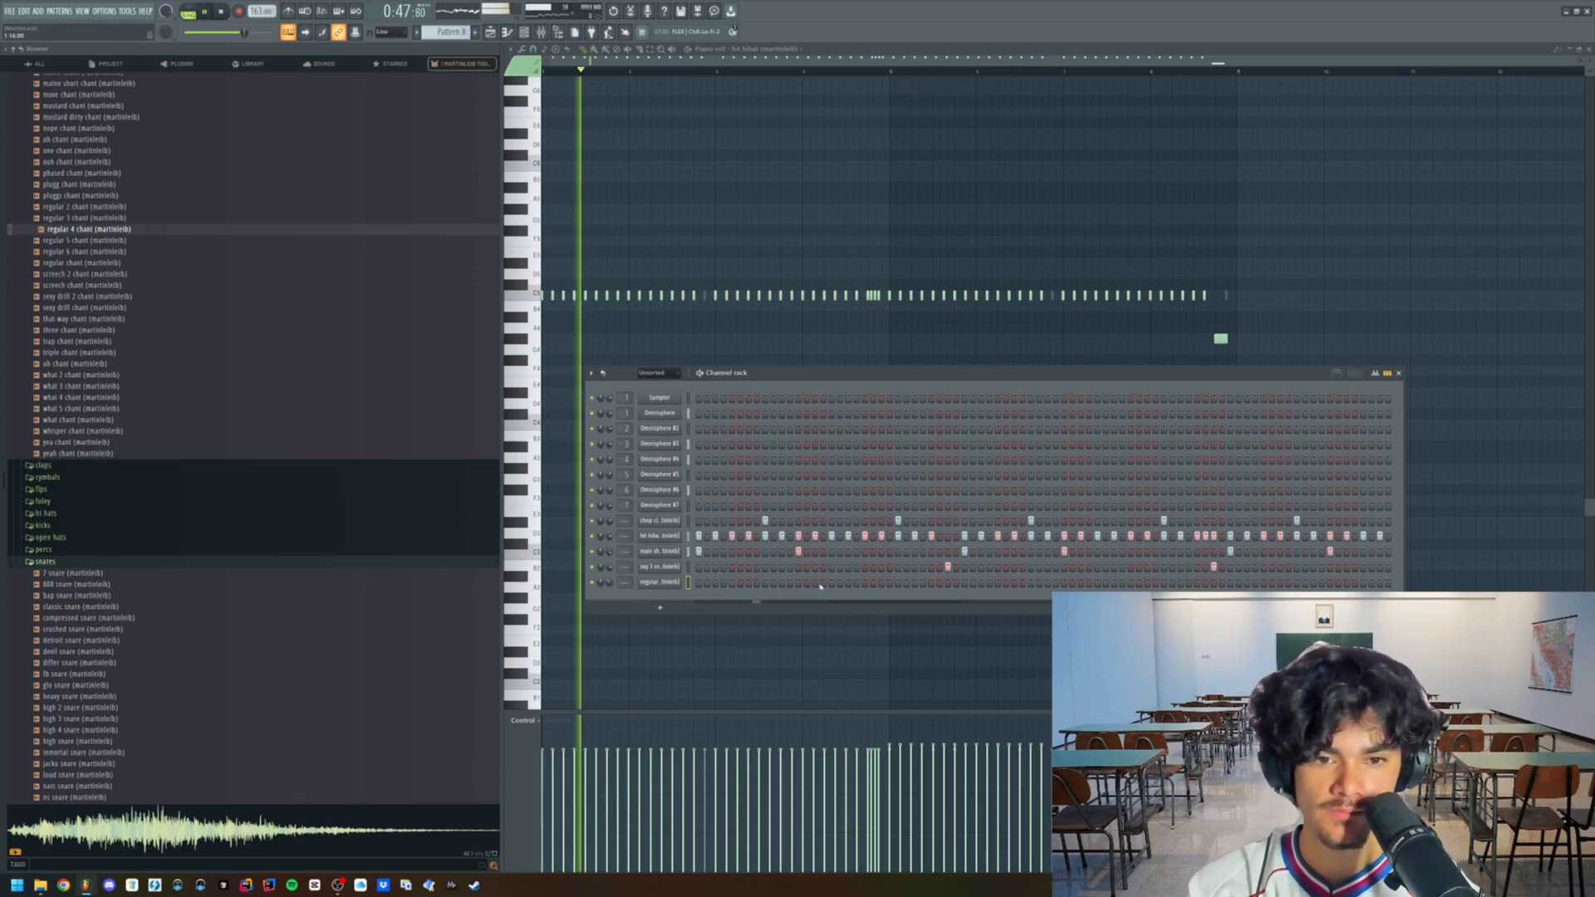
pyautogui.click(865, 581)
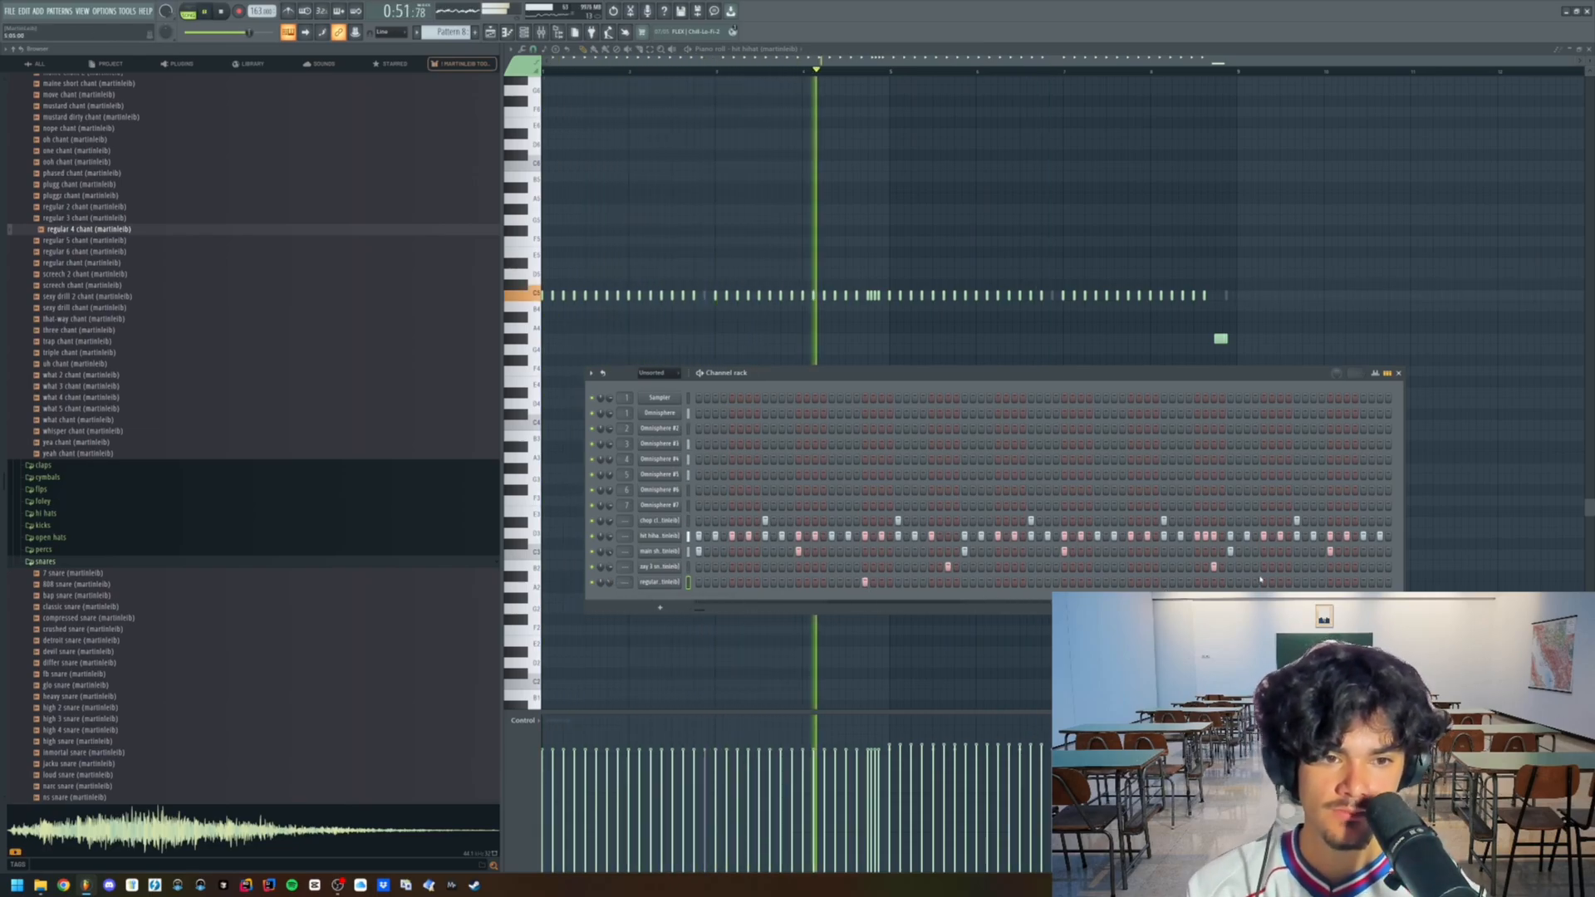
# - Place a second chant note in bar 7 in the chant channel's piano roll
pyautogui.rightClick(675, 587)
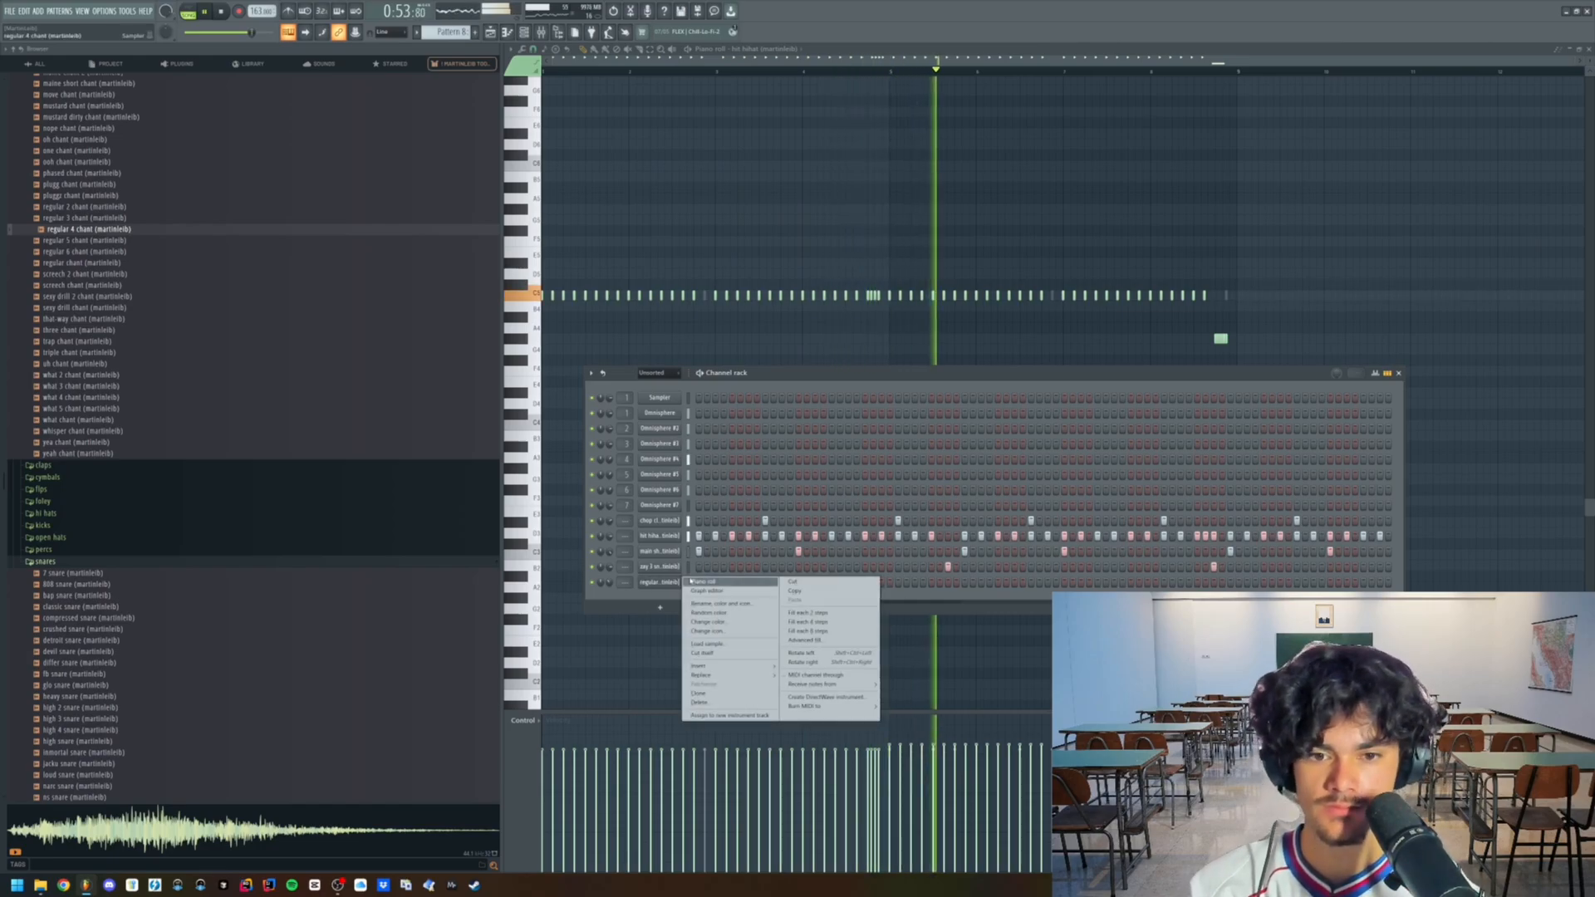
pyautogui.click(706, 595)
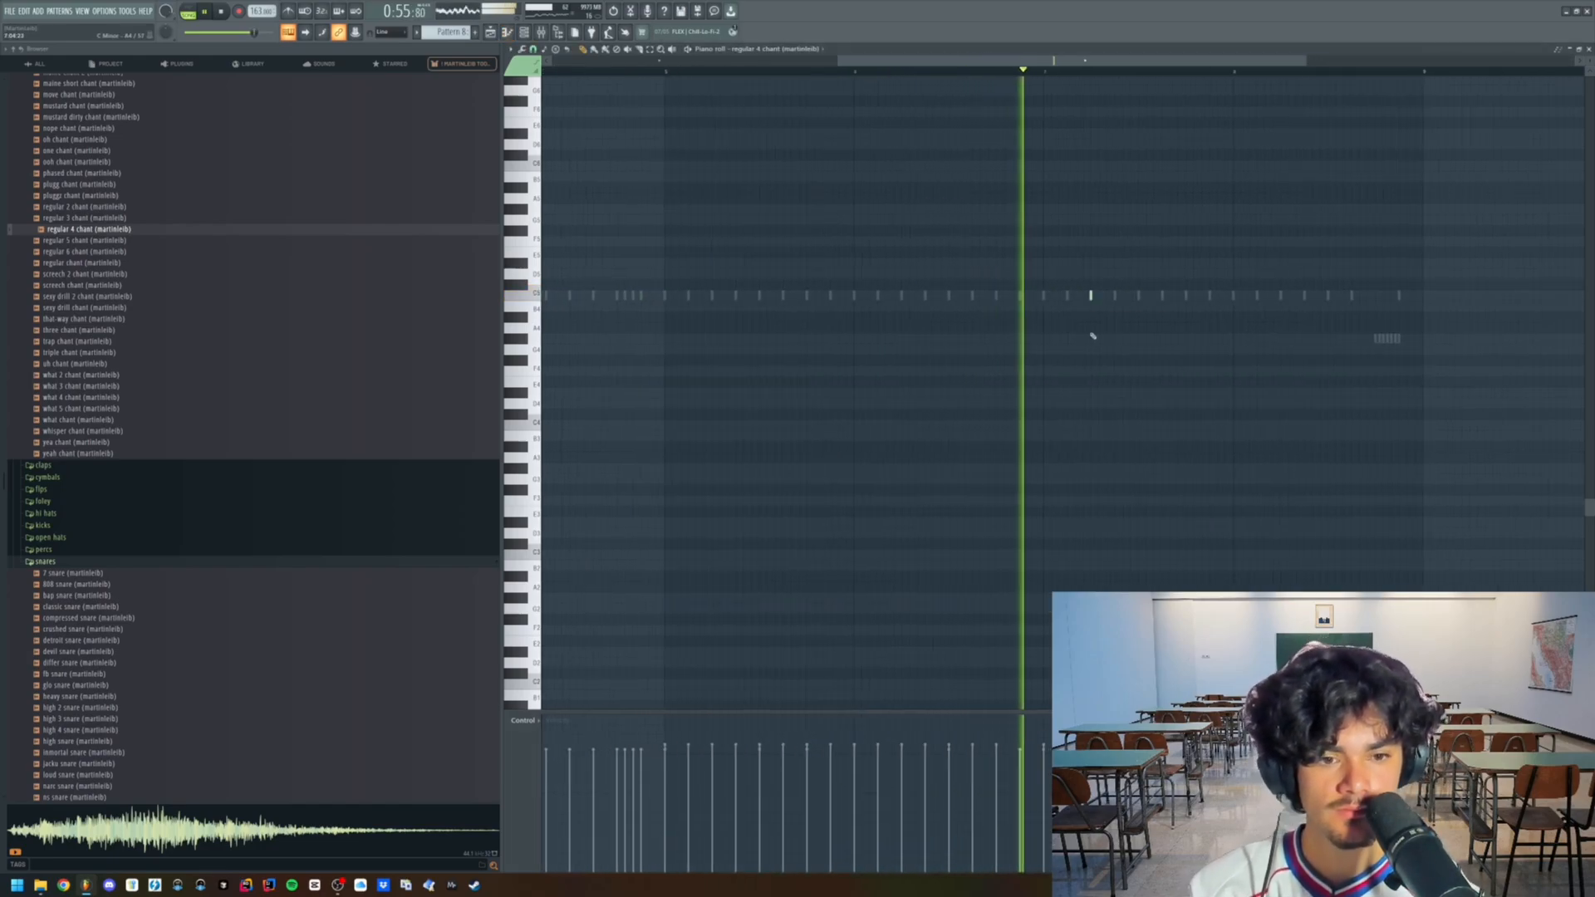
pyautogui.scroll(-2, 1105, 382)
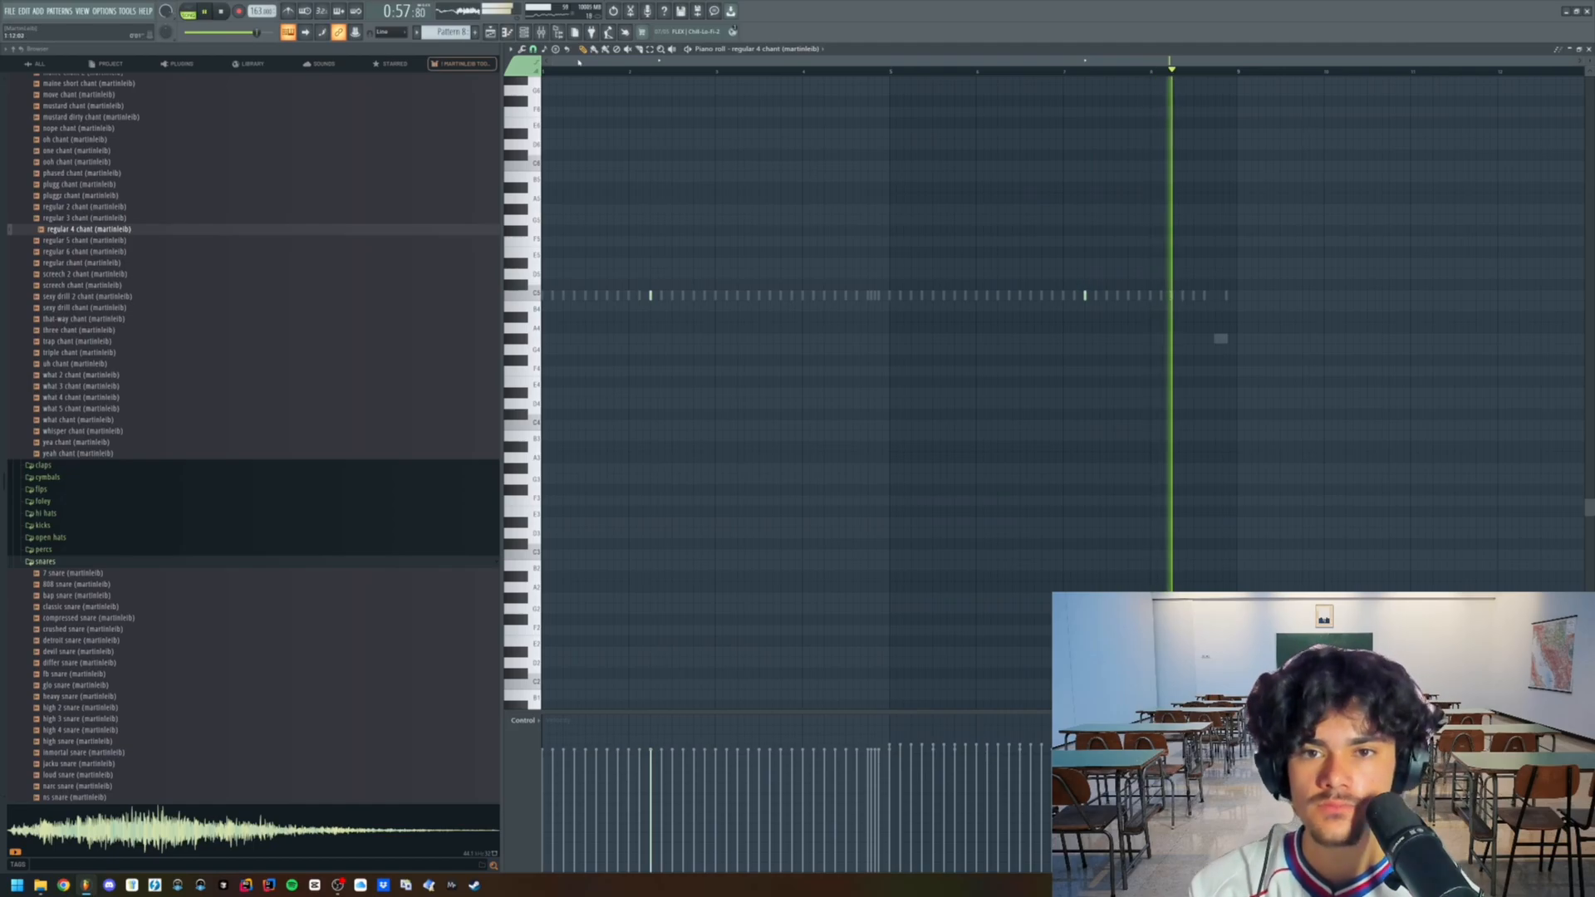
# - Copy the lowest bass notes from the Omnisphere pattern's piano roll
pyautogui.click(524, 31)
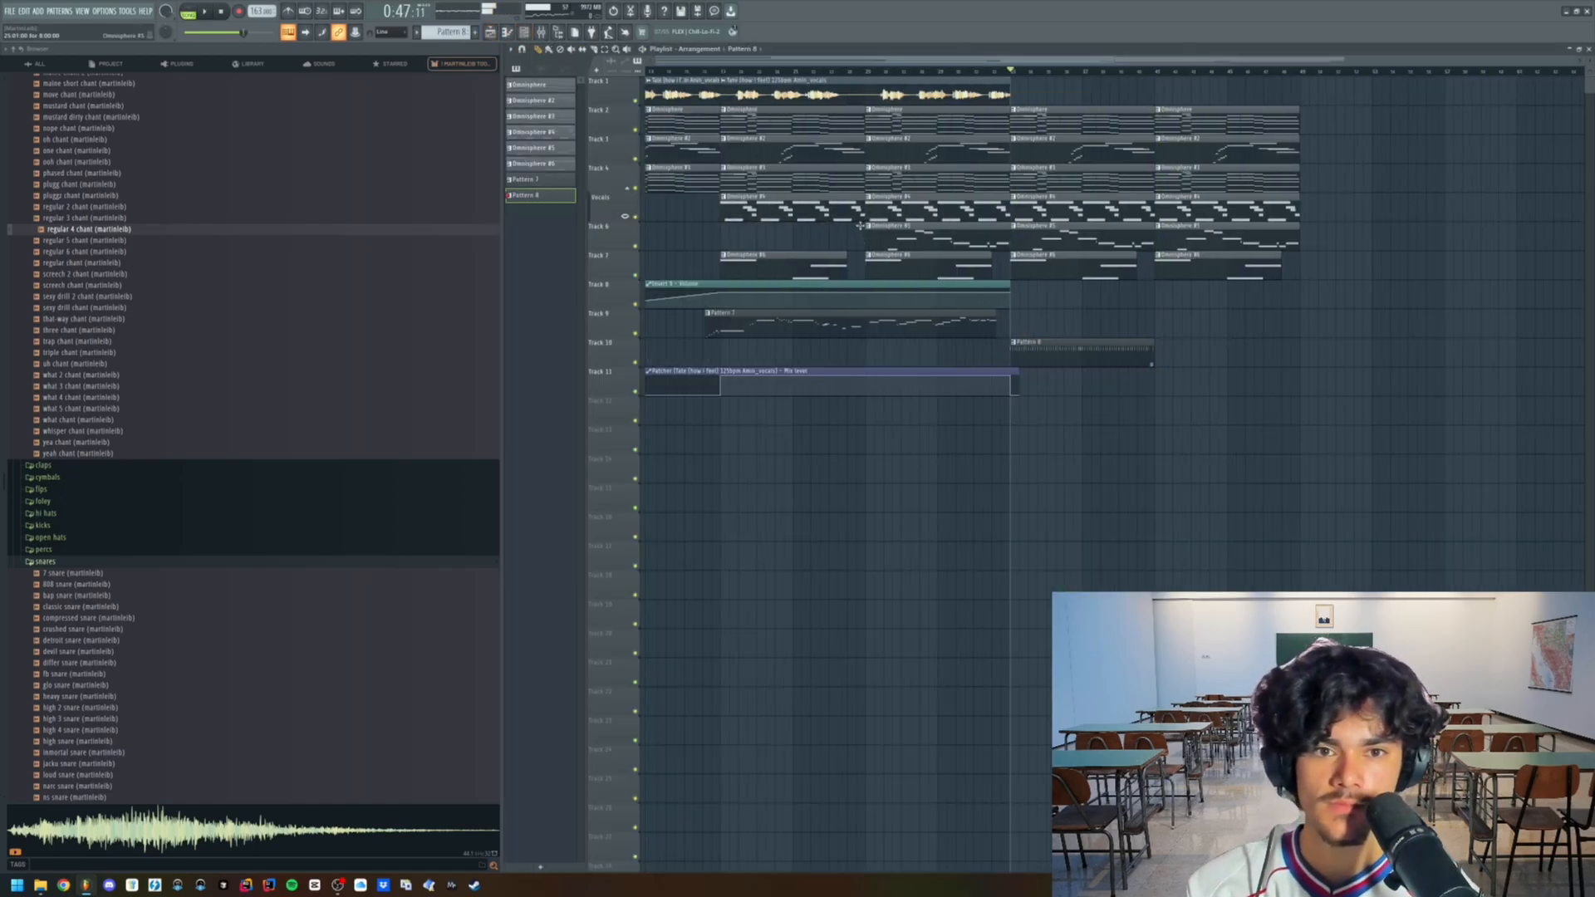
pyautogui.scroll(-1, 781, 505)
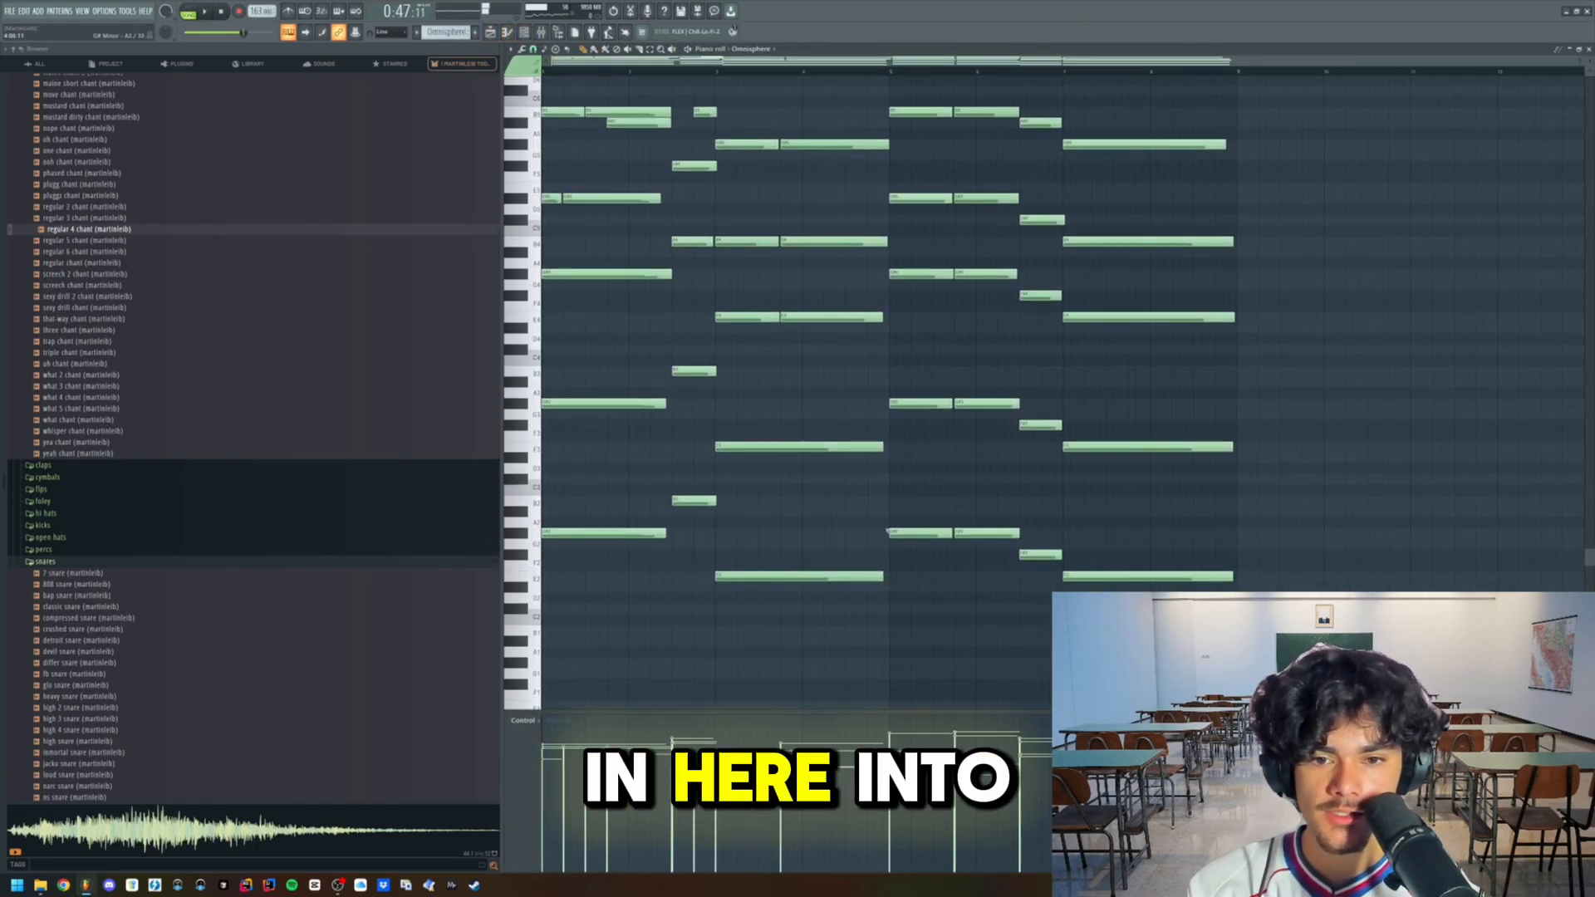
pyautogui.moveTo(561, 477); pyautogui.dragTo(570, 593)
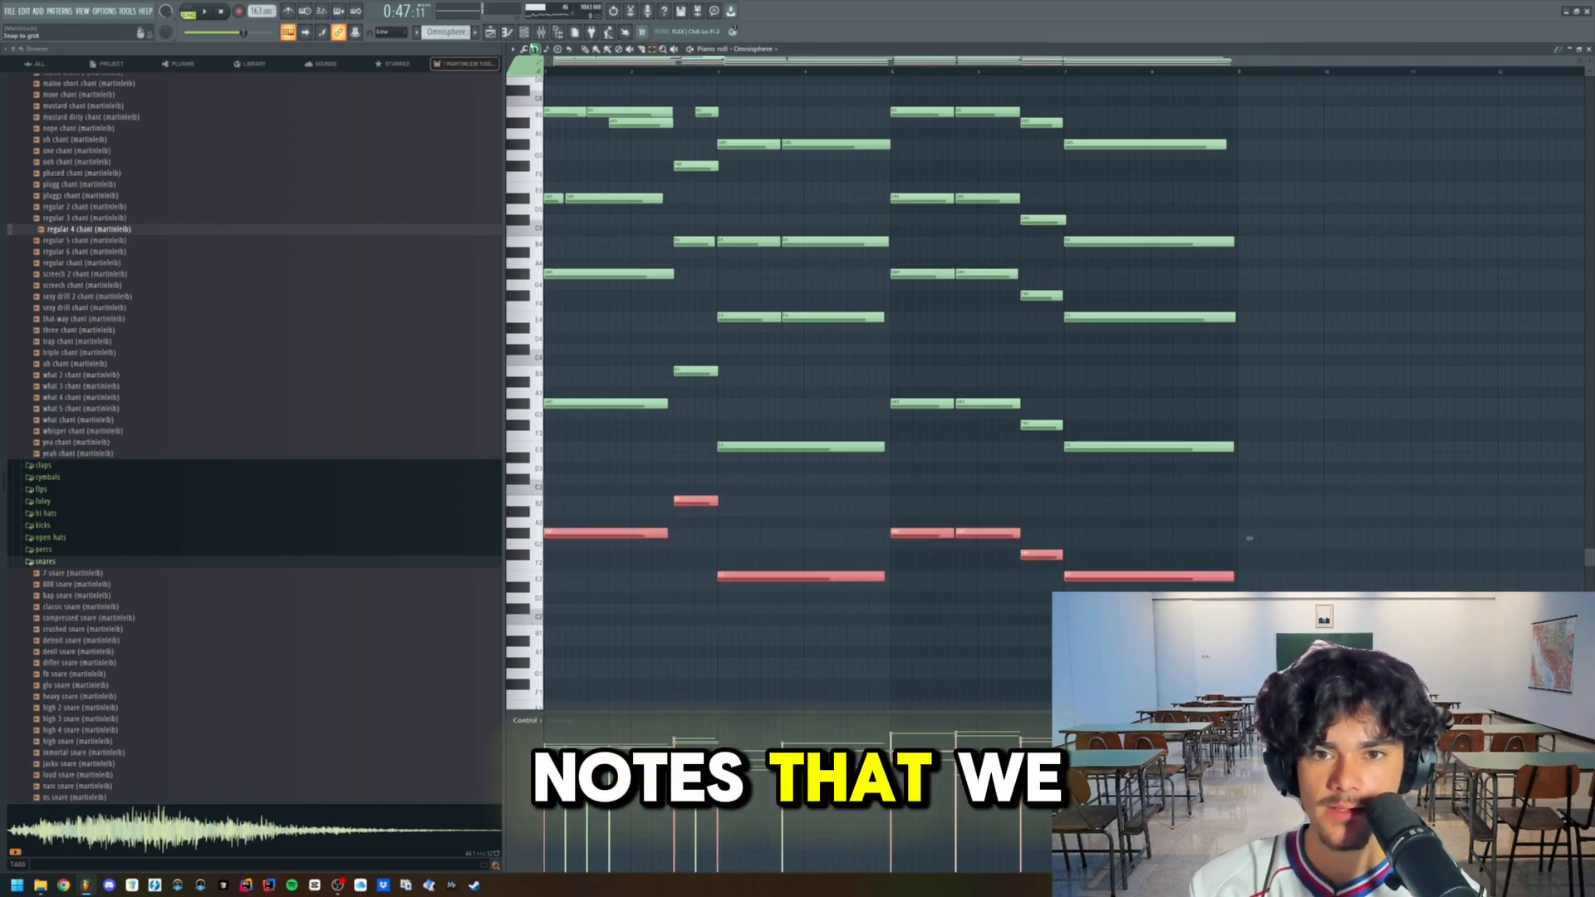
pyautogui.click(1589, 49)
pyautogui.click(523, 33)
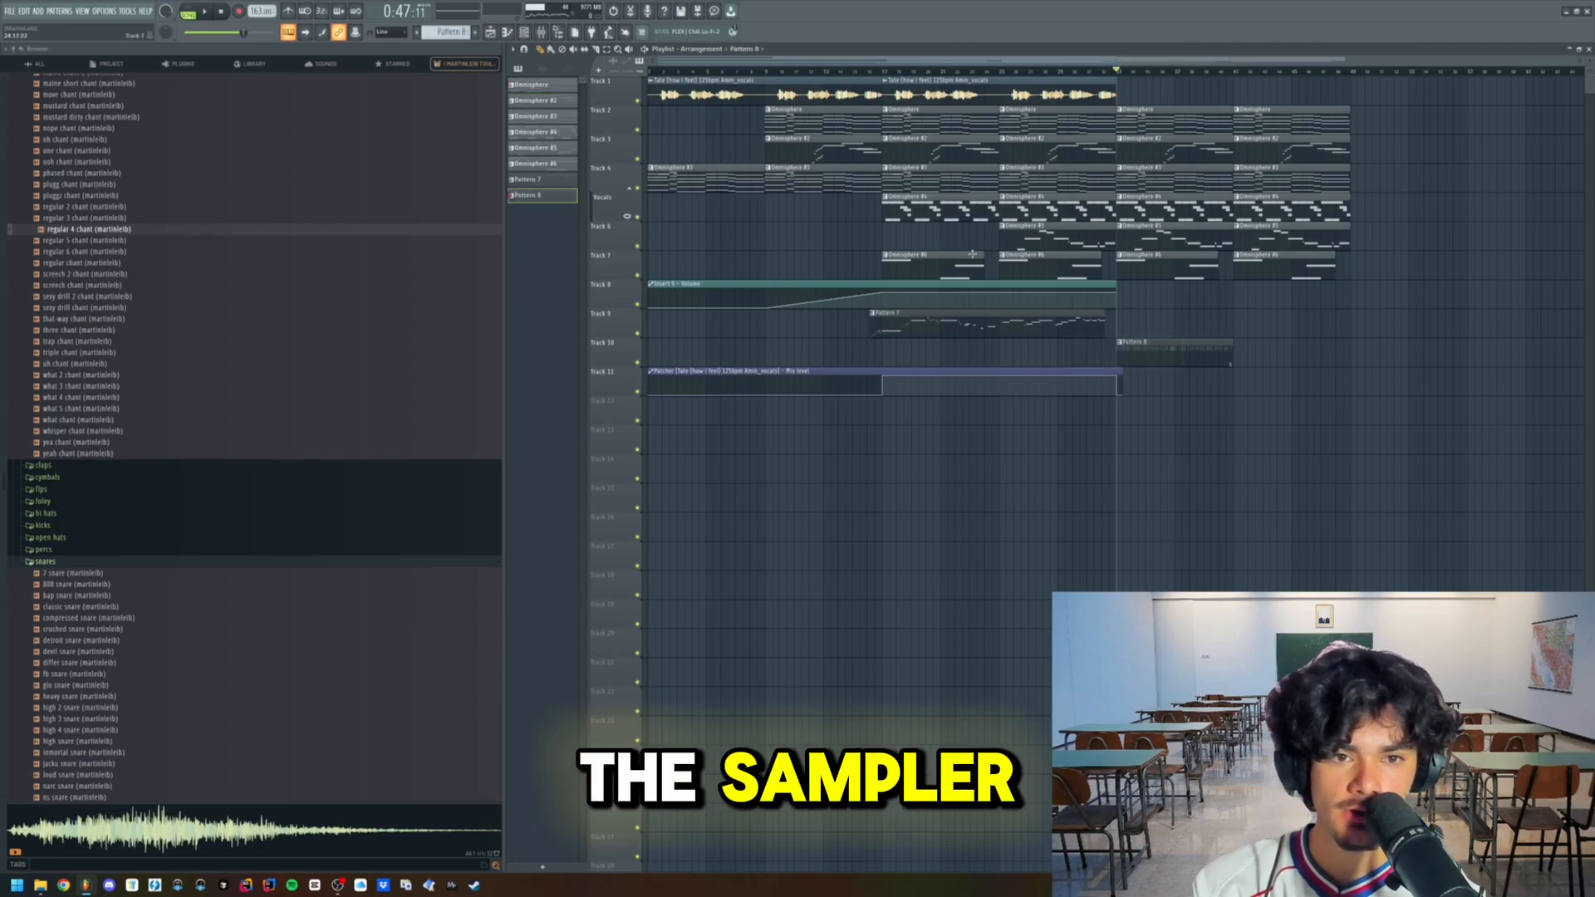
# - Paste the bass notes into the Sampler channel of Pattern 8 and transpose them up two octaves
pyautogui.press('F6')
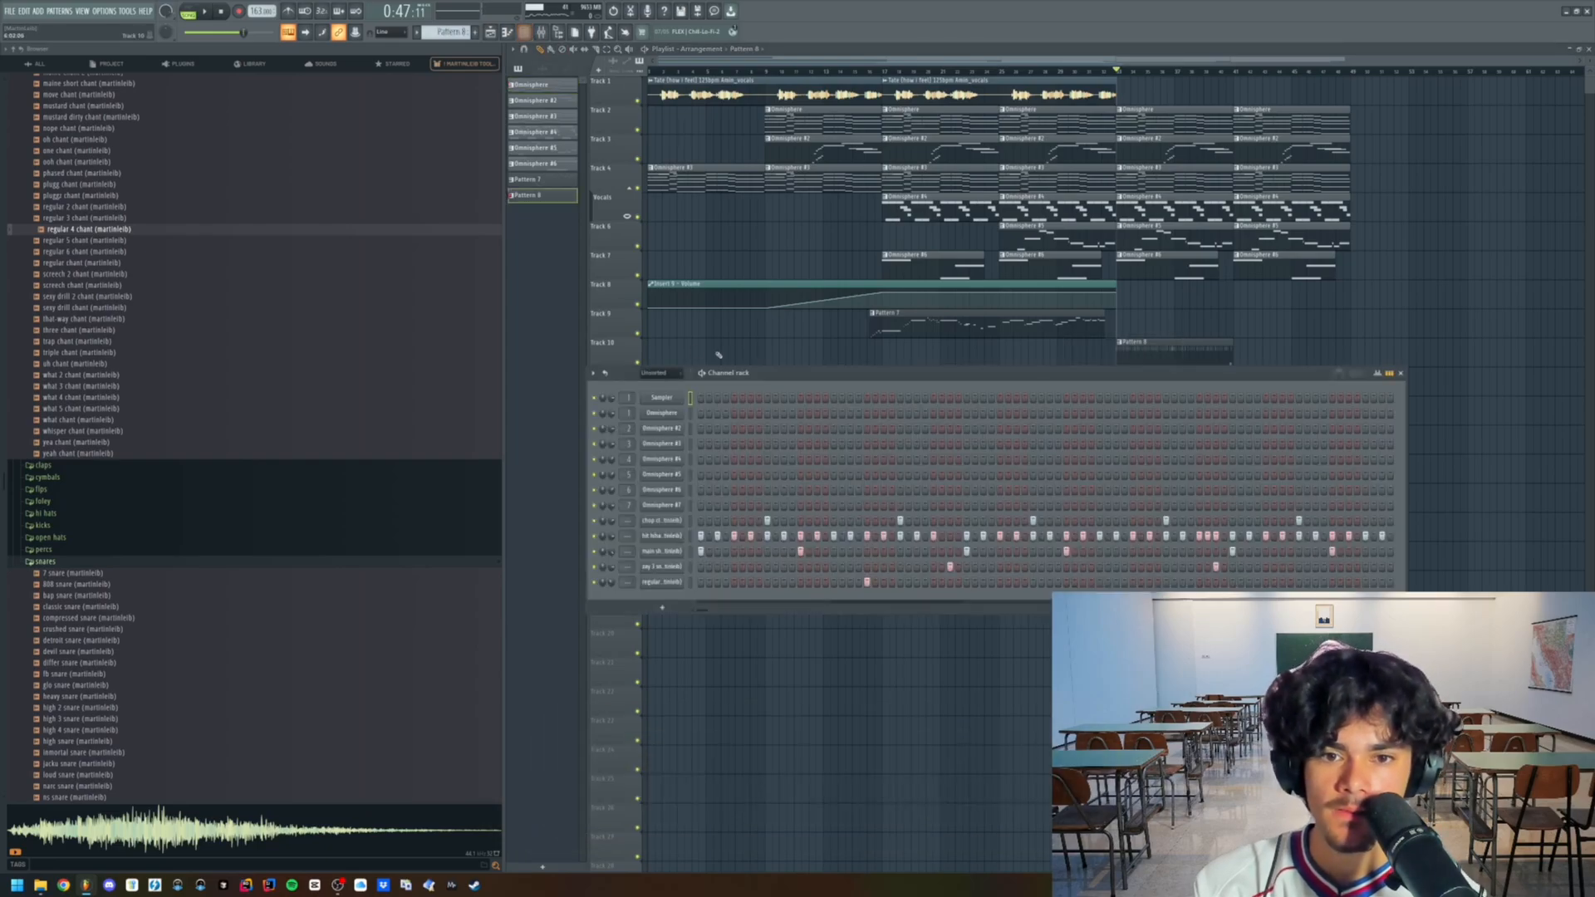
pyautogui.rightClick(676, 397)
pyautogui.click(700, 398)
pyautogui.hotkey('ctrl', 'v')
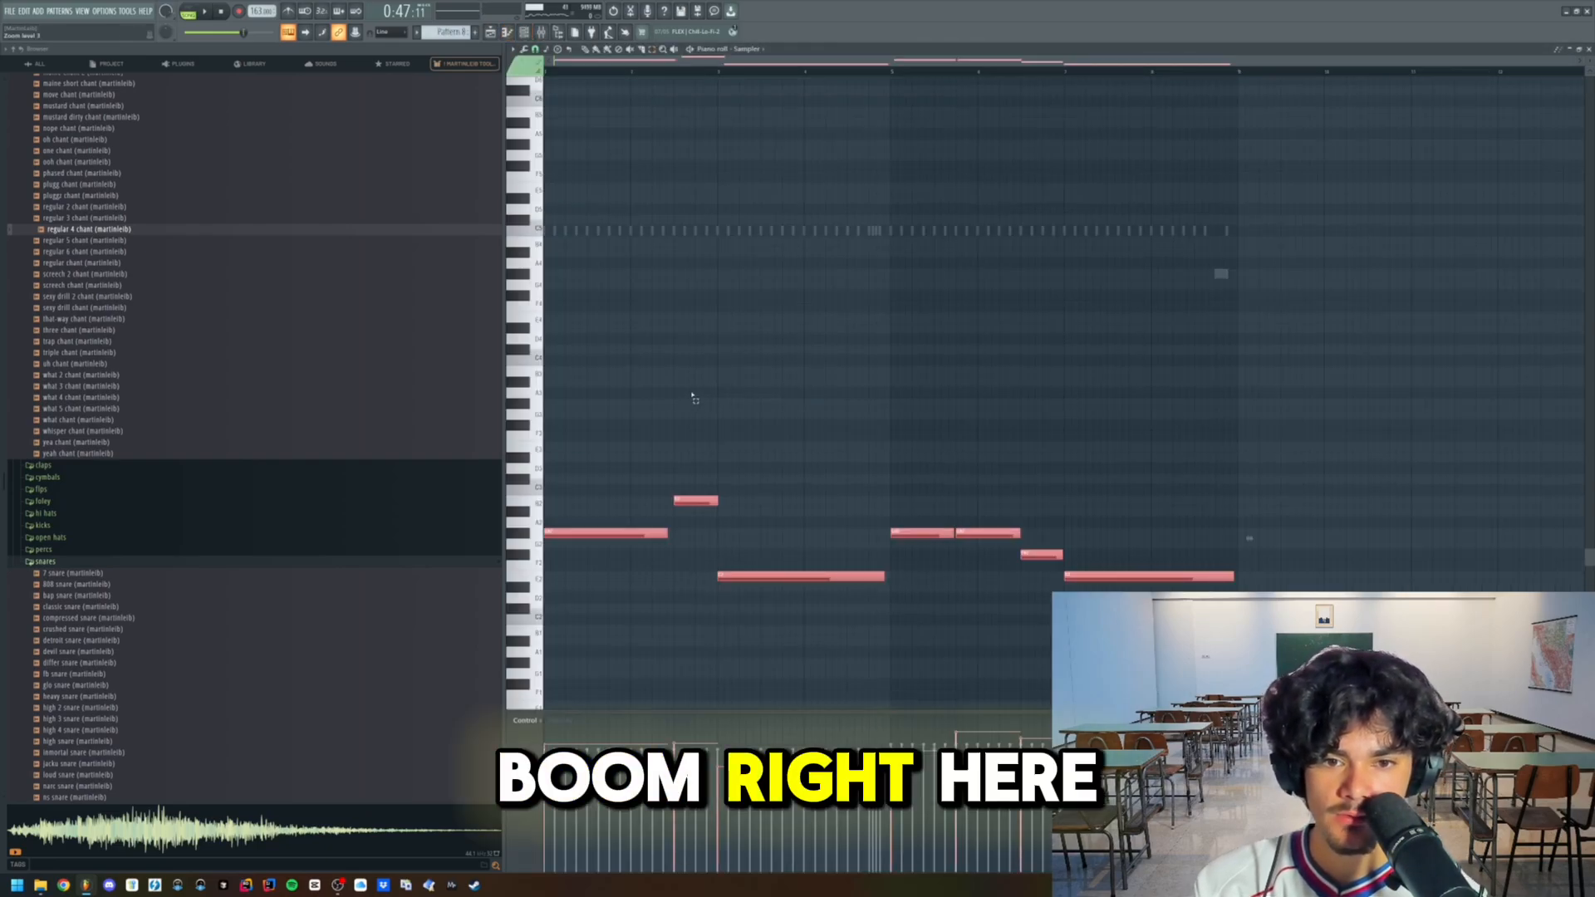
pyautogui.hotkey('ctrl', 'Up')
pyautogui.hotkey('ctrl', 'Up')
pyautogui.hotkey('ctrl', 'Up')
pyautogui.scroll(2, 700, 411)
pyautogui.hotkey('ctrl', 'Down')
# - Add the seiko watch 808 sample to the channel rack and put the bass notes in its piano roll
pyautogui.click(700, 413)
pyautogui.press('F6')
pyautogui.scroll(10, 246, 235)
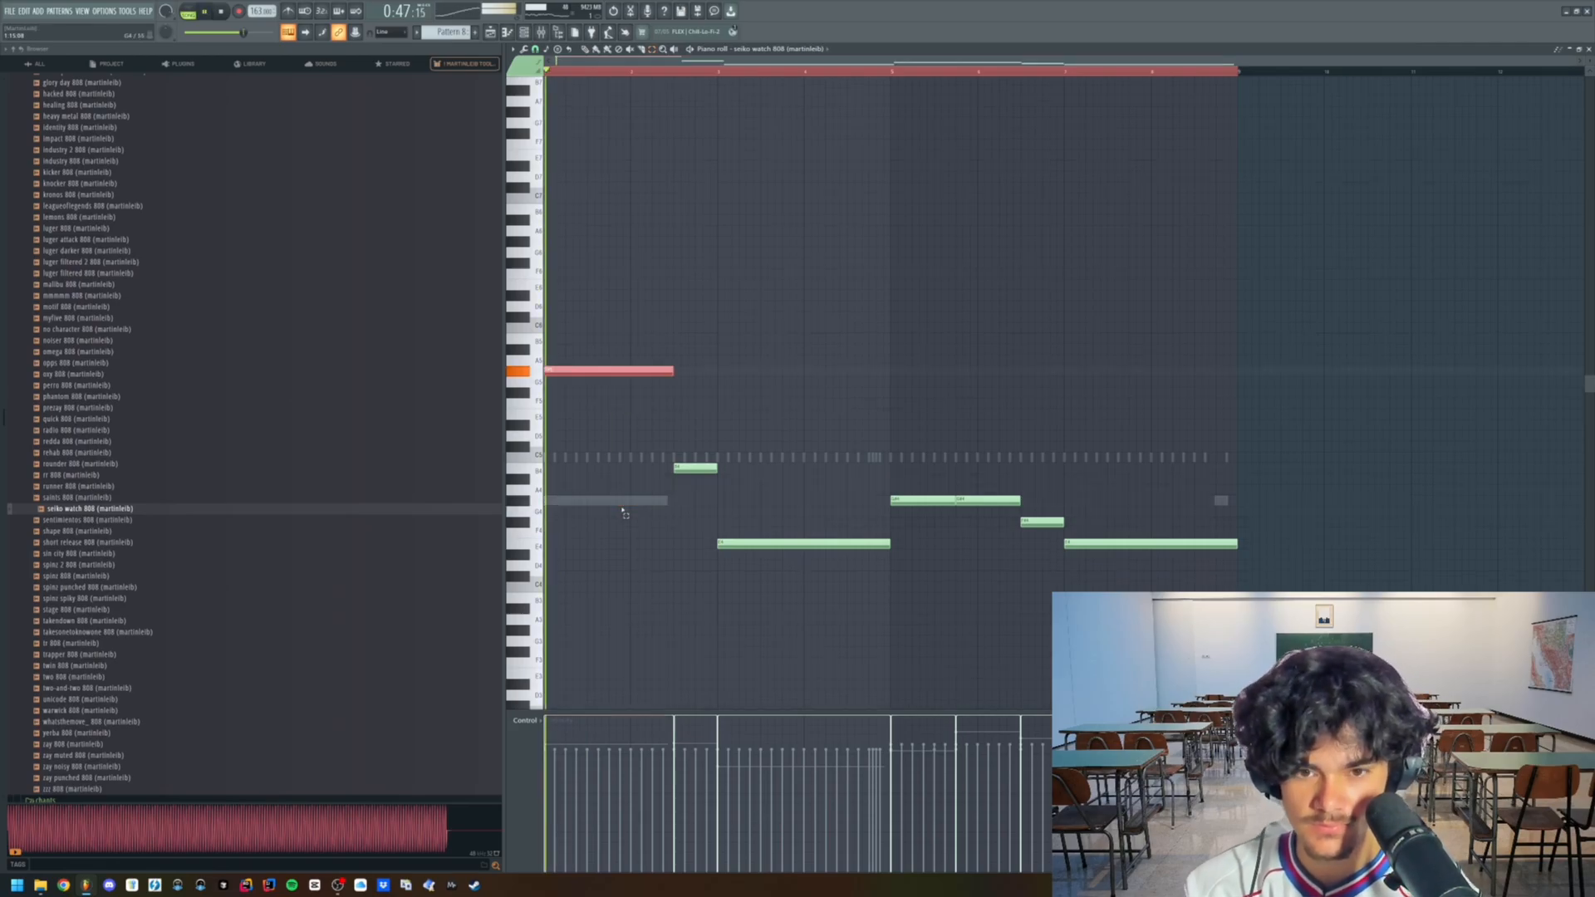
# - Raise the remaining 808 notes one octave so they match the first note's register
pyautogui.moveTo(718, 552); pyautogui.dragTo(756, 534)
pyautogui.hotkey('ctrl', 'Up')
pyautogui.click(1001, 588)
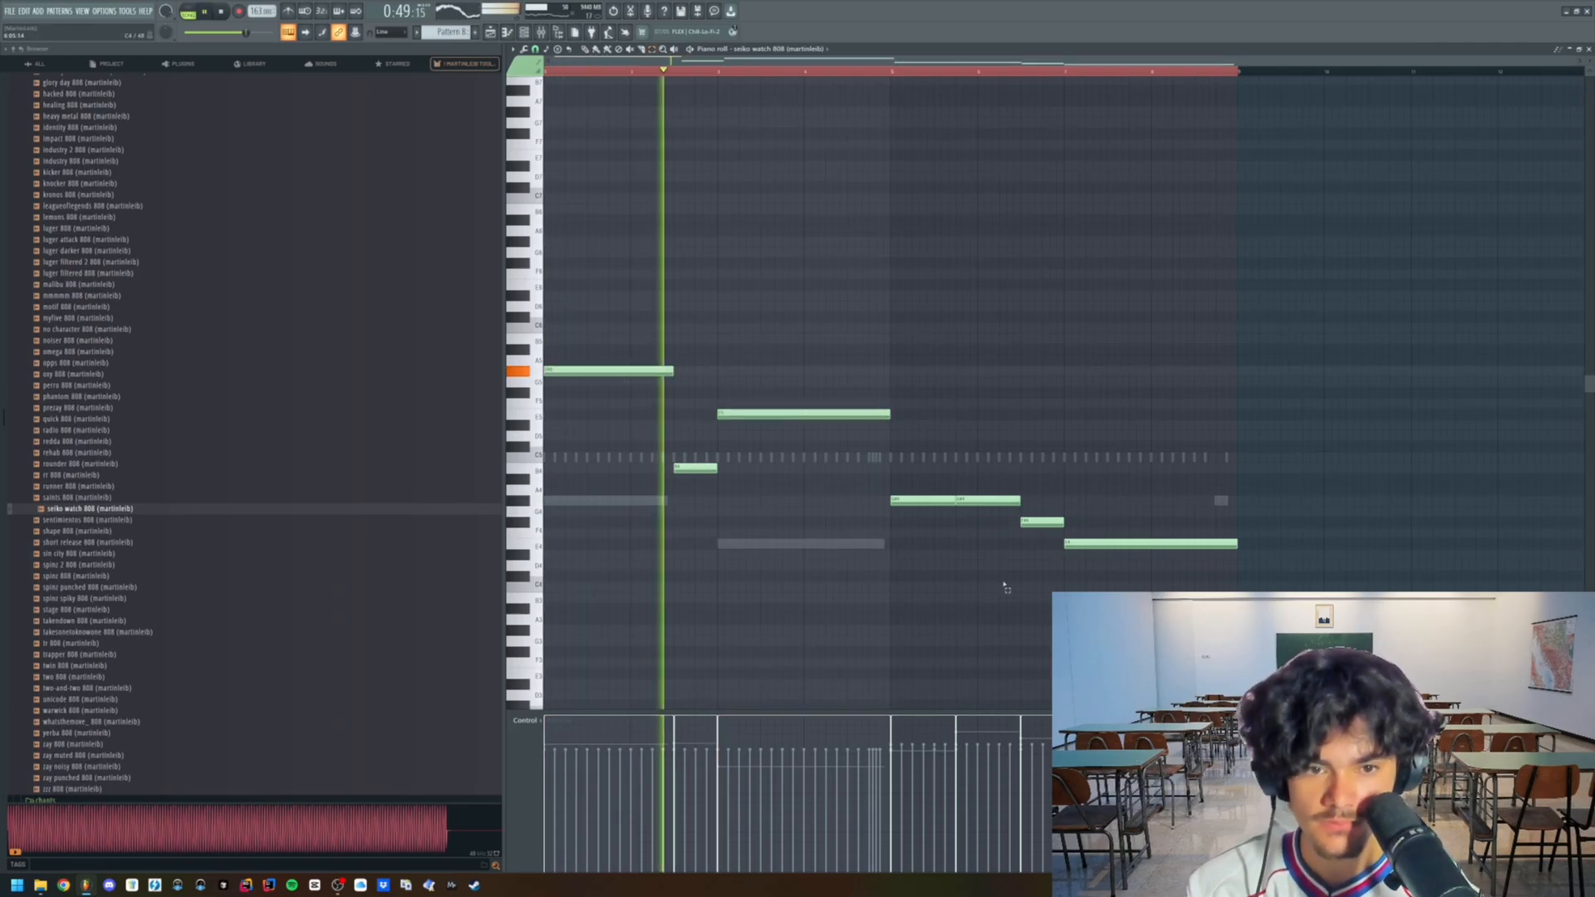
pyautogui.moveTo(989, 523); pyautogui.dragTo(913, 504)
pyautogui.hotkey('ctrl', 'Up')
pyautogui.press('space')
pyautogui.press('space')
pyautogui.moveTo(753, 465); pyautogui.dragTo(695, 494)
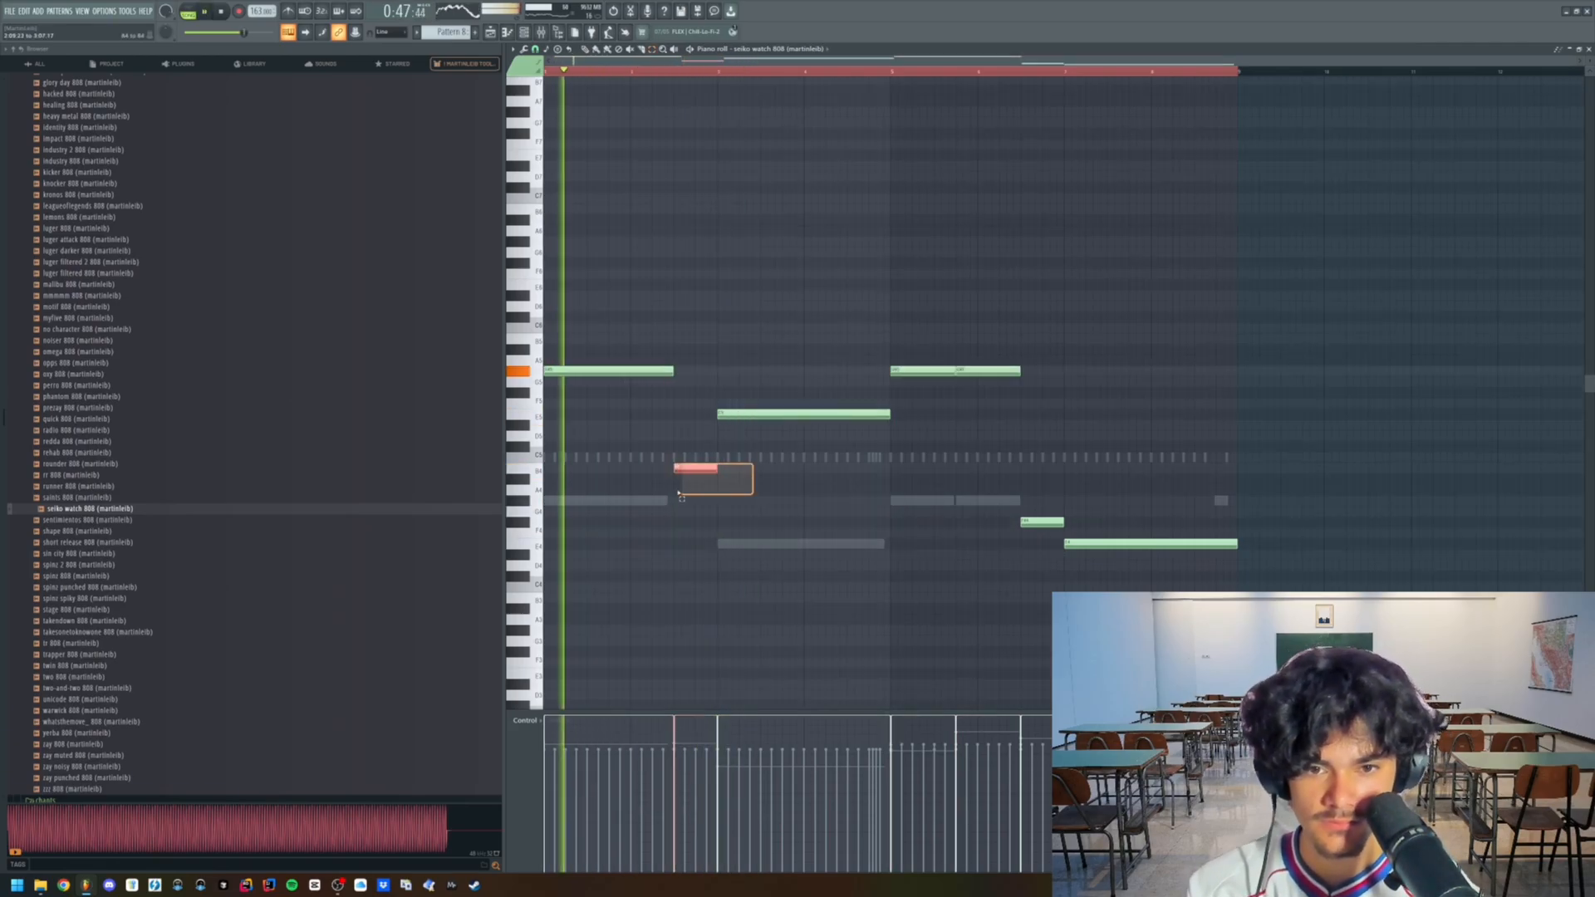
pyautogui.hotkey('ctrl', 'Up')
pyautogui.moveTo(1007, 571); pyautogui.dragTo(1253, 508)
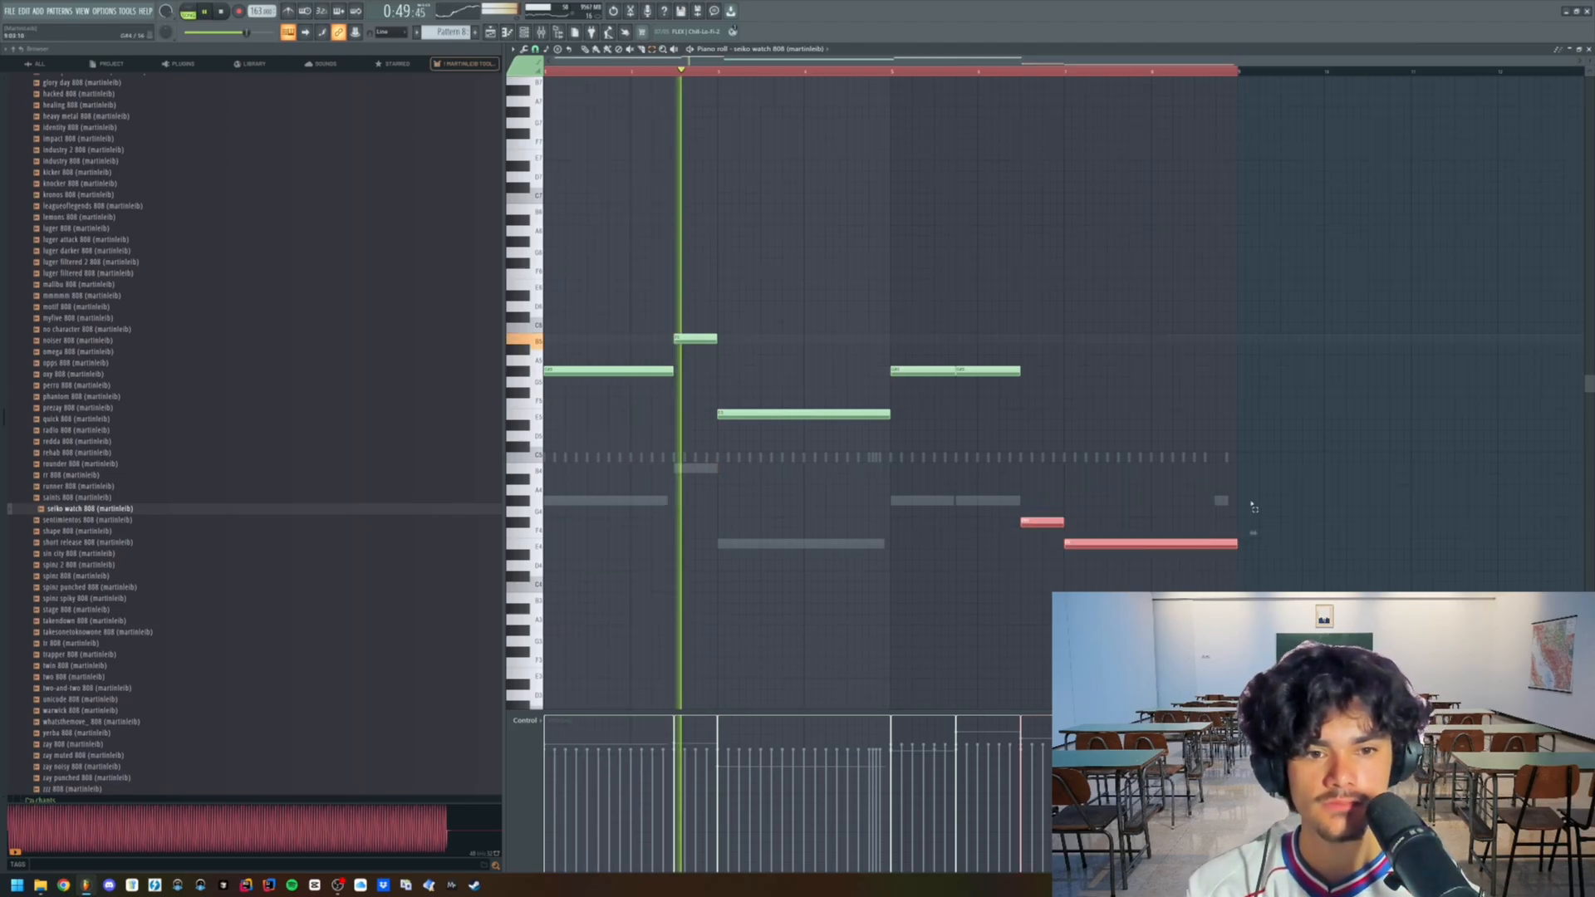
pyautogui.hotkey('ctrl', 'Up')
pyautogui.click(1252, 503)
# - Add the tiny kick sample from the drum kit's kicks folder to the channel rack below the 808
pyautogui.click(524, 33)
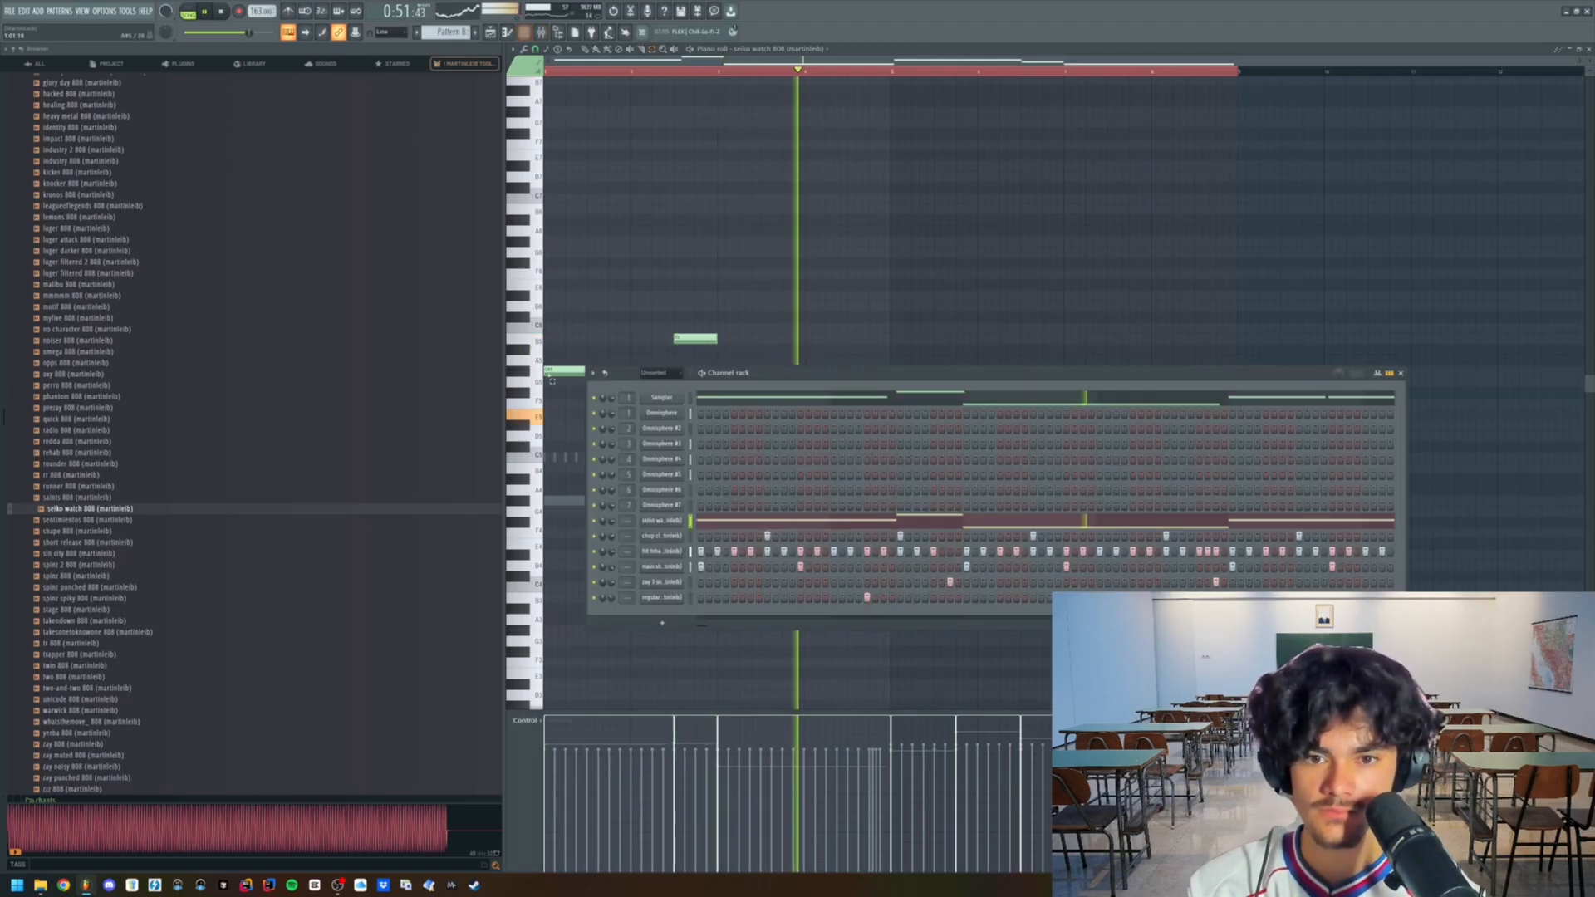
pyautogui.scroll(15, 303, 352)
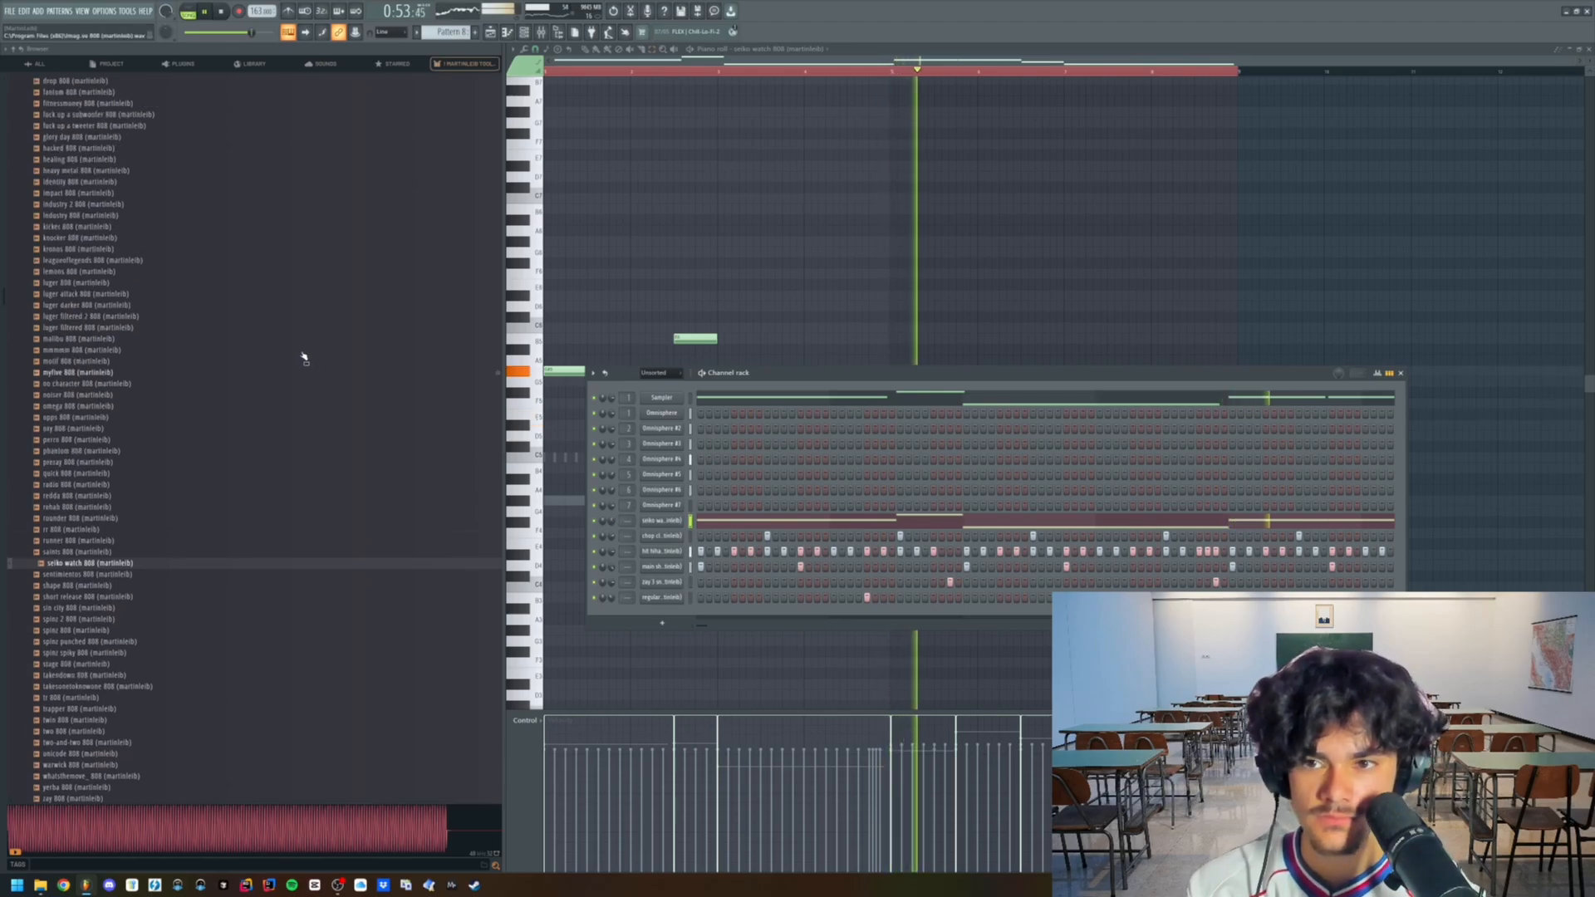
pyautogui.press('space')
pyautogui.click(97, 117)
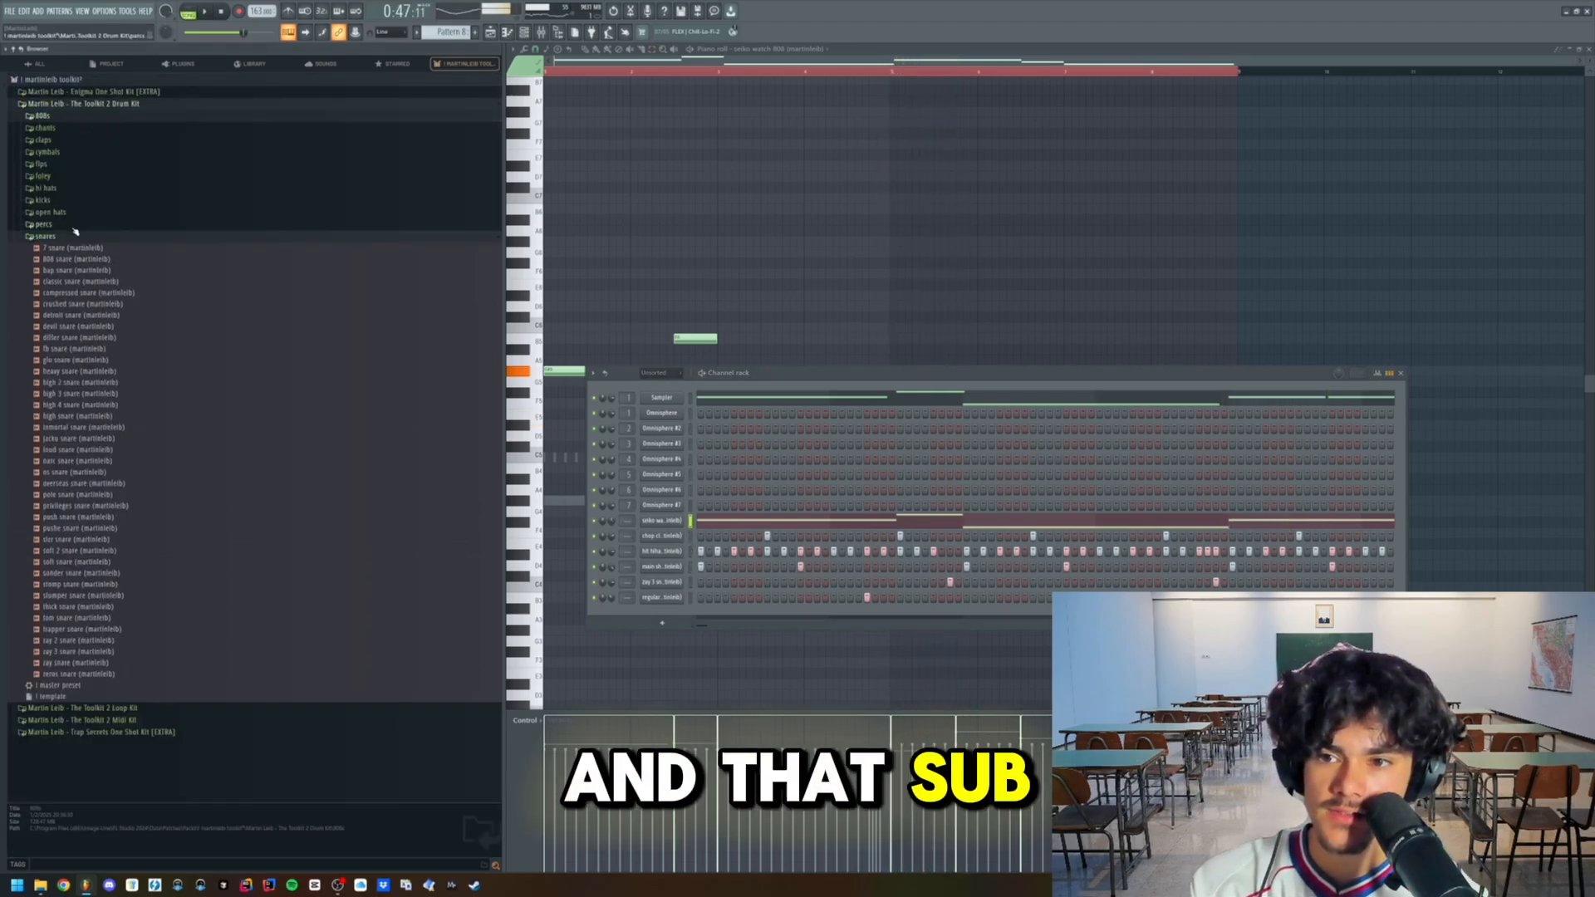
pyautogui.click(50, 236)
pyautogui.click(43, 201)
pyautogui.click(100, 391)
pyautogui.moveTo(100, 395); pyautogui.dragTo(663, 538)
# - Lay out the tiny kick hits in the piano roll and repeat them across the full length of the pattern
pyautogui.moveTo(636, 525); pyautogui.dragTo(636, 552)
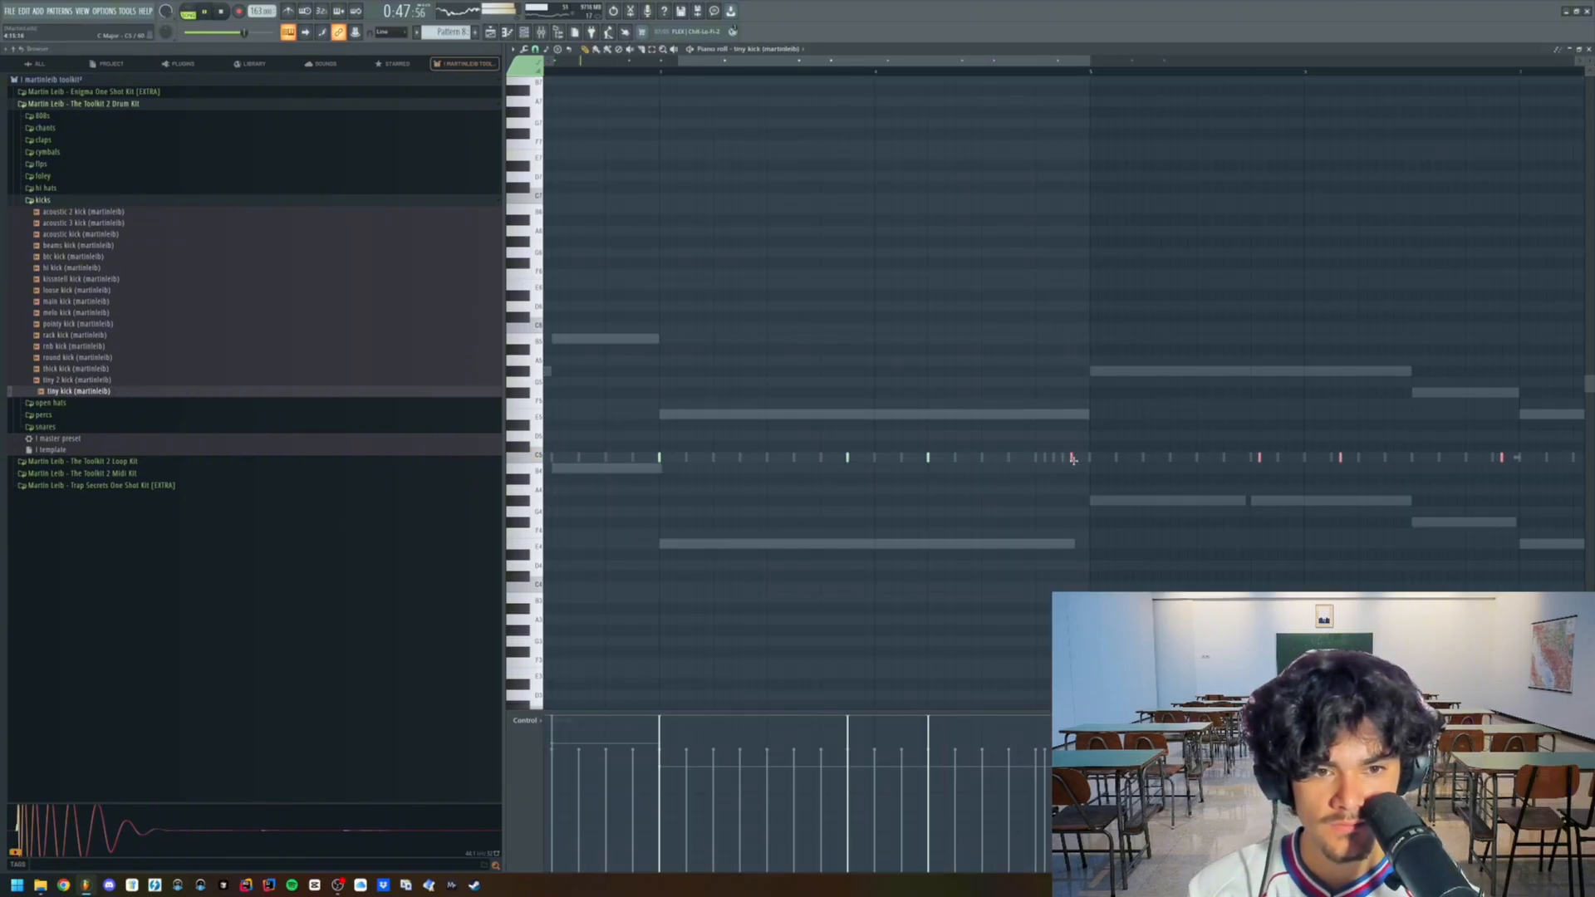
pyautogui.scroll(-3, 1052, 499)
pyautogui.hotkey('ctrl', 'a')
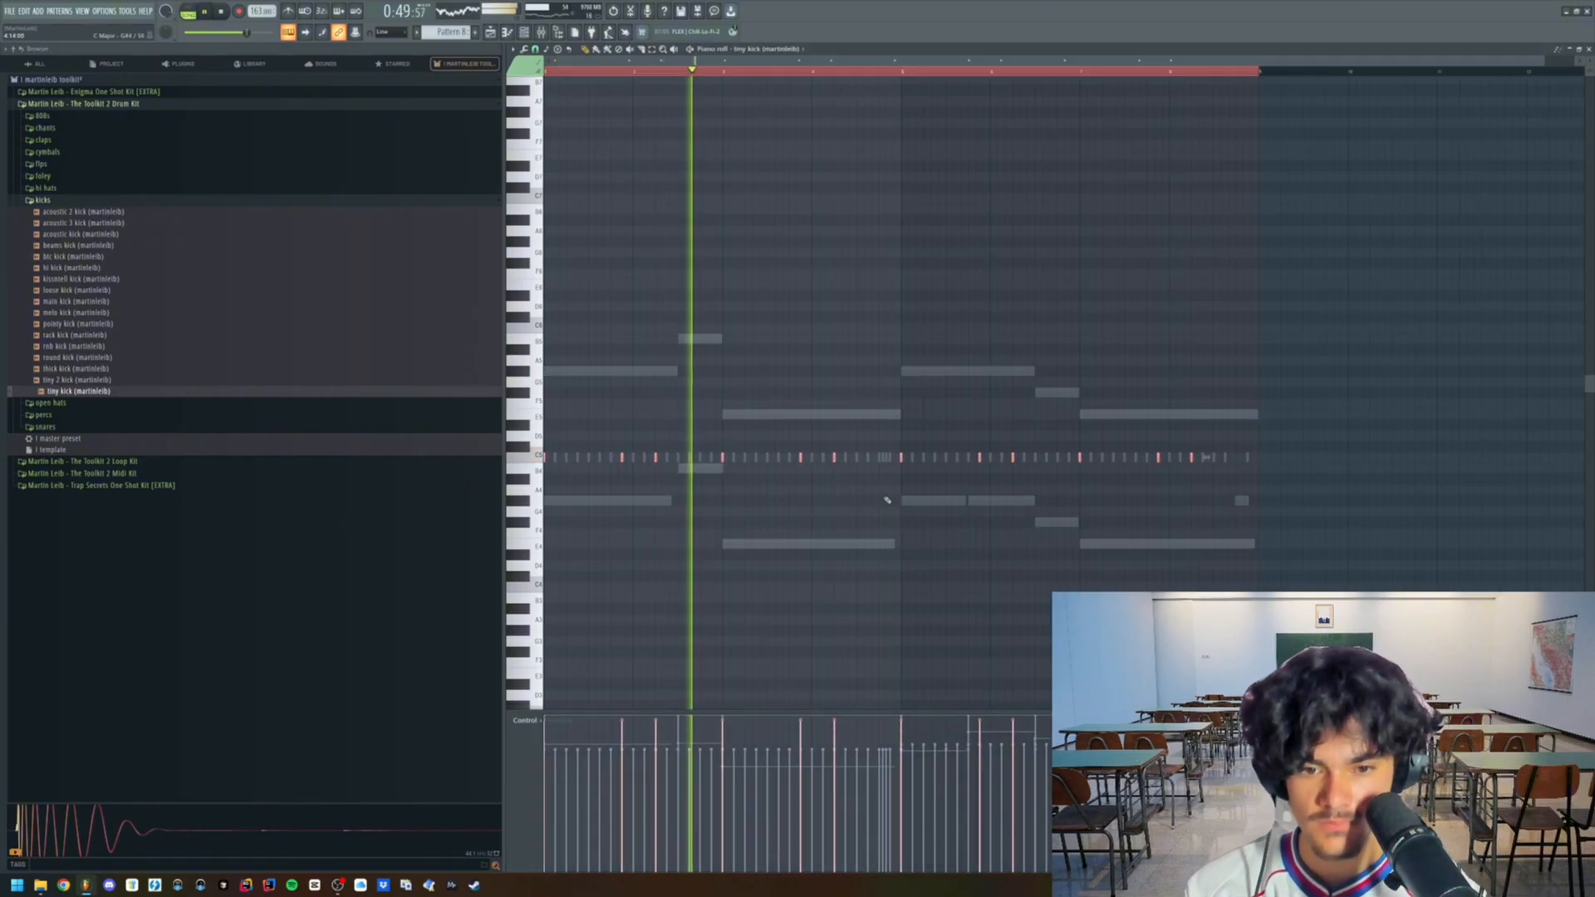
# - Replace the seiko watch 808 with the spinz 808 sample, keeping the existing bass notes, and play the pattern
pyautogui.click(524, 33)
pyautogui.click(179, 117)
pyautogui.scroll(-10, 133, 344)
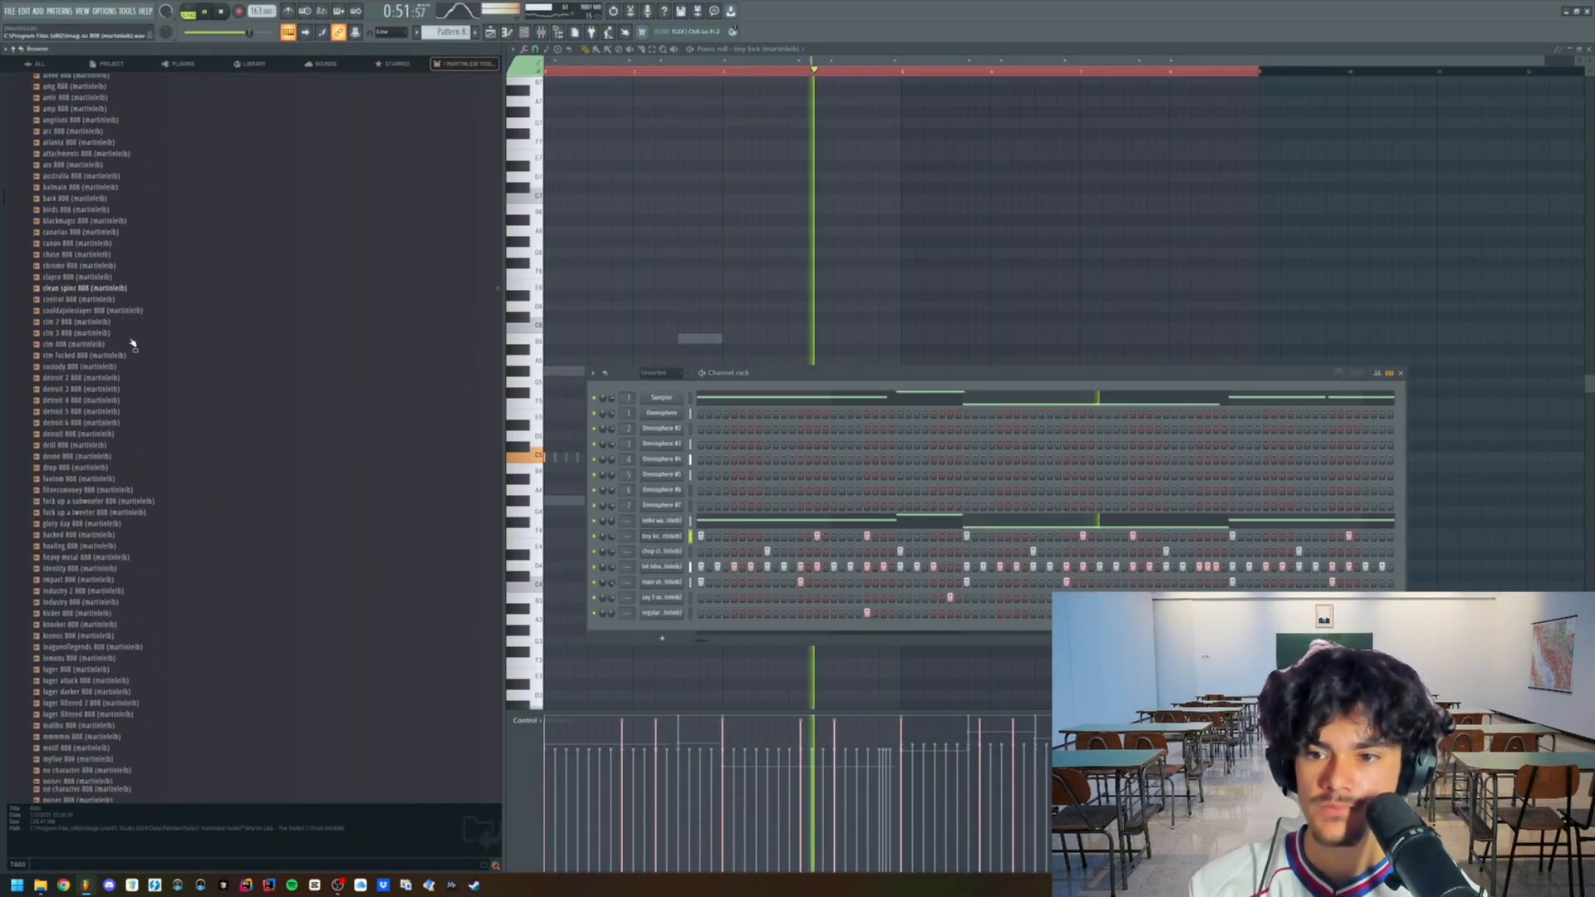
pyautogui.scroll(4, 132, 342)
pyautogui.press('space')
pyautogui.click(89, 364)
pyautogui.moveTo(90, 374); pyautogui.dragTo(156, 392)
pyautogui.moveTo(673, 527); pyautogui.dragTo(665, 522)
pyautogui.press('space')
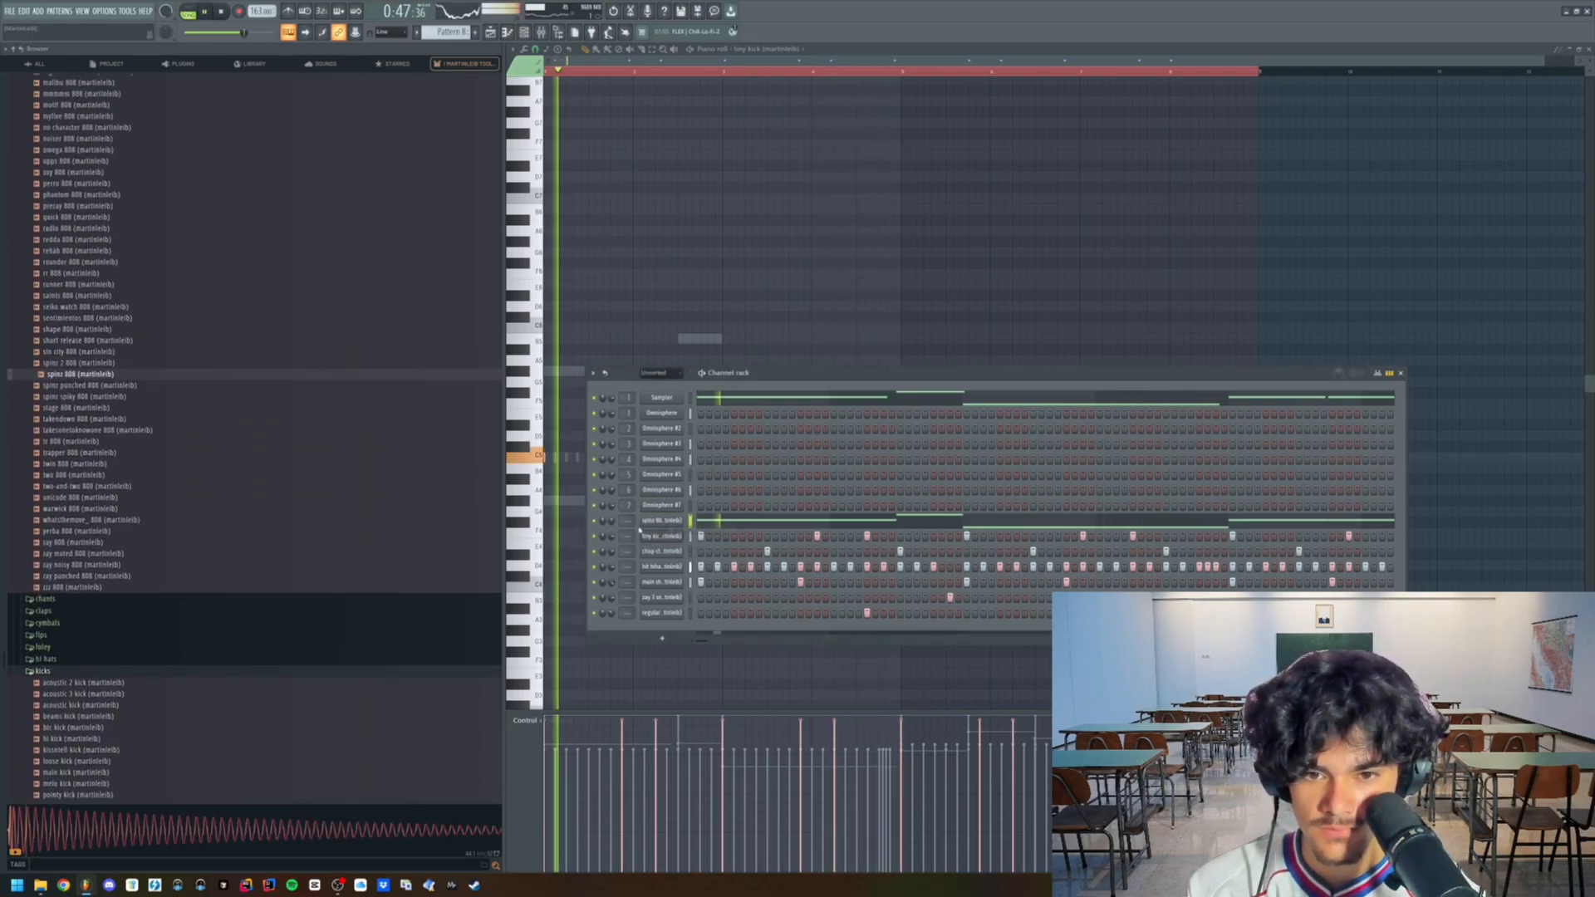
# - Rework the 808 notes: lengthen each phrase's first note, cut the passing notes to slivers, and end each phrase with a short higher note
pyautogui.click(787, 522)
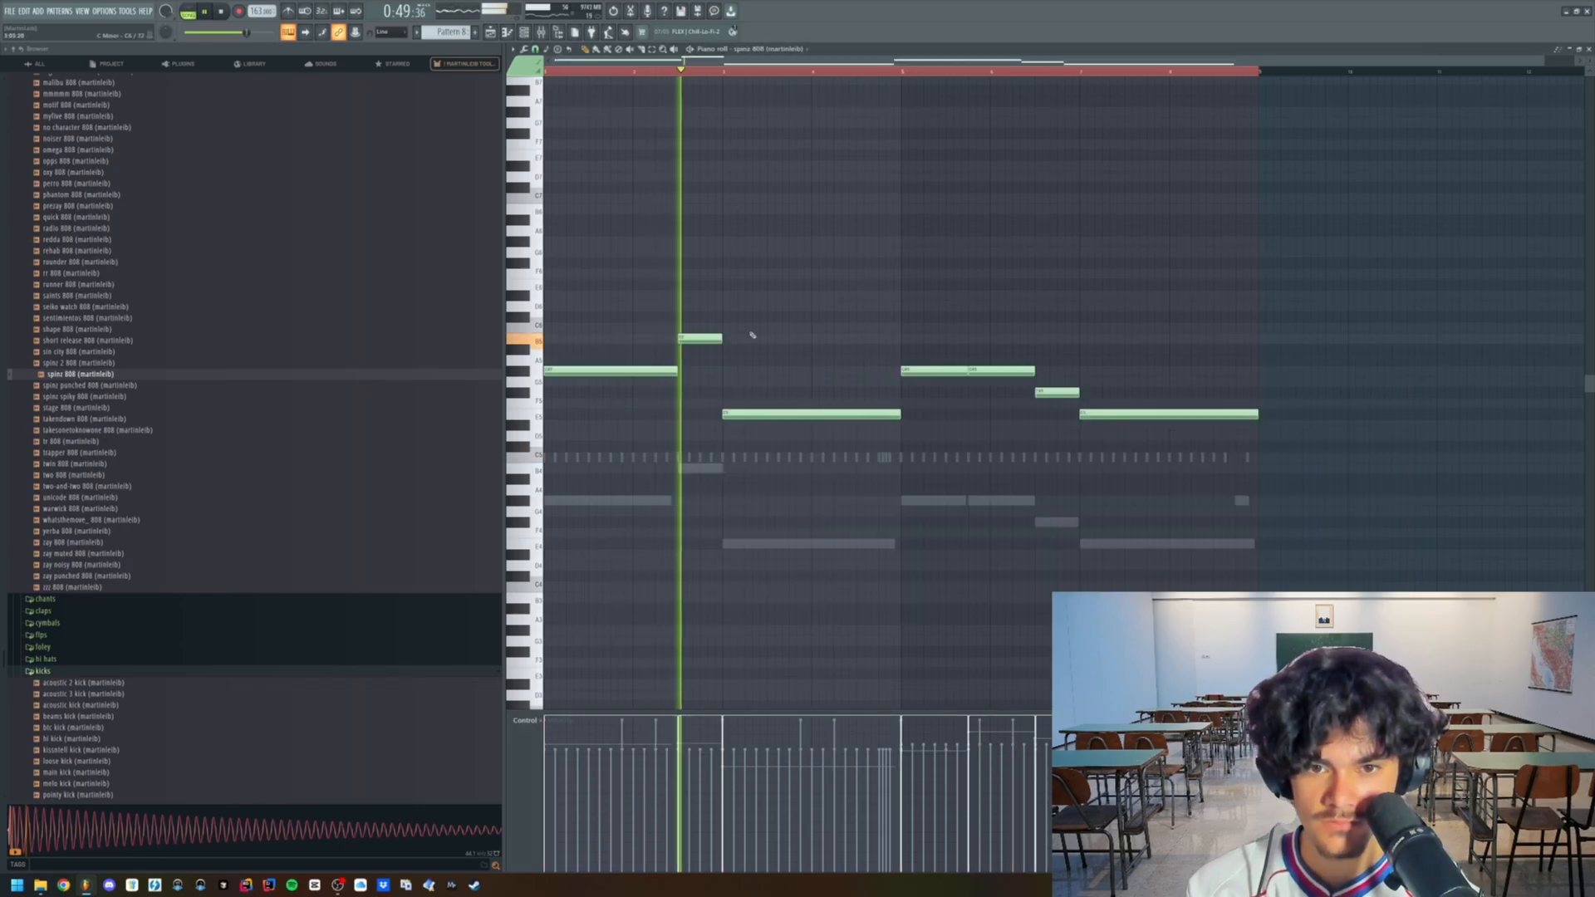
pyautogui.scroll(3, 568, 356)
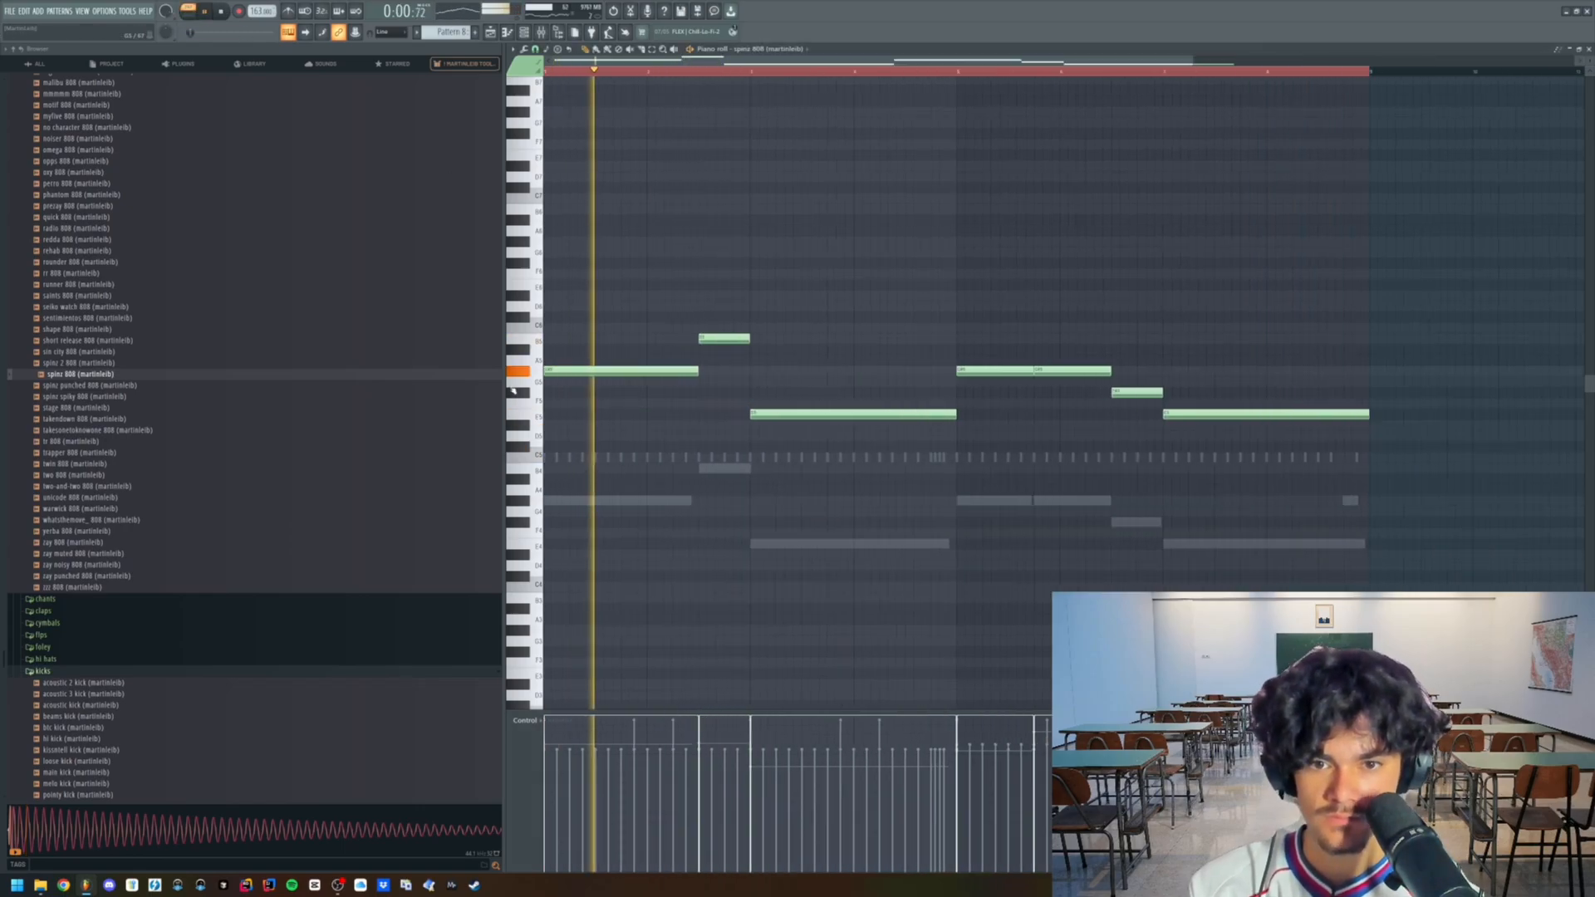
pyautogui.moveTo(785, 372); pyautogui.dragTo(670, 378)
pyautogui.press('space')
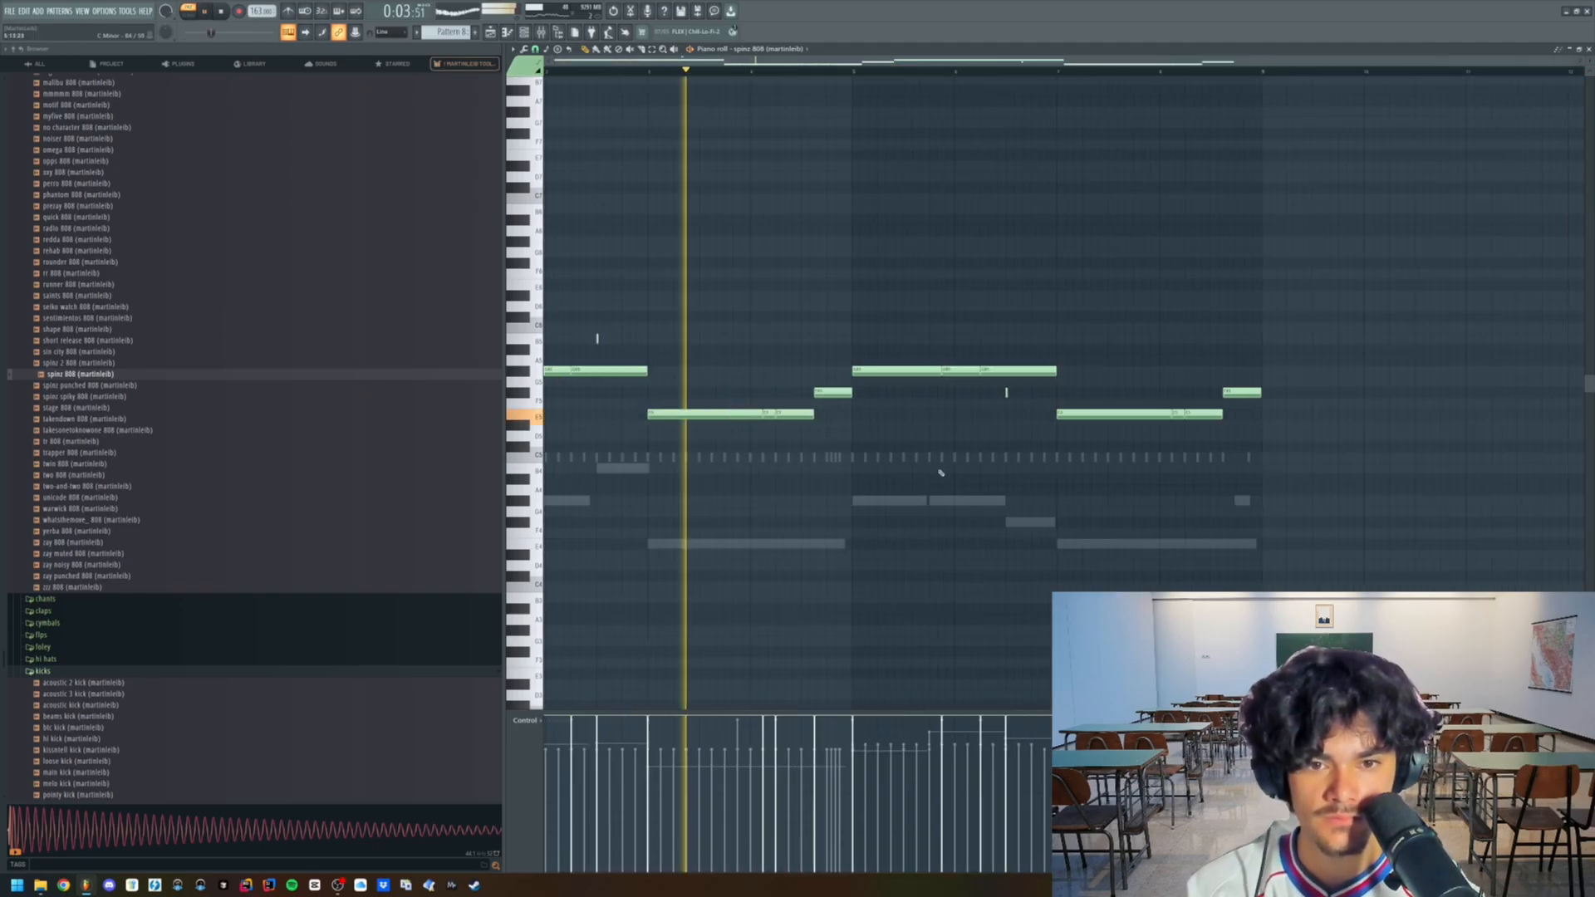
pyautogui.scroll(-2, 944, 471)
# - Route the 808 and drum channels to consecutive mixer tracks starting at Insert 13
pyautogui.click(542, 33)
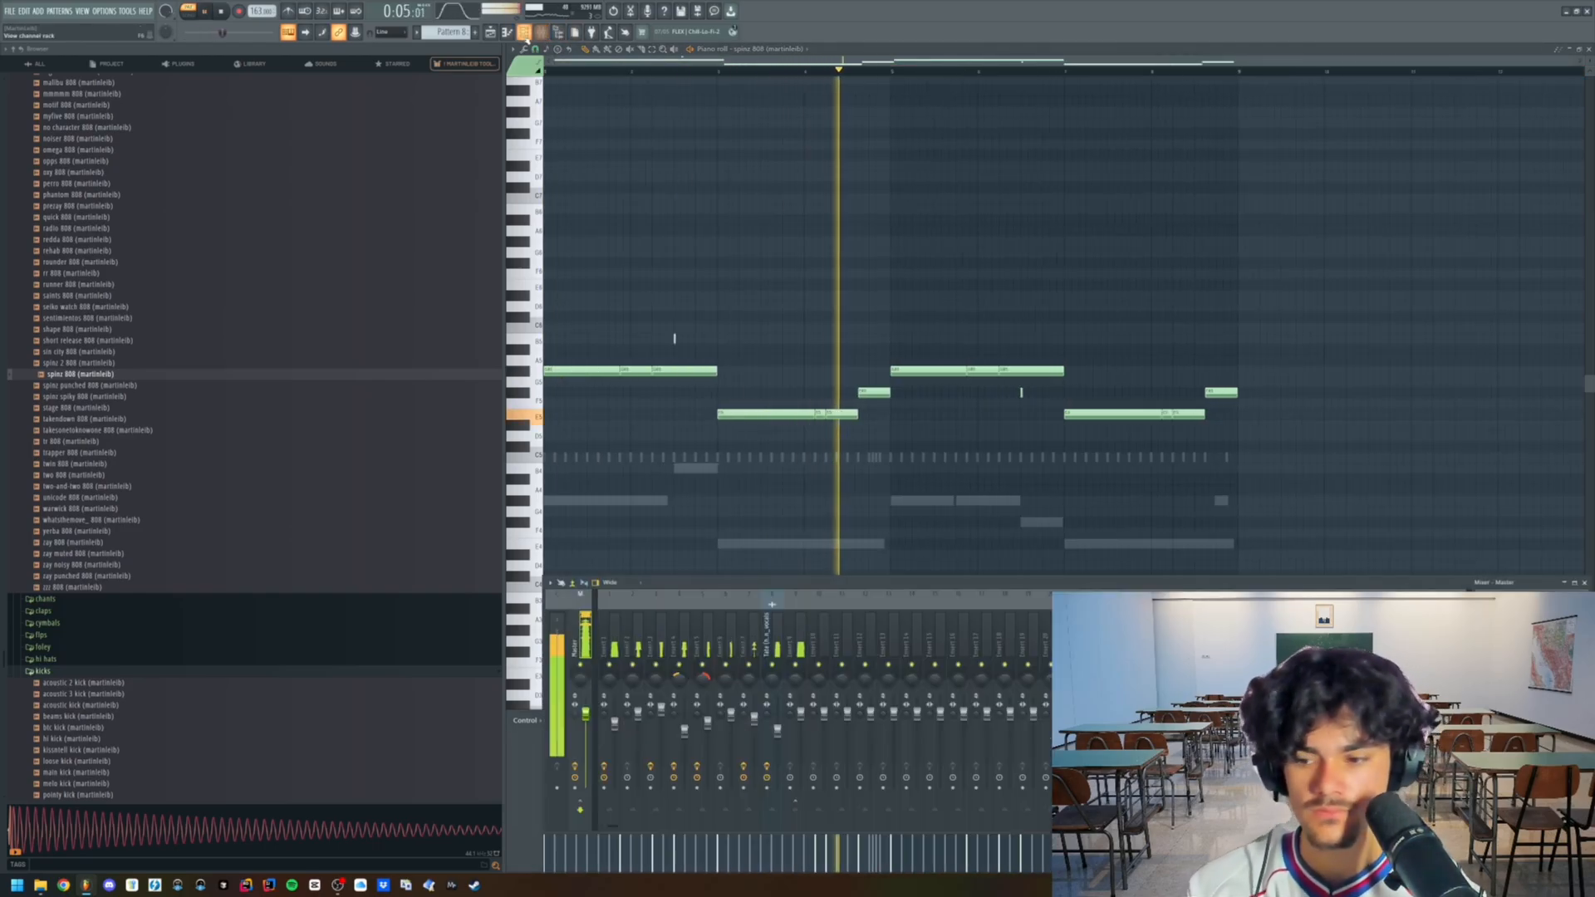
pyautogui.click(523, 33)
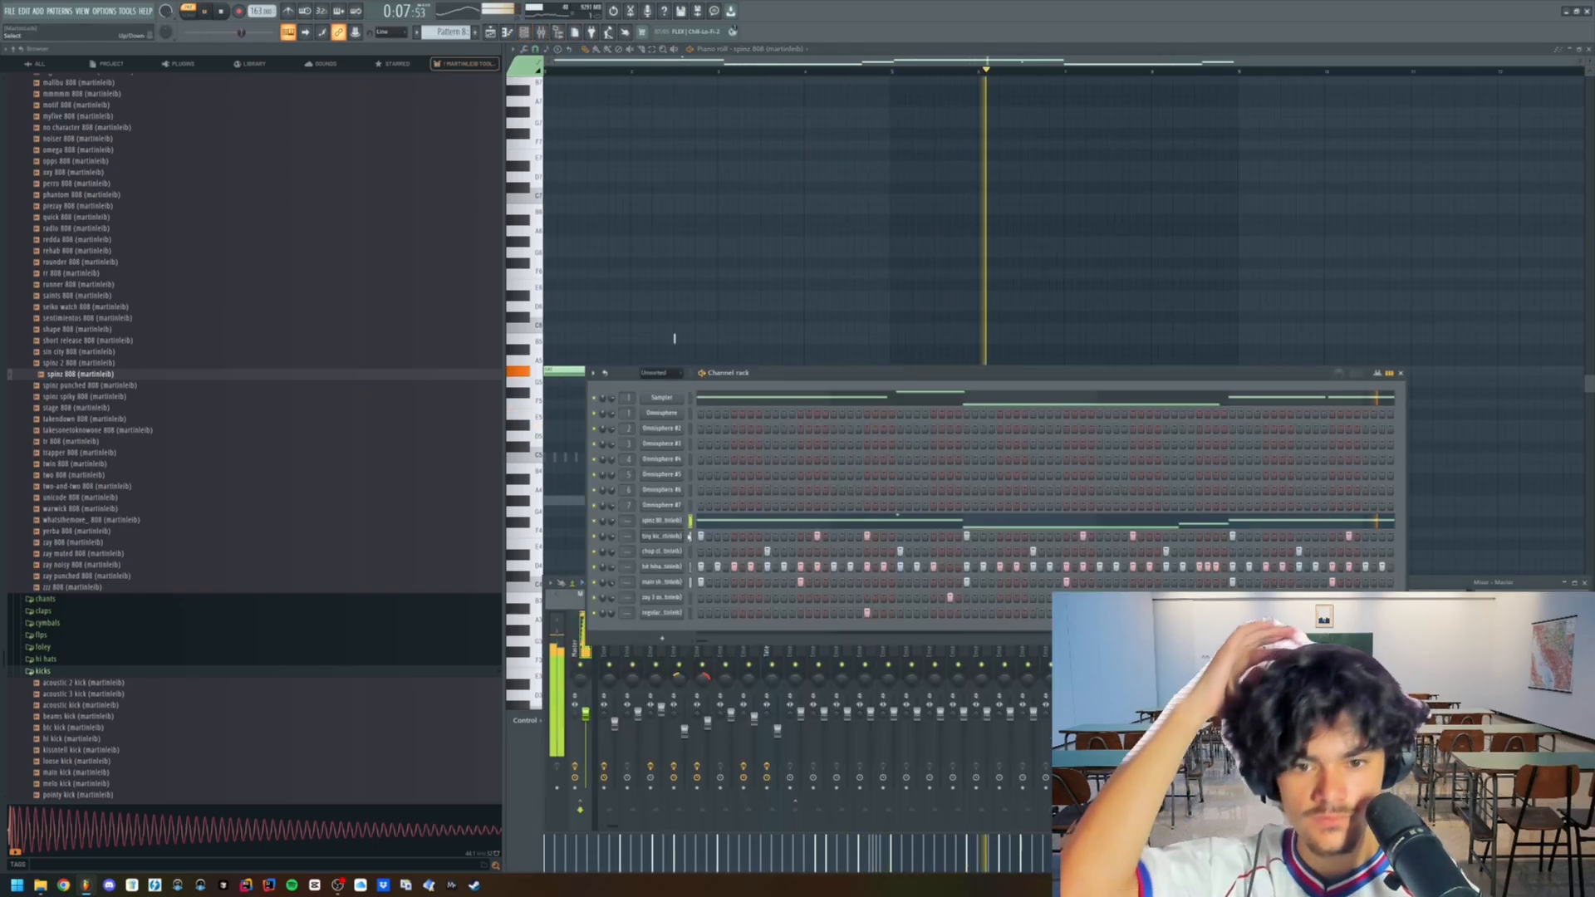
pyautogui.click(864, 652)
pyautogui.rightClick(896, 648)
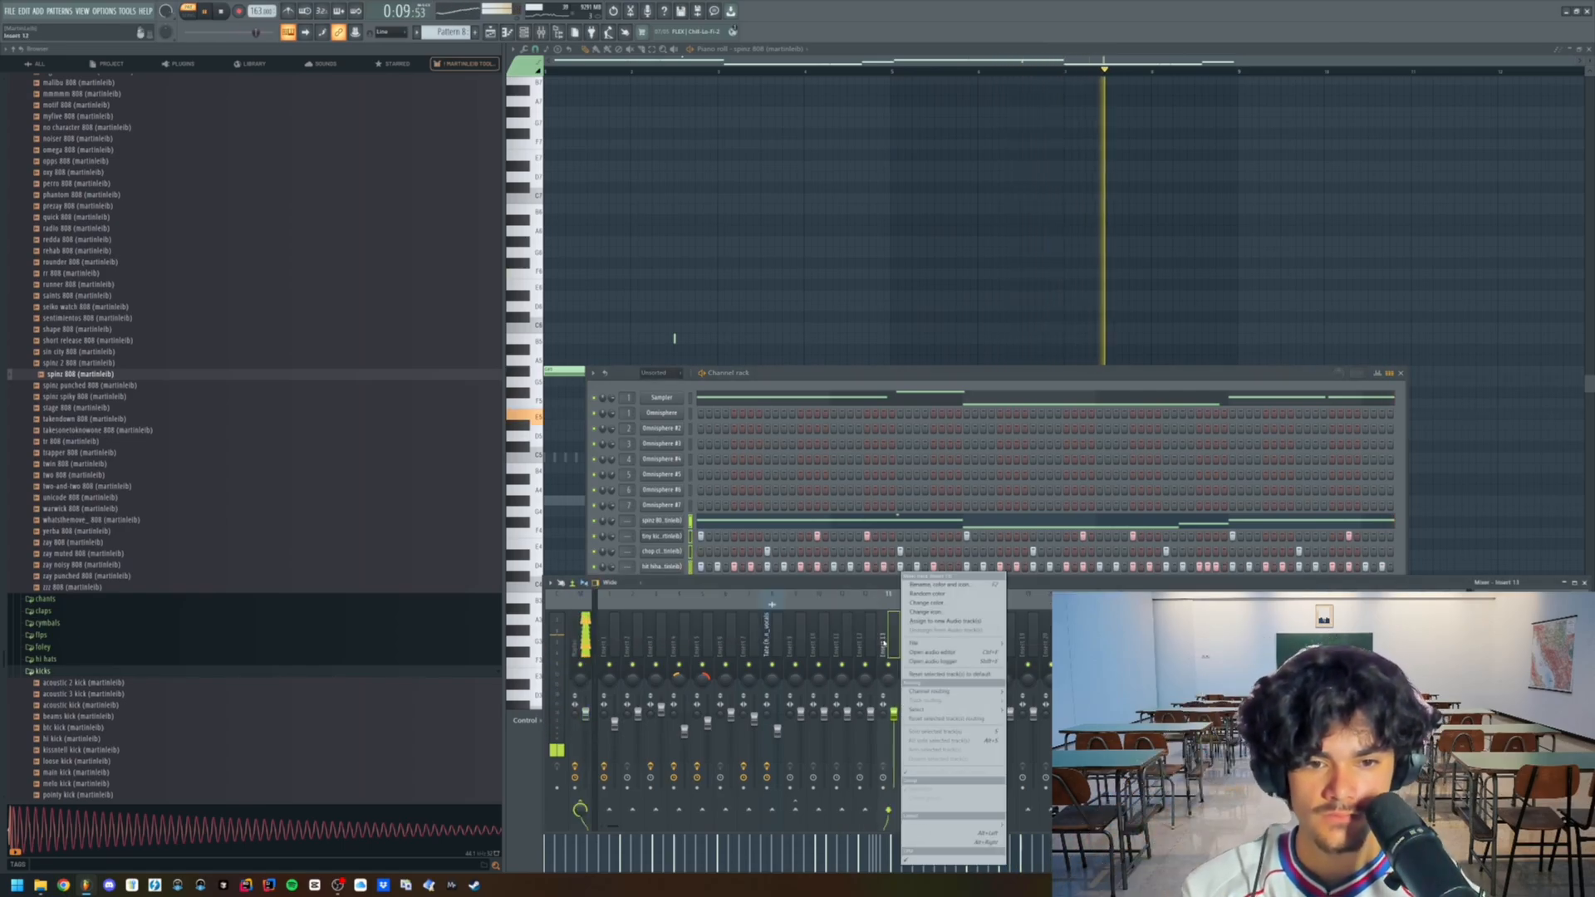
pyautogui.moveTo(967, 689)
pyautogui.click(1028, 702)
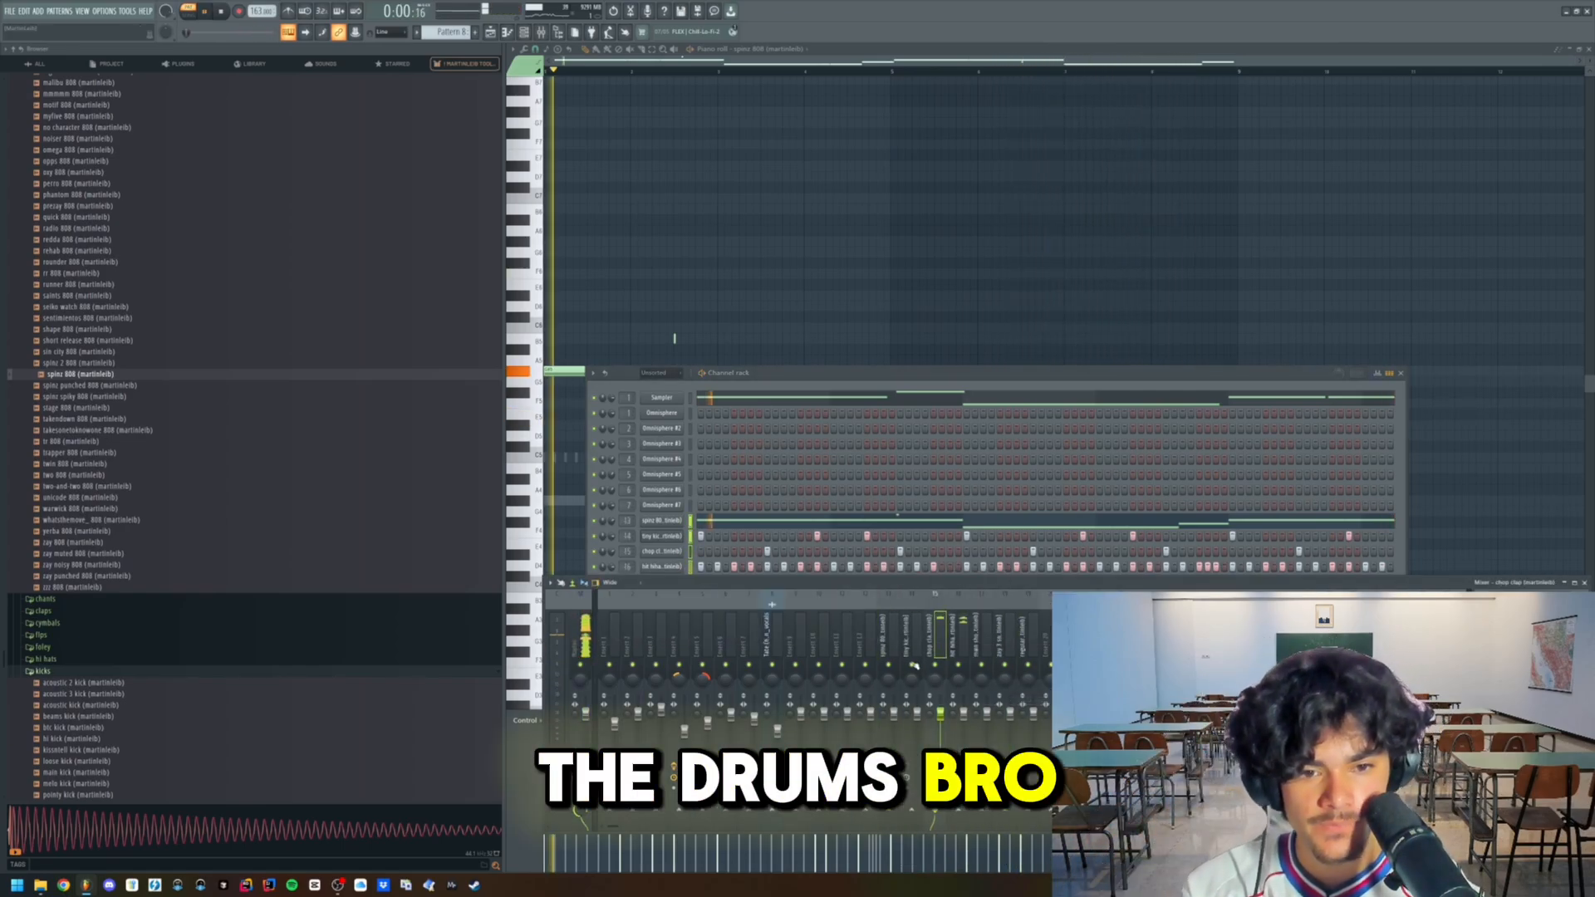
# - Sidechain the tiny kick's mixer track to the spinz 808 track
pyautogui.click(912, 721)
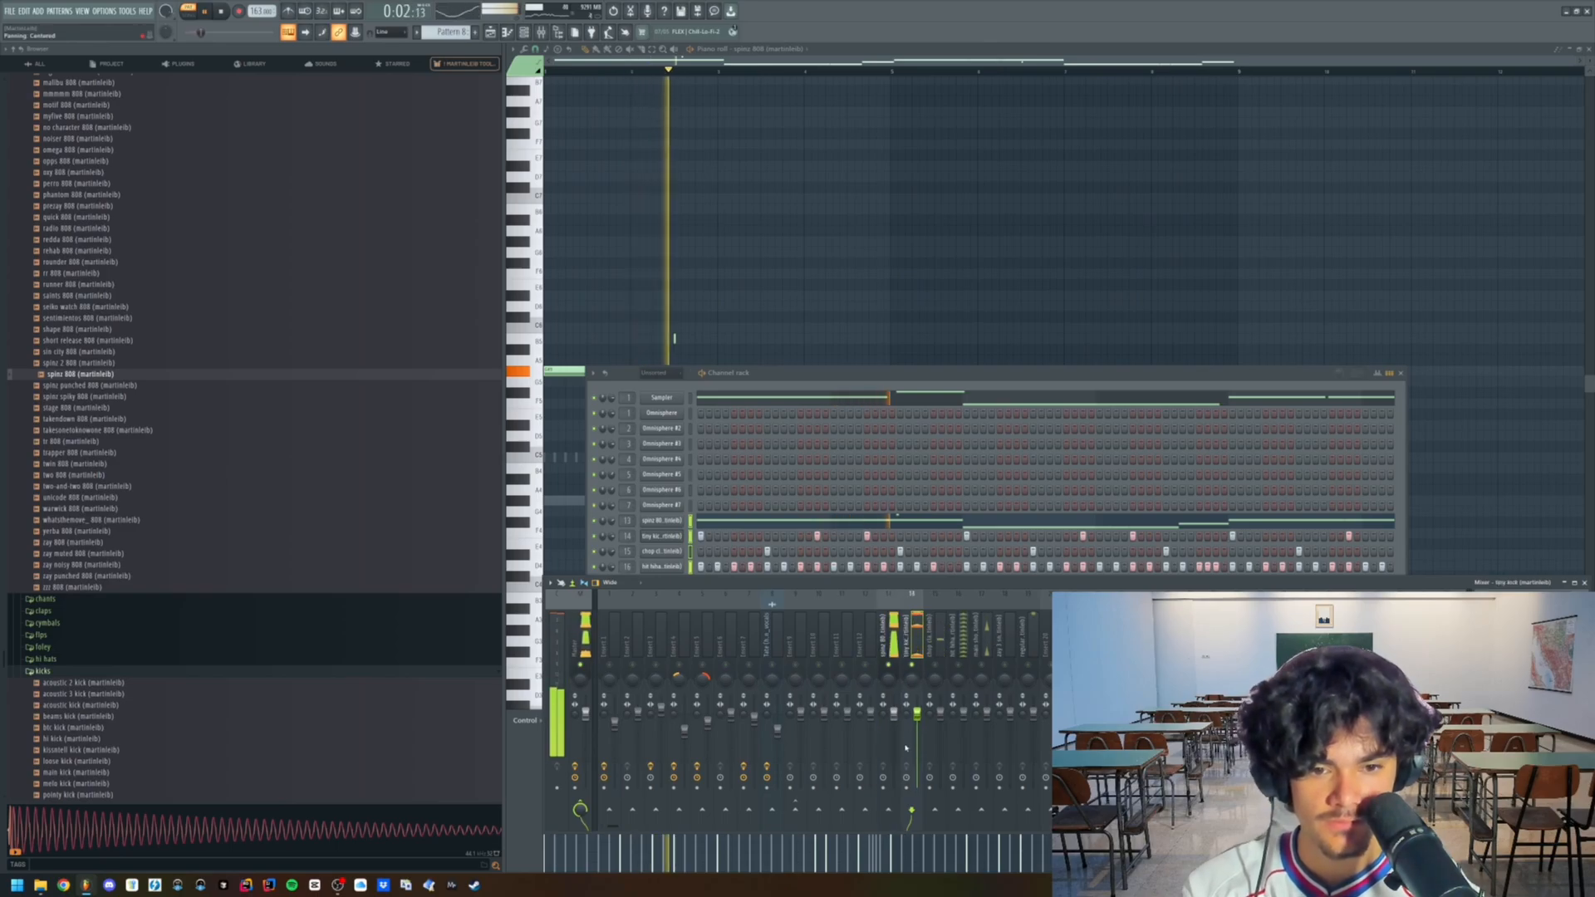
pyautogui.rightClick(891, 810)
pyautogui.click(932, 834)
pyautogui.click(889, 731)
pyautogui.press('space')
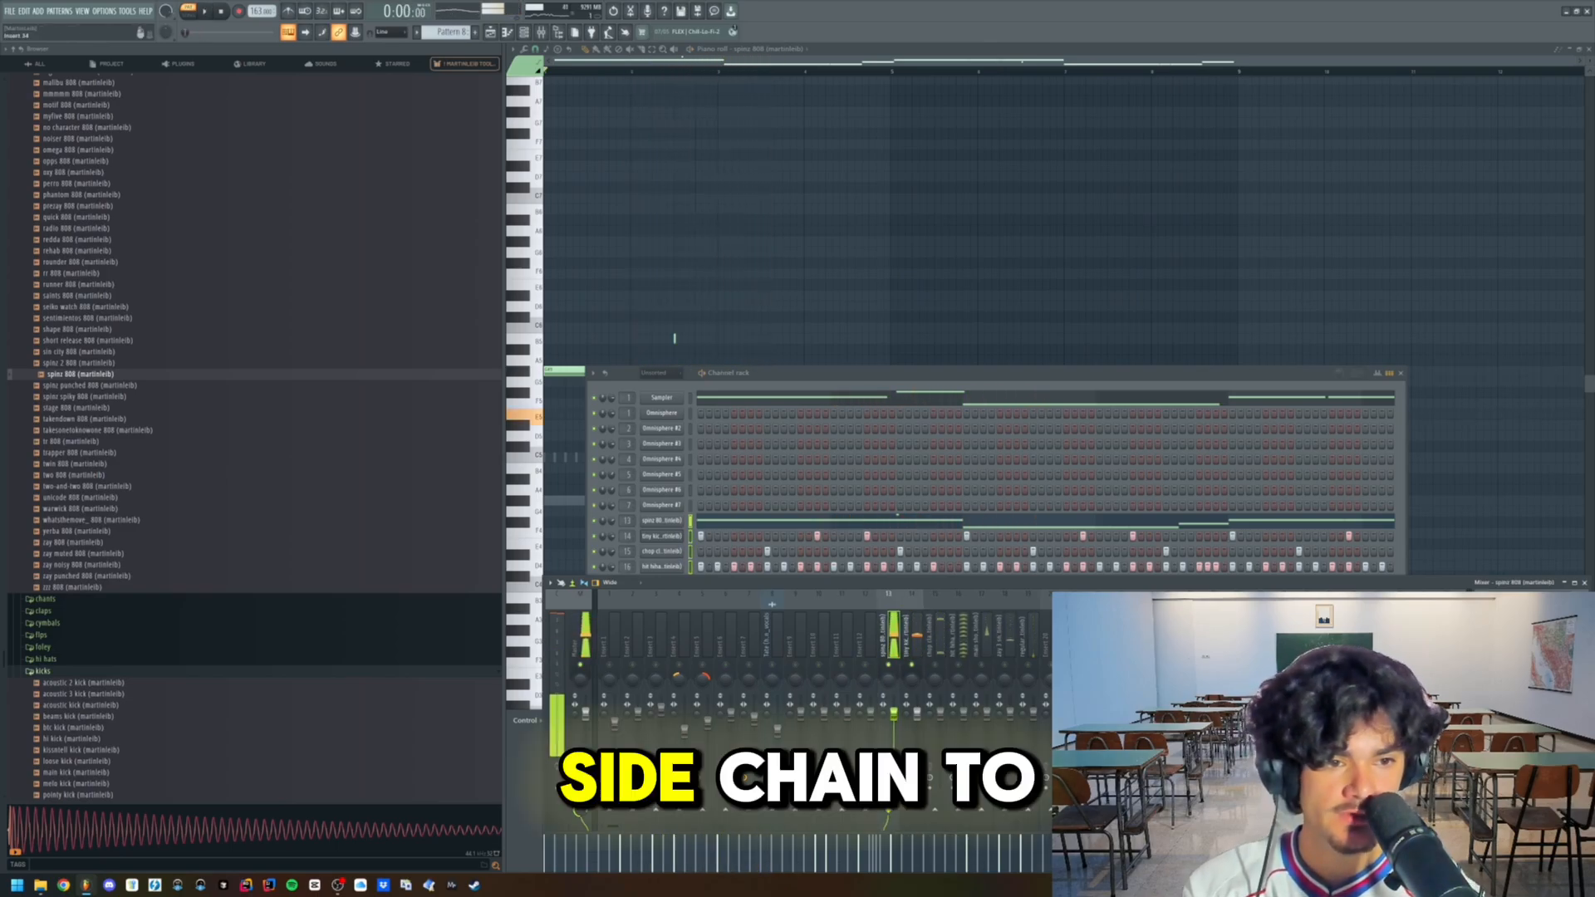
# - Insert Fruity Limiter on the spinz 808 track, set its sidechain input to the kick, and adjust the compression
pyautogui.click(1479, 662)
pyautogui.moveTo(1504, 686)
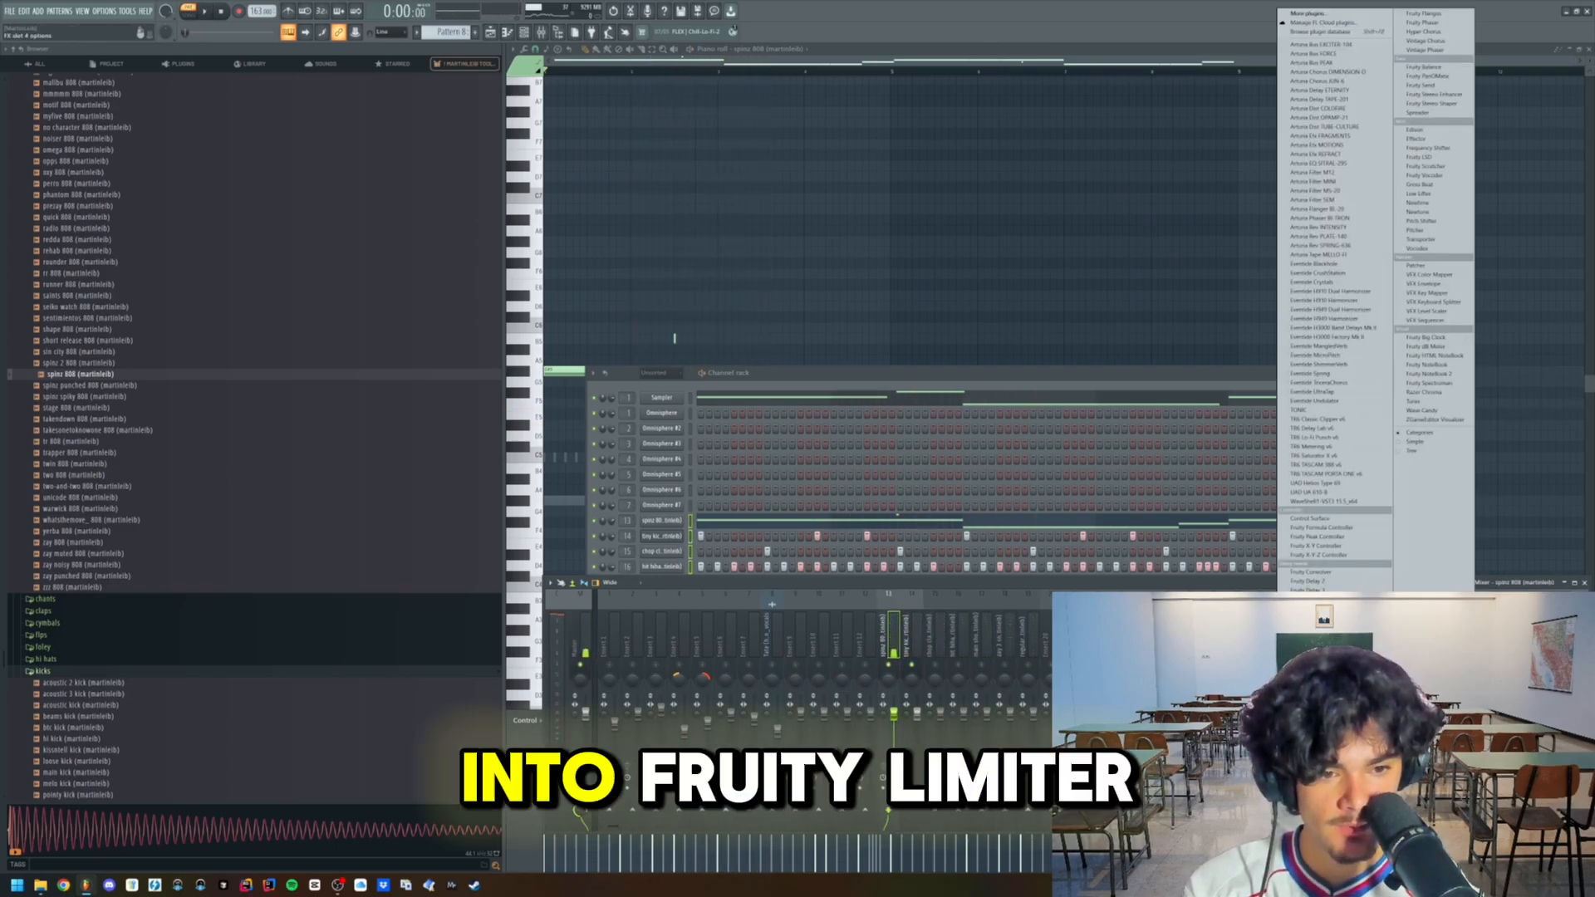
pyautogui.click(1316, 714)
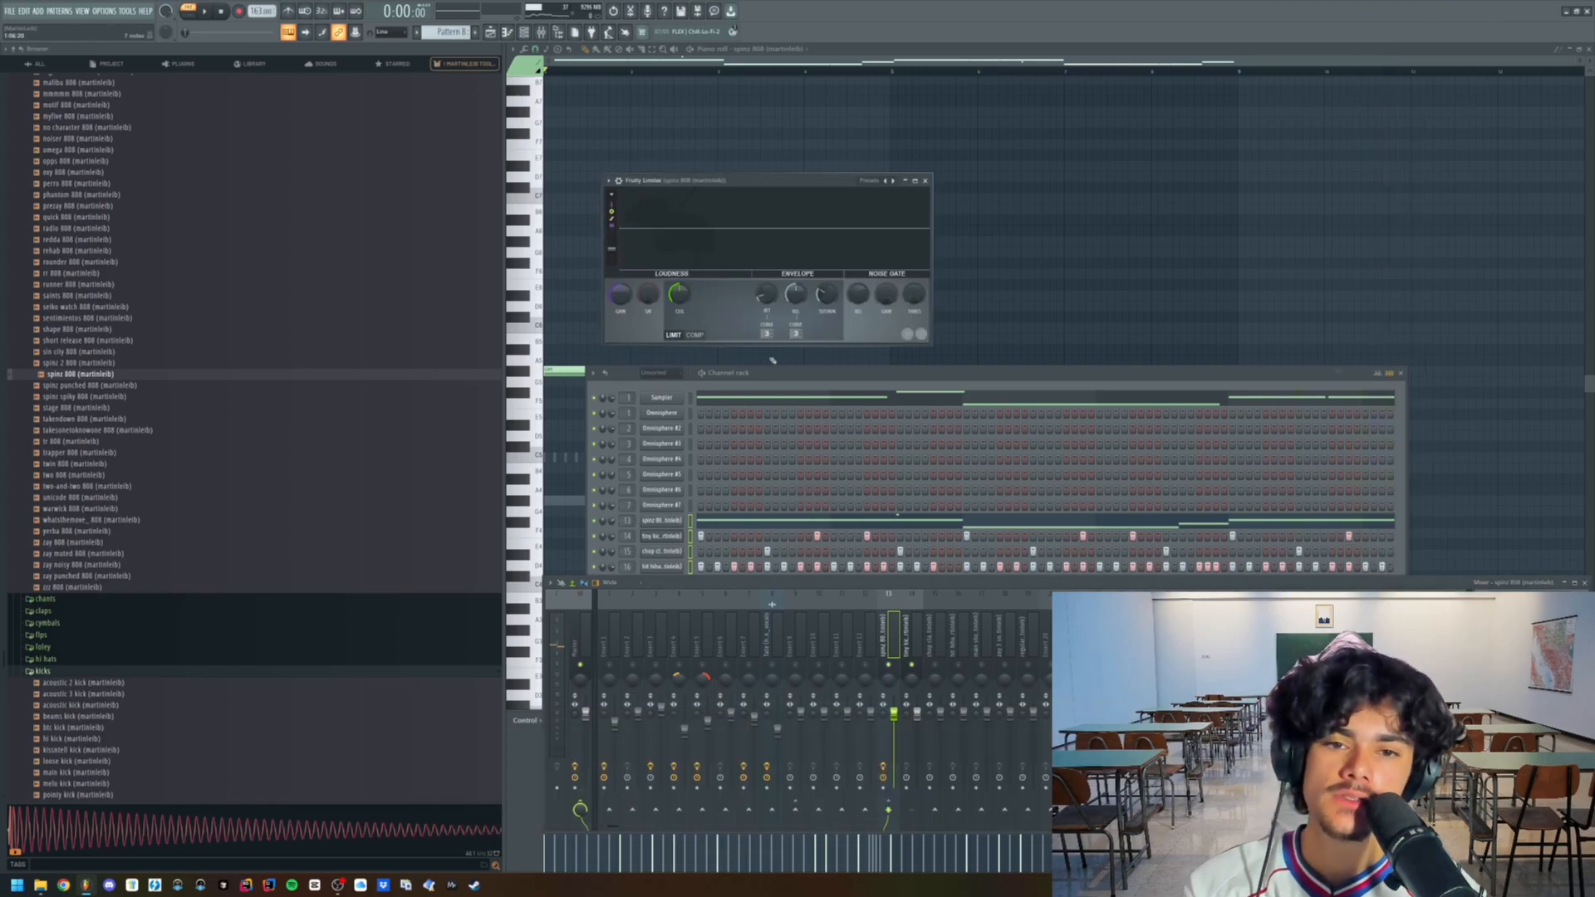
pyautogui.rightClick(795, 334)
pyautogui.click(809, 349)
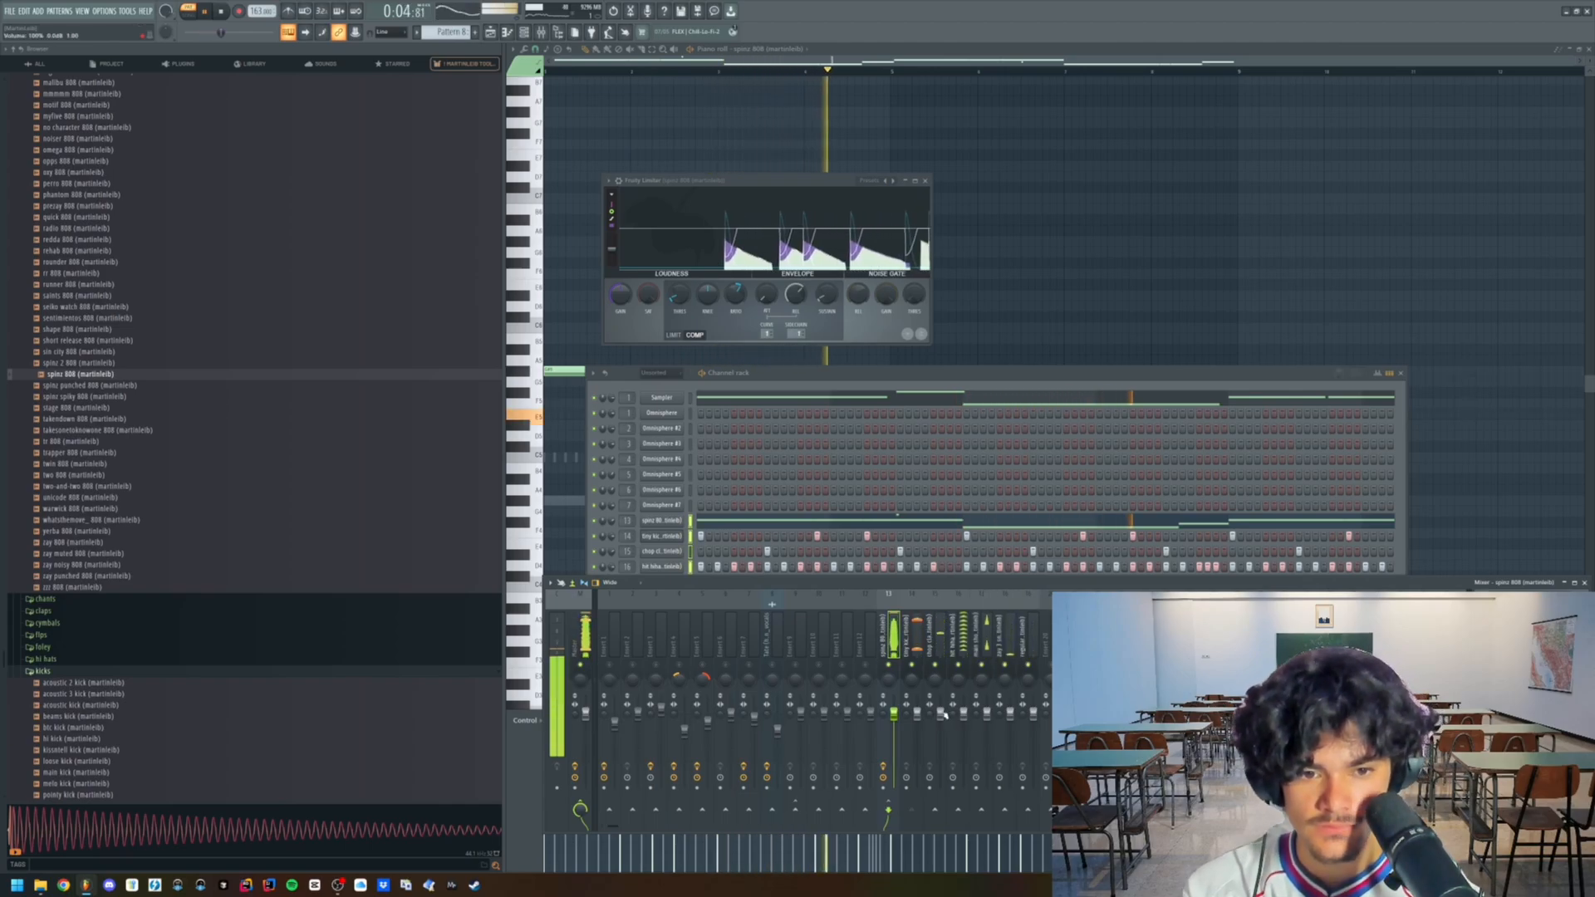
pyautogui.rightClick(922, 477)
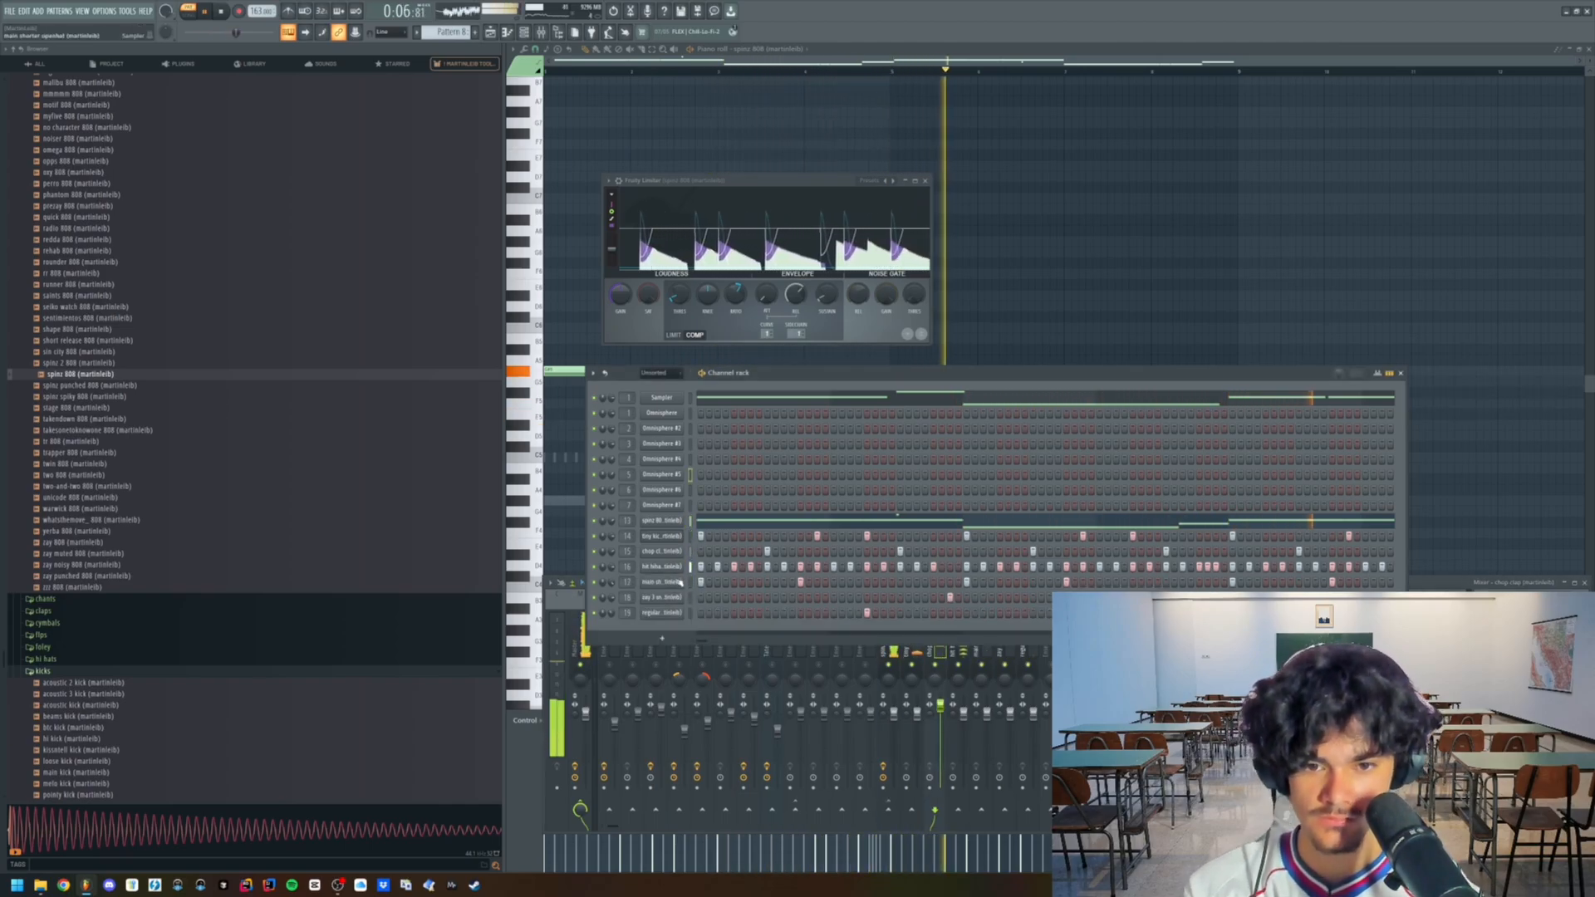
pyautogui.moveTo(731, 294); pyautogui.dragTo(730, 301)
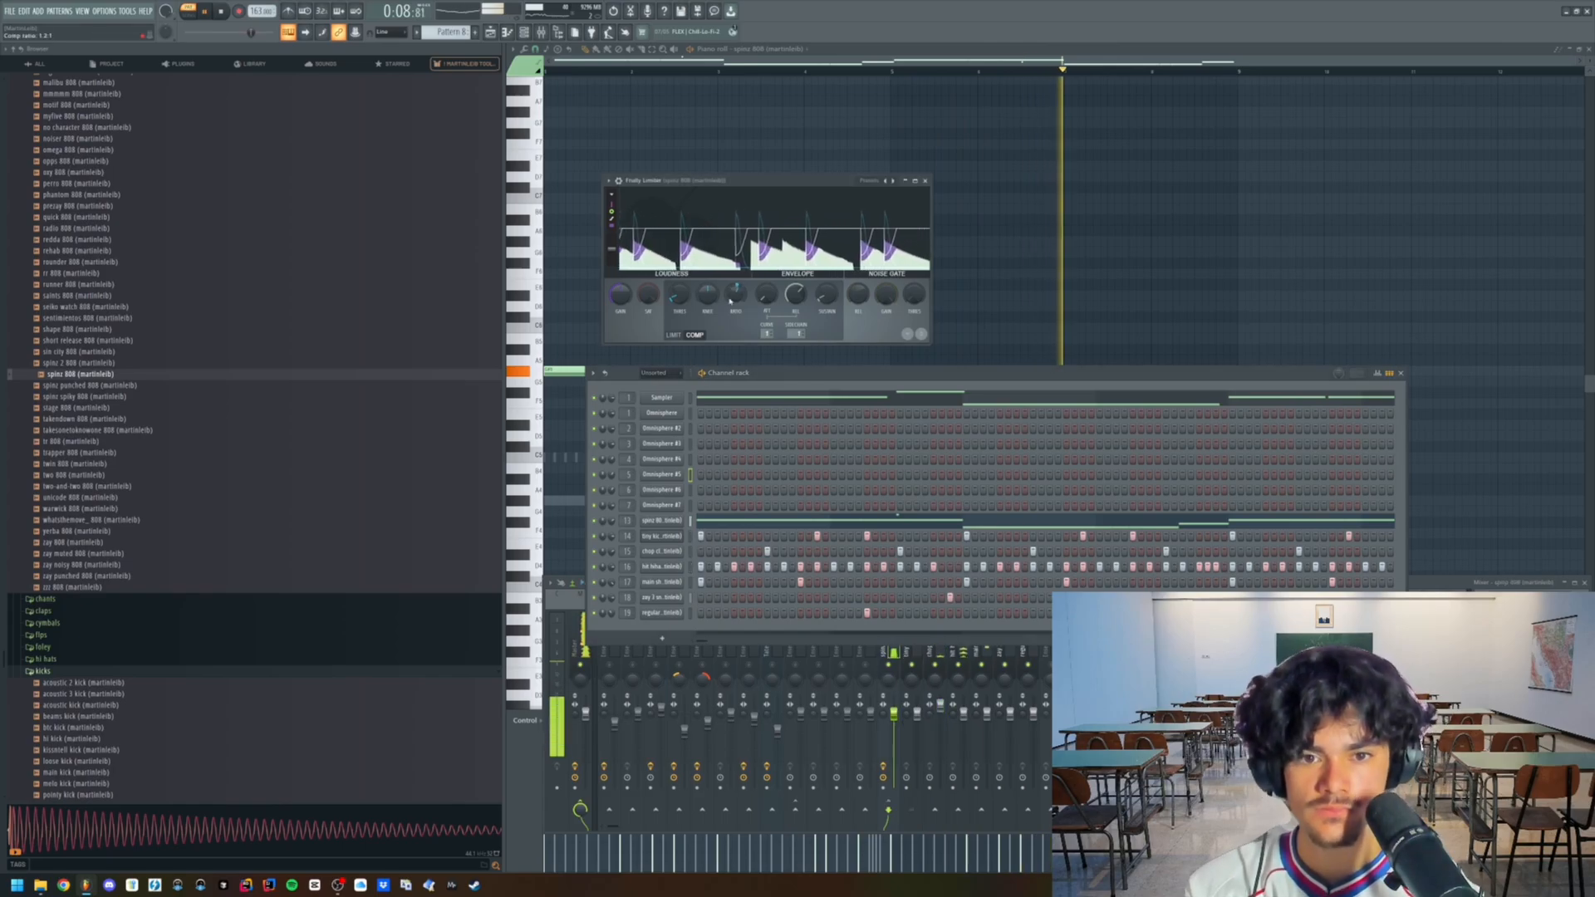
# - Clone the main shorter openhat channel and open the clone's sampler settings
pyautogui.rightClick(668, 582)
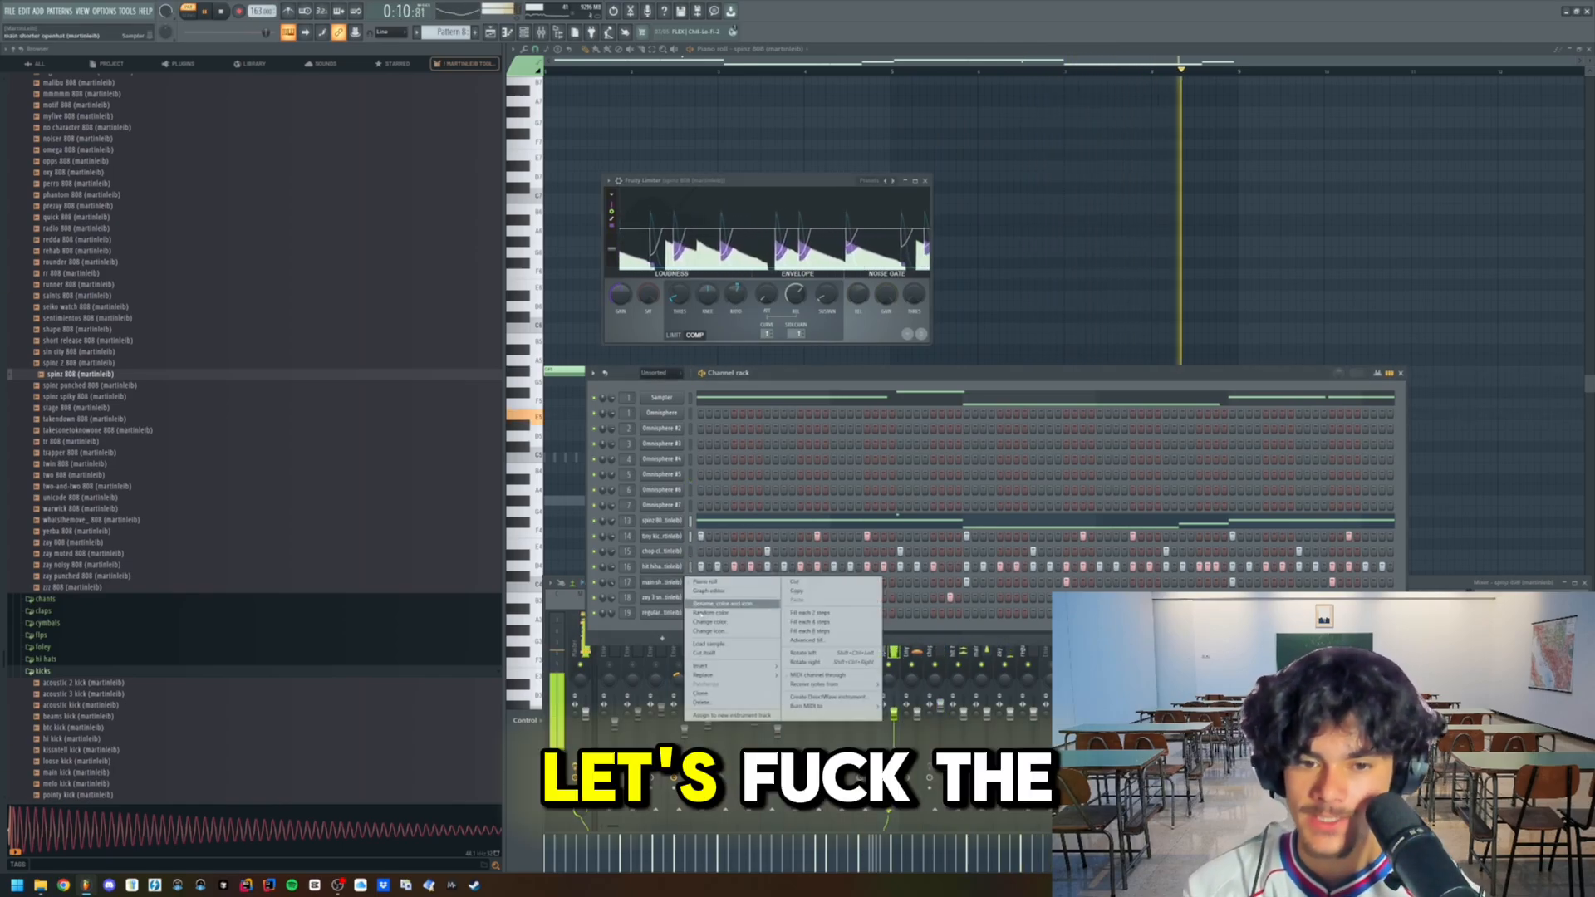
pyautogui.click(716, 692)
pyautogui.click(669, 598)
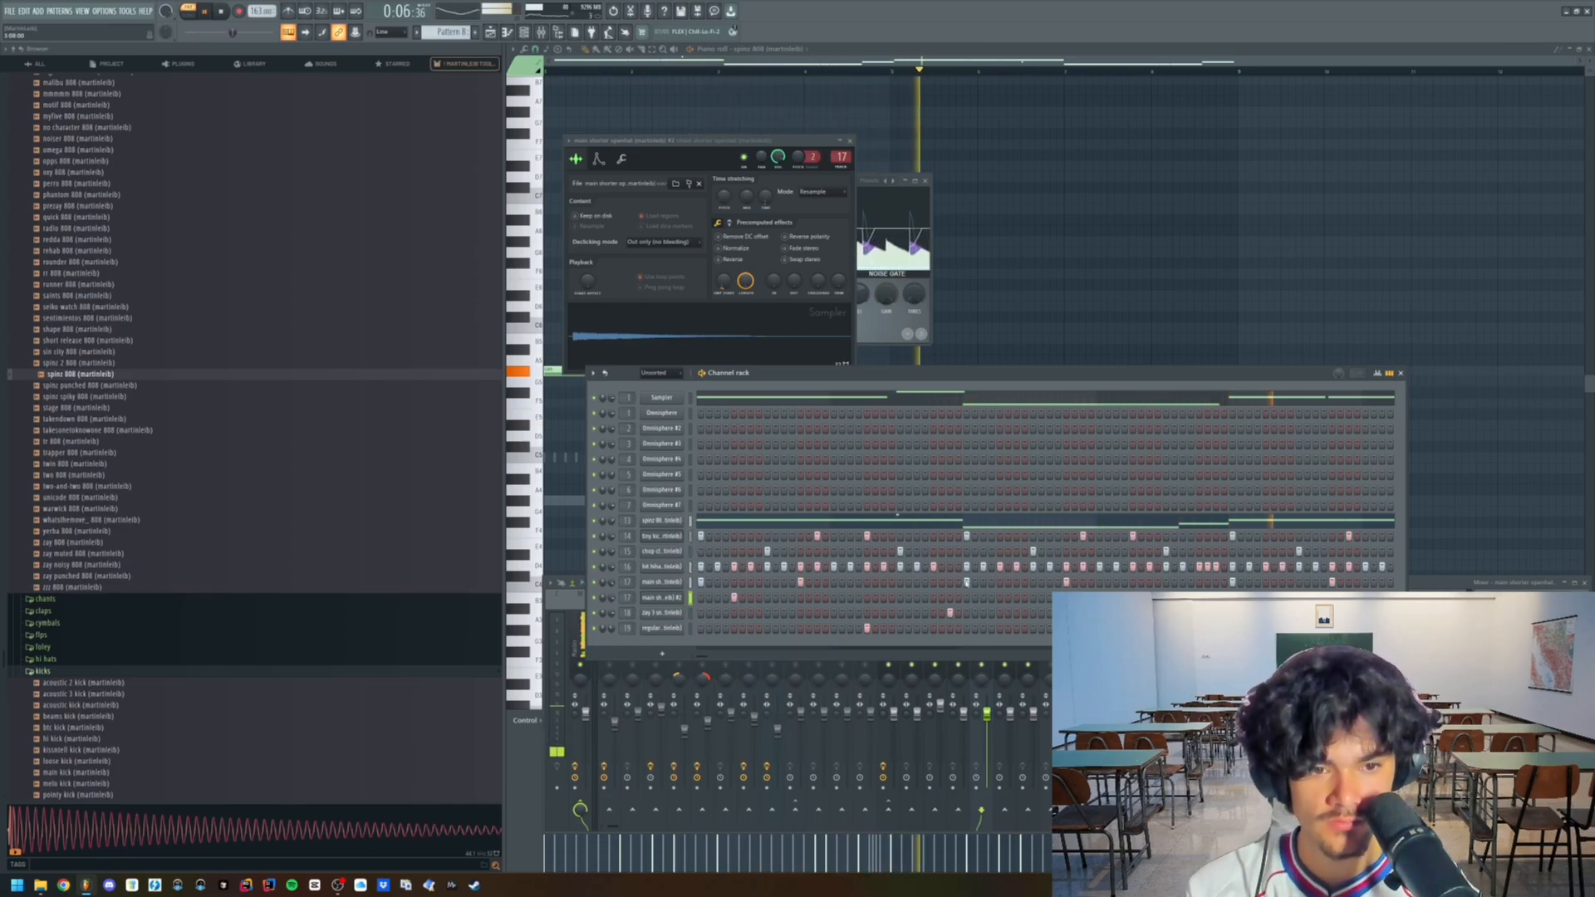
# - Place hits for the cloned open hat in its piano roll and copy them further along the pattern
pyautogui.rightClick(705, 598)
pyautogui.click(719, 592)
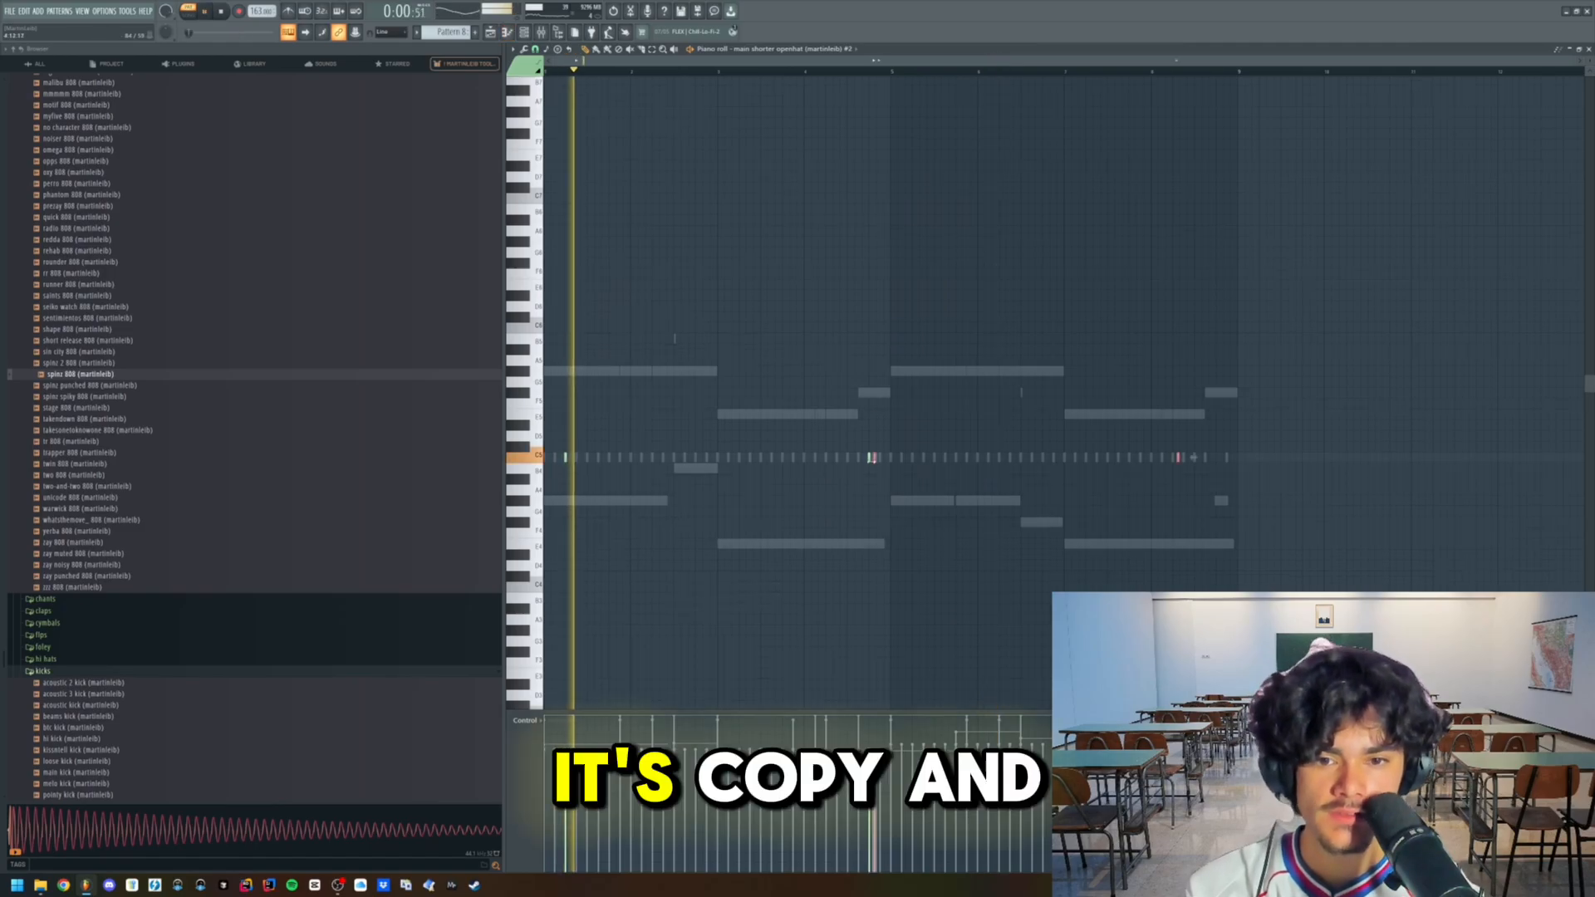
pyautogui.moveTo(1422, 457); pyautogui.dragTo(1493, 457)
pyautogui.hotkey('ctrl', 'd')
pyautogui.scroll(-3, 915, 501)
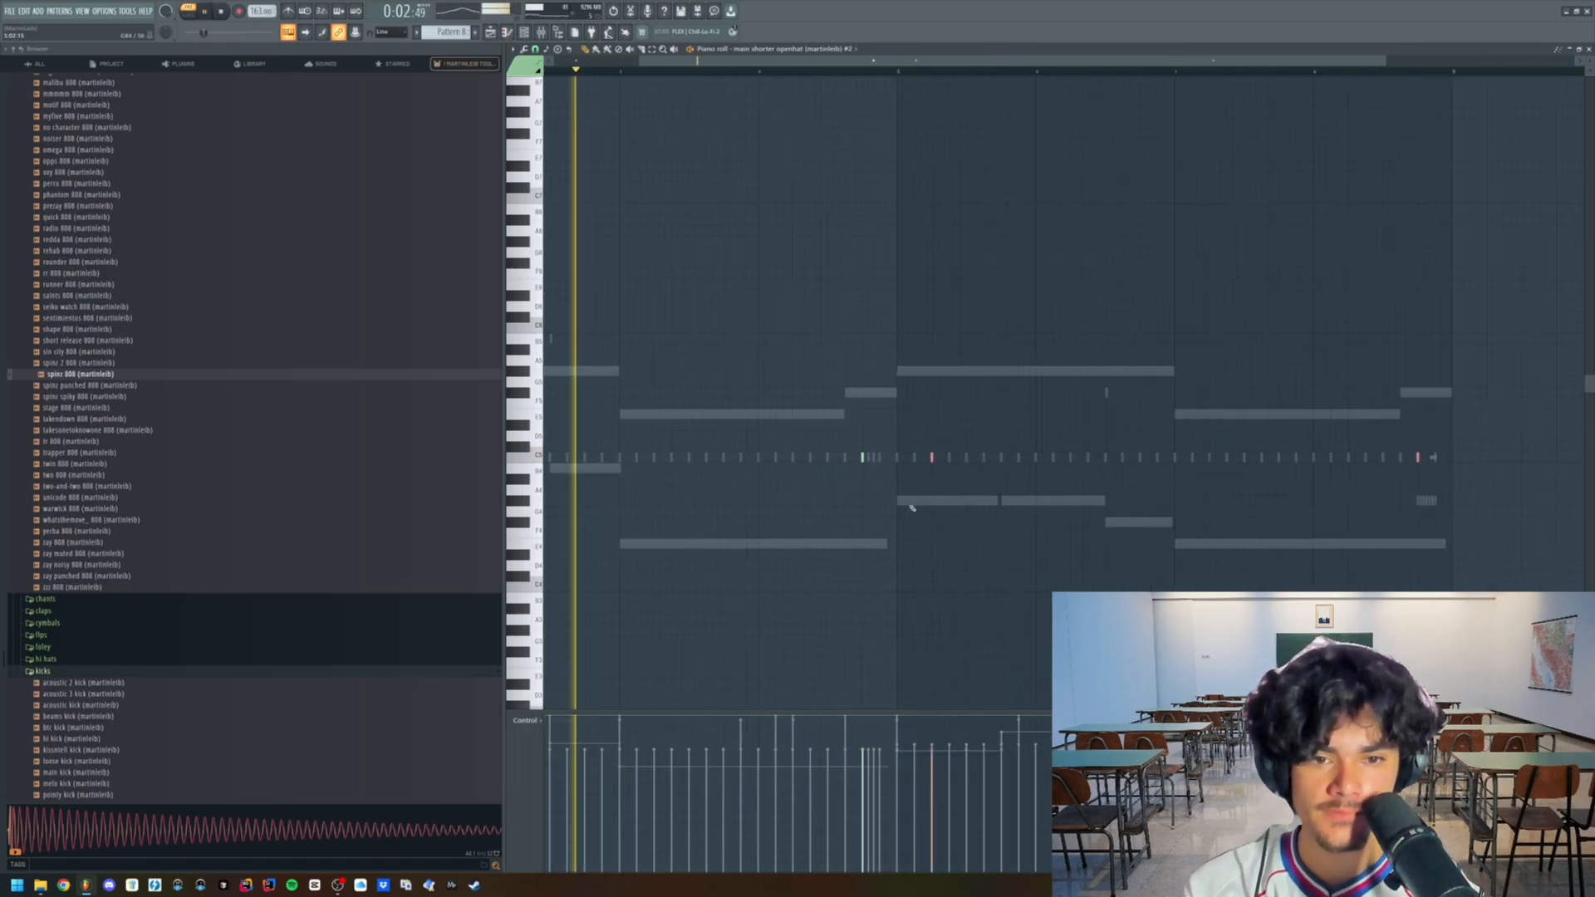
# - Add rolls at different pitches to the hi-hat notes in the hi-hat channel's piano roll
pyautogui.click(525, 32)
pyautogui.rightClick(693, 567)
pyautogui.click(708, 562)
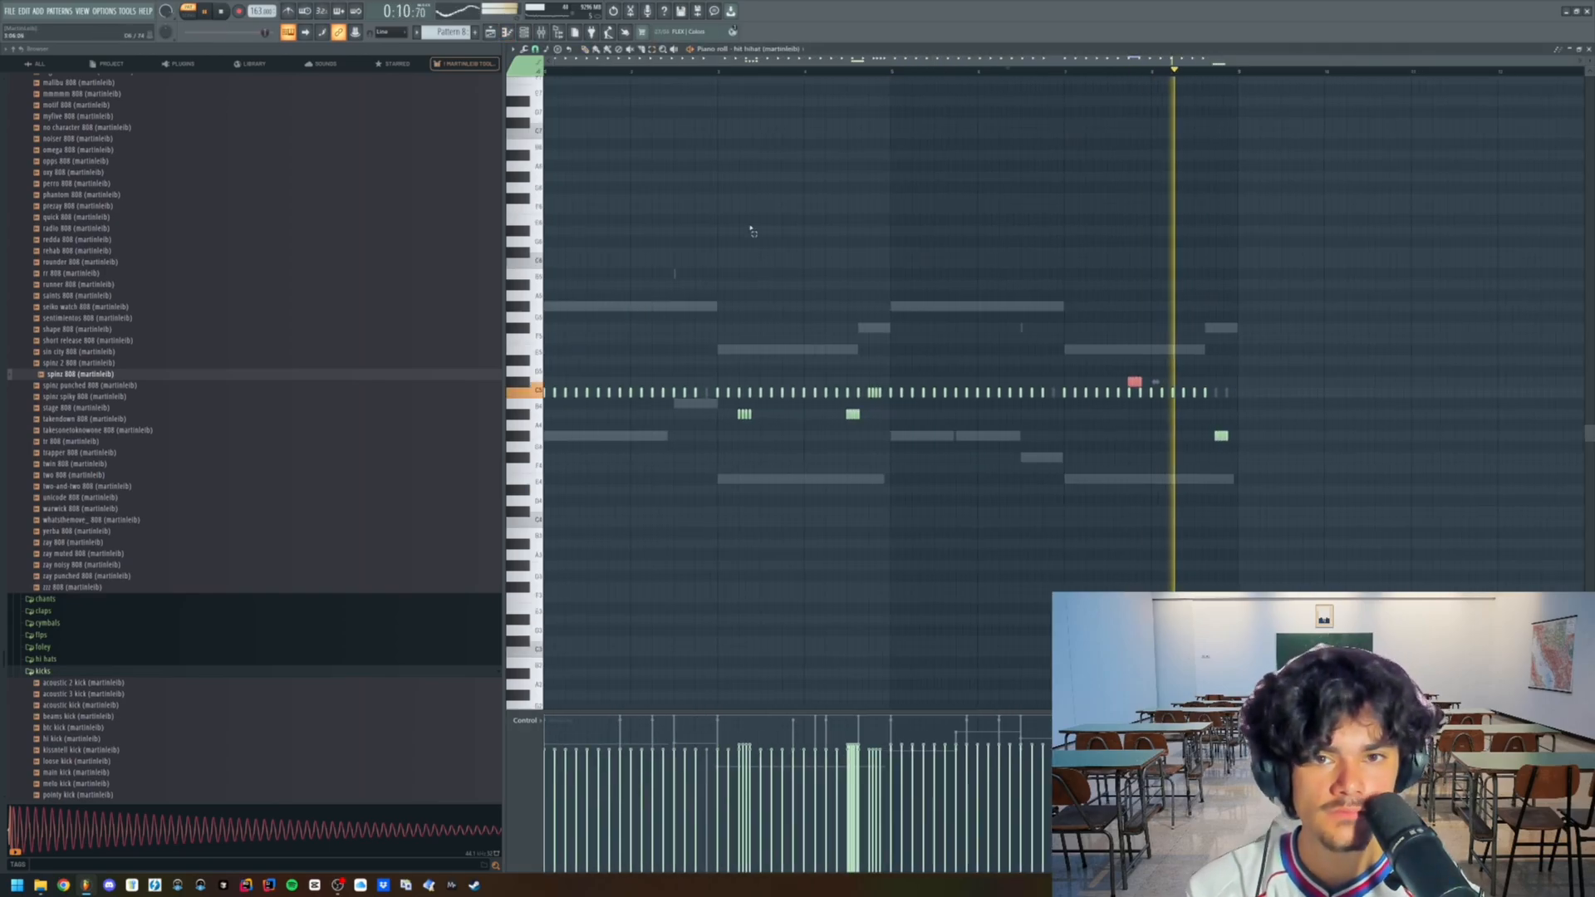
# - Add Arturia Delay TAPE-201 to the cloned open hat's own mixer track and adjust the open hat's level
pyautogui.press('F9')
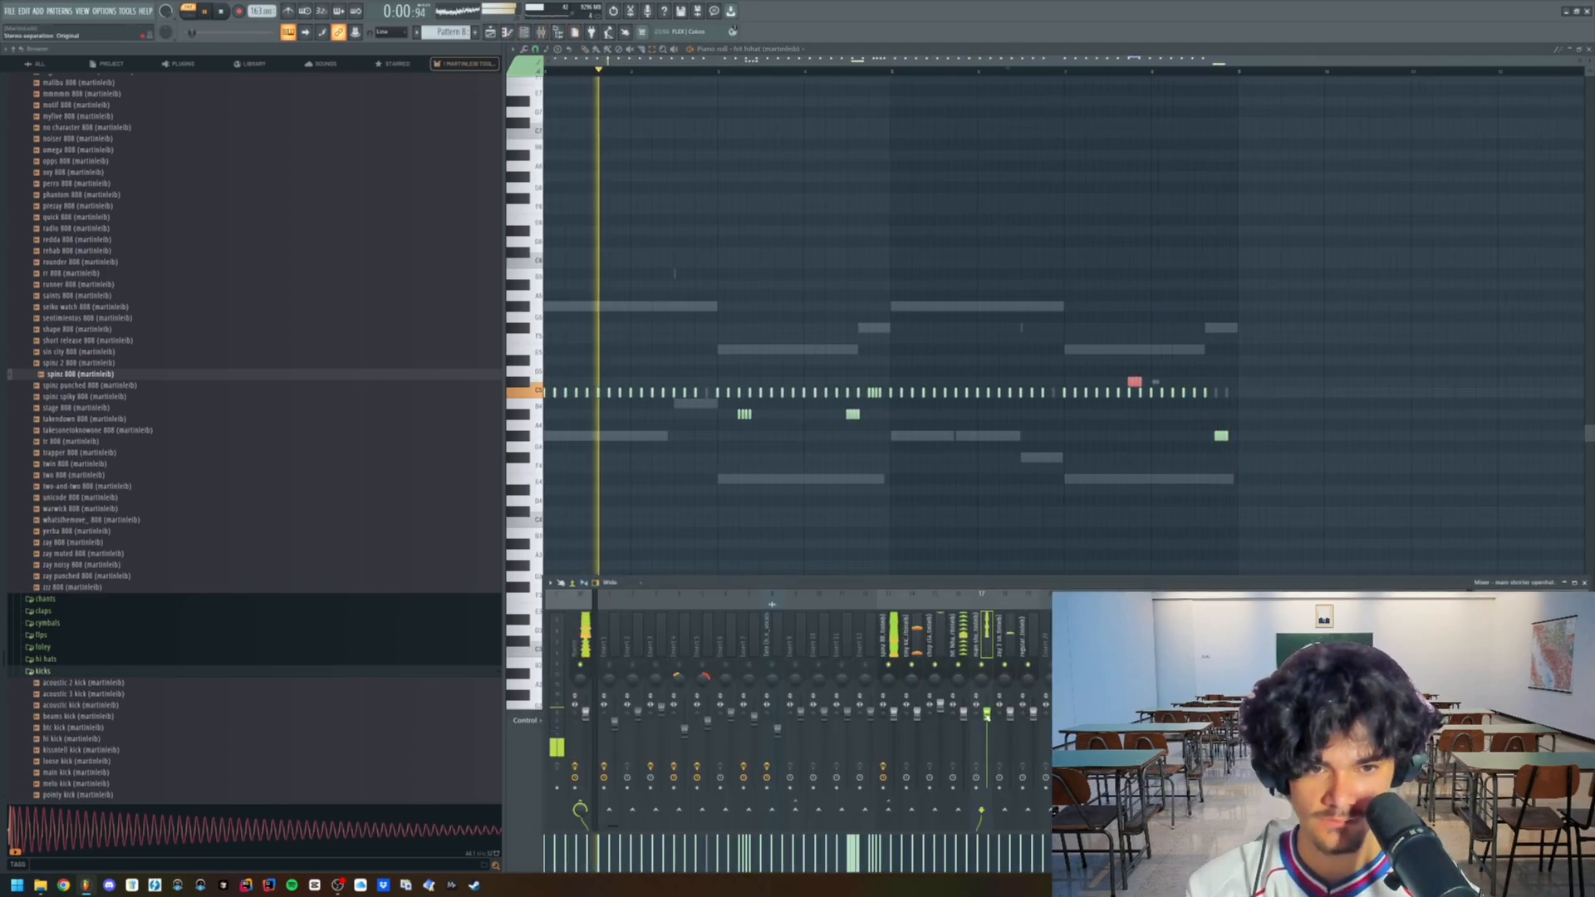
pyautogui.press('F6')
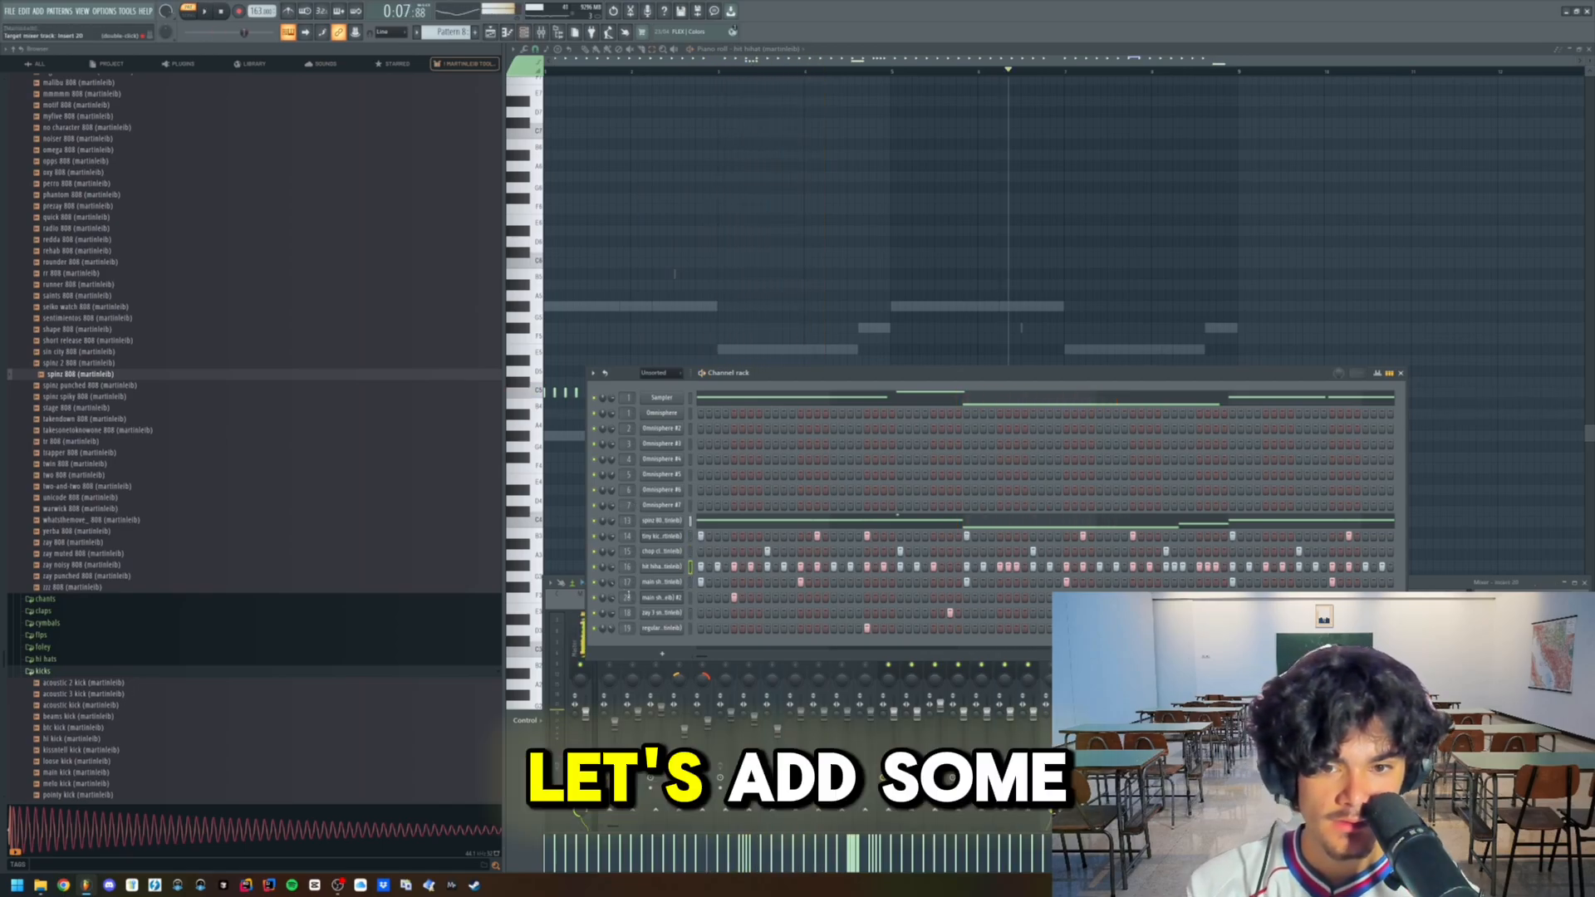
pyautogui.click(1060, 706)
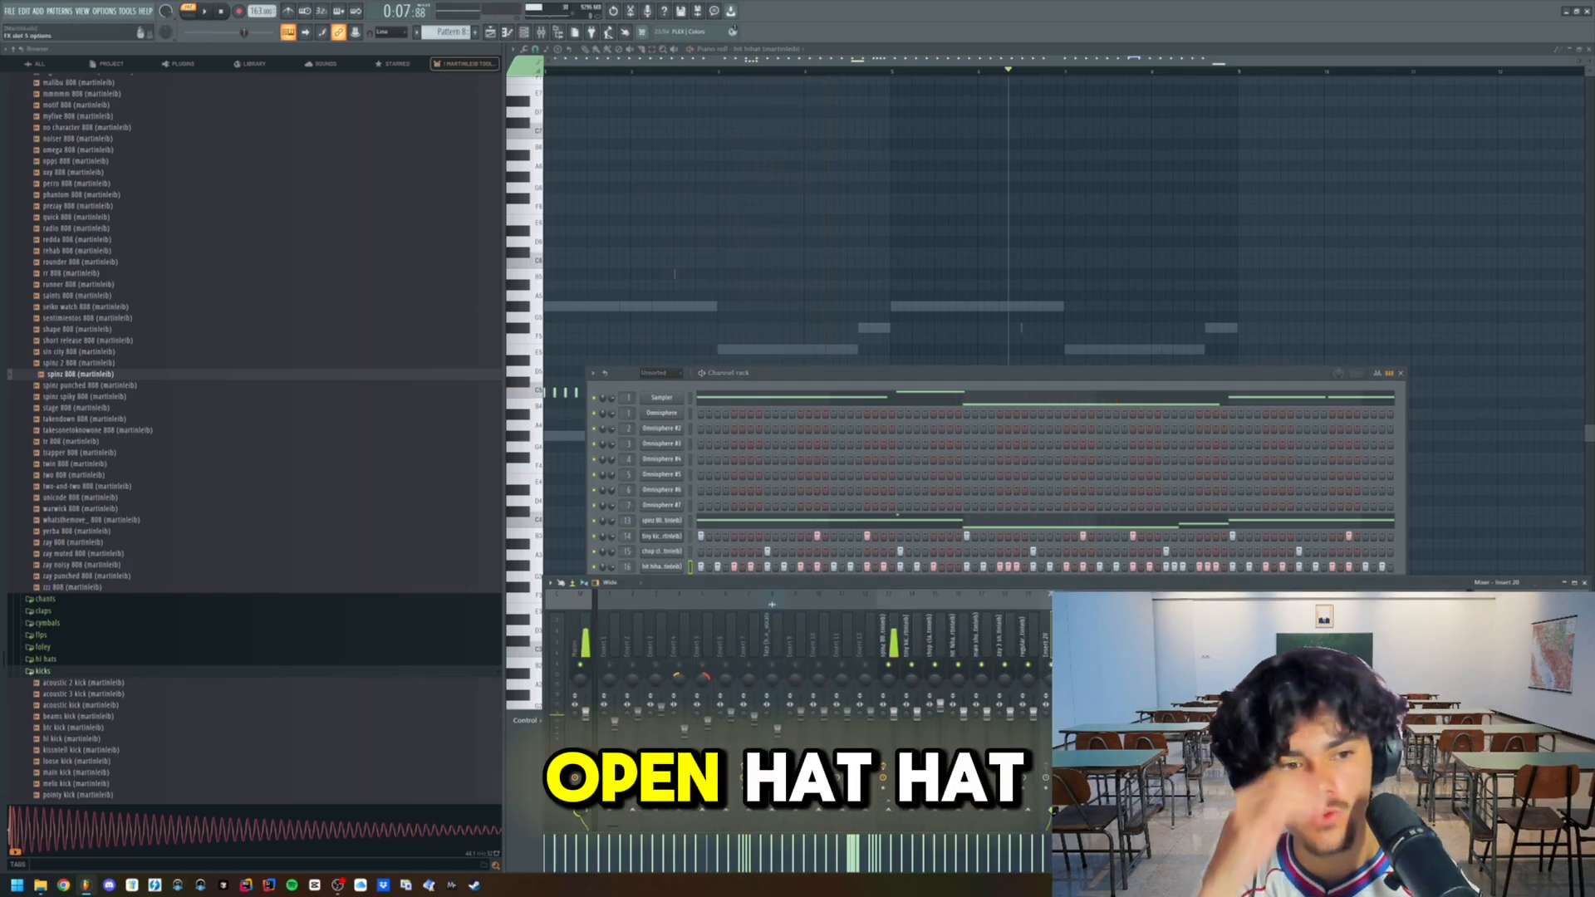
pyautogui.click(1477, 688)
pyautogui.click(1337, 99)
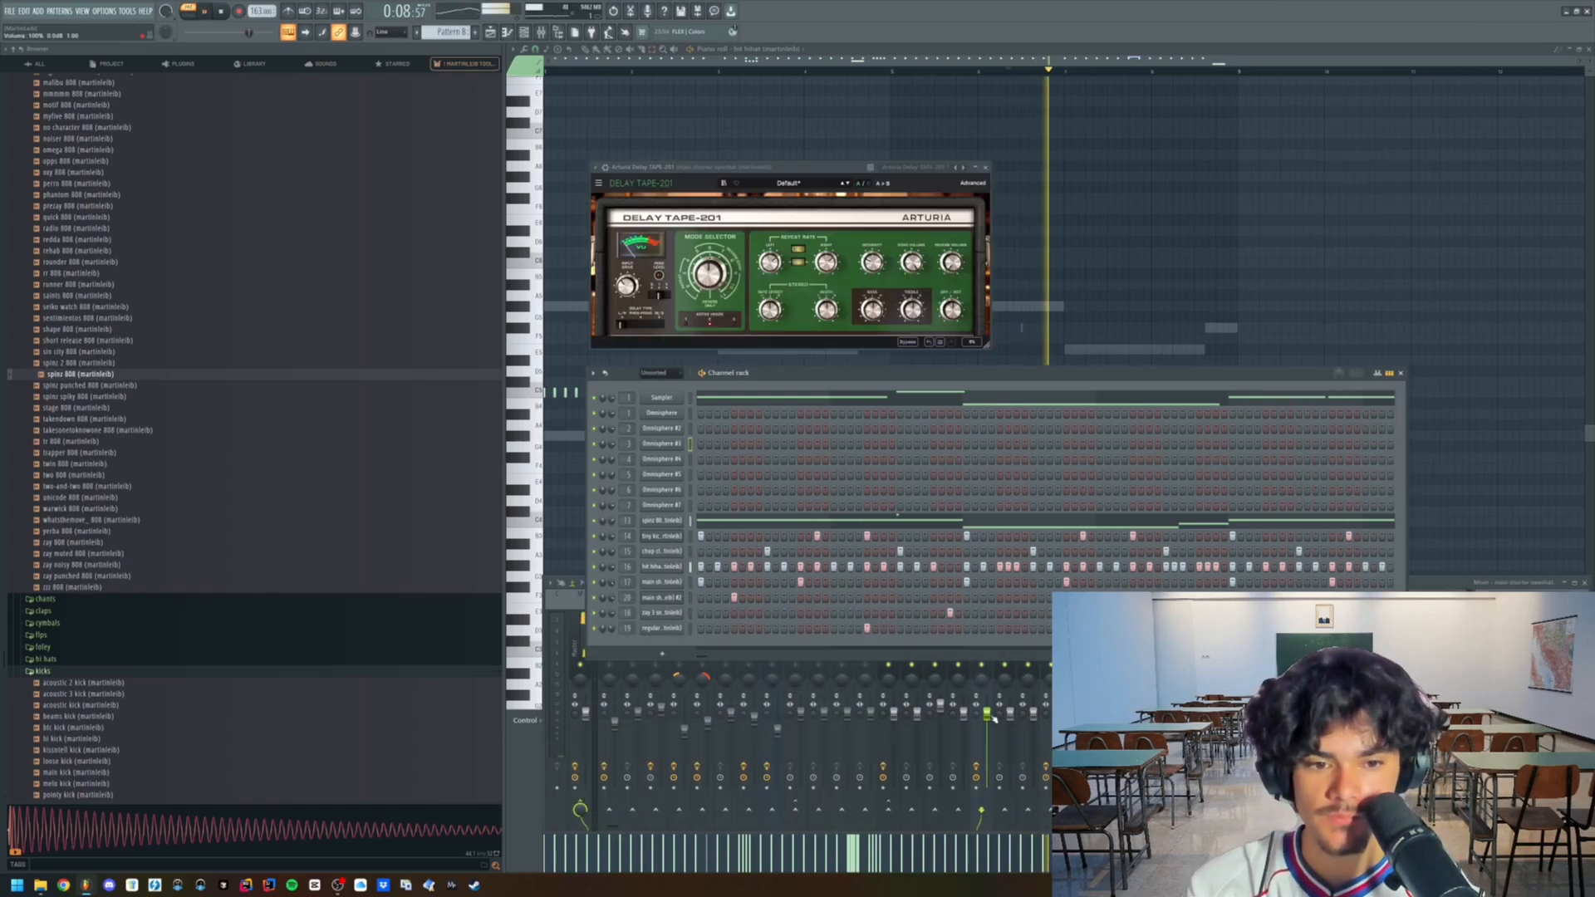
pyautogui.moveTo(991, 716); pyautogui.dragTo(994, 719)
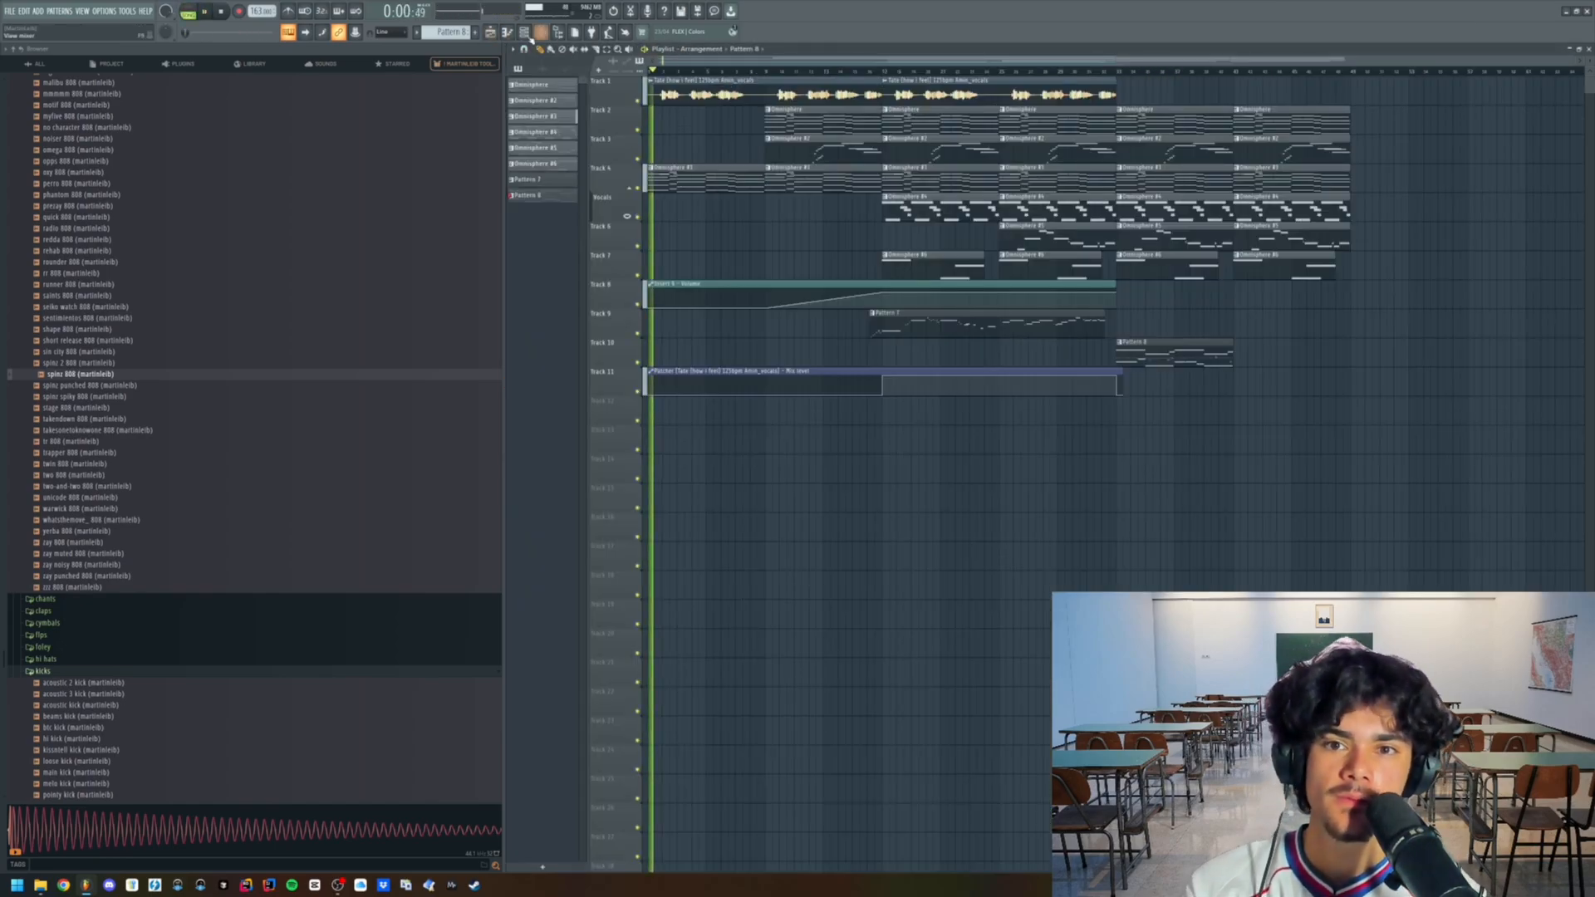
# - Play the arrangement and lower the vocal sample's volume in the mixer
pyautogui.press('space')
pyautogui.click(542, 32)
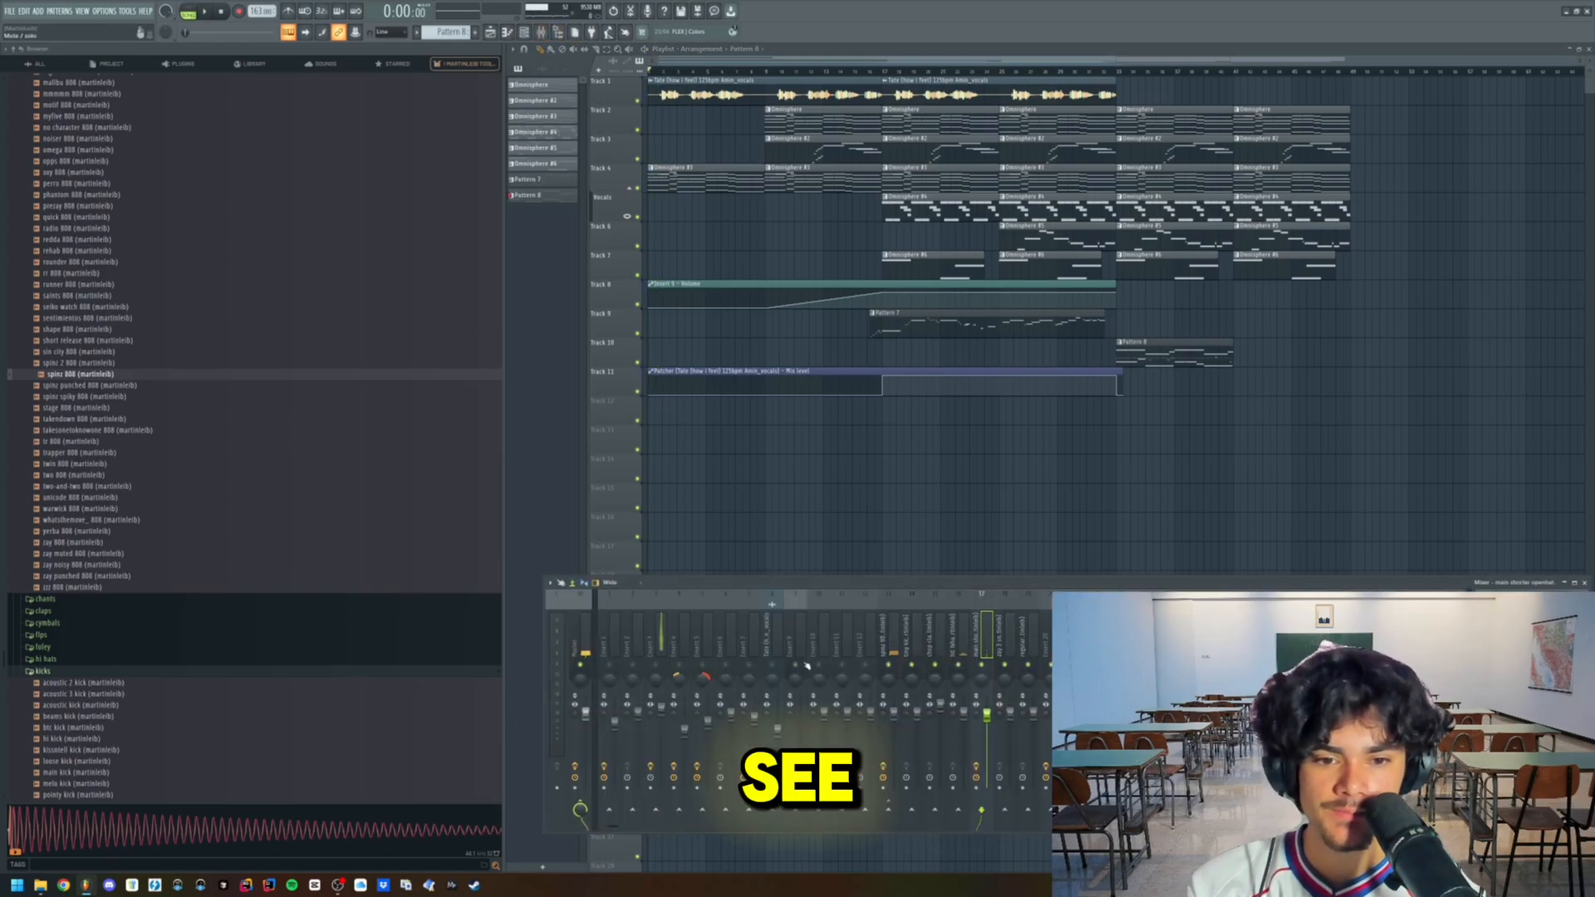
pyautogui.press('space')
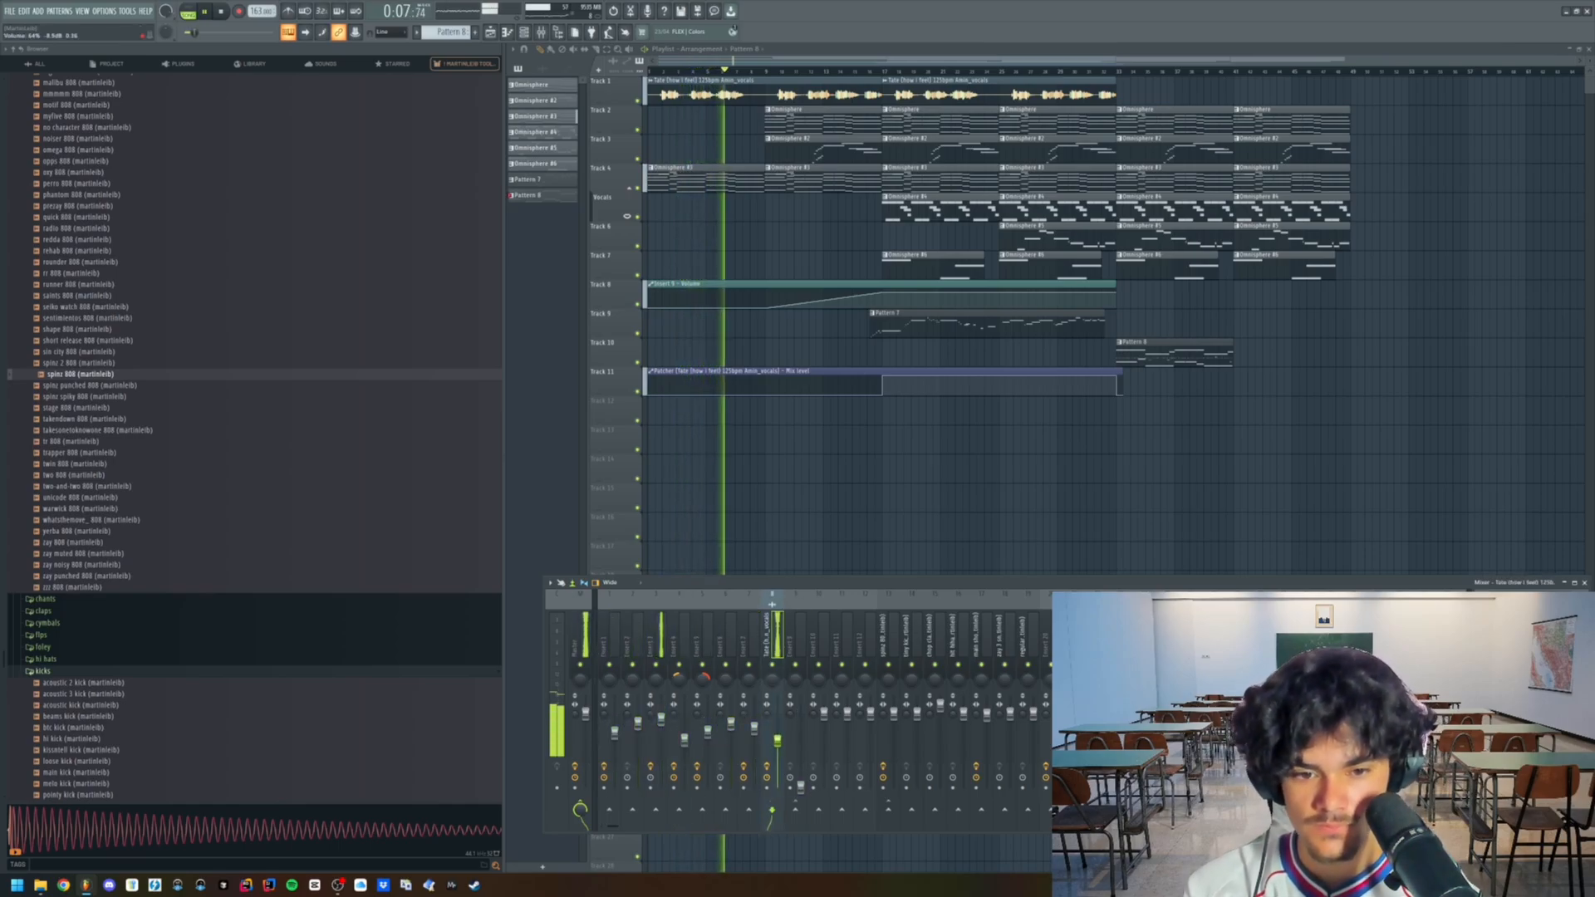
pyautogui.press('F9')
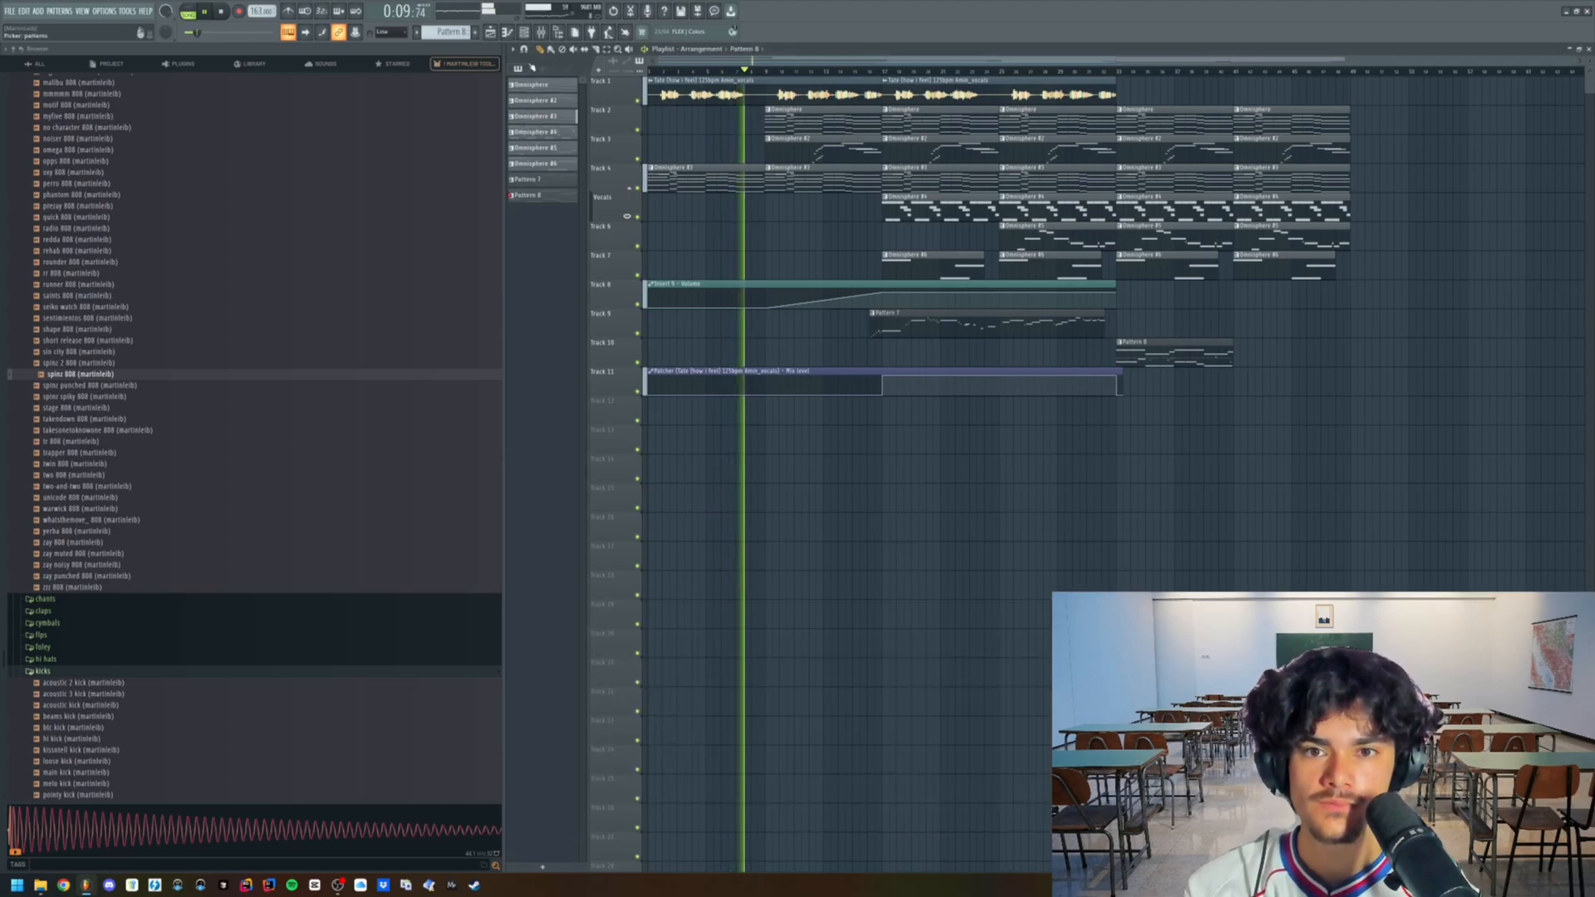
# - Split Pattern 8 by channel and lay the 808 and drum clips out from Track 12 downward, starting where the vocals end
pyautogui.rightClick(454, 33)
pyautogui.click(519, 188)
pyautogui.click(561, 213)
pyautogui.keyDown('shift'); pyautogui.click(544, 323); pyautogui.keyUp('shift')
pyautogui.moveTo(542, 324); pyautogui.dragTo(1113, 428)
pyautogui.scroll(2, 1090, 436)
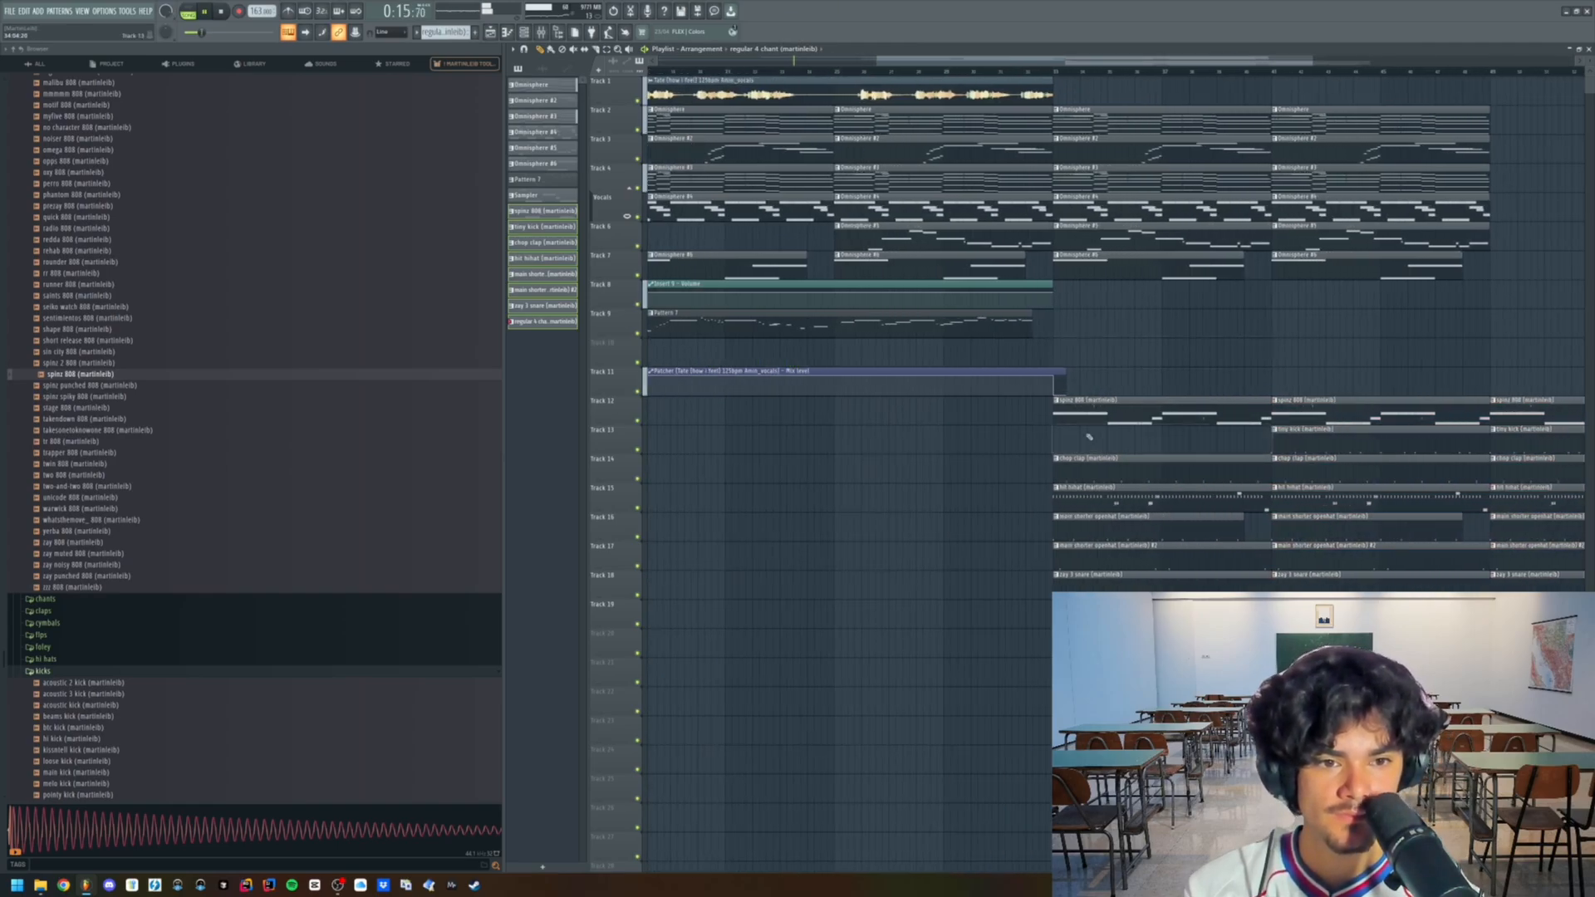
# - Turn the two short slide notes in the 808's piano roll into longer regular notes, trimming the held notes they interrupt
pyautogui.scroll(2, 1038, 420)
pyautogui.doubleClick(1128, 416)
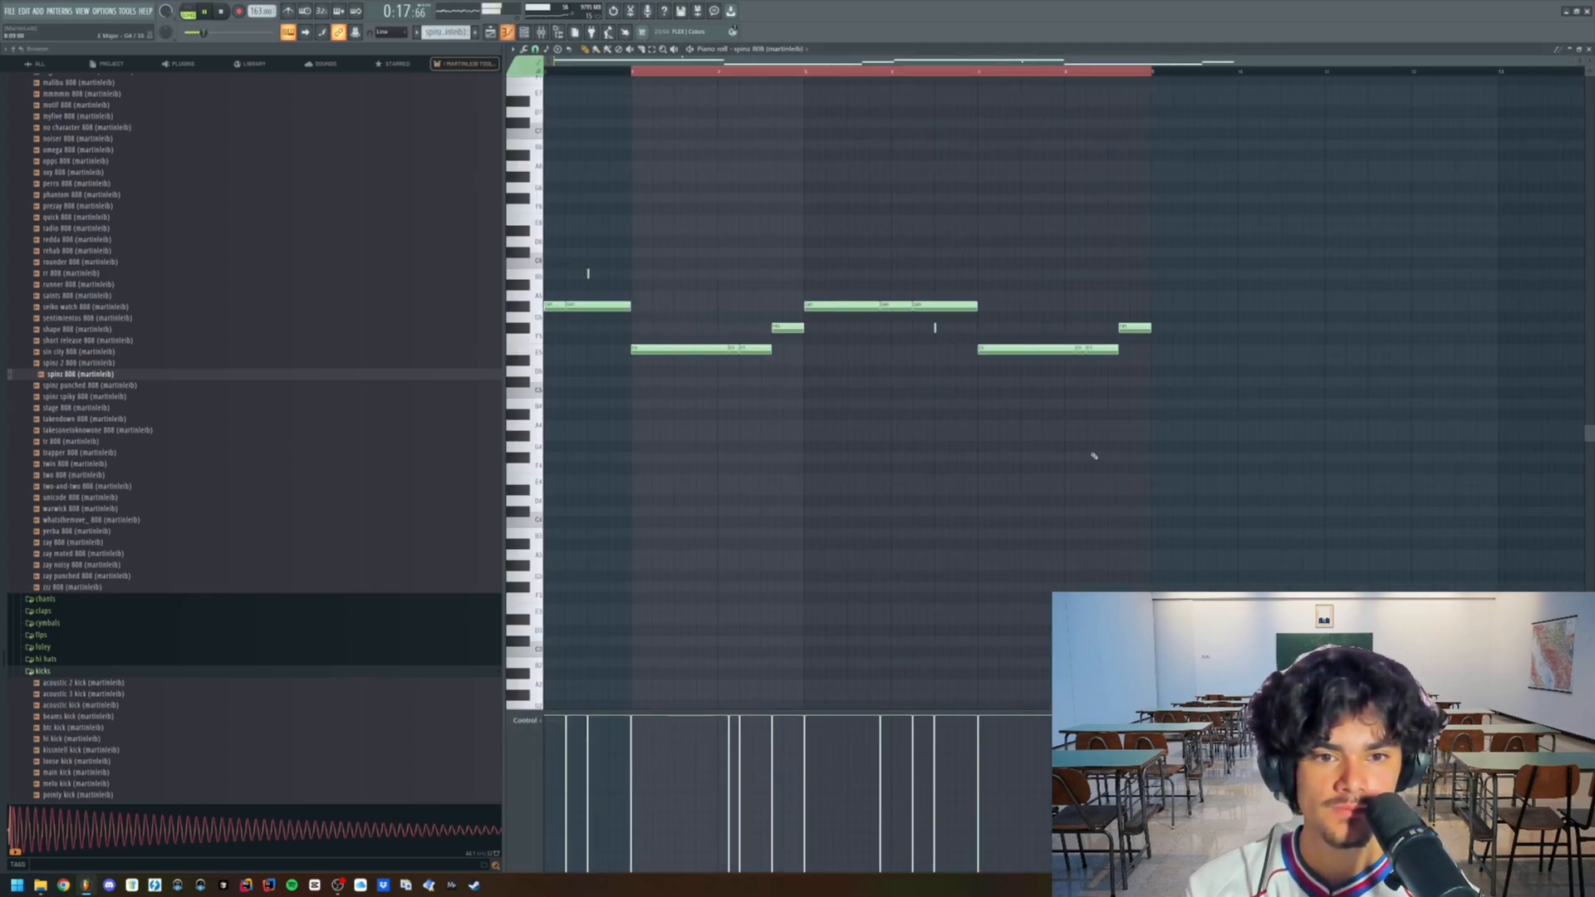
pyautogui.press('super')
pyautogui.scroll(4, 682, 282)
pyautogui.press('super')
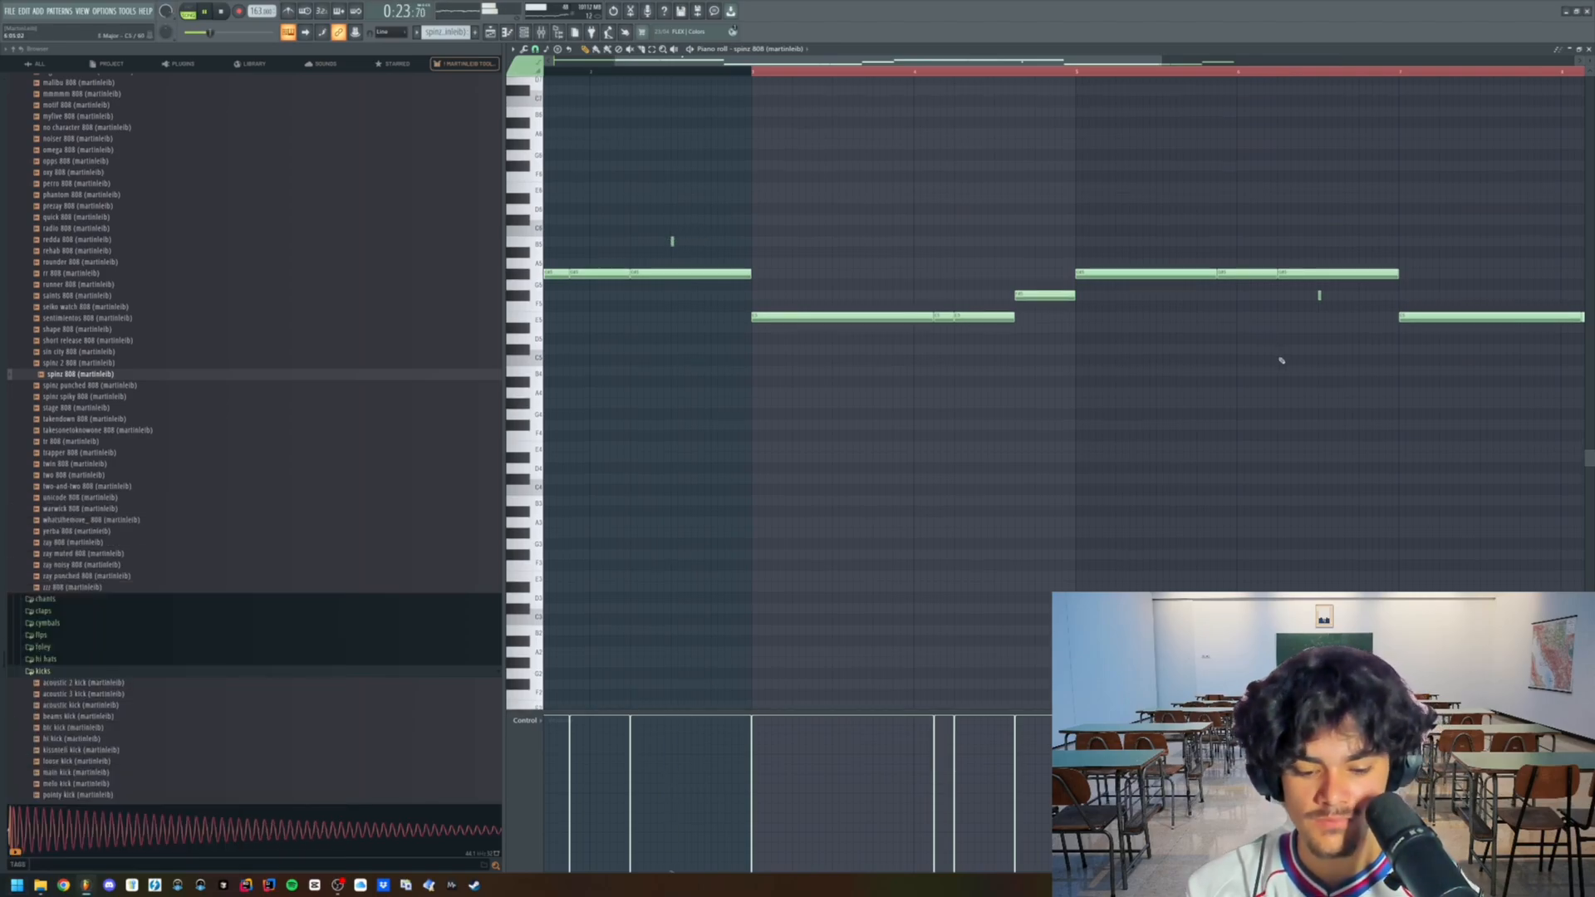
pyautogui.doubleClick(671, 242)
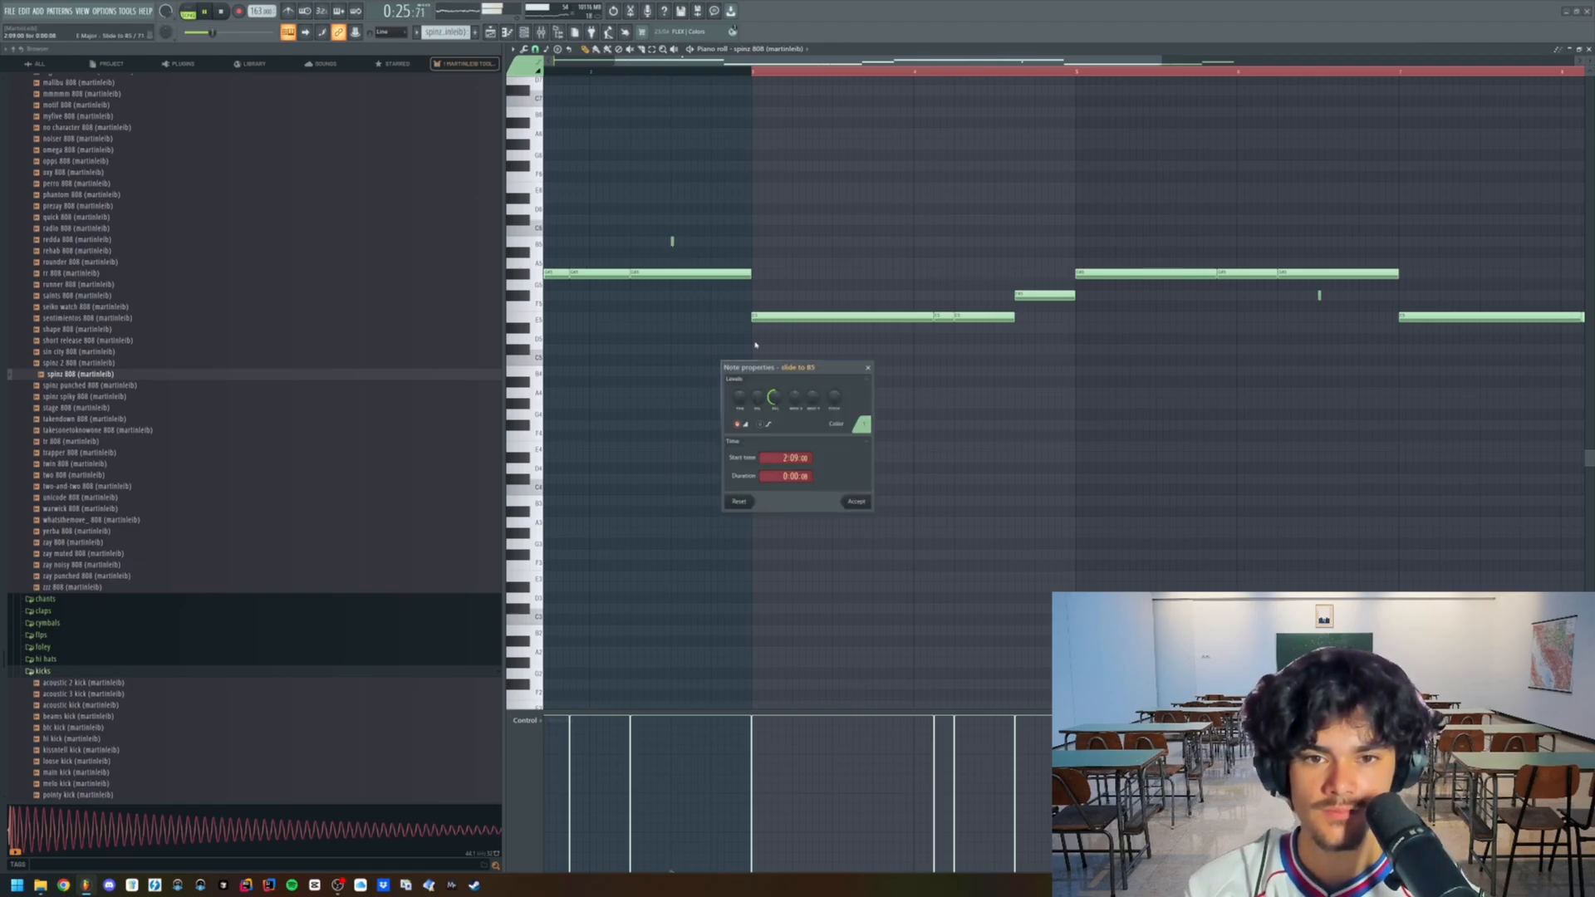
pyautogui.click(859, 503)
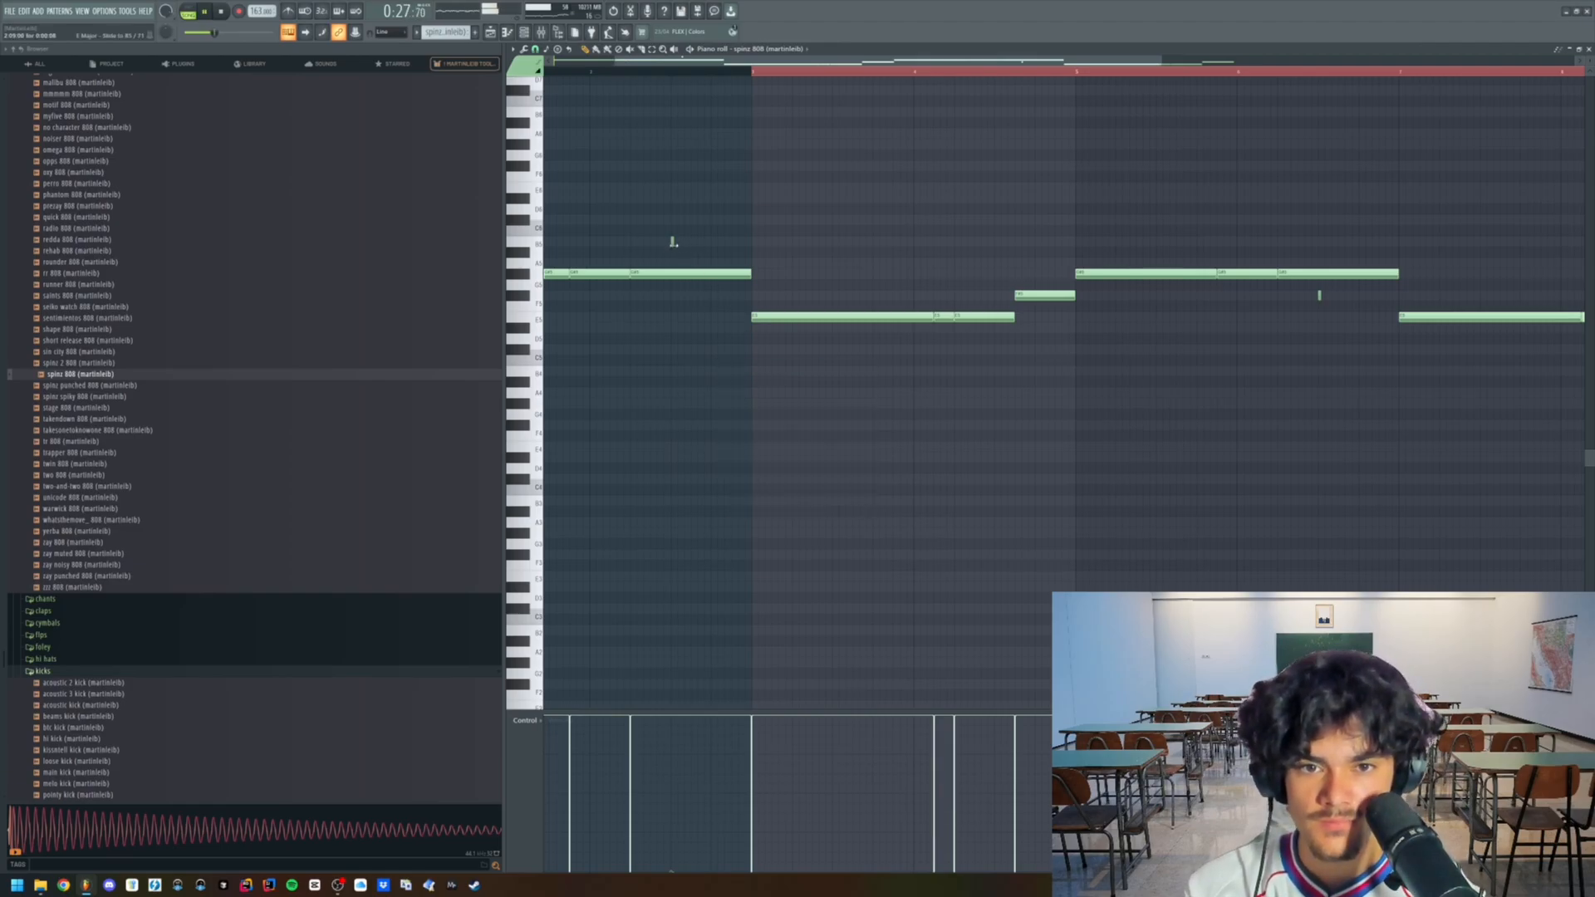
pyautogui.doubleClick(673, 242)
pyautogui.click(855, 501)
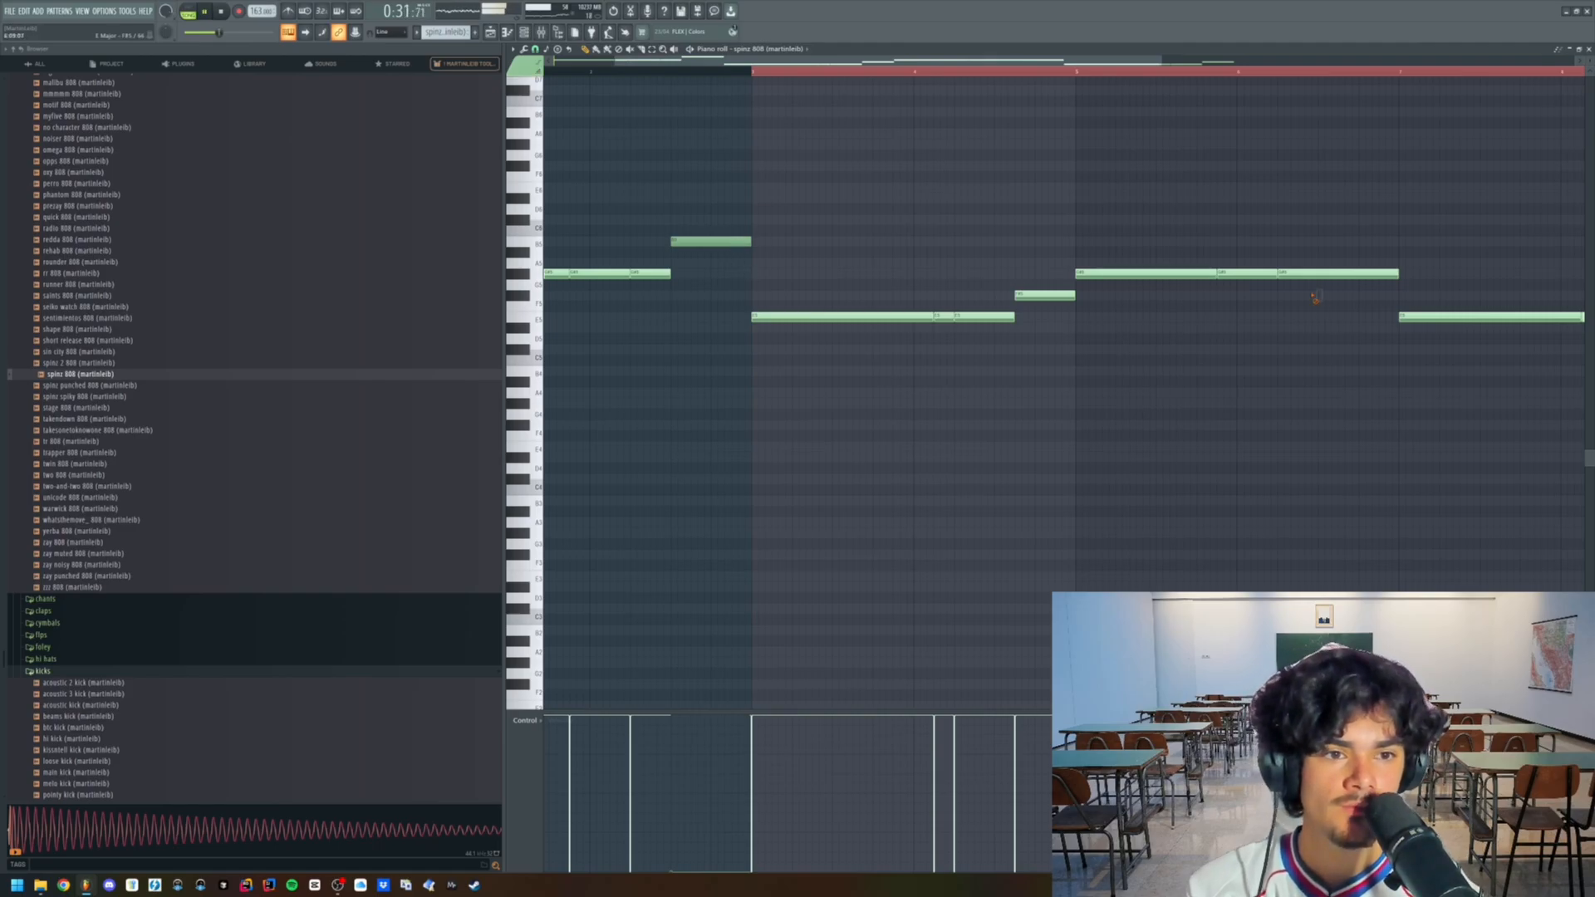
# - Trim the start of the first 808 clip on Track 12 so it enters two bars after the drums
pyautogui.scroll(-3, 1331, 307)
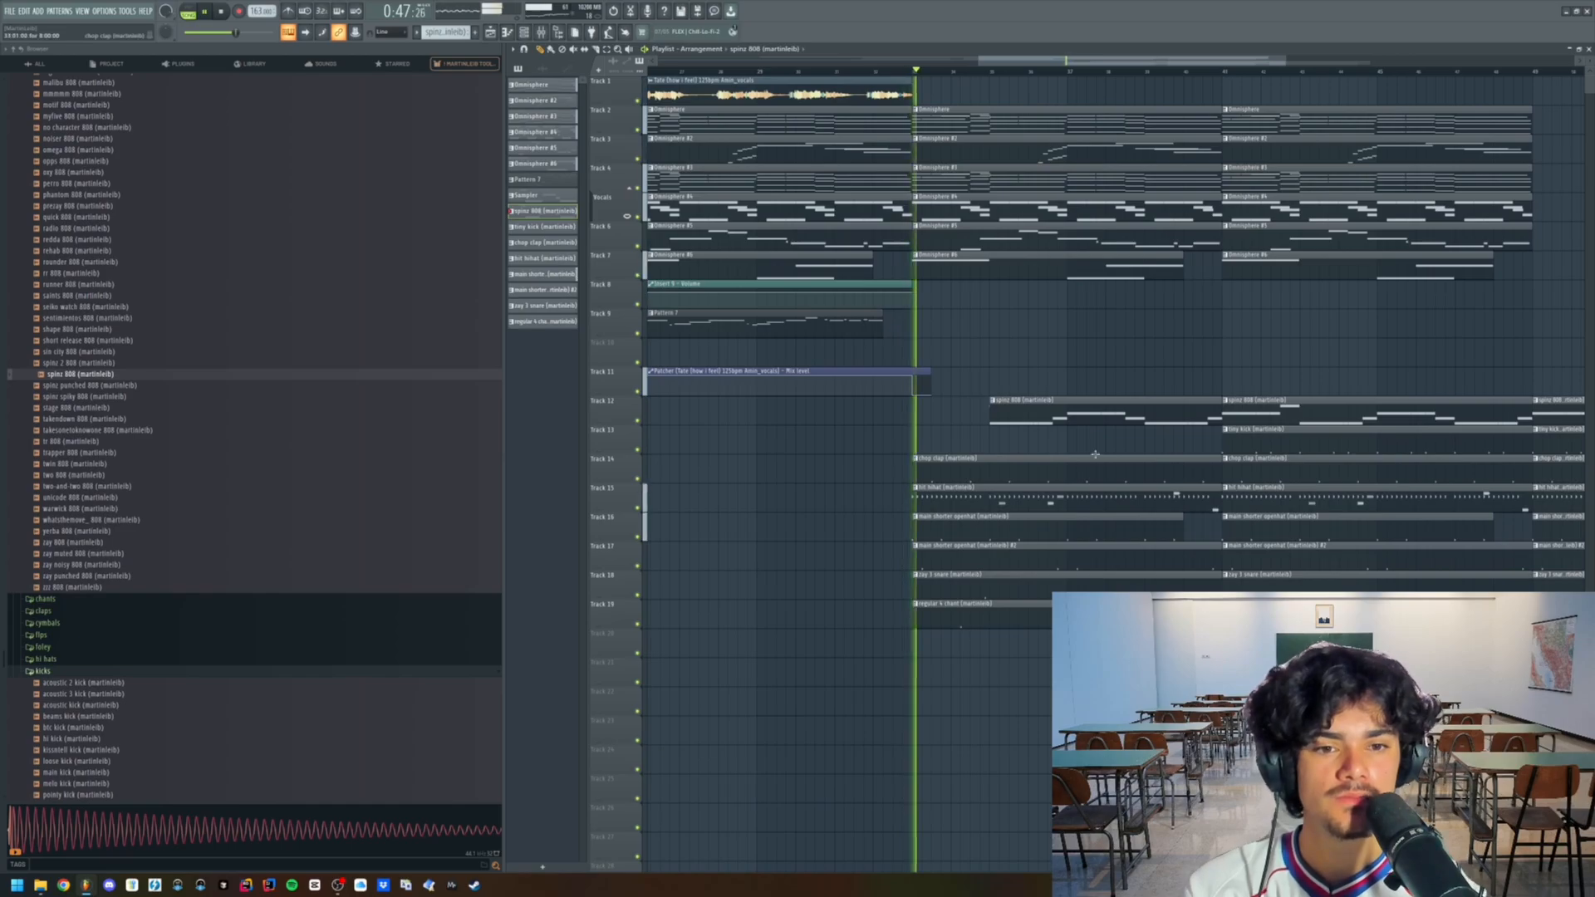
pyautogui.scroll(-4, 1015, 400)
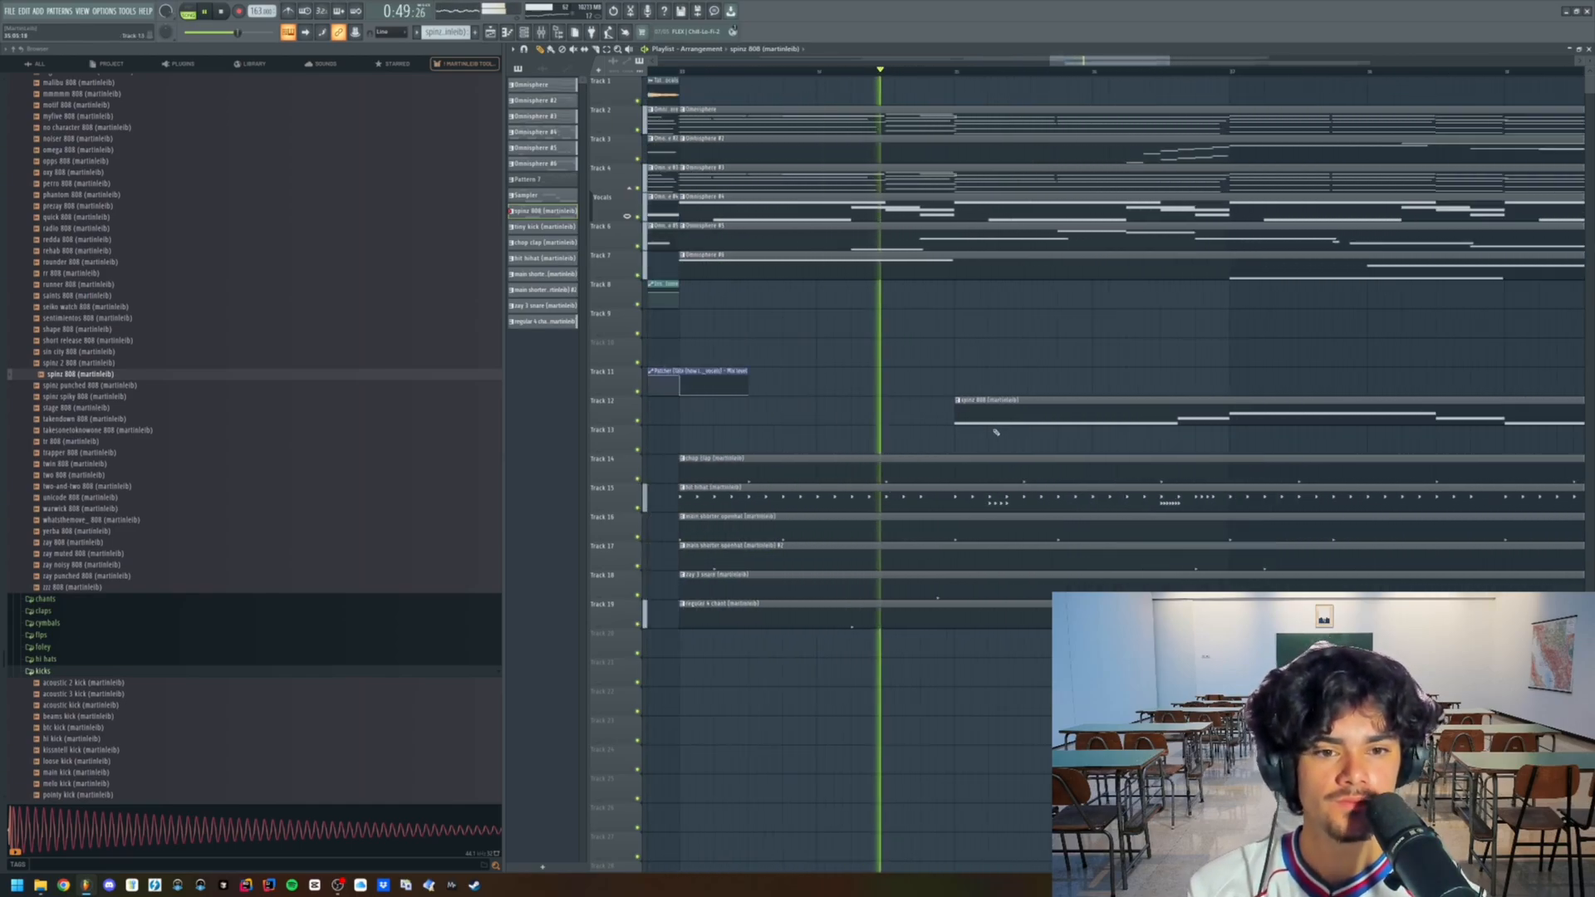
pyautogui.scroll(2, 898, 289)
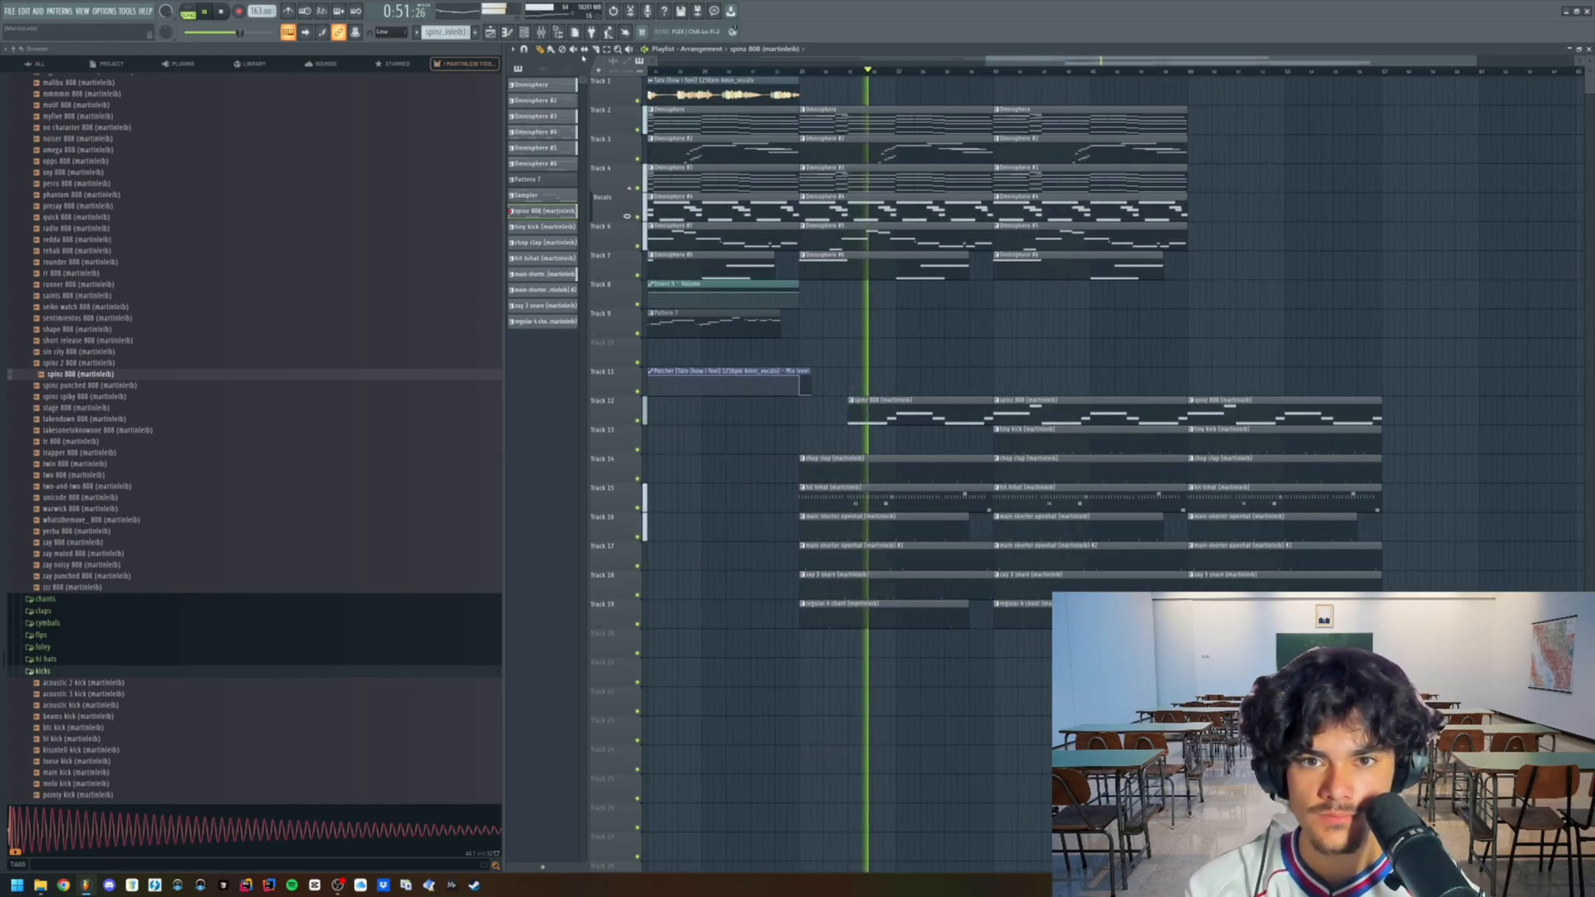
# - Delete the short note just before the second high held note in the 808's piano roll
pyautogui.click(541, 32)
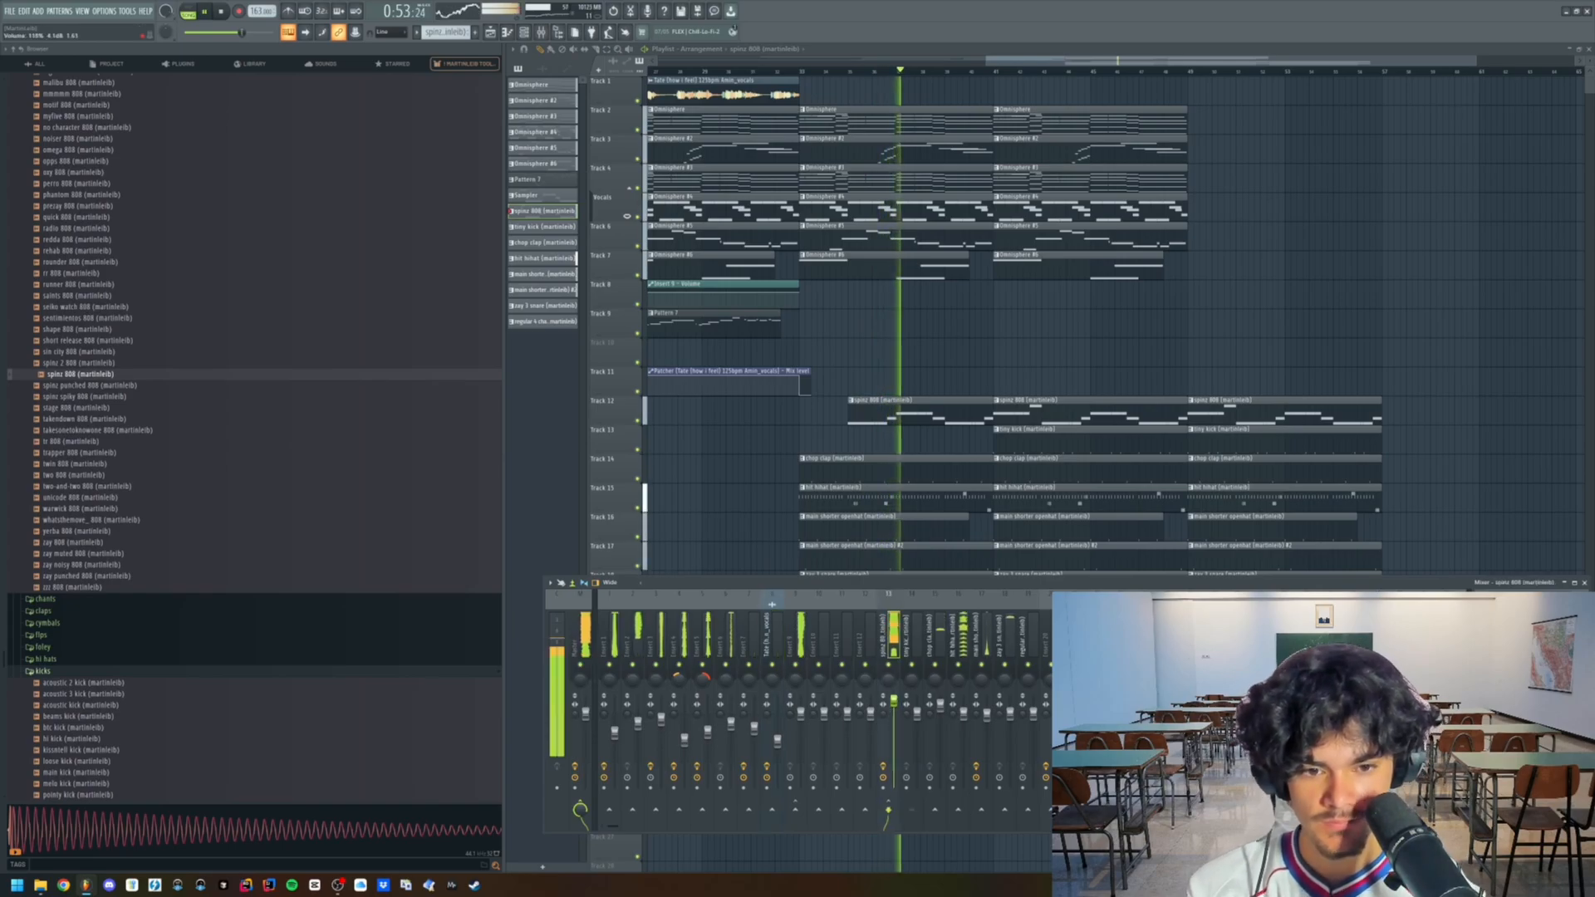
pyautogui.doubleClick(925, 422)
pyautogui.hscroll(-5, 927, 383)
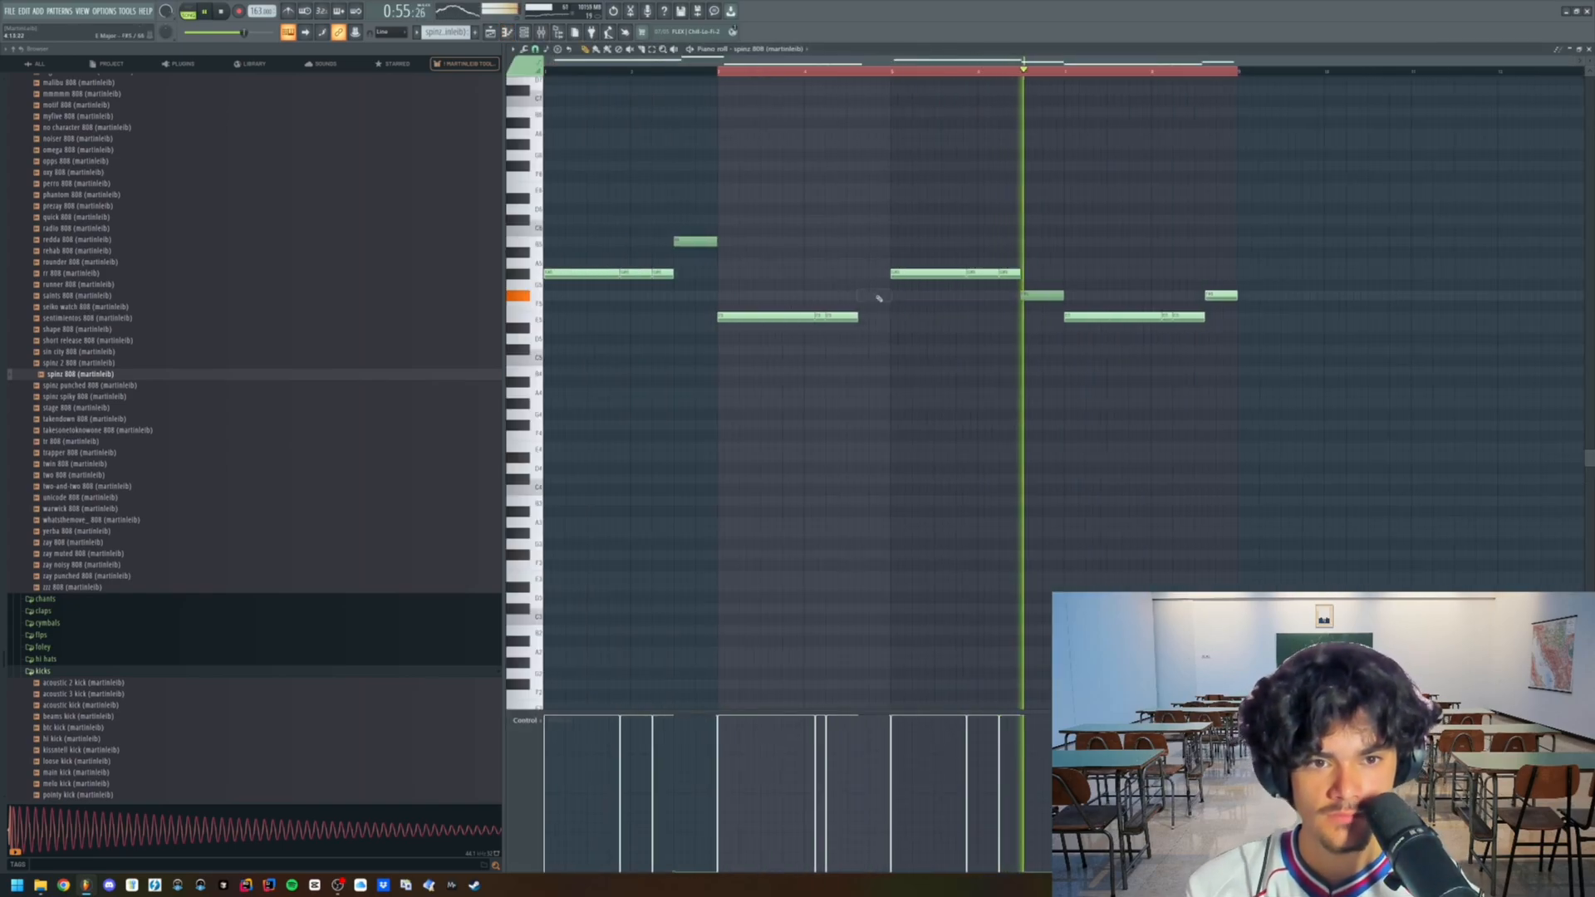
pyautogui.scroll(2, 1285, 385)
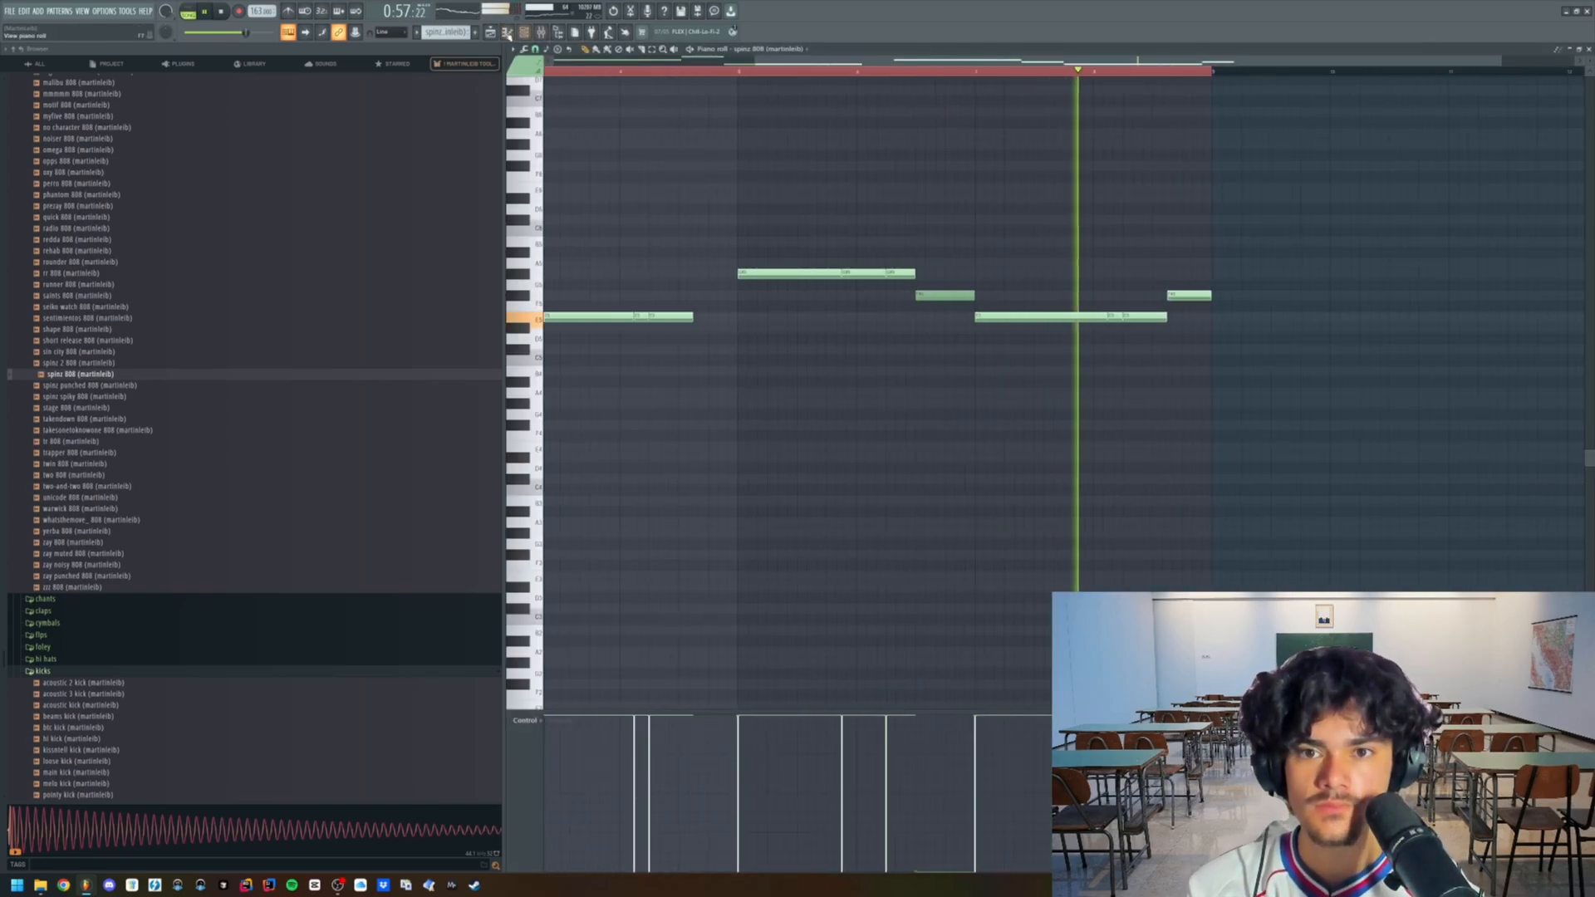
# - Return to the arrangement and remove the kick clip from the second drum section, keeping the one in the third
pyautogui.click(490, 32)
pyautogui.click(541, 33)
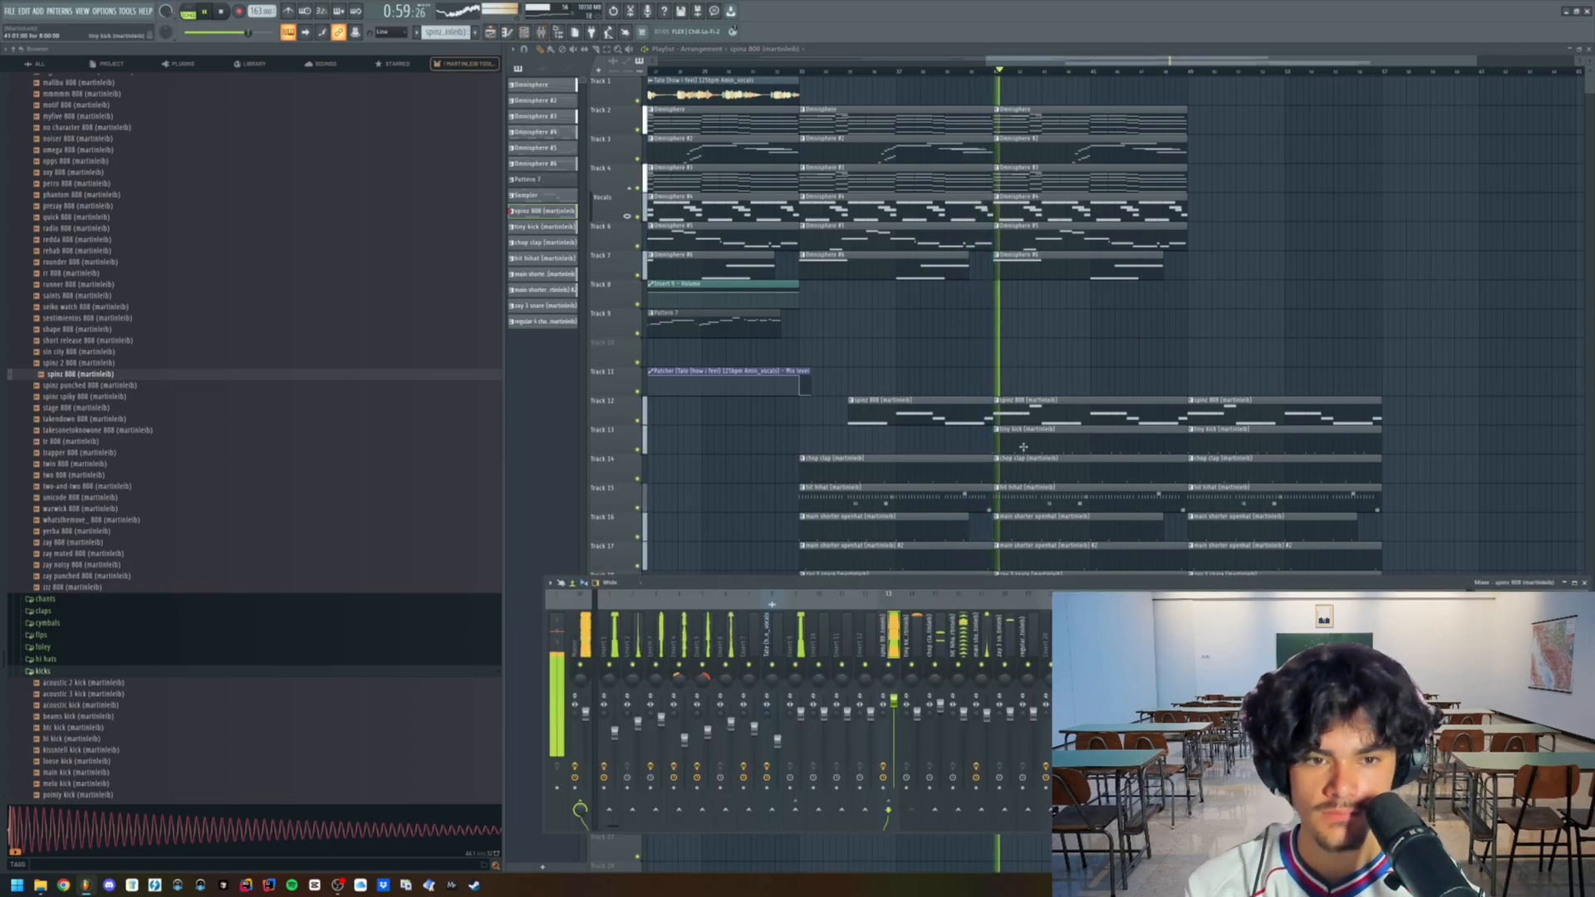
pyautogui.press('F9')
pyautogui.press('F9')
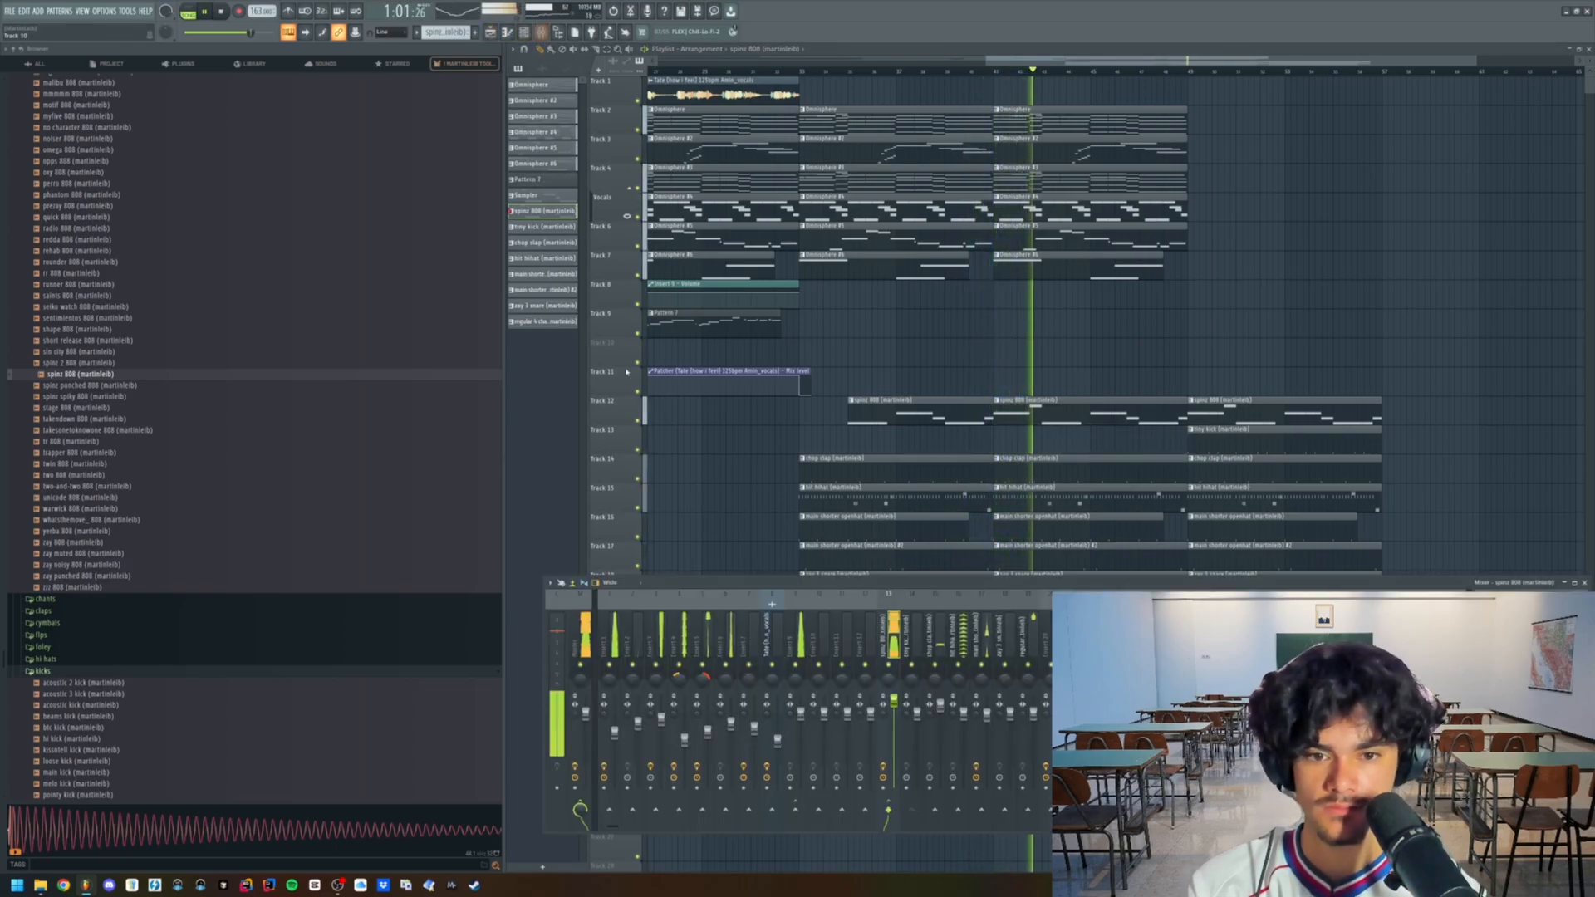
# - Add Fruity Parametric EQ 2 to Insert 1, load a preset and shift its low band slightly higher in frequency
pyautogui.click(610, 616)
pyautogui.click(1475, 708)
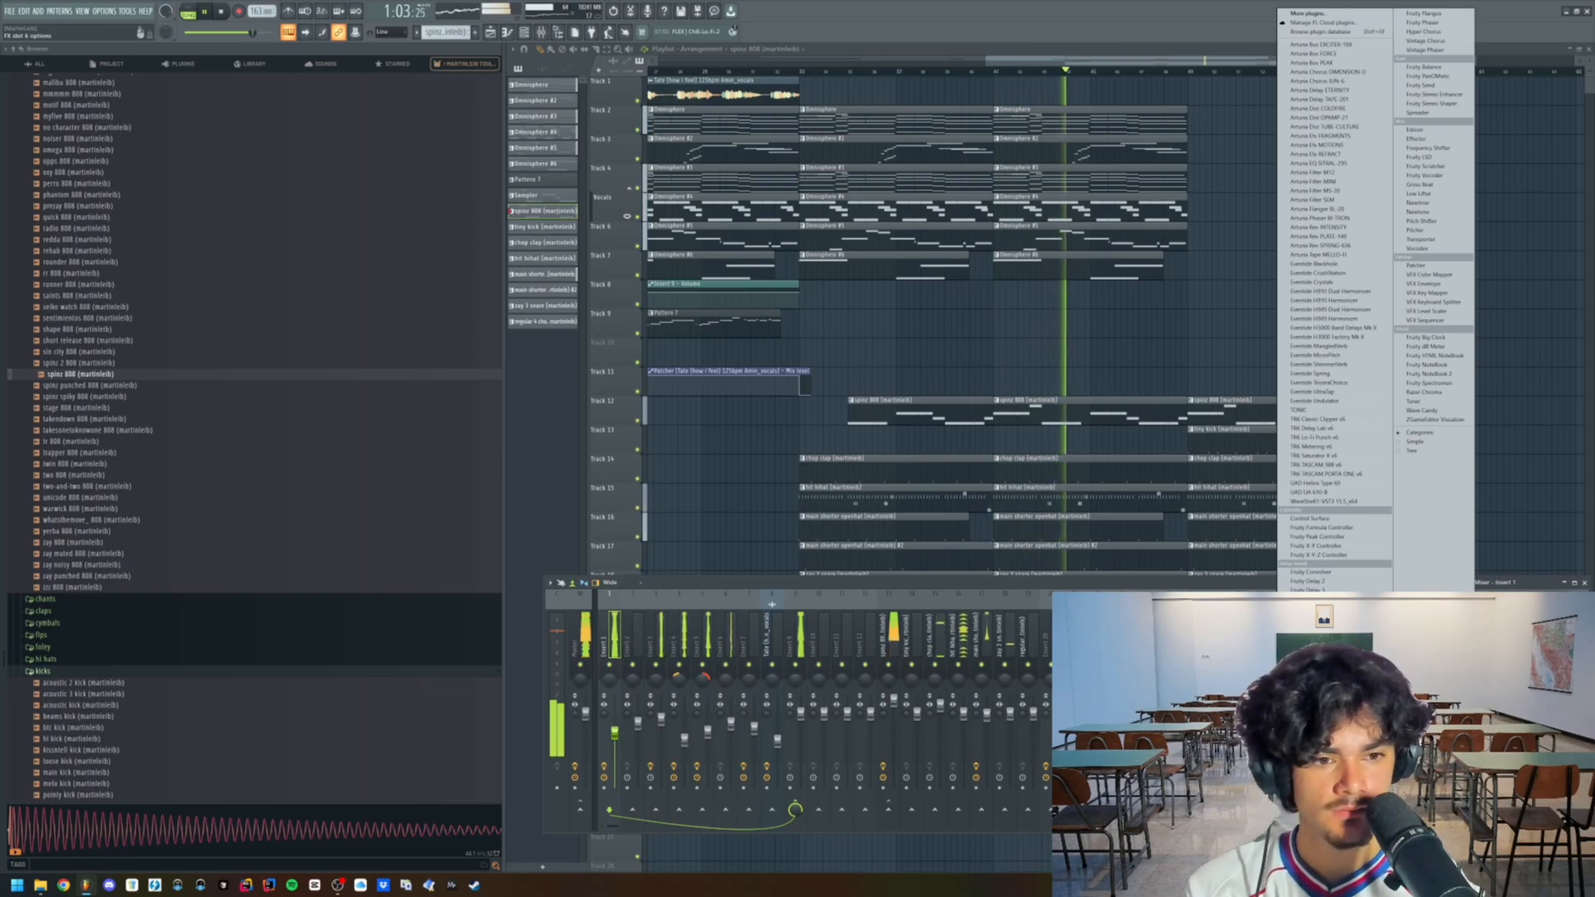
pyautogui.click(1328, 851)
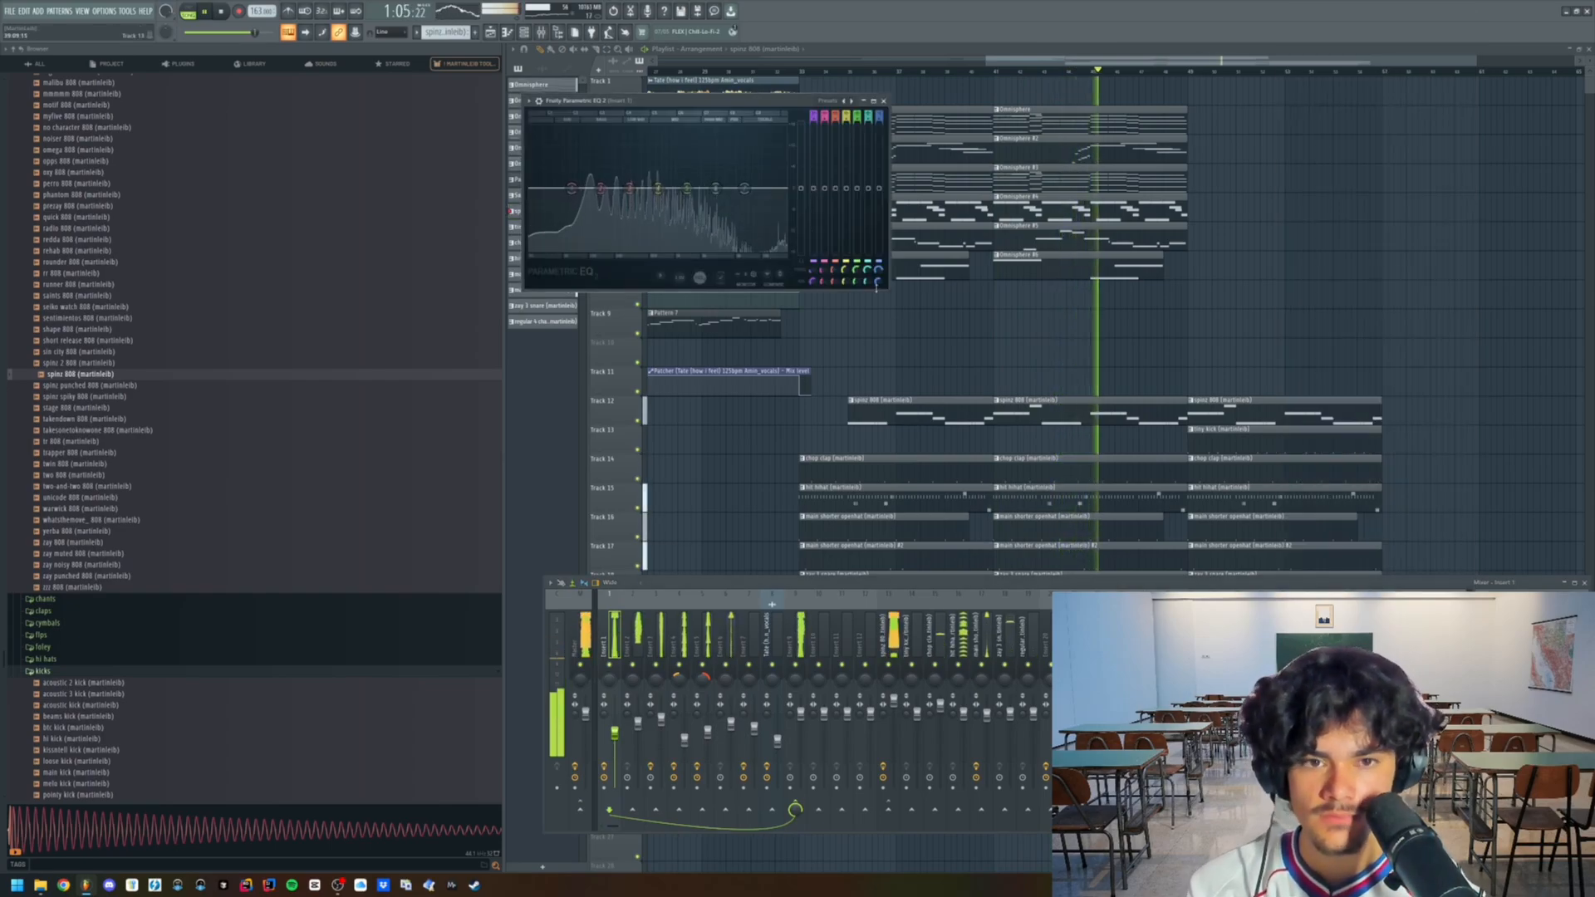
pyautogui.click(827, 101)
pyautogui.click(836, 118)
pyautogui.moveTo(543, 188); pyautogui.dragTo(565, 188)
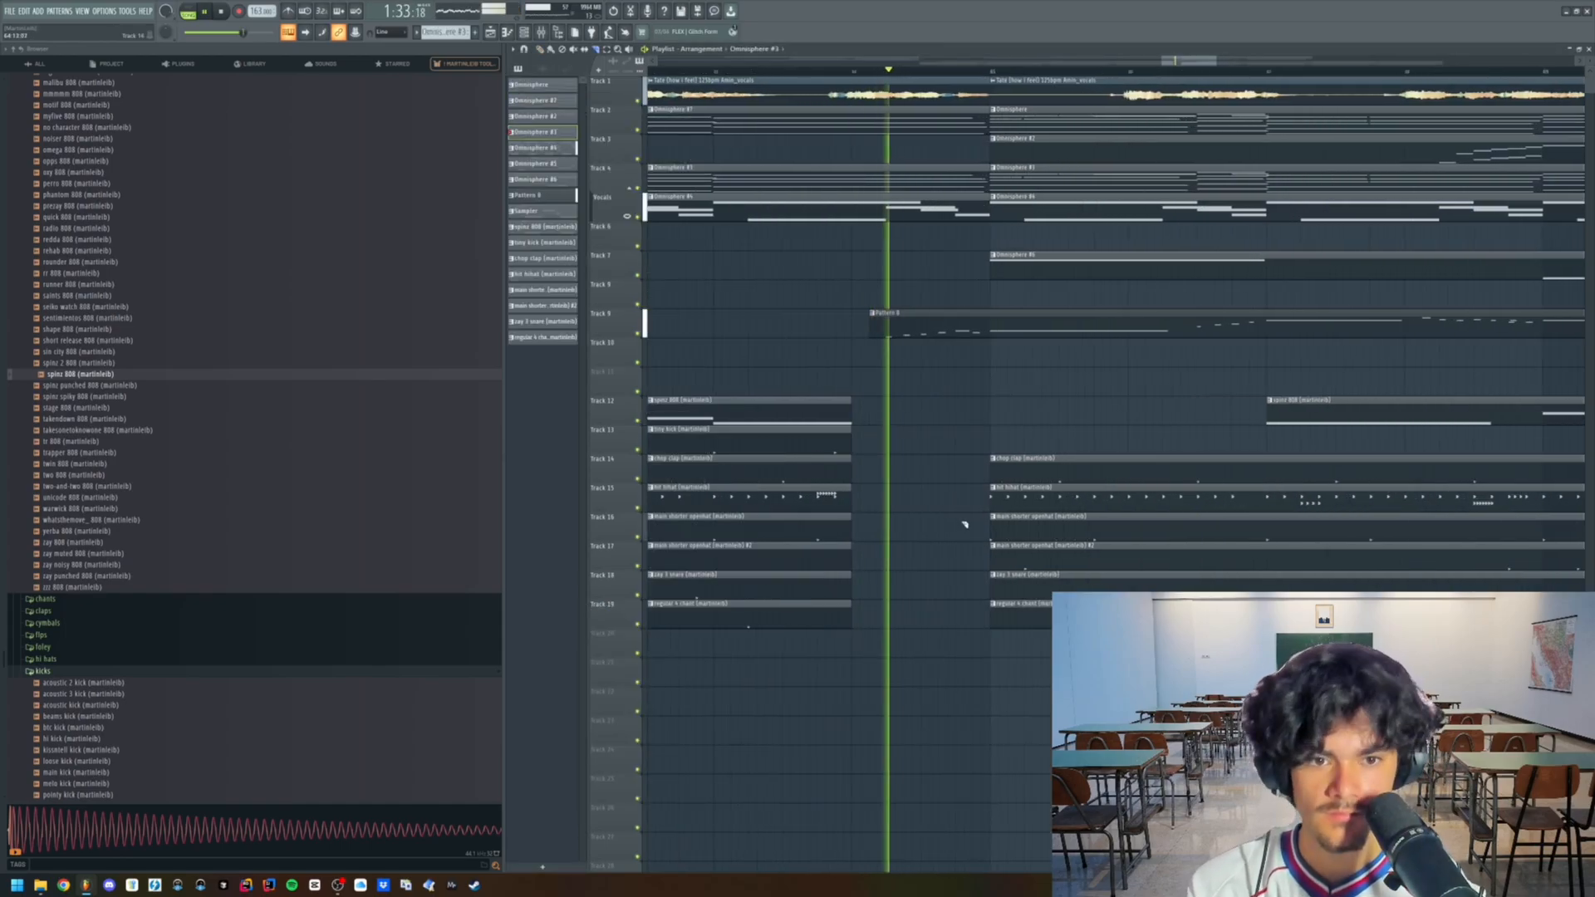
# - Duplicate the last two sections of Omnisphere clips on Tracks 2 to 7 directly after themselves, over the final drum sections
pyautogui.scroll(2, 1117, 455)
pyautogui.scroll(-4, 1178, 439)
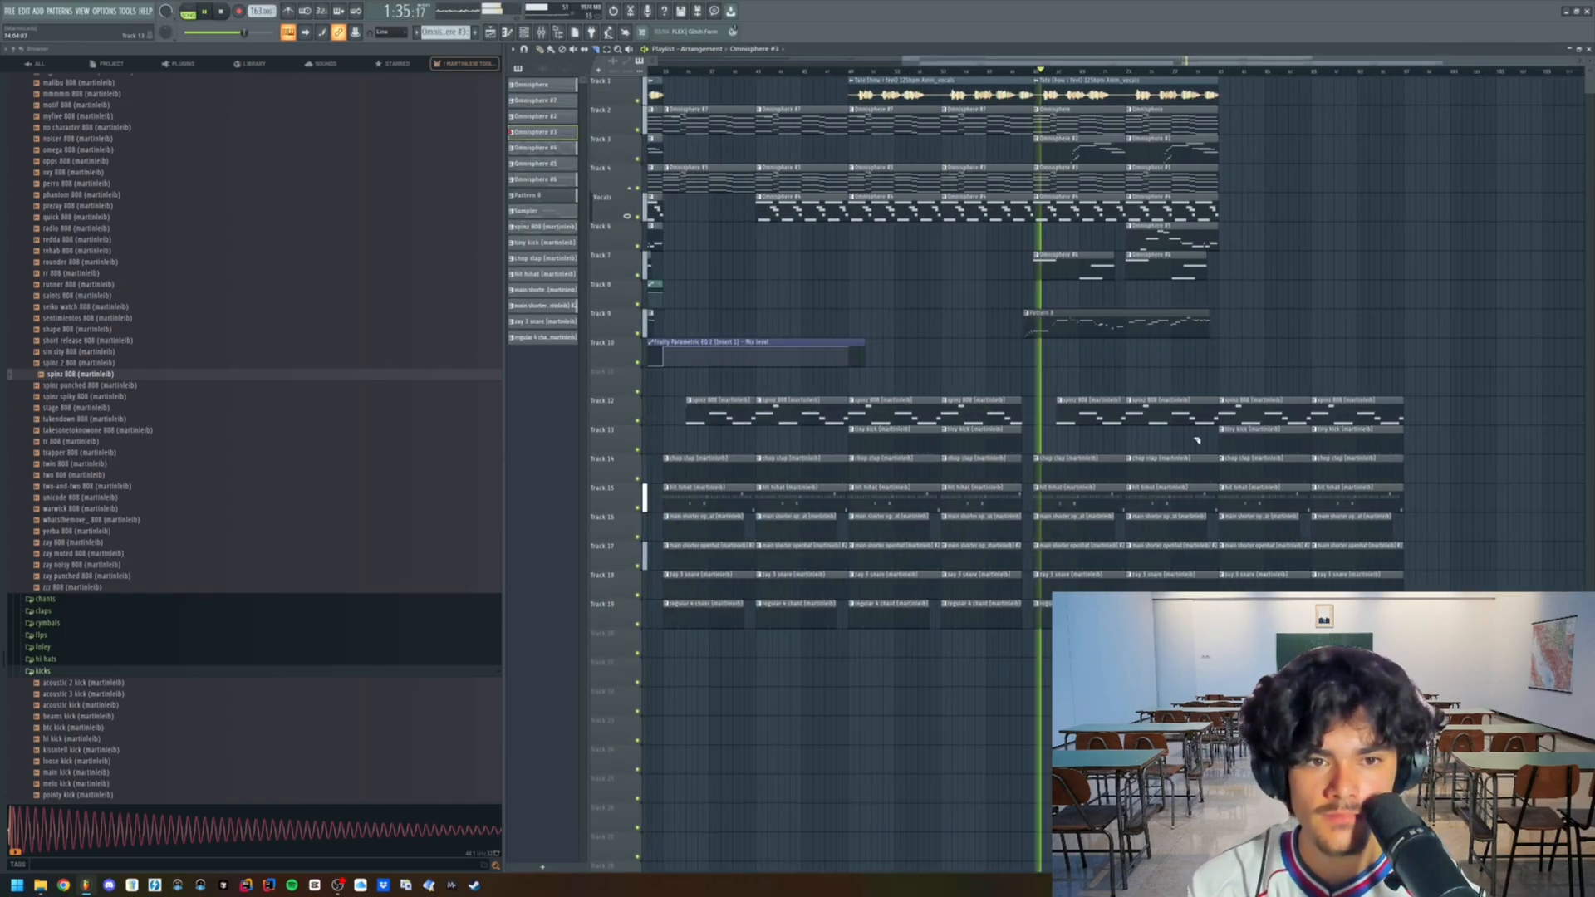
pyautogui.scroll(5, 1177, 349)
pyautogui.scroll(-4, 1230, 349)
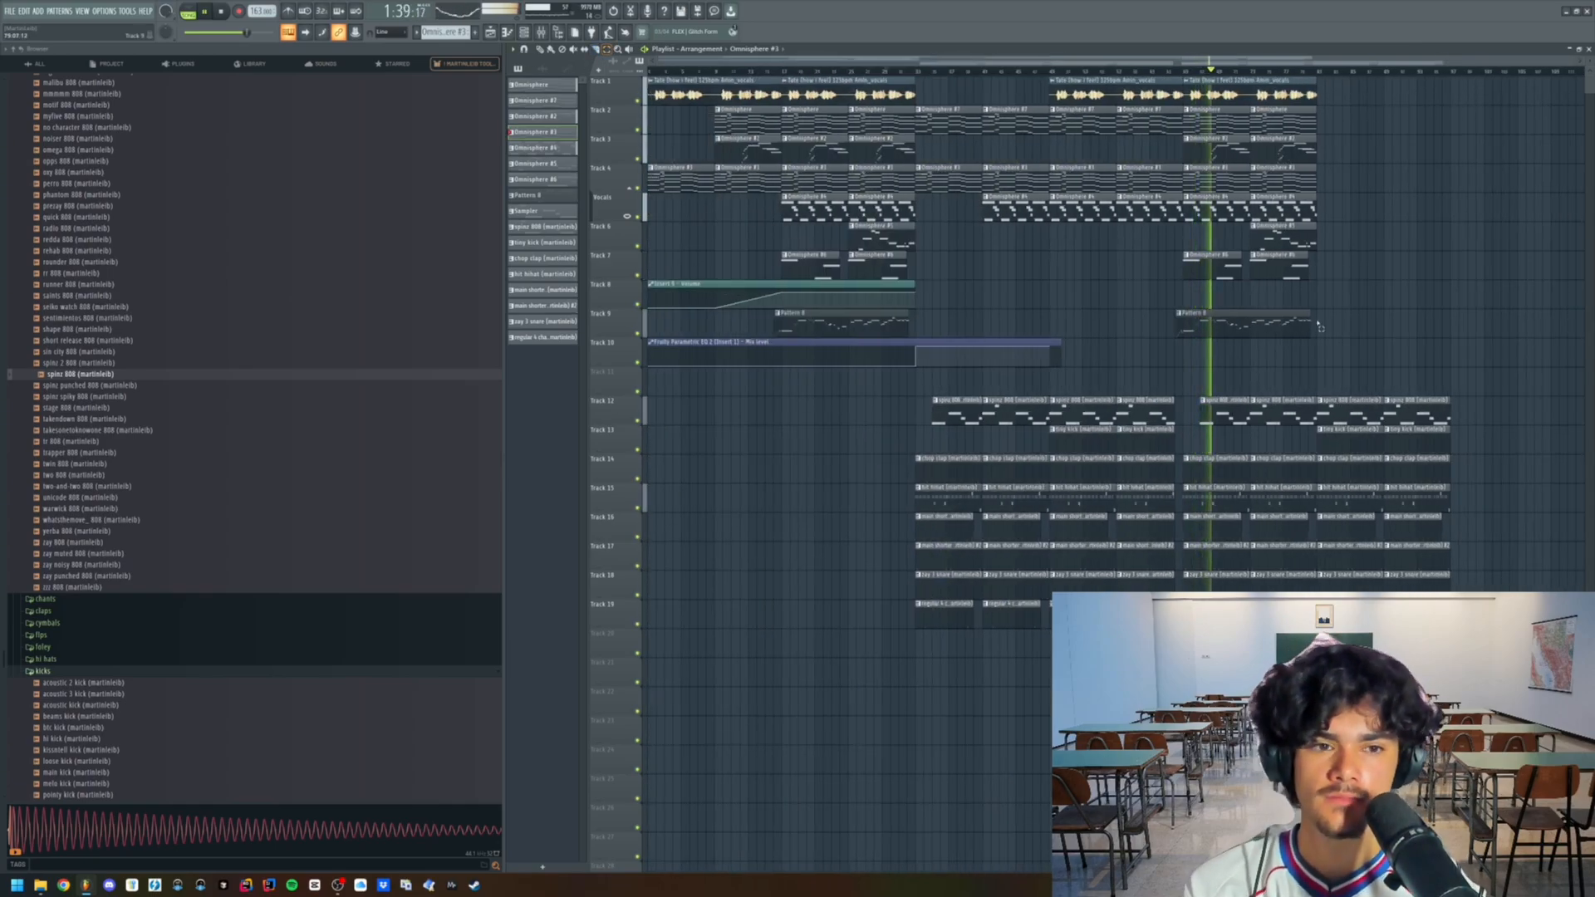
pyautogui.scroll(3, 1306, 322)
pyautogui.moveTo(1397, 308); pyautogui.dragTo(1133, 112)
pyautogui.hotkey('ctrl', 'b')
pyautogui.scroll(-3, 1406, 311)
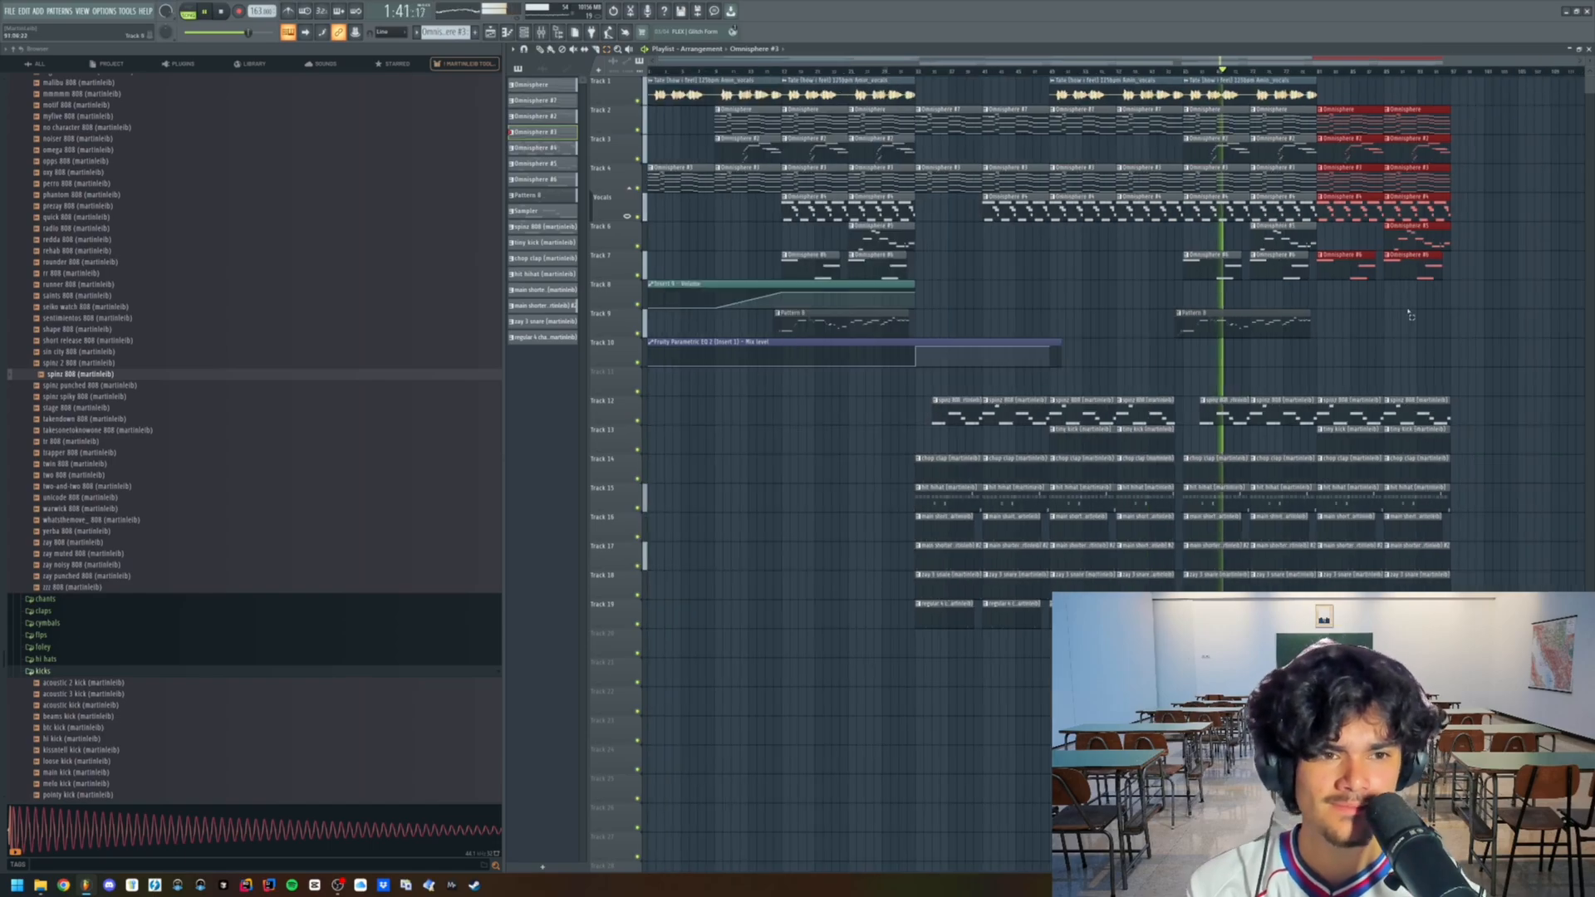
# - Extend the outro past the drums by duplicating the last two sections of Omnisphere clips on Track 4 and Tracks 5 to 7
pyautogui.scroll(3, 1407, 311)
pyautogui.scroll(2, 1462, 366)
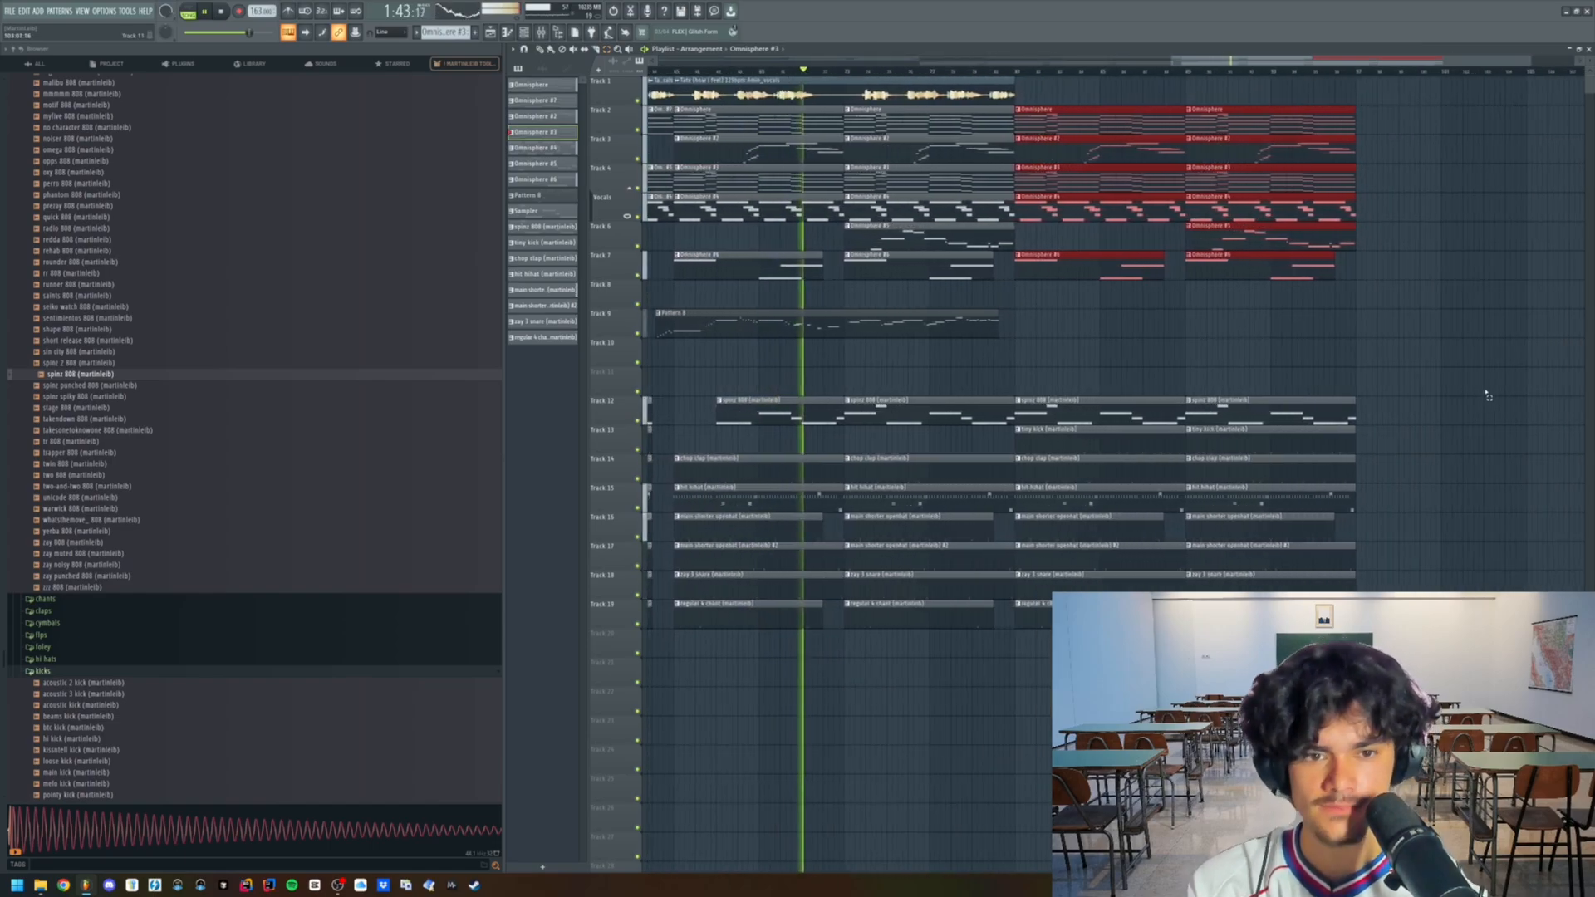
pyautogui.scroll(-4, 1487, 396)
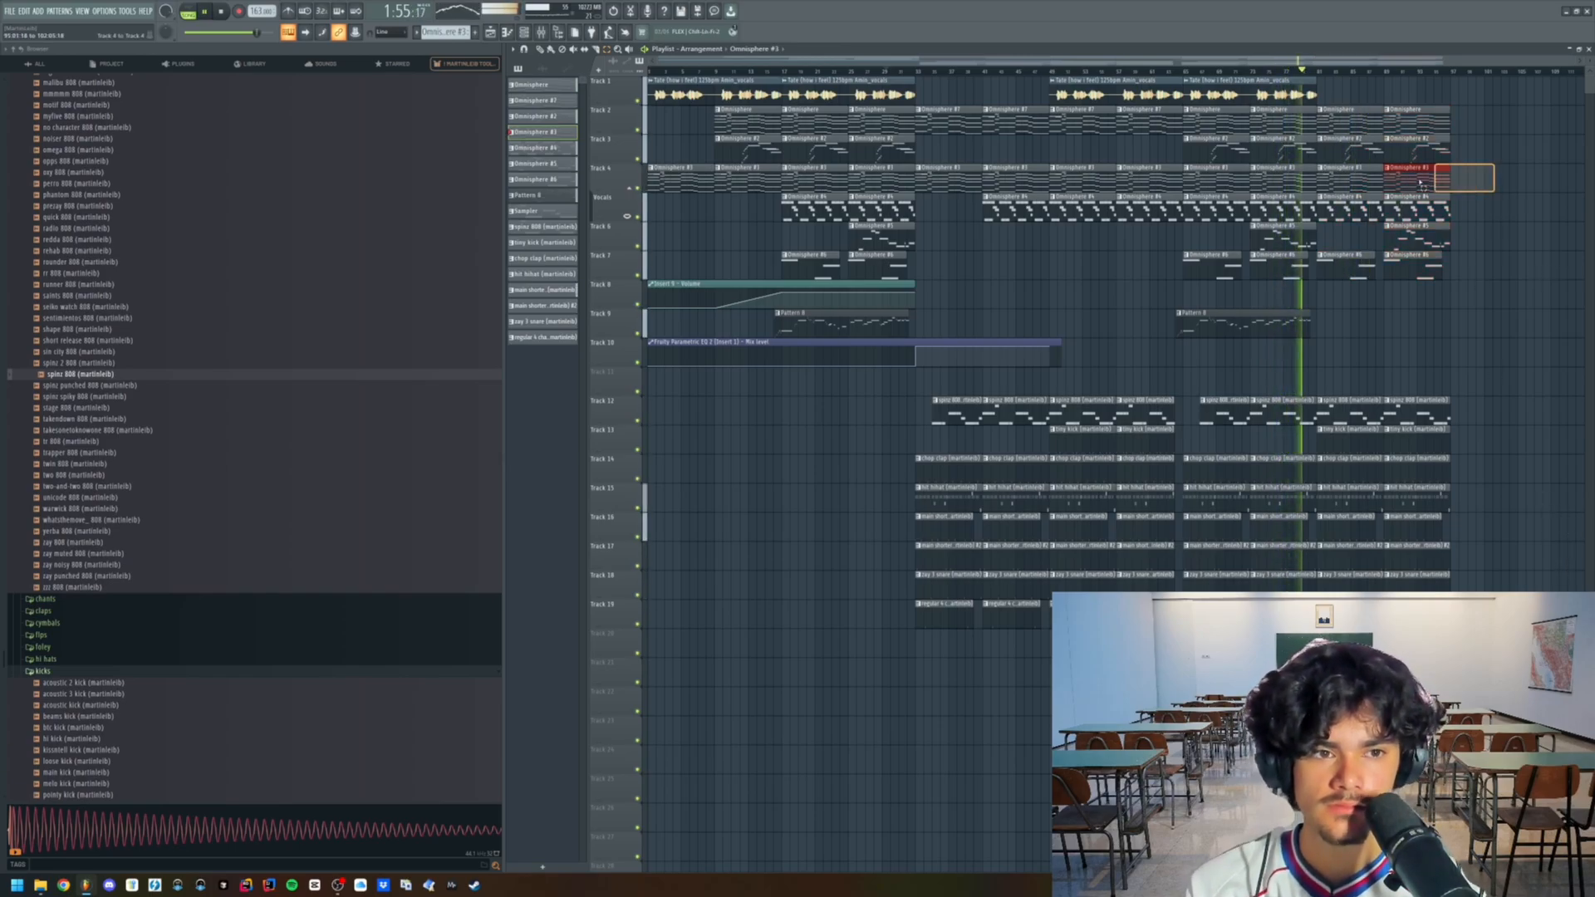
pyautogui.hotkey('ctrl', 'b')
pyautogui.scroll(-2, 1399, 199)
pyautogui.scroll(5, 1495, 198)
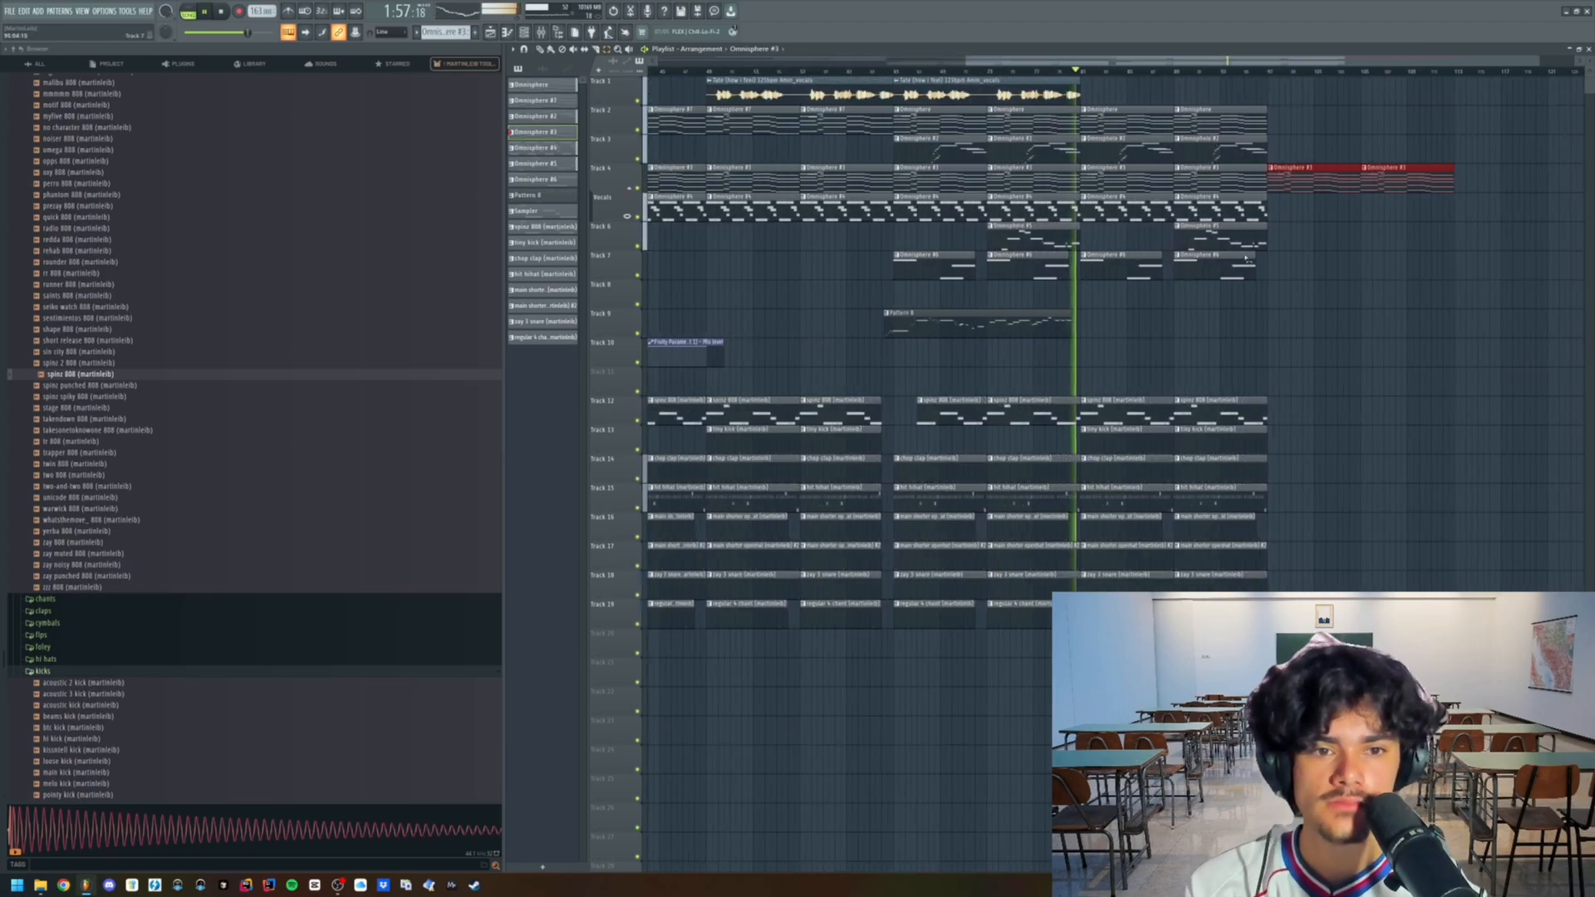
pyautogui.scroll(-6, 1203, 299)
pyautogui.moveTo(1431, 269); pyautogui.dragTo(1272, 221)
pyautogui.hotkey('ctrl', 'b')
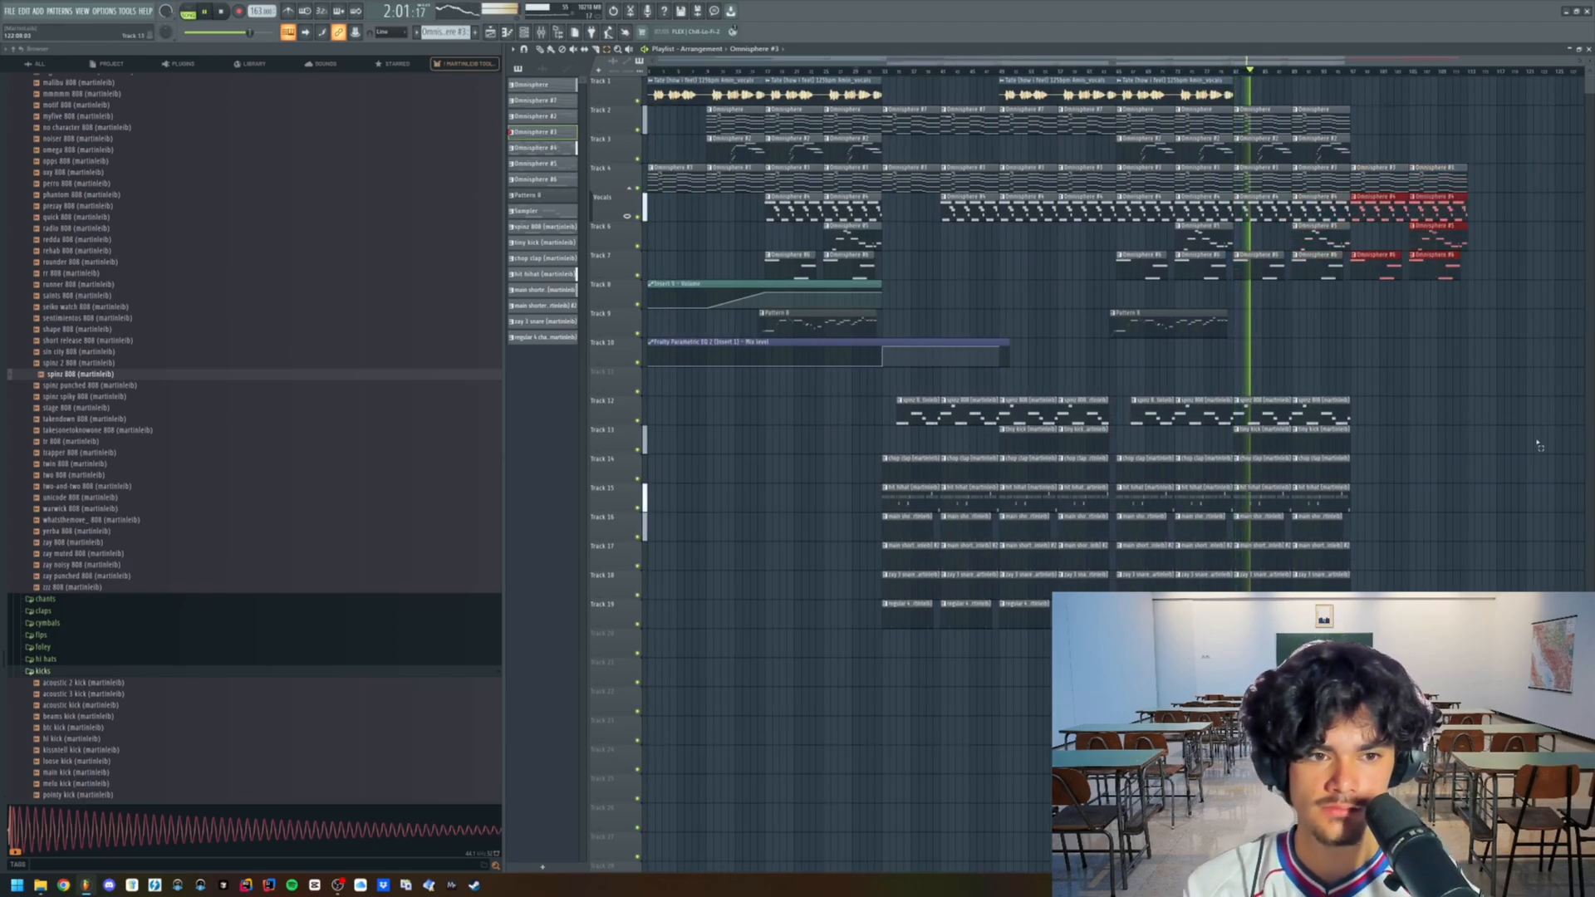
# - Move all the 808 and drum clips up by one track so they start on Track 11
pyautogui.moveTo(1553, 412); pyautogui.dragTo(923, 586)
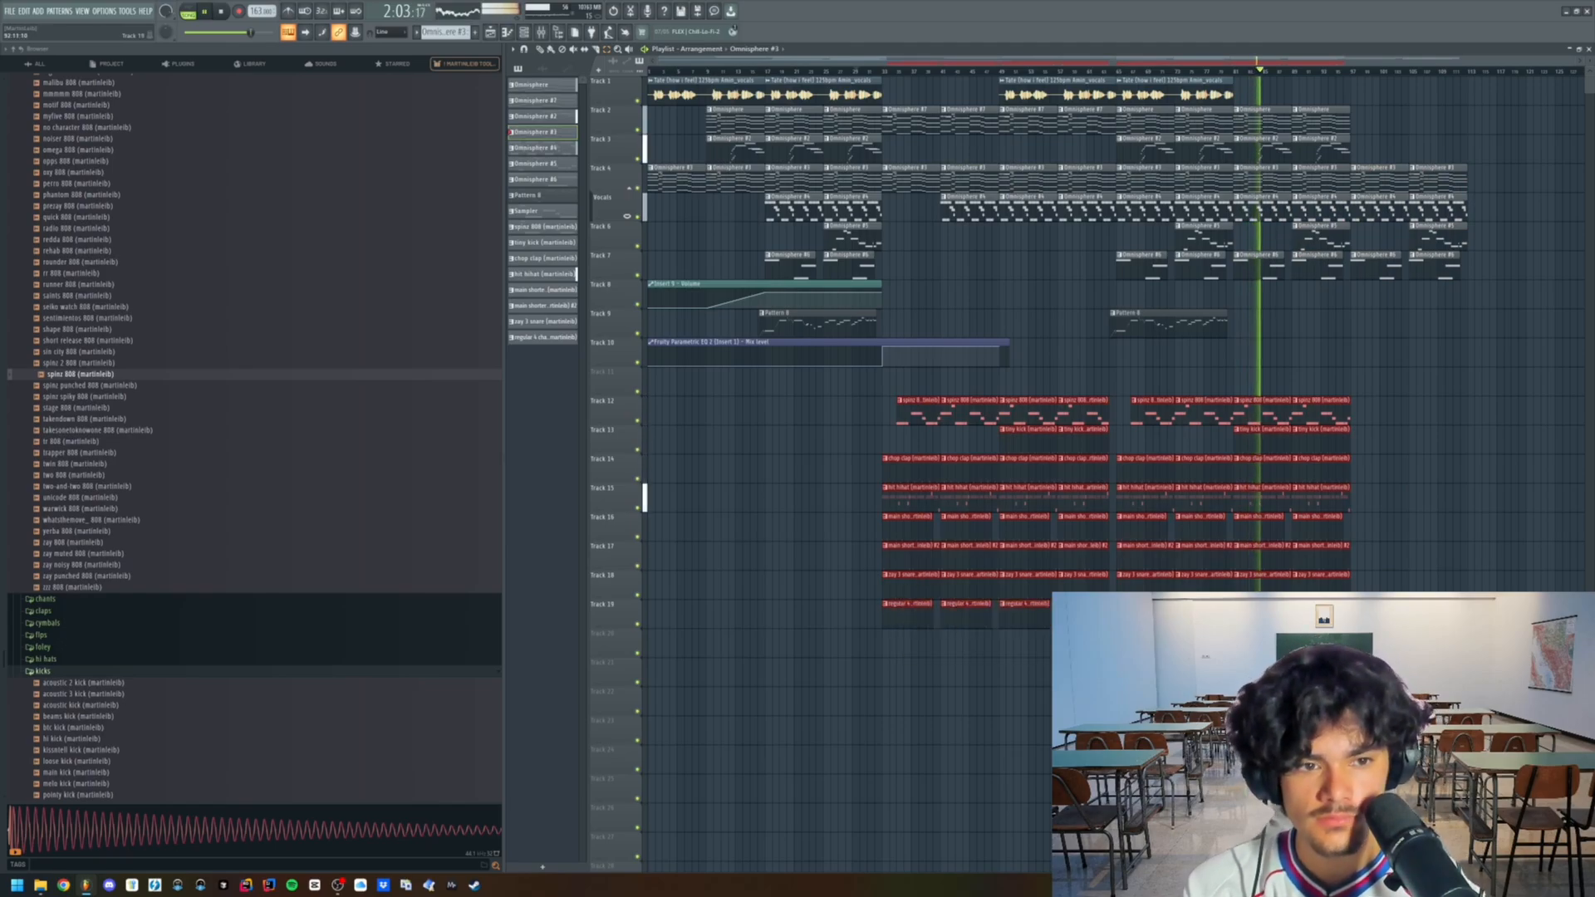
pyautogui.moveTo(1270, 616); pyautogui.dragTo(1270, 587)
# - Find the producer tag sample in the Toolkit 2 Loop Kit folder and bring it into the playlist
pyautogui.scroll(10, 407, 182)
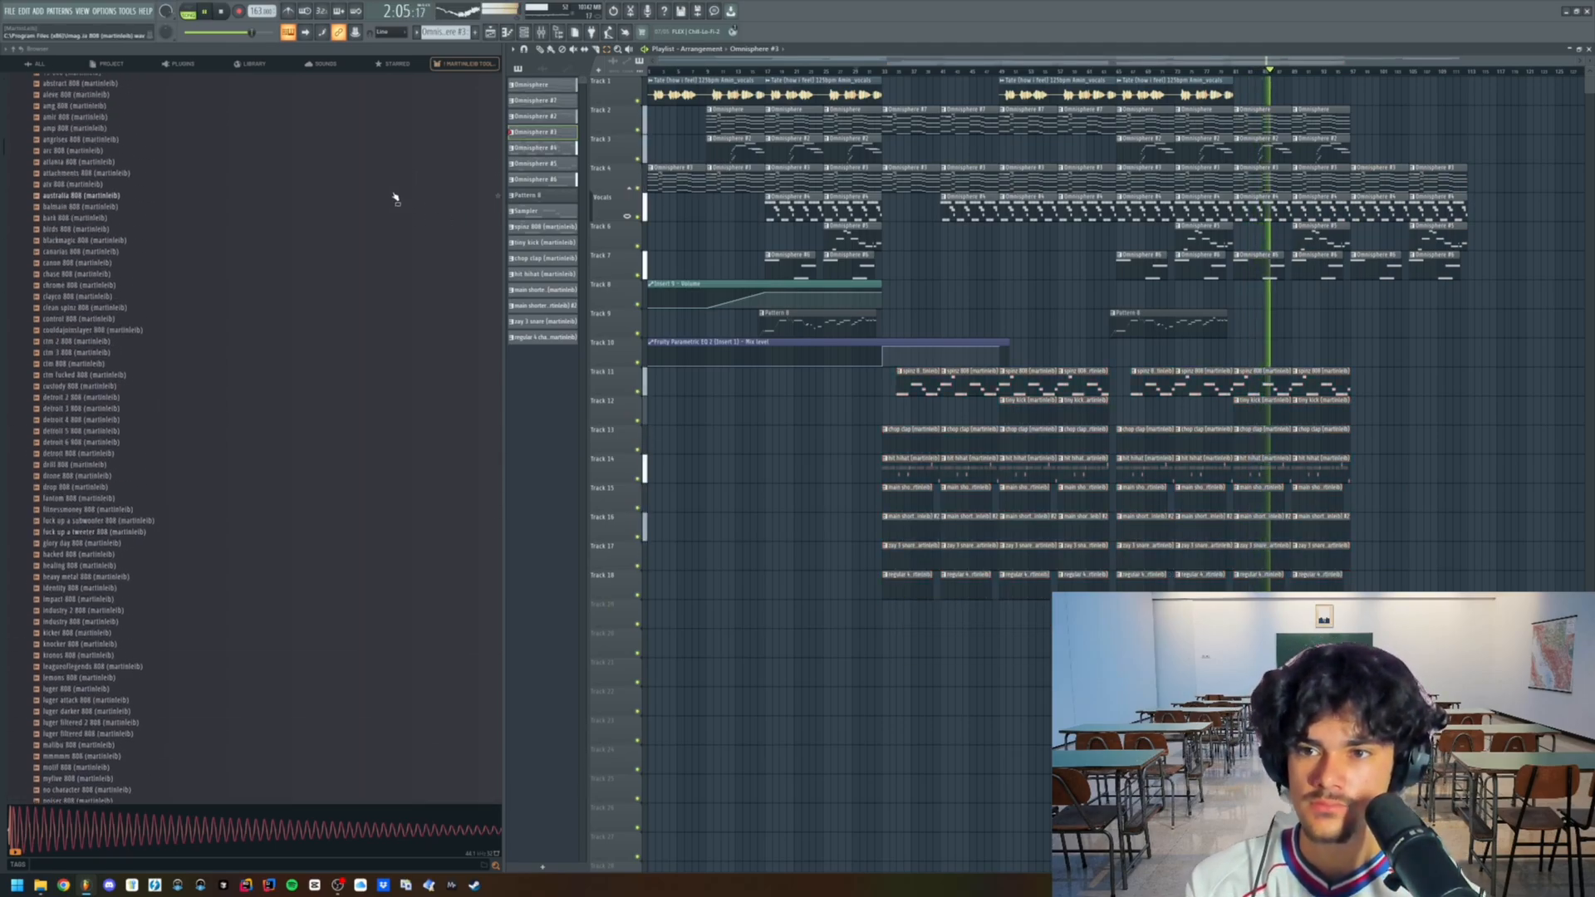
pyautogui.click(107, 117)
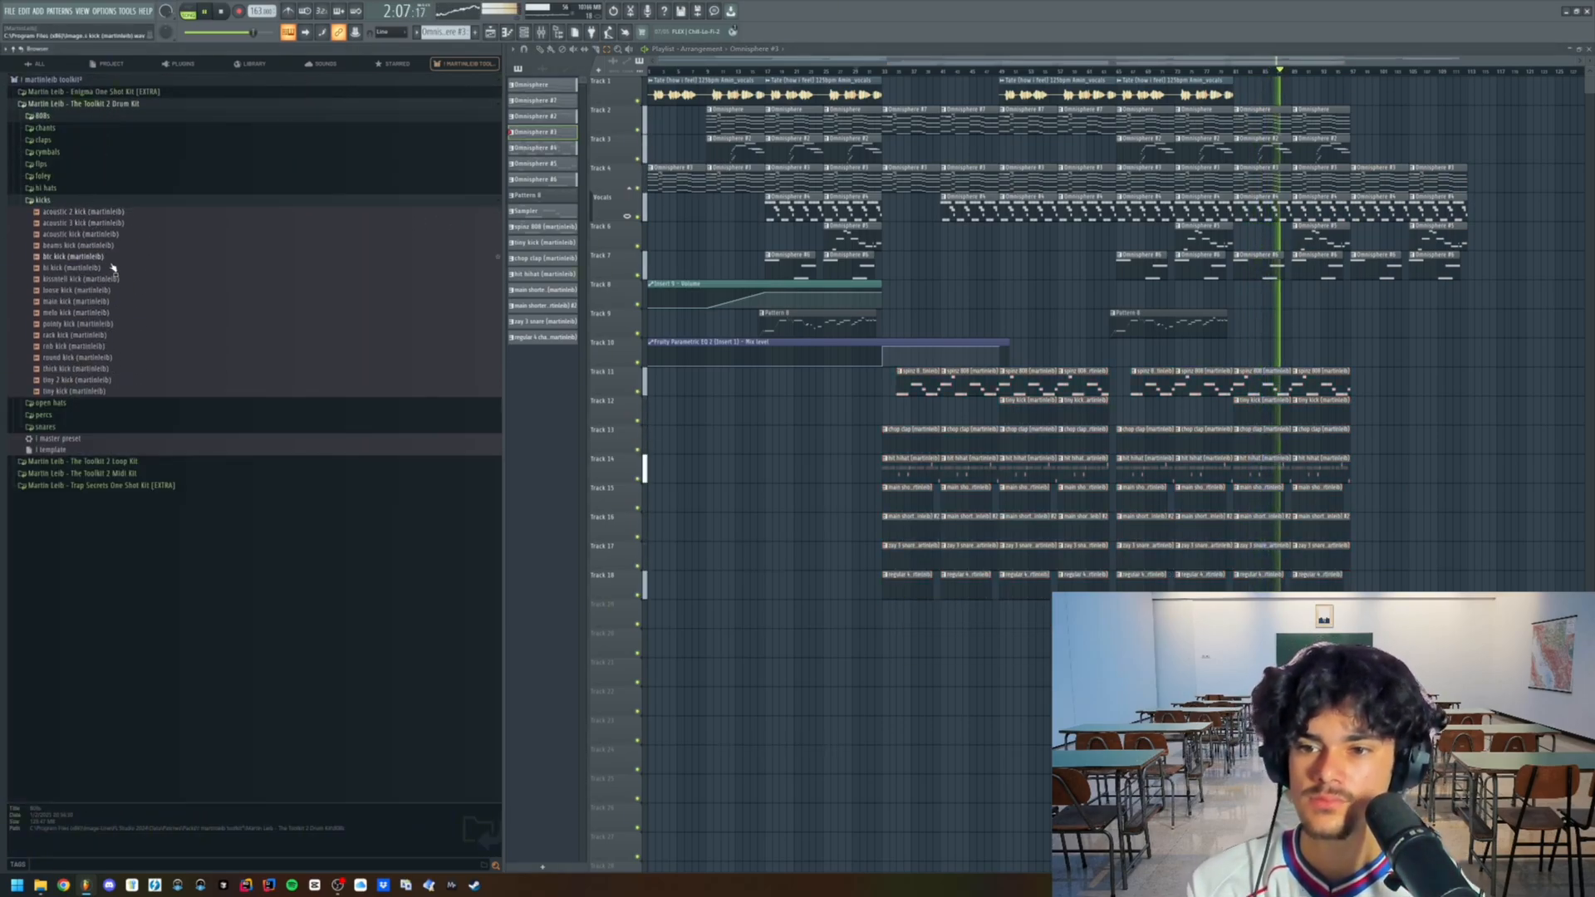
pyautogui.click(108, 461)
pyautogui.press('space')
pyautogui.moveTo(74, 473); pyautogui.dragTo(526, 465)
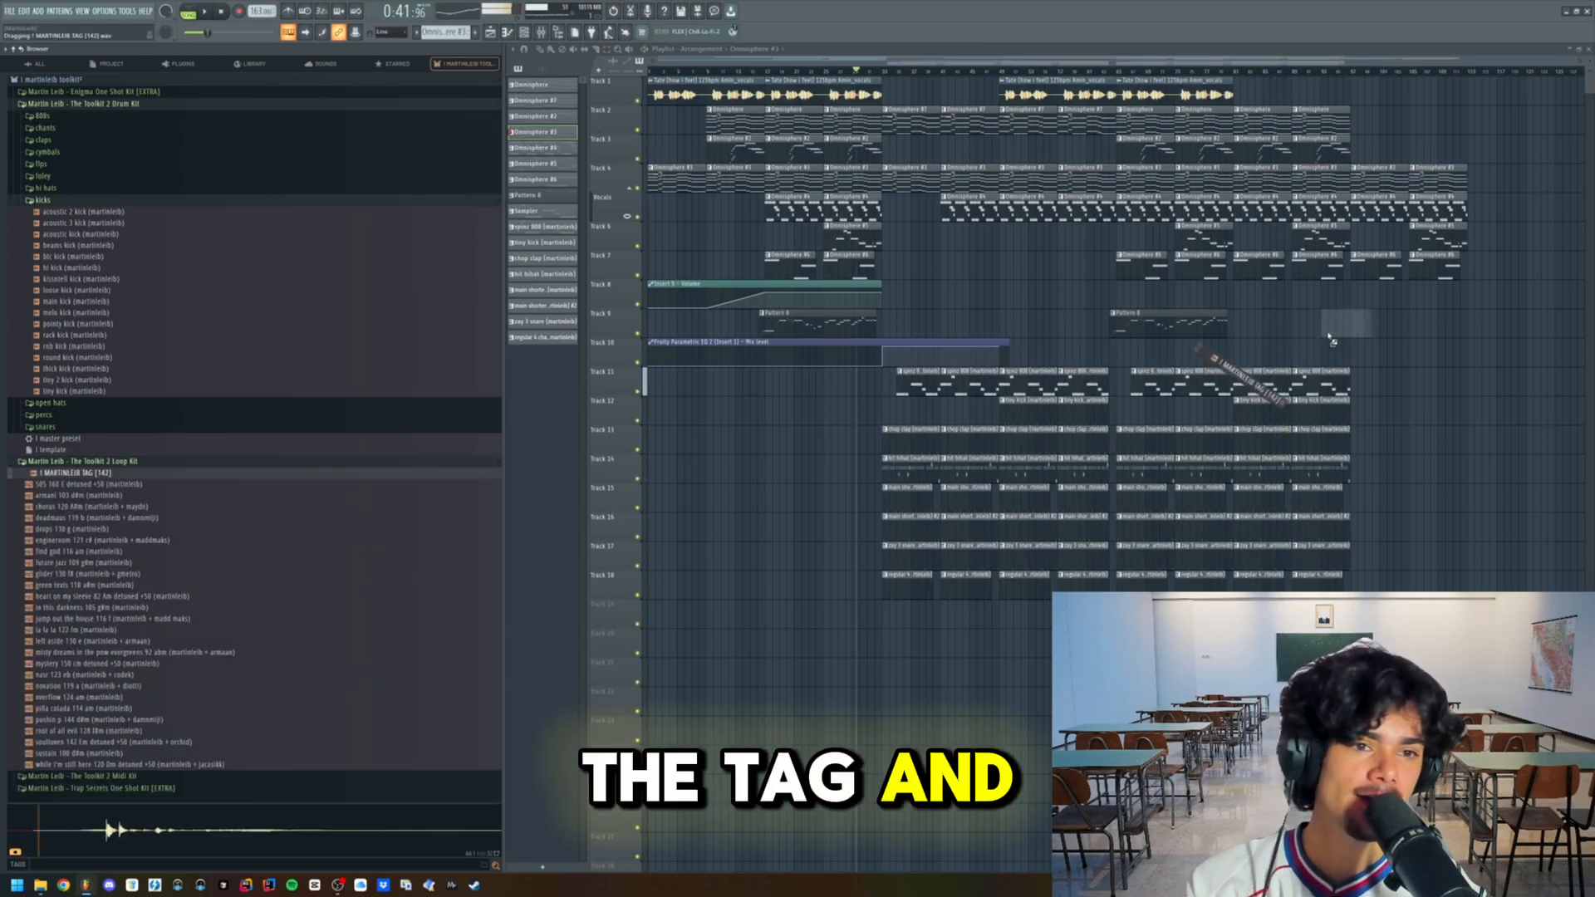